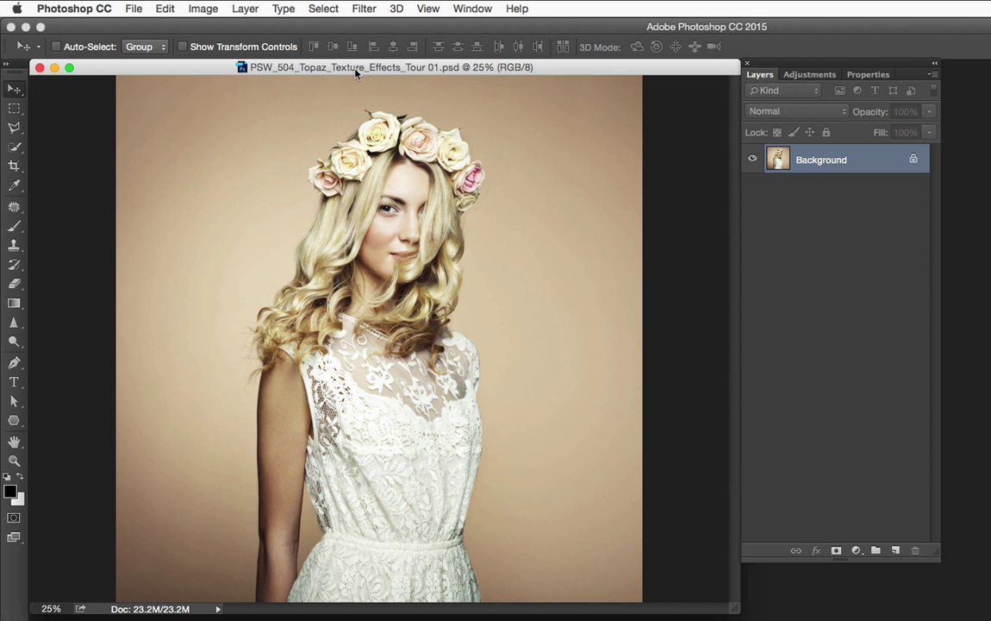
Step: Convert the Background layer for smart filters and open it in the Topaz Texture Effects plug-in
left_click(364, 8)
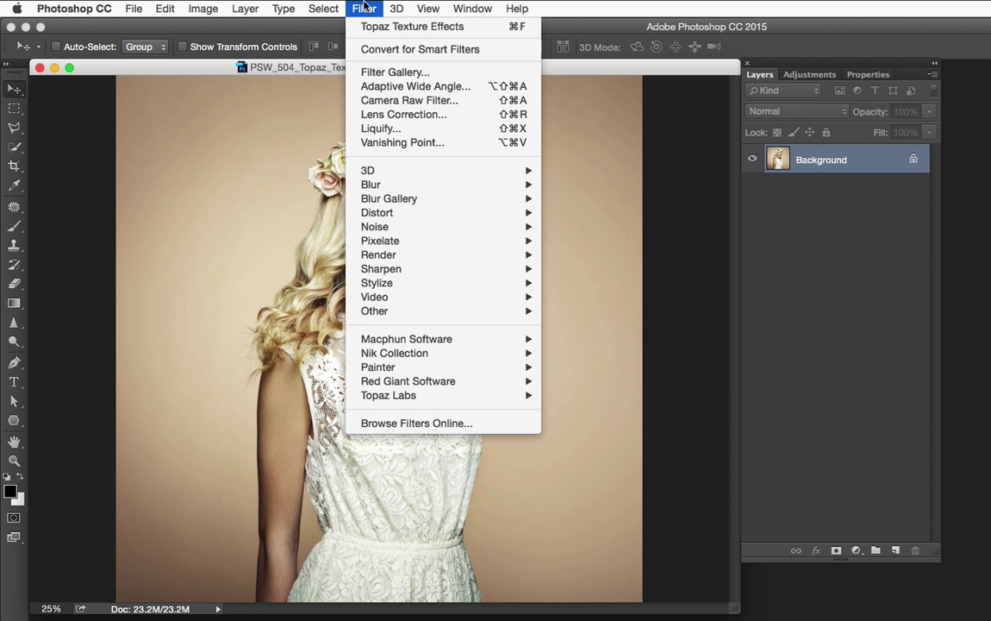
left_click(387, 54)
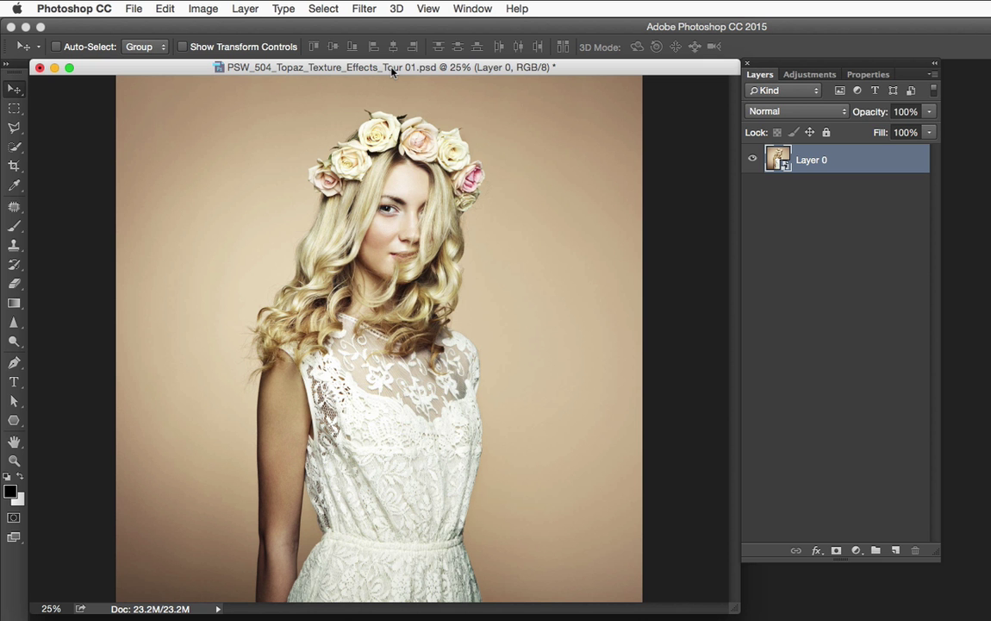
left_click(364, 9)
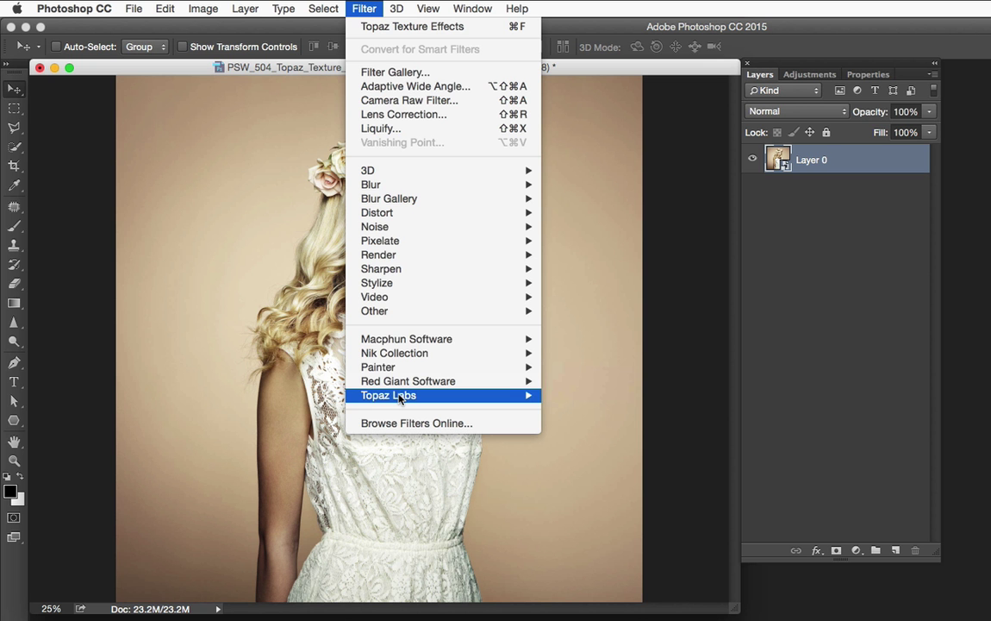
mouse_move(523, 386)
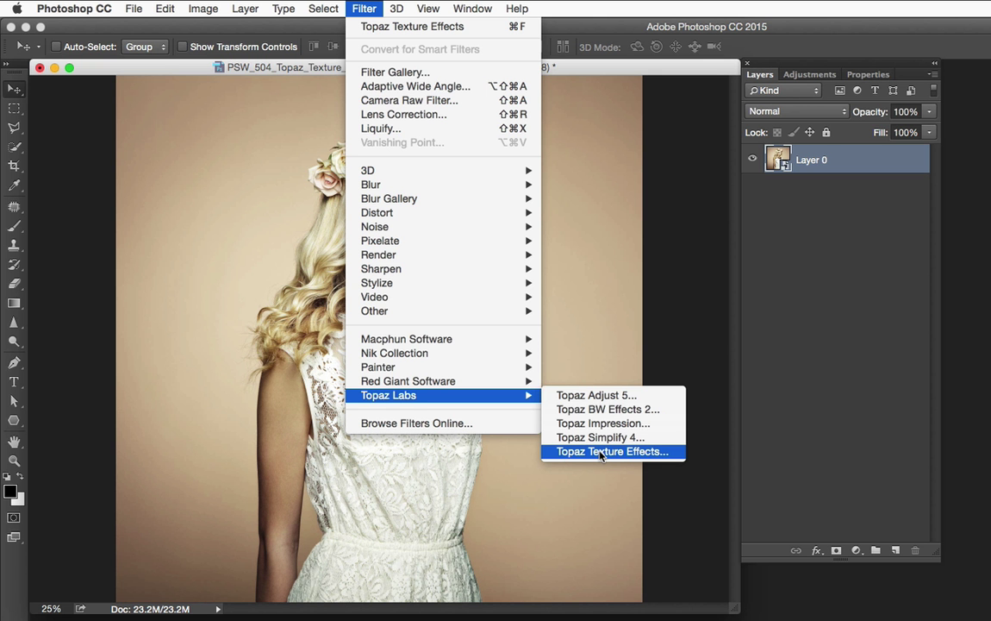
left_click(601, 451)
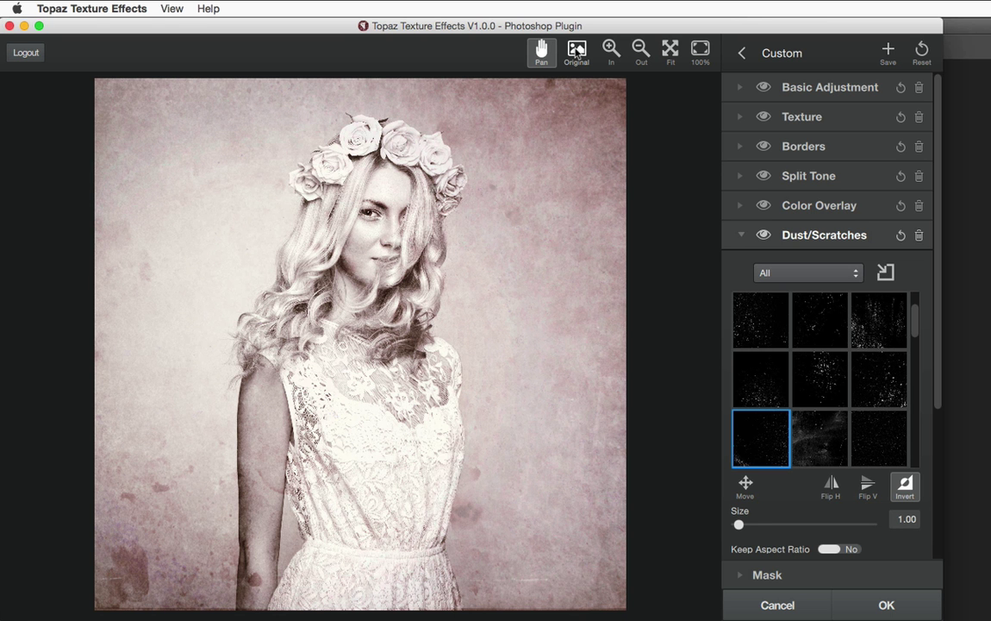
Step: Compare the textured portrait with the original photo and inspect the woman's upper body at a closer zoom
left_click(576, 51)
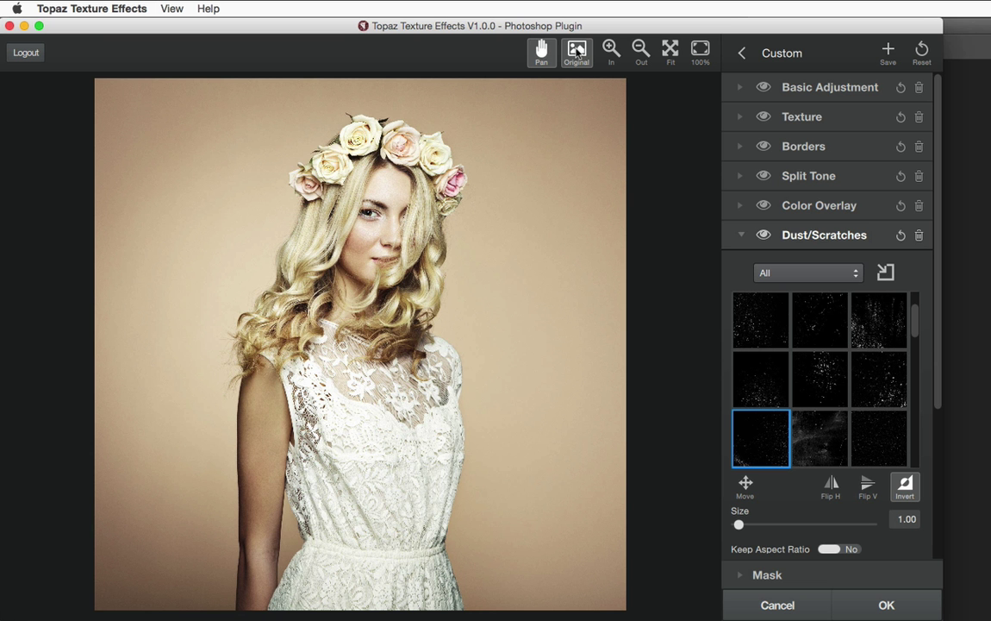
left_click(577, 52)
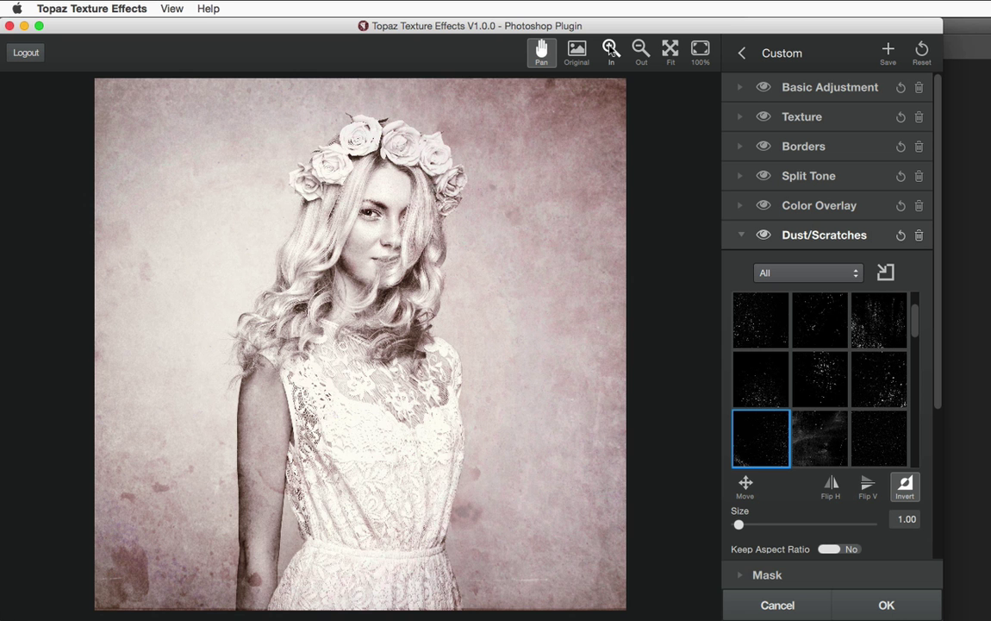
left_click(610, 49)
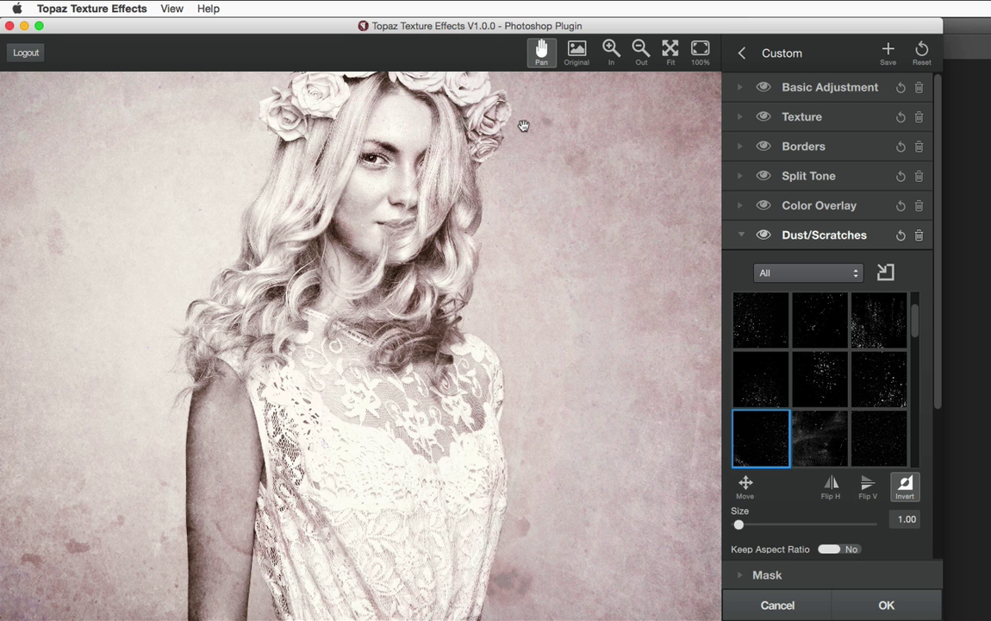
left_click_drag(524, 126, 429, 162)
left_click_drag(499, 116, 434, 288)
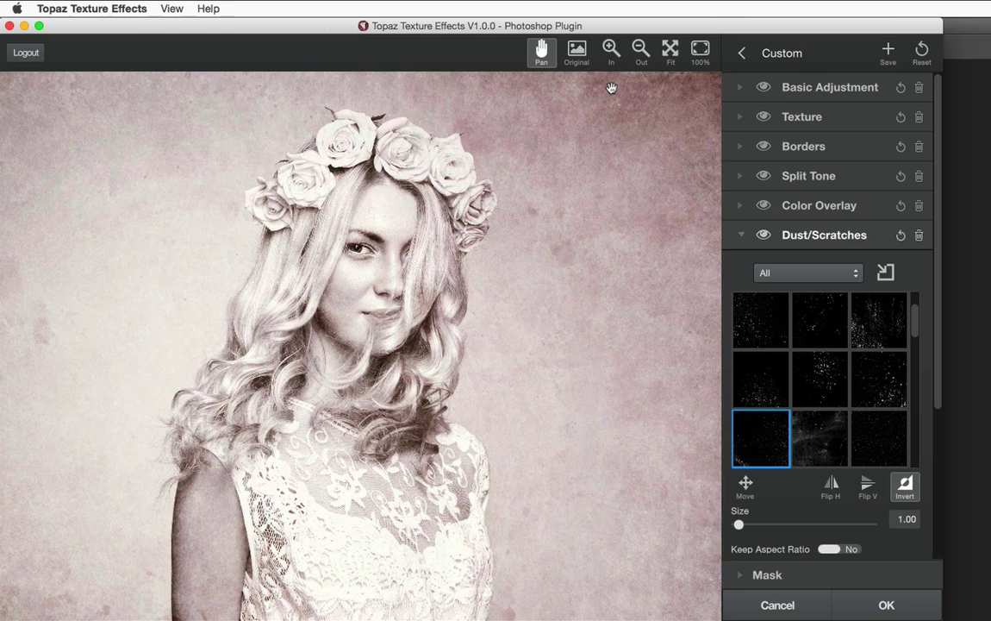
left_click(639, 52)
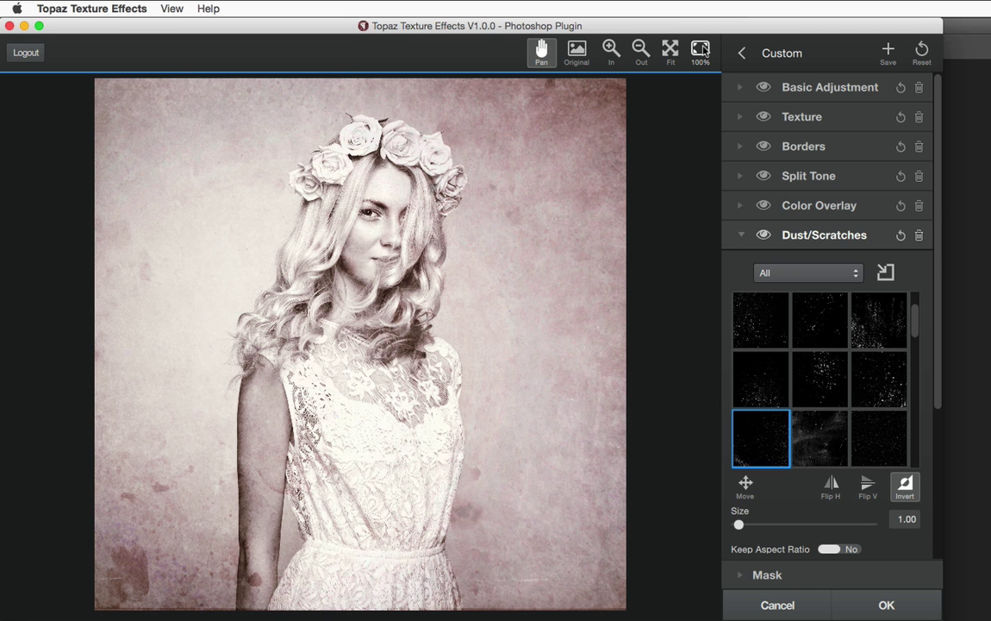
Step: Examine the effect on the woman's face at 100% and compare the full image with the original again
left_click(703, 50)
left_click_drag(466, 173, 515, 420)
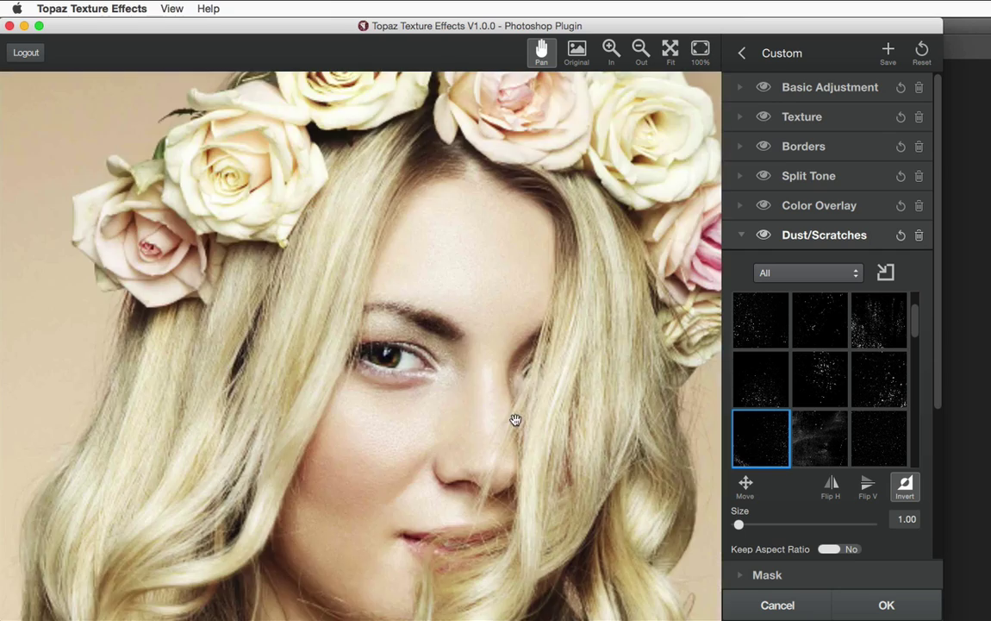
left_click_drag(509, 355, 452, 250)
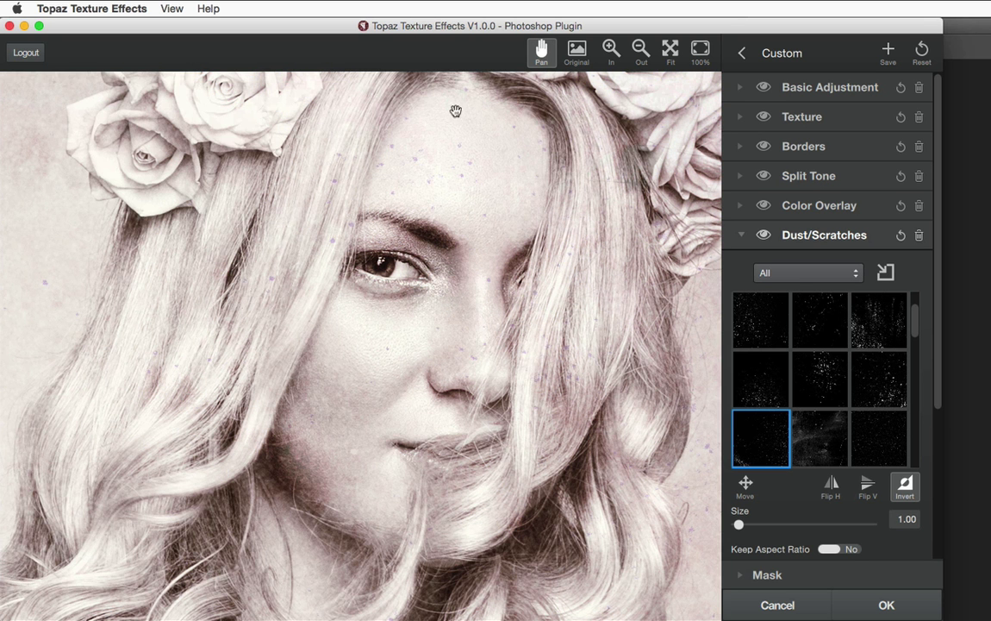
left_click(671, 52)
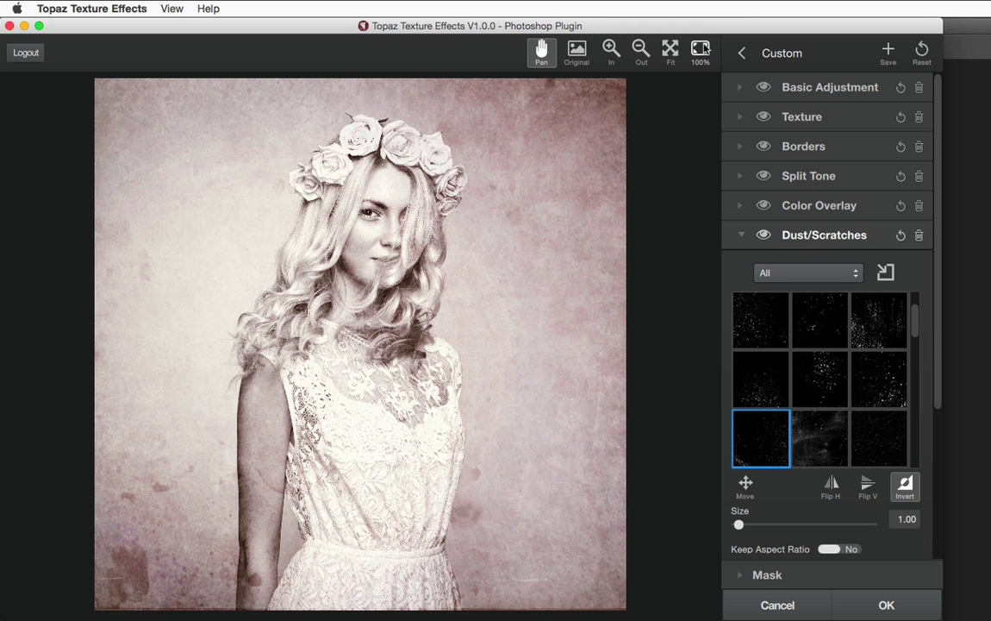
left_click(436, 224)
left_click(578, 52)
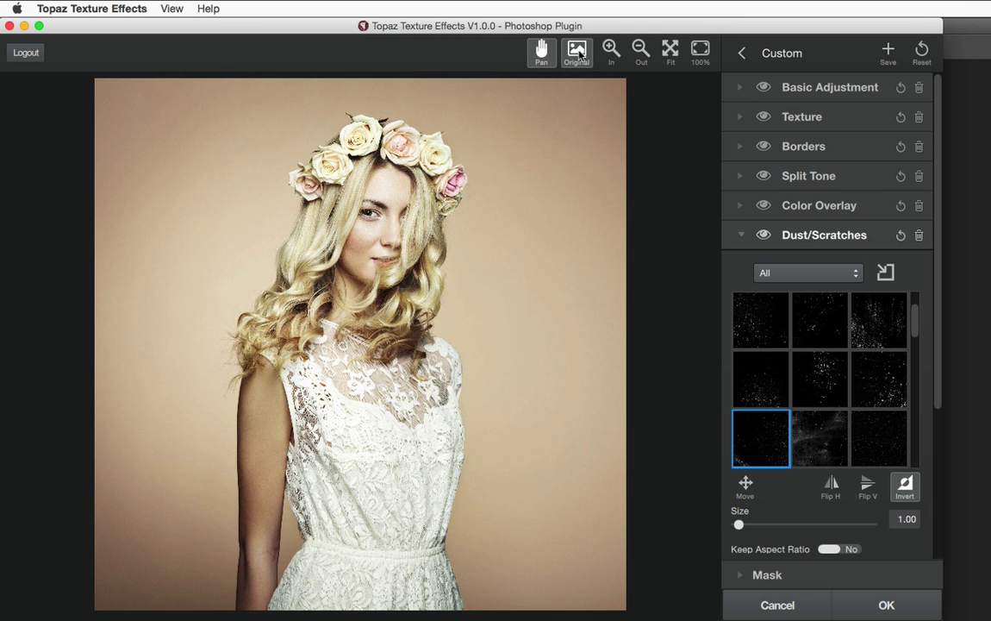
left_click(577, 52)
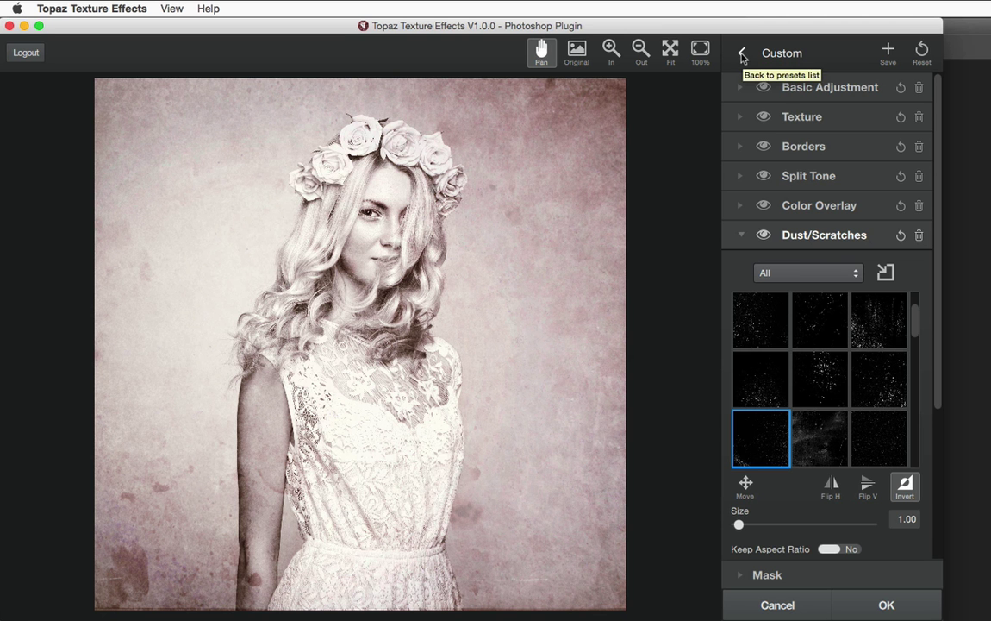
Step: Return to the presets list and review its effect collections and filtering modes, keeping Collections selected
left_click(743, 54)
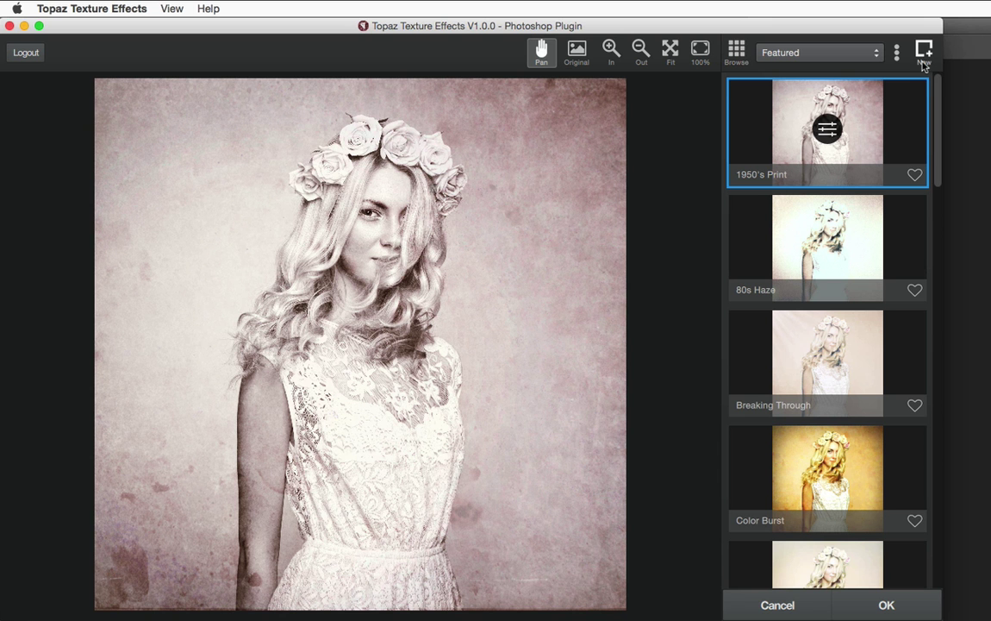
left_click(818, 53)
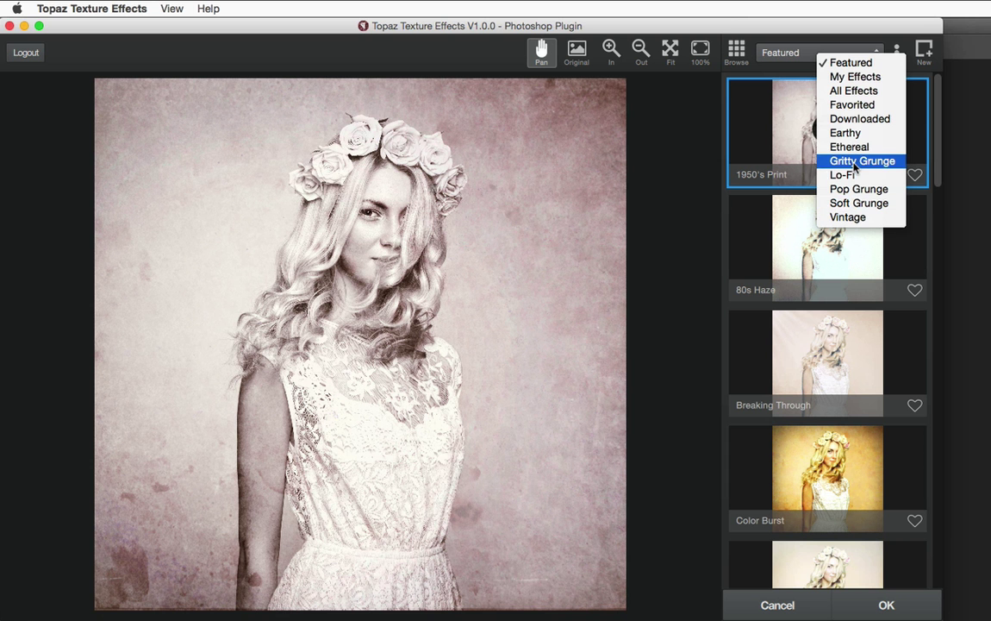
left_click(808, 54)
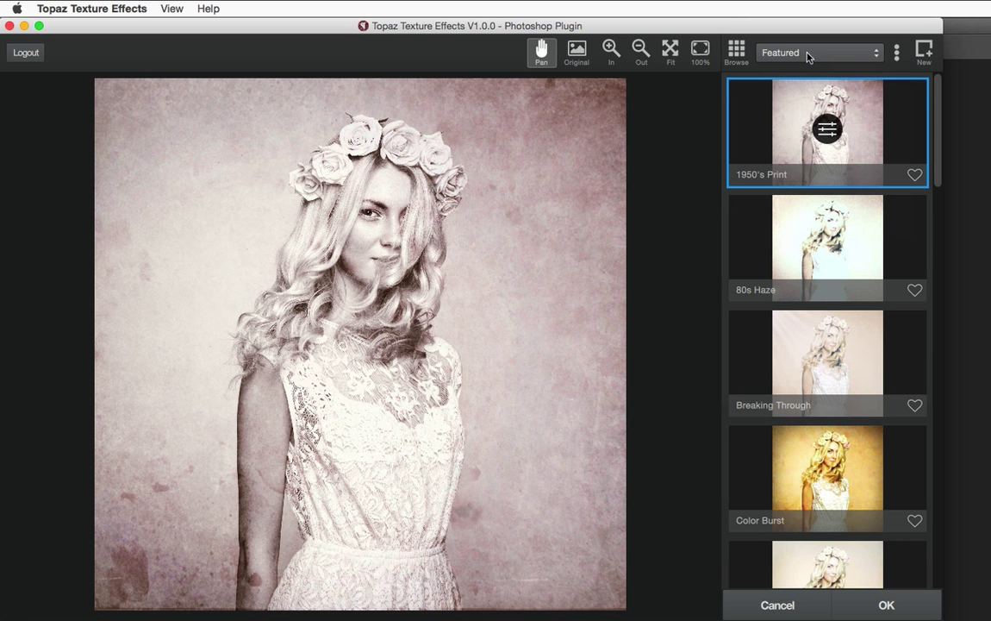
left_click(896, 55)
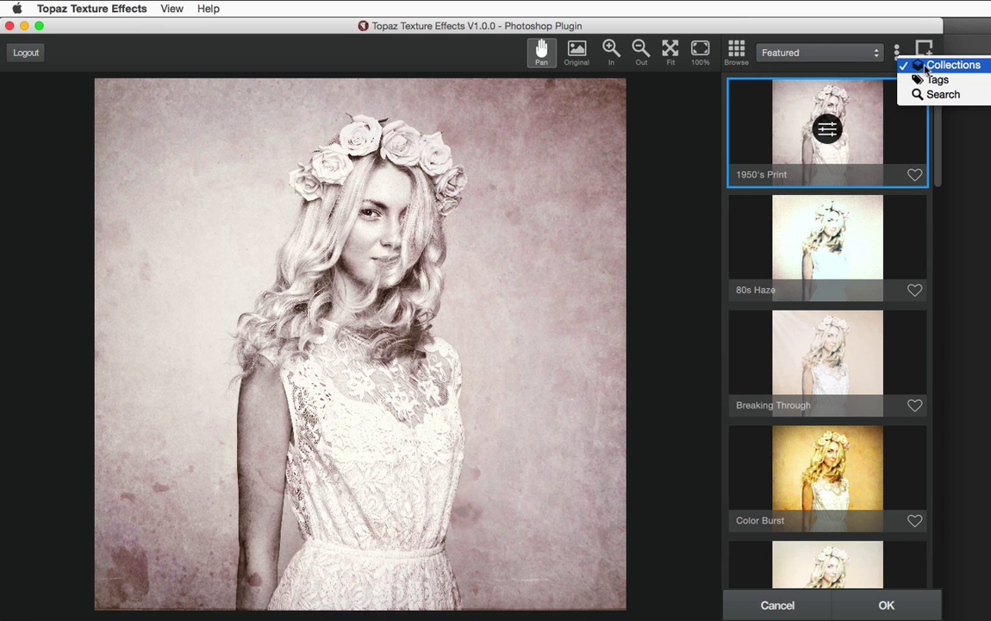
left_click(927, 65)
Step: Preview the Ethereal presets on the portrait, from Breaking Through and Cool Fairy Wings on to Fall Fairytale
left_click(810, 53)
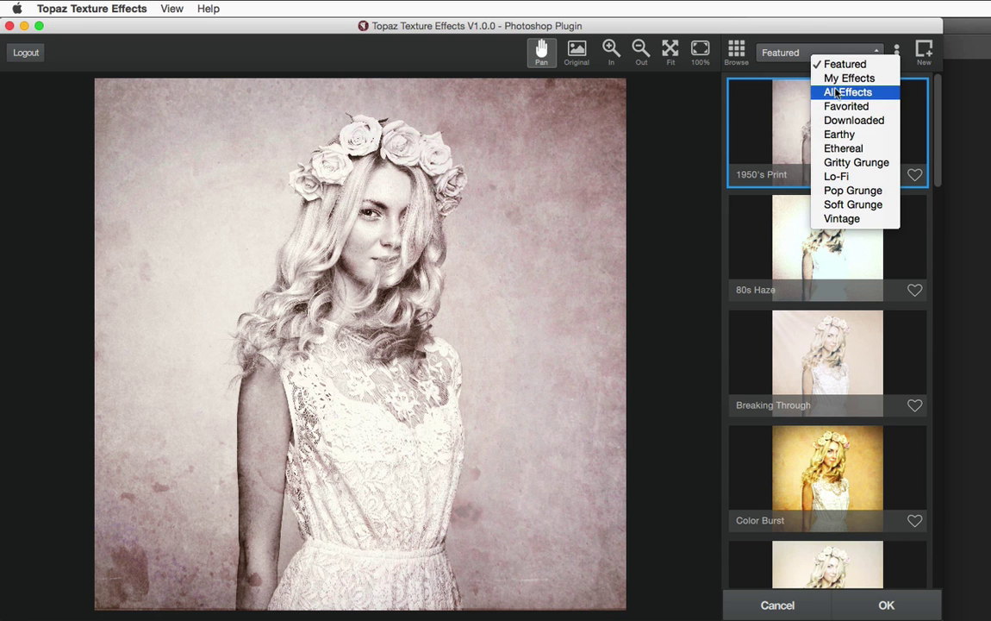
left_click(843, 150)
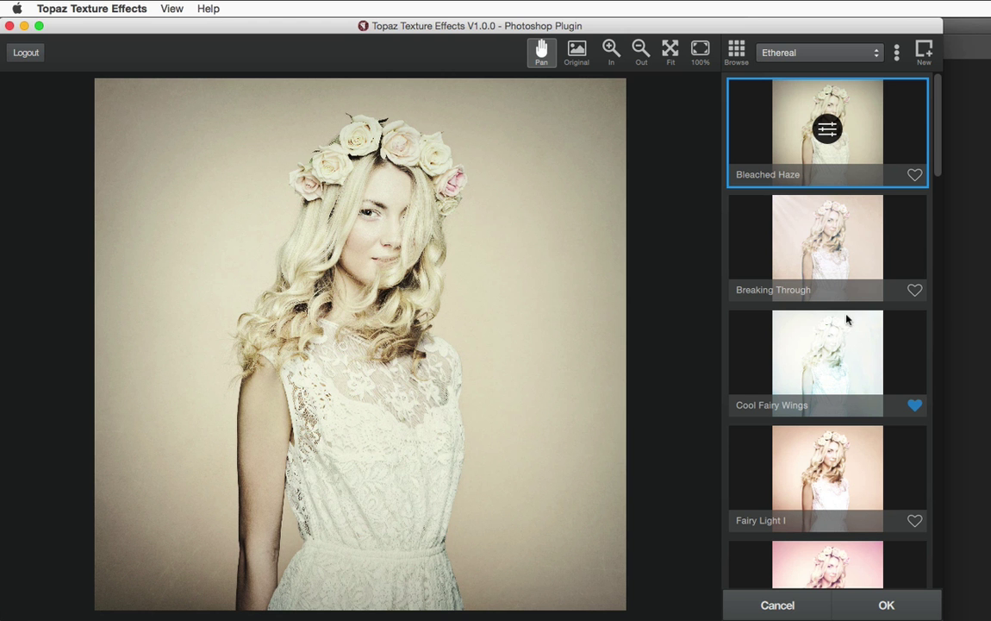
left_click(840, 282)
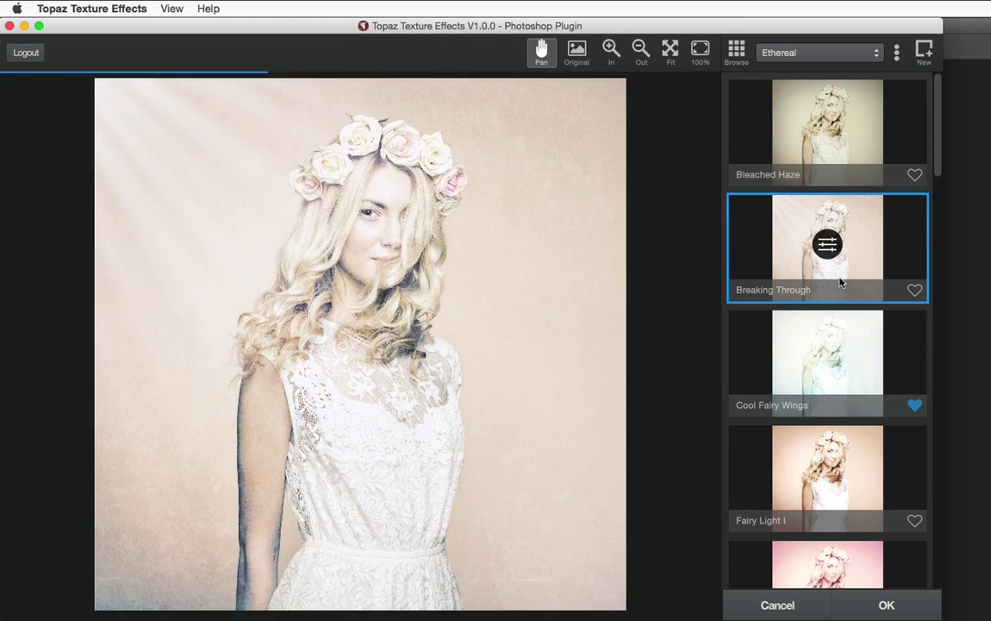
left_click(833, 351)
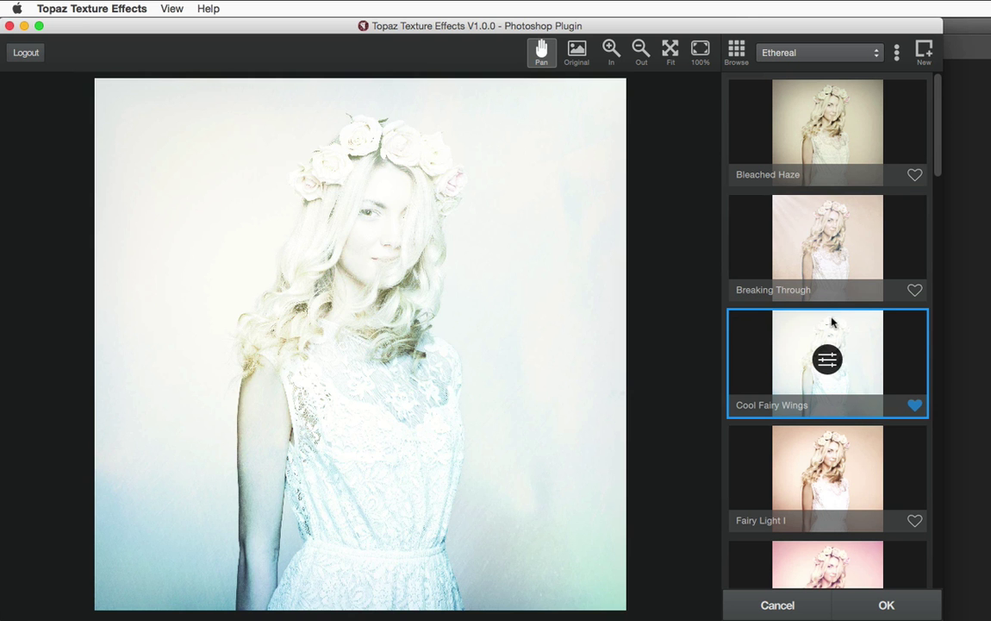
key("Down")
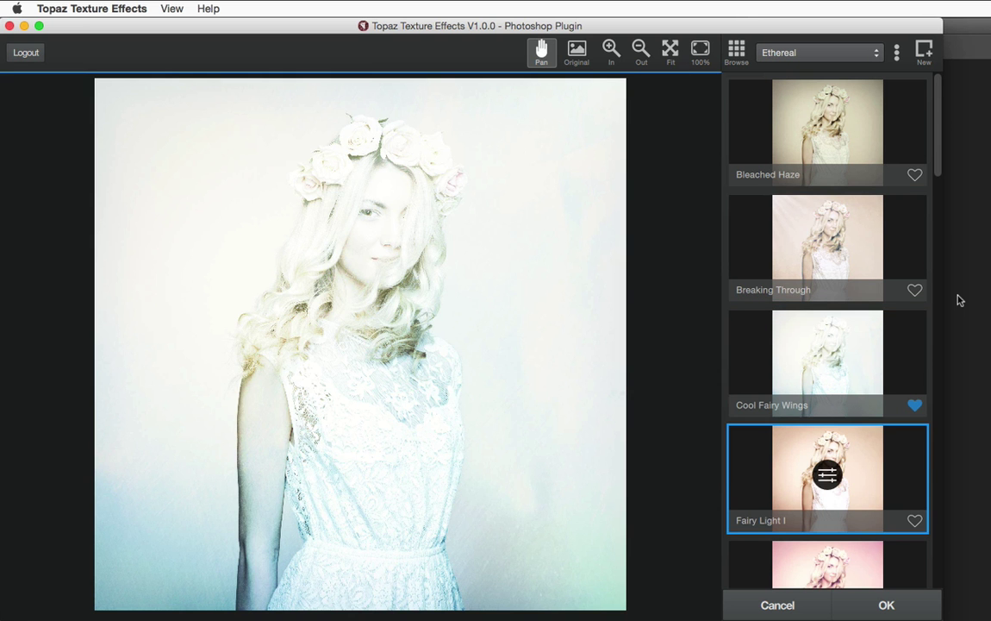
key("Down")
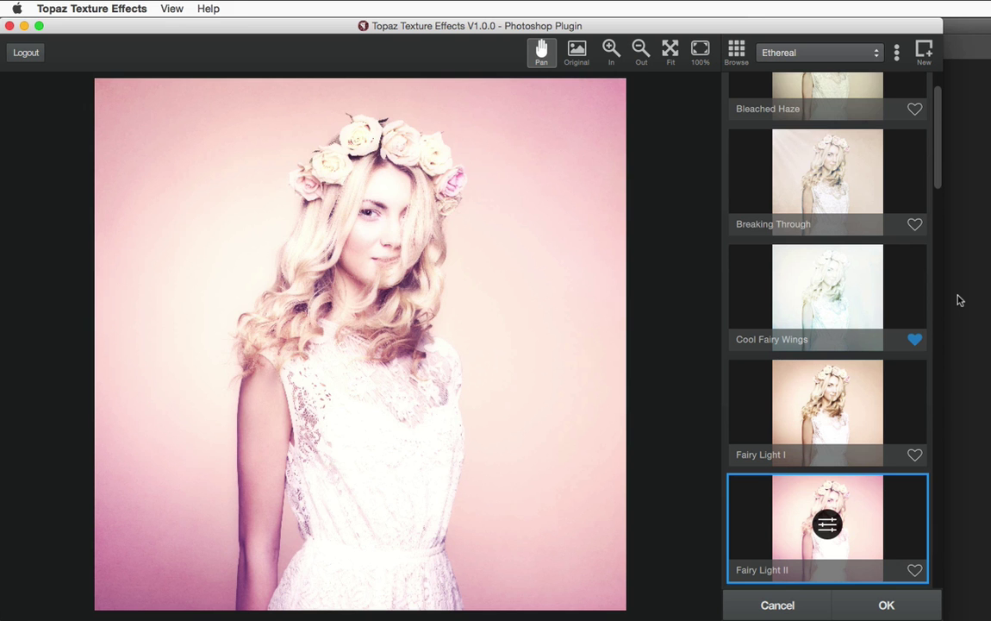
key("Down")
key("Down")
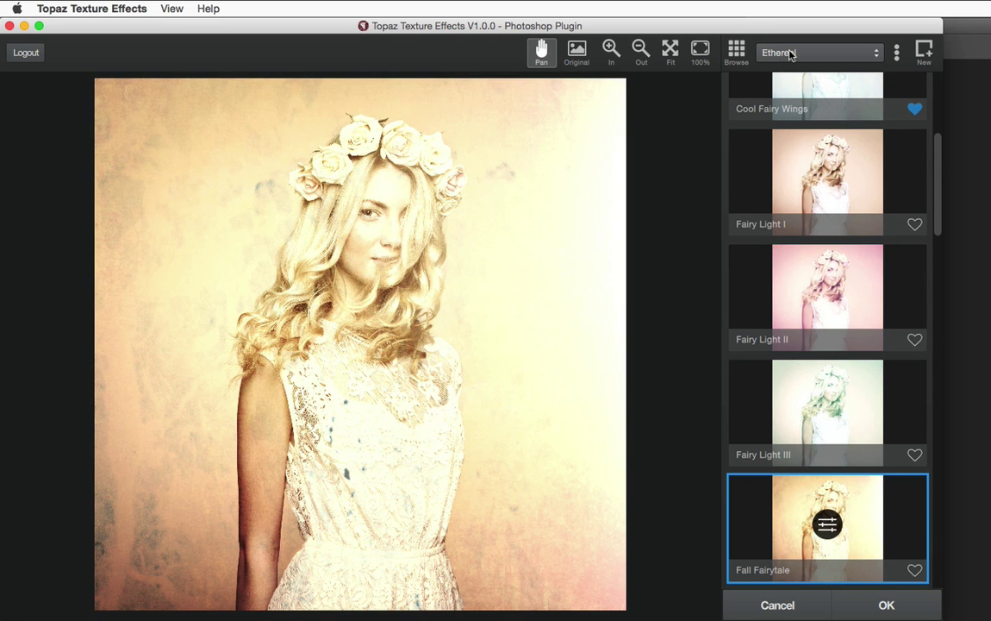
Step: Preview the Antique Harvest, Burning Dust and Coffee Stained presets from the Vintage collection on the portrait
left_click(790, 54)
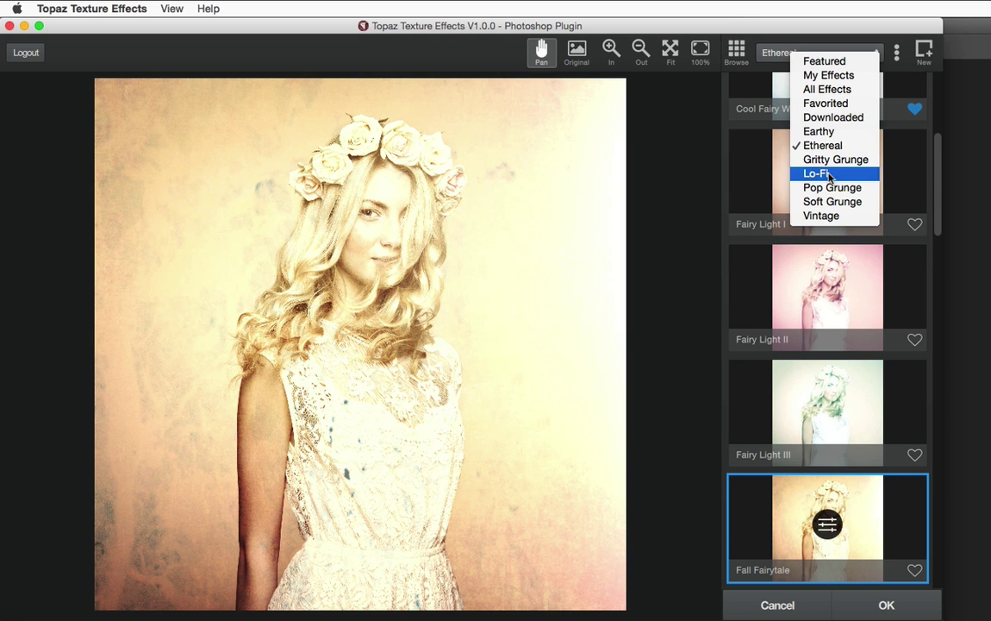
left_click(829, 216)
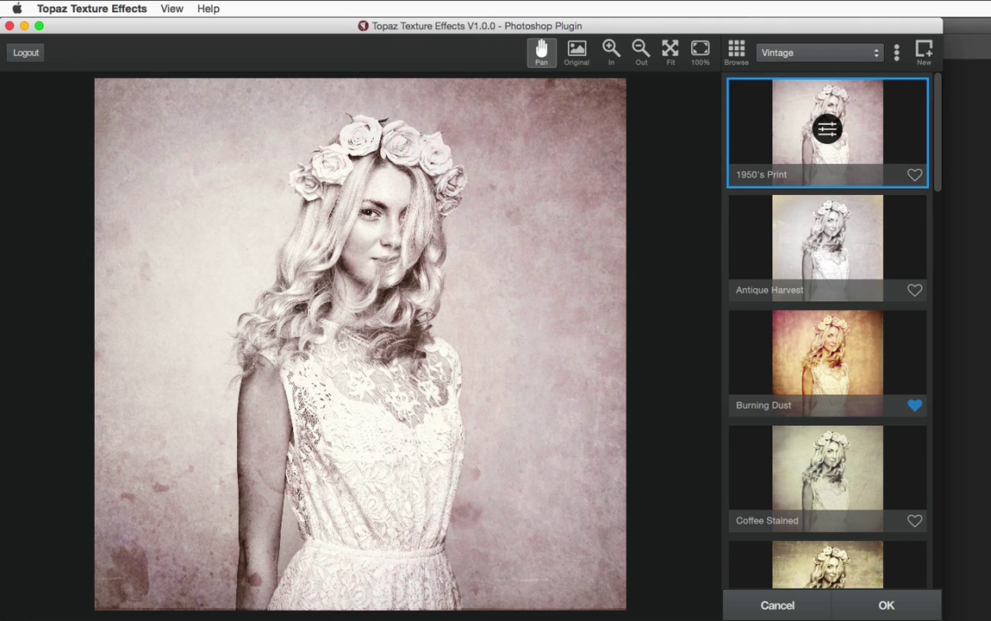
left_click(828, 244)
left_click(828, 360)
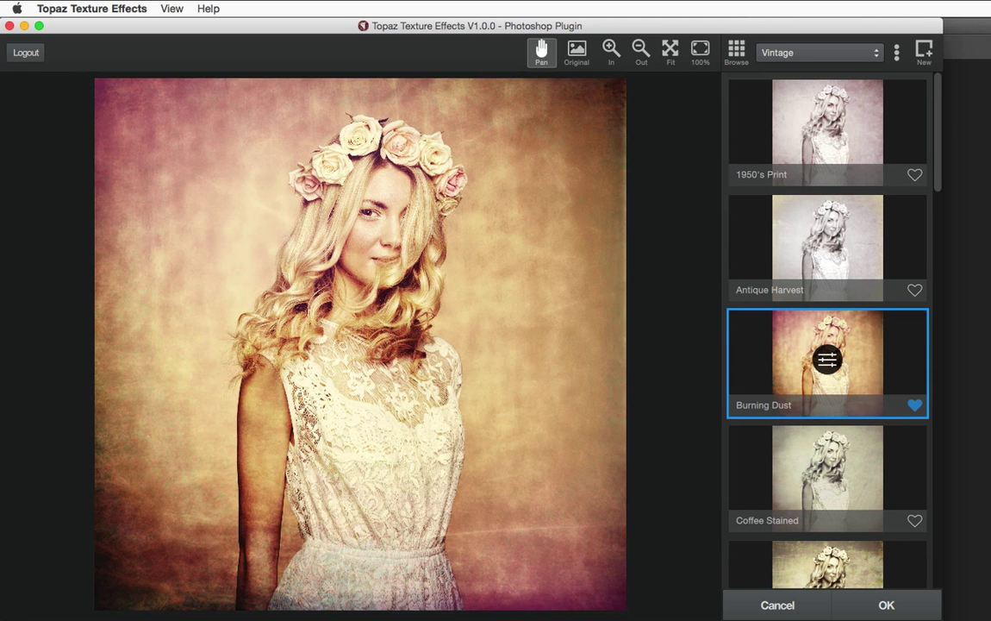
left_click(827, 472)
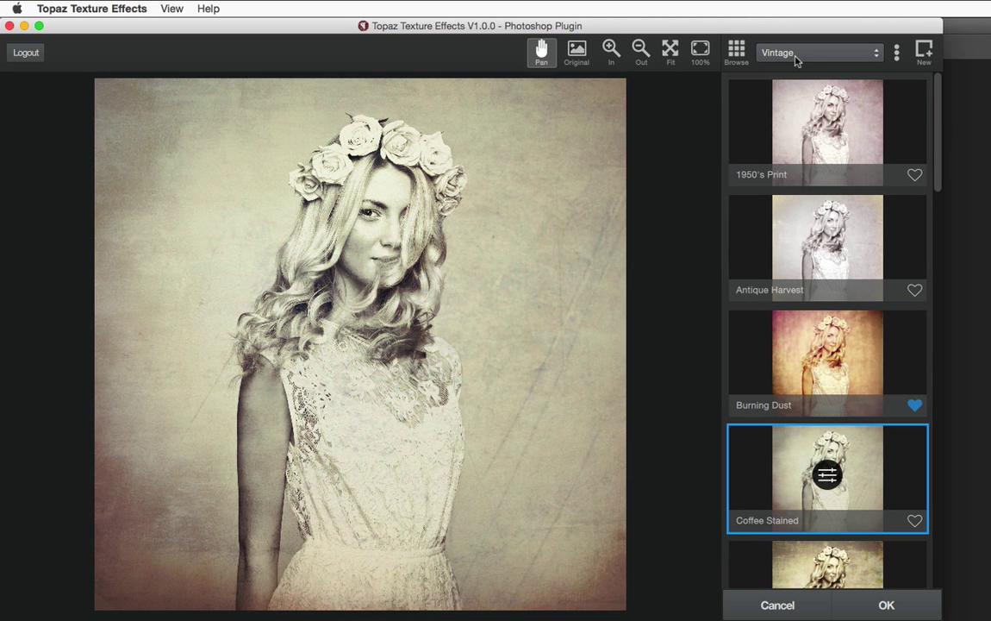
Step: Review the available effect collections and switch the preset filtering to Tags
left_click(811, 53)
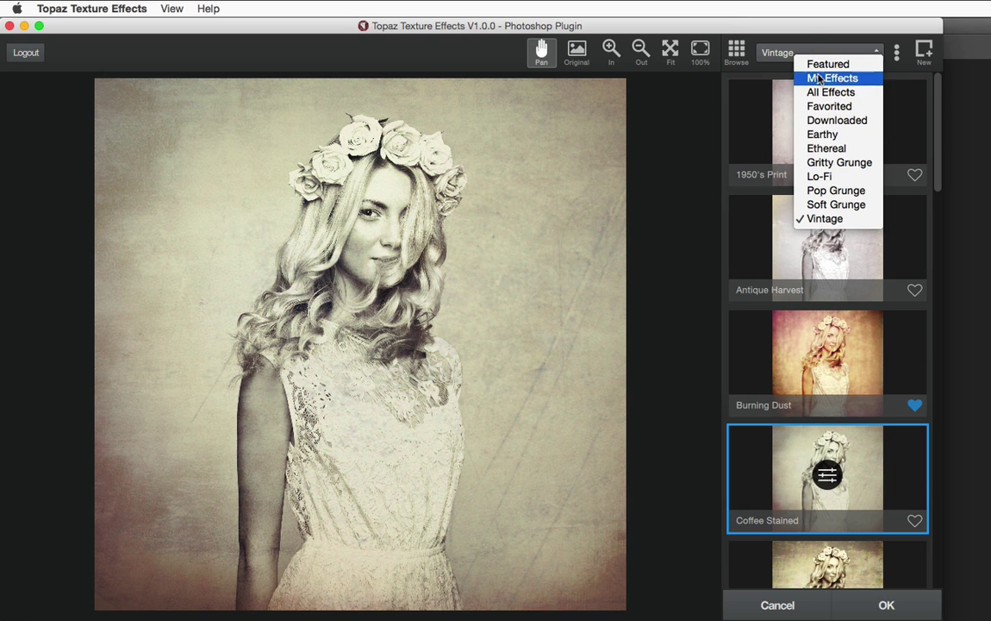
left_click(815, 39)
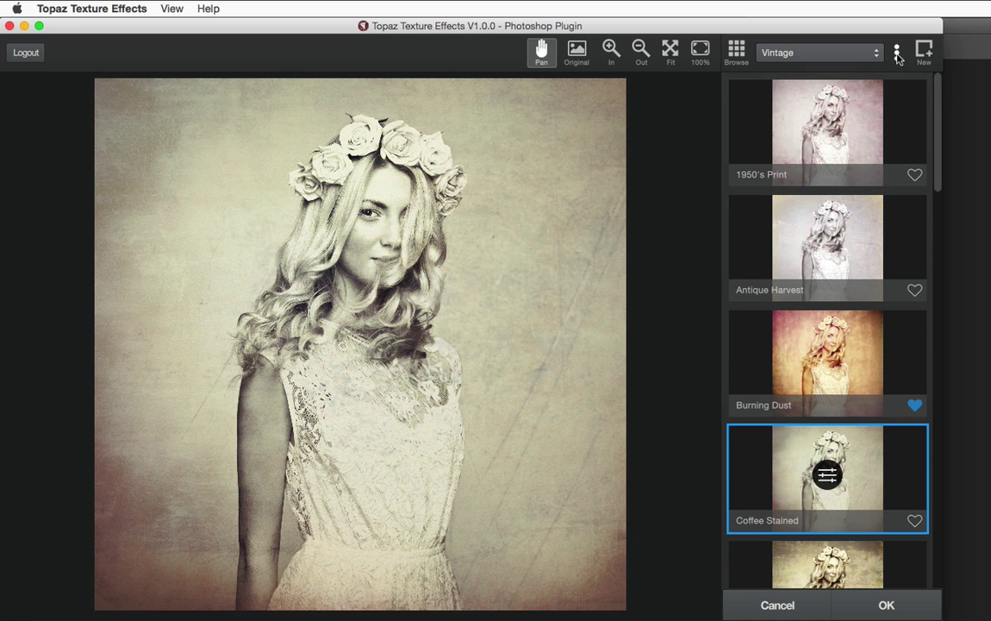
left_click(897, 53)
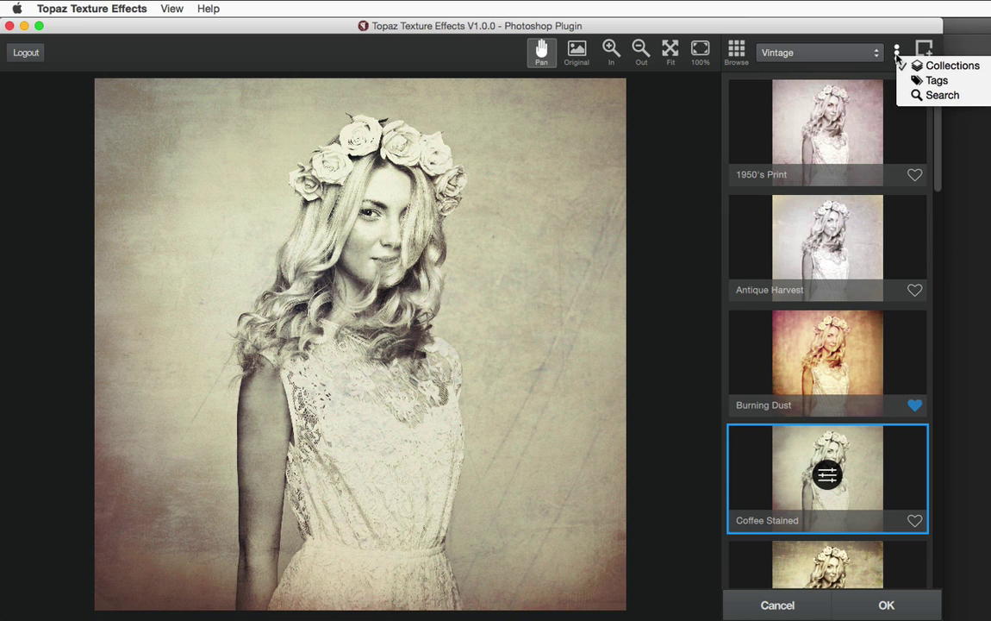
left_click(931, 80)
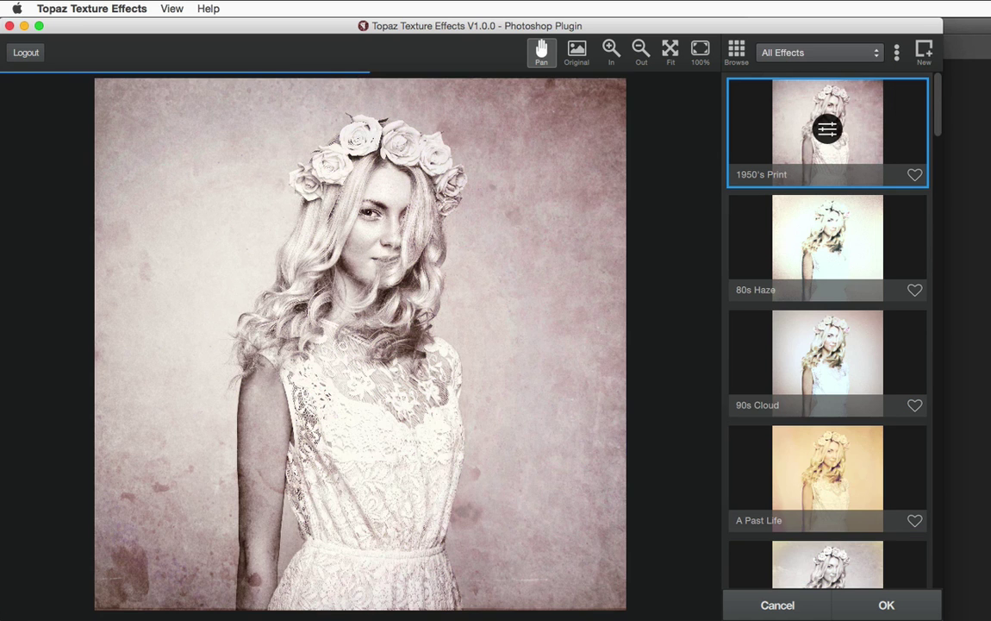
Step: Filter the presets by the Architecture tag and by the Fine Art tag, and review the tag list
left_click(812, 57)
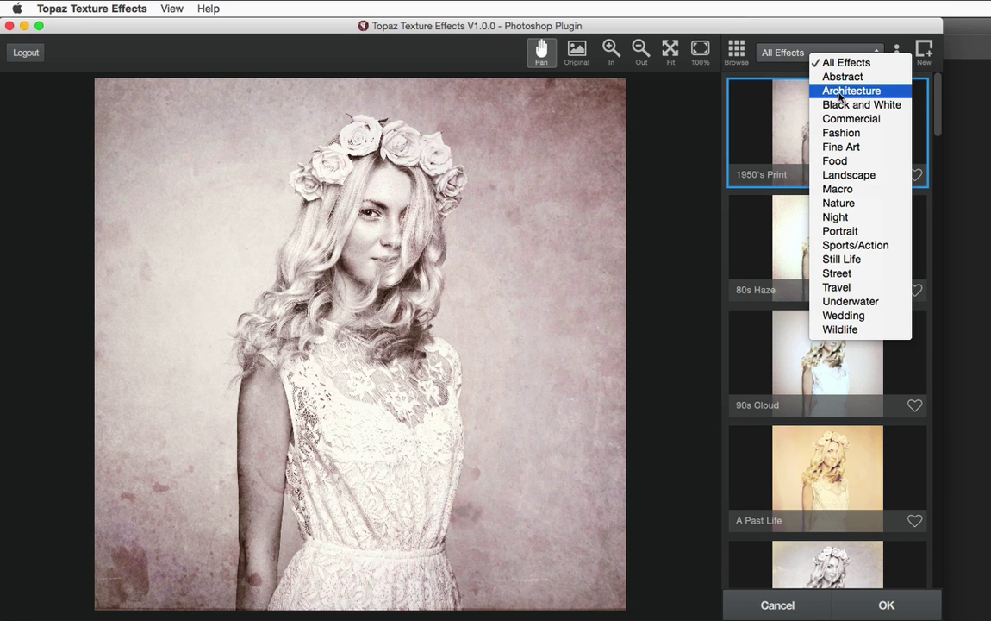
left_click(839, 93)
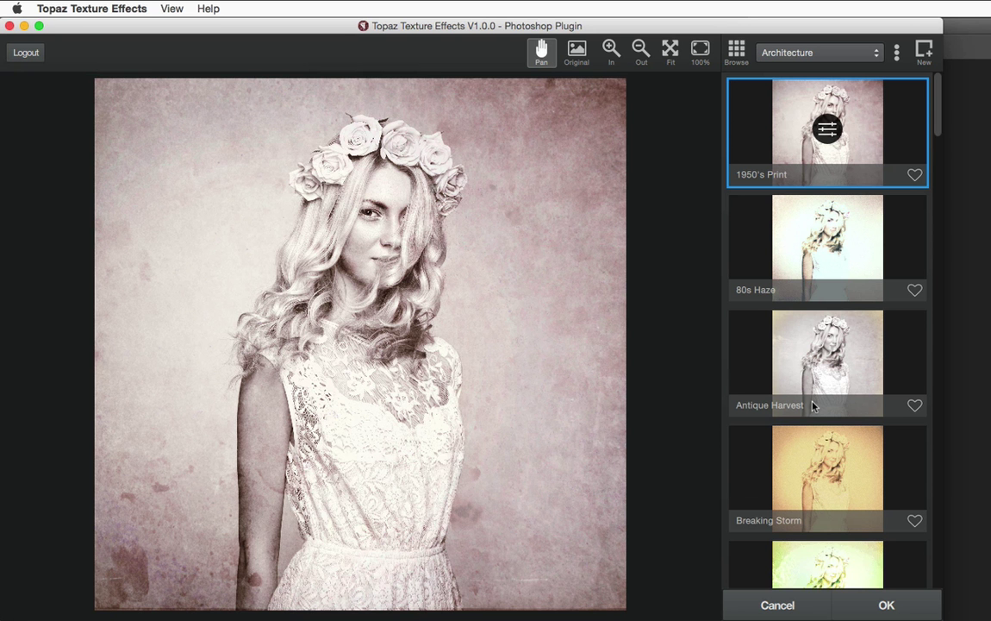
left_click(793, 54)
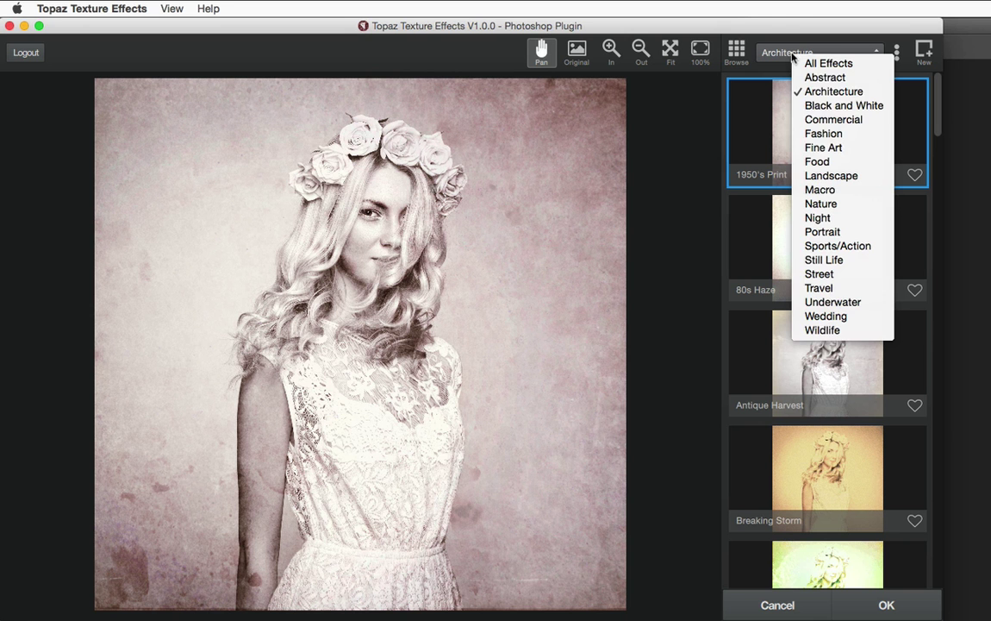
left_click(820, 149)
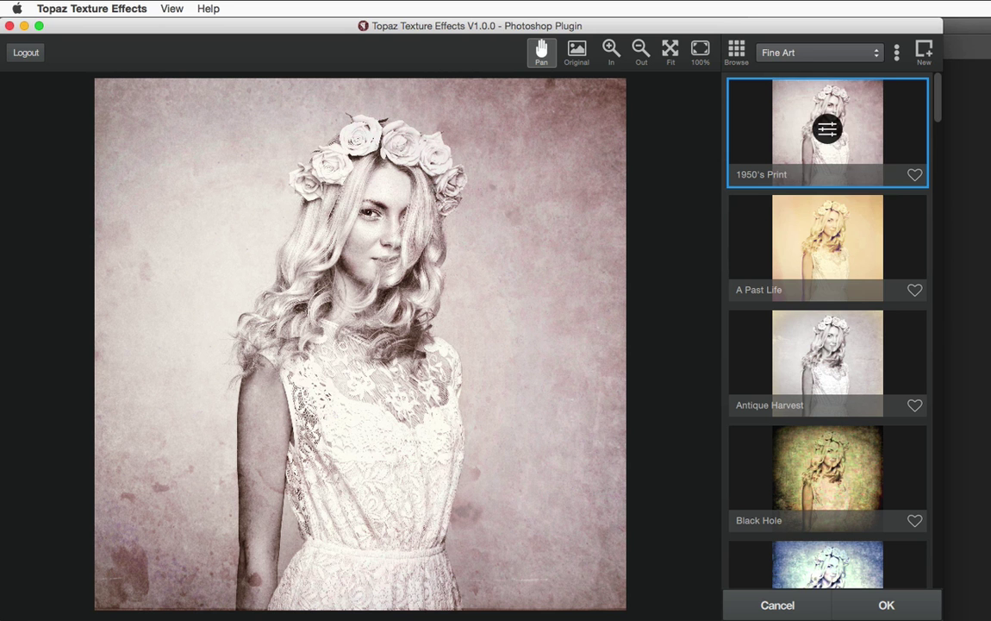
left_click(818, 54)
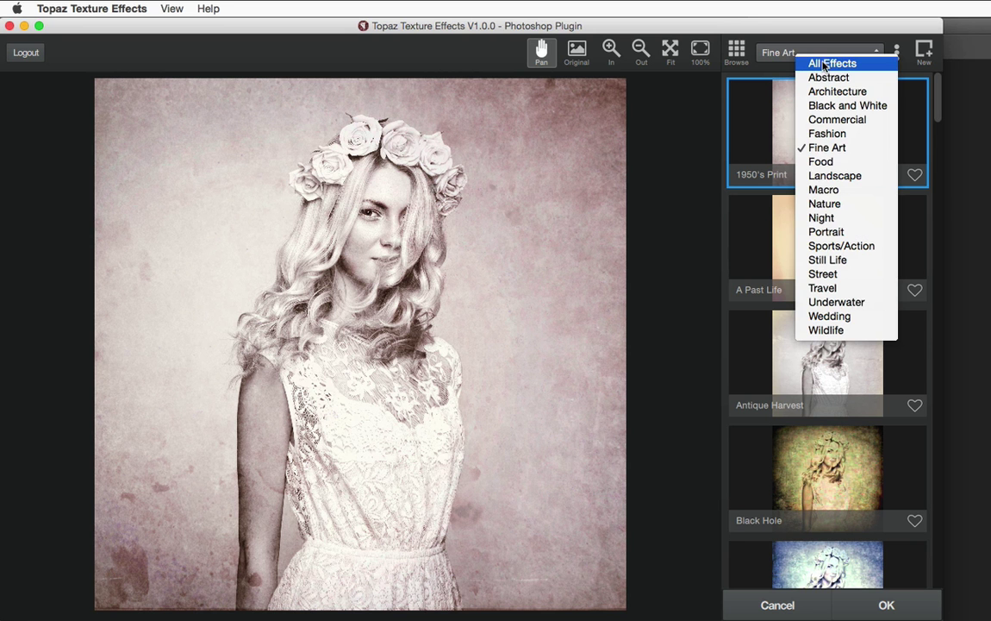
left_click(791, 53)
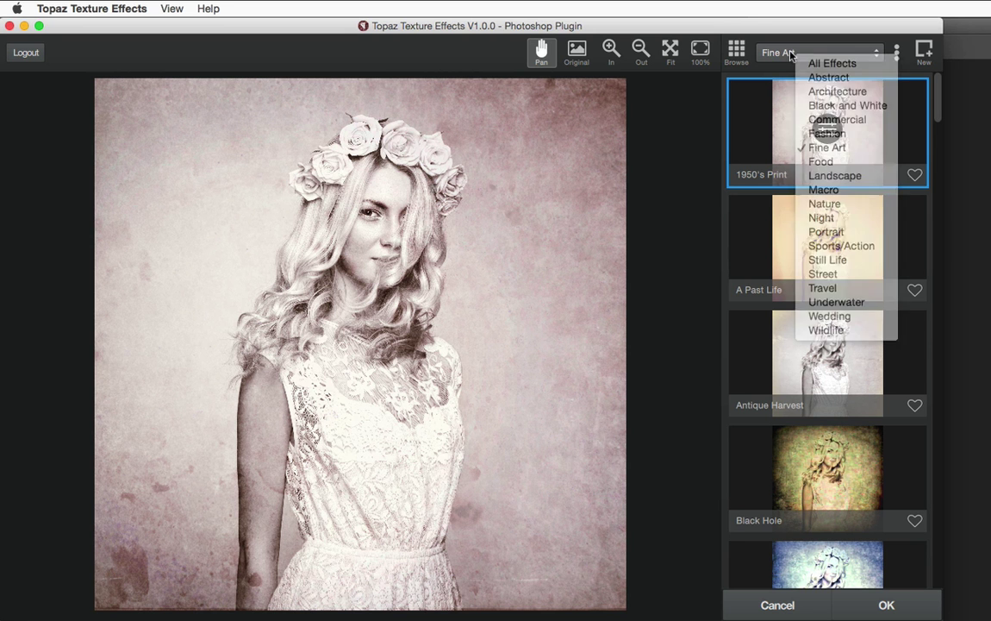
Step: Switch the preset filtering back to Collections and review the available collections, keeping Featured selected
left_click(896, 53)
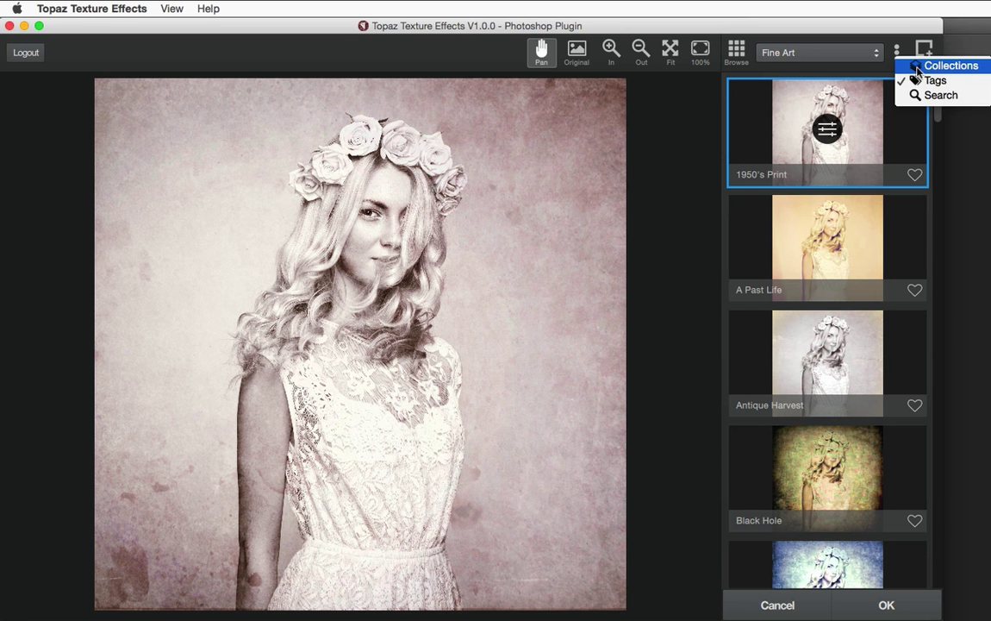
left_click(825, 54)
left_click(827, 53)
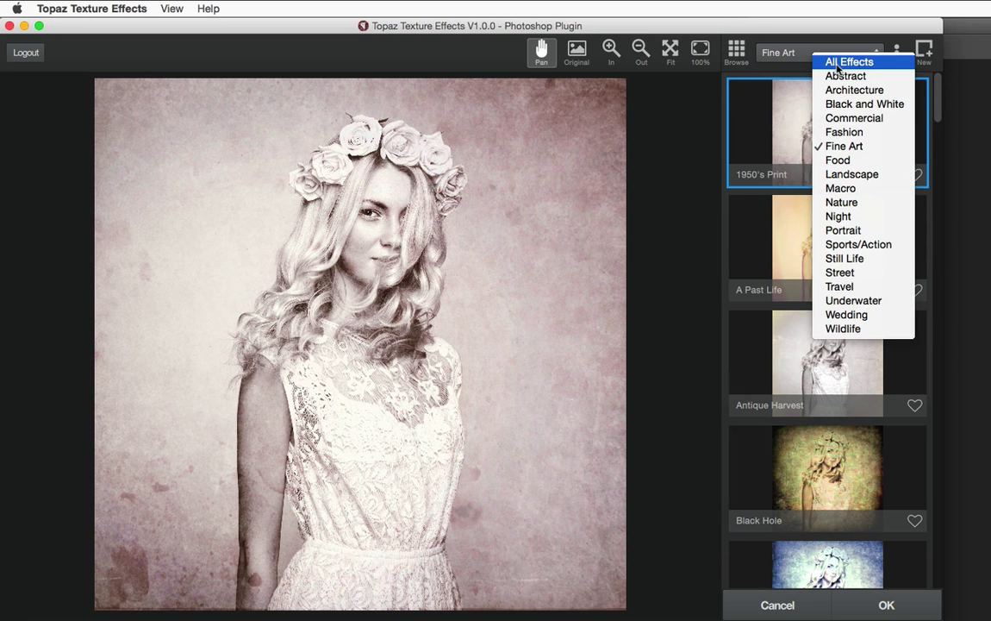
left_click(790, 53)
left_click(896, 52)
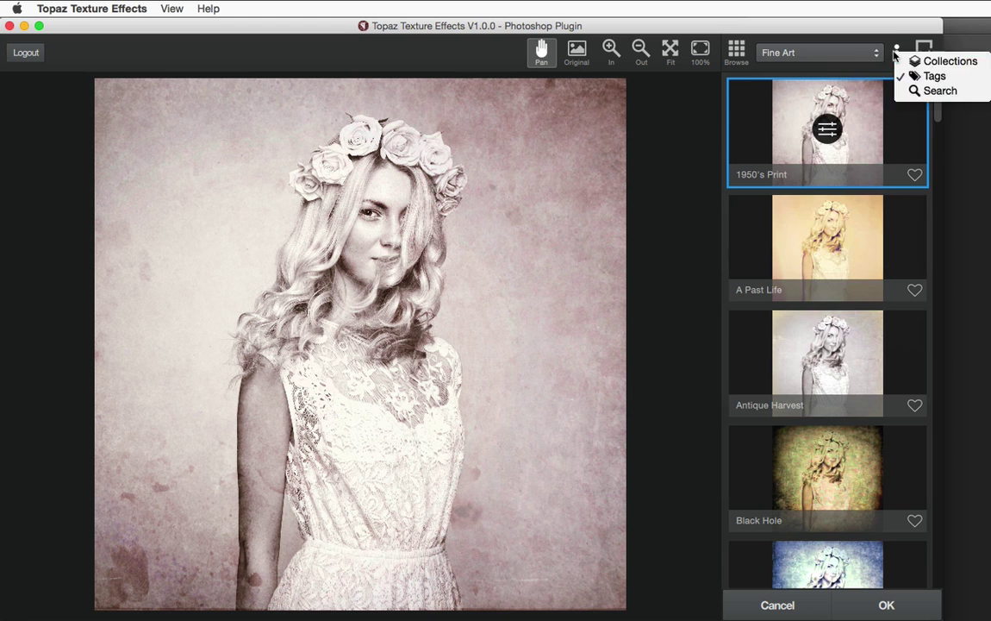
left_click(910, 62)
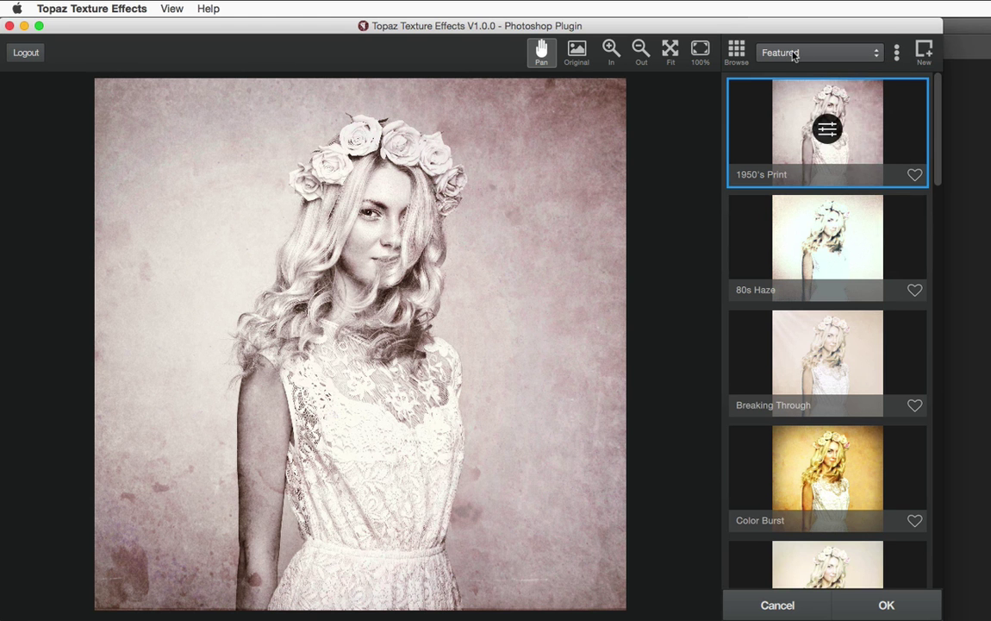
left_click(795, 54)
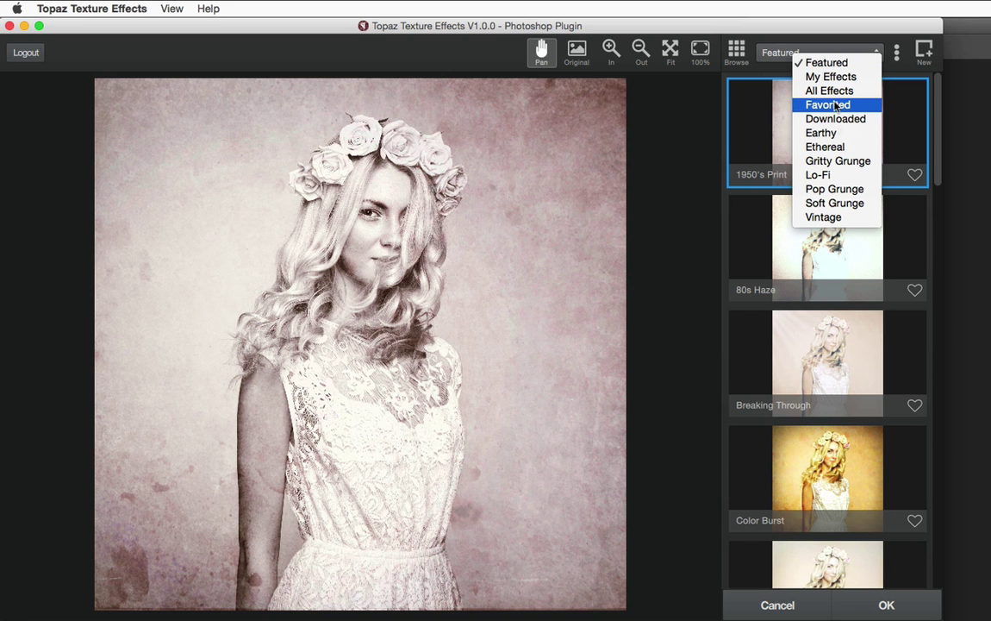
left_click(786, 53)
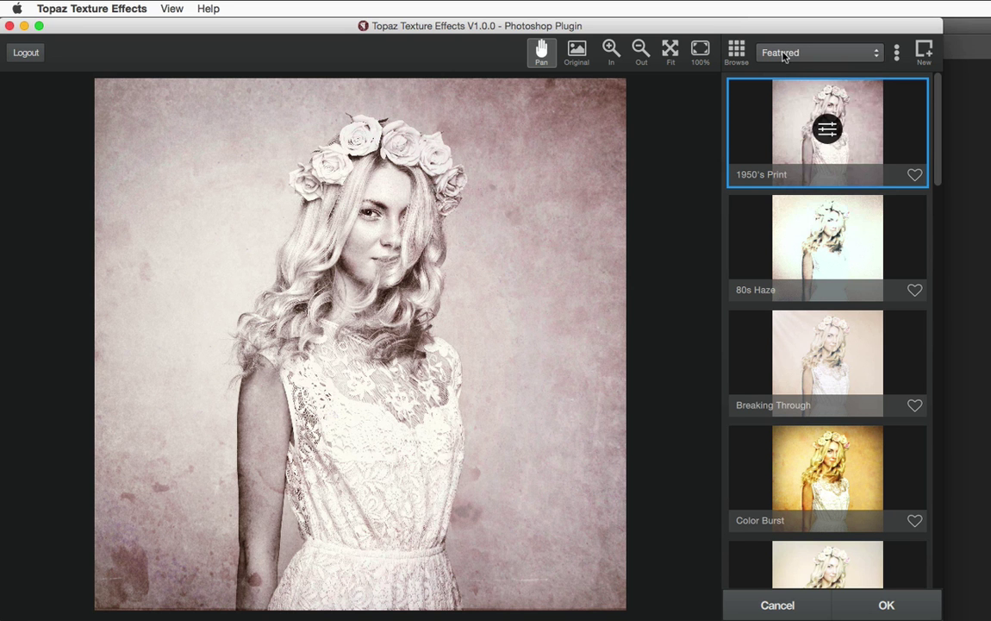
Step: Search the presets for "mauve fog", view the preset's adjustments and return to the search results
left_click(896, 52)
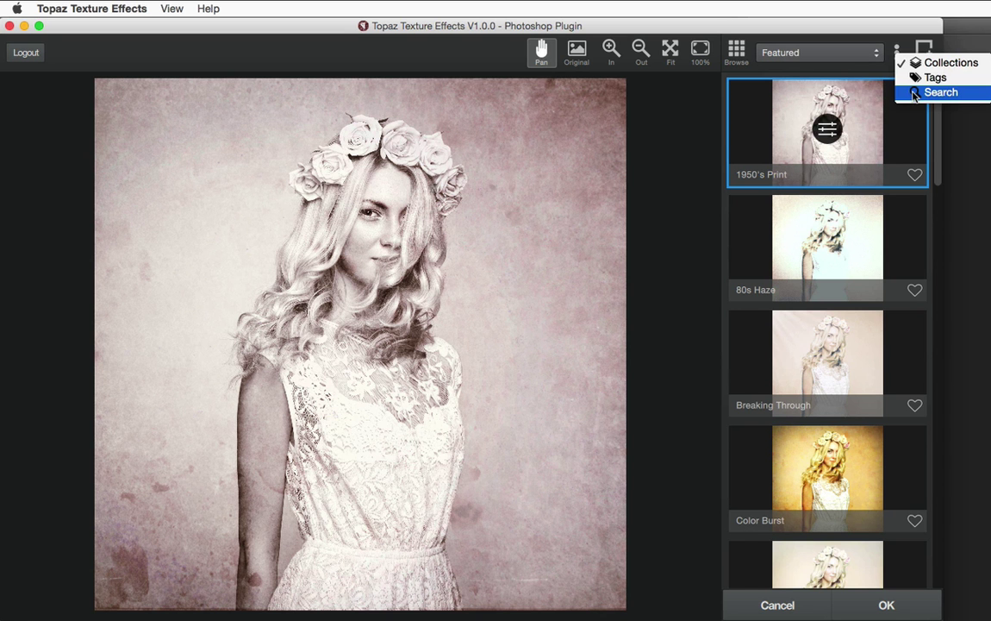
left_click(915, 93)
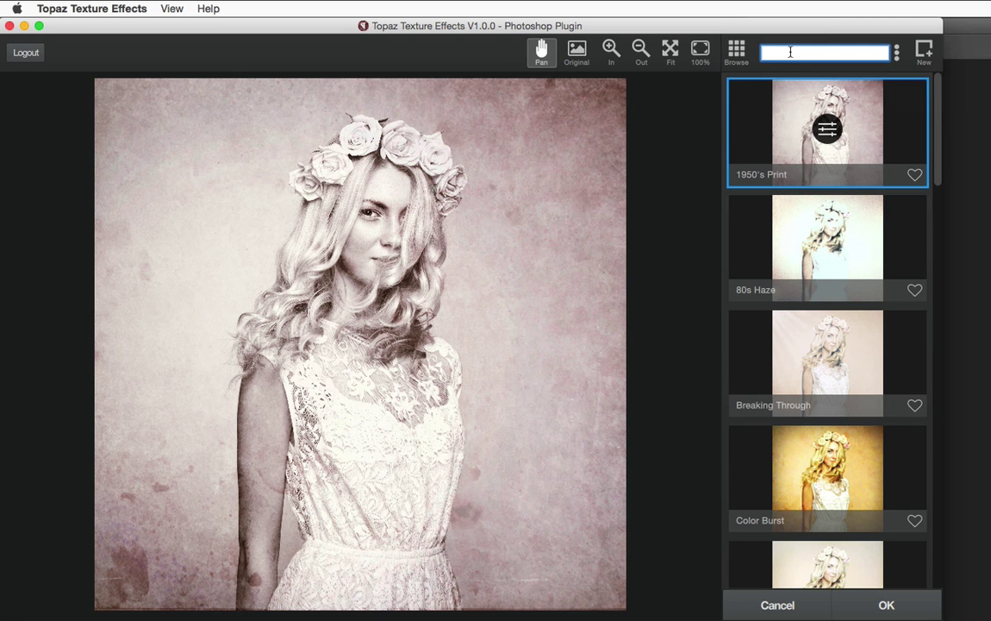
type("mauve fog")
key("Return")
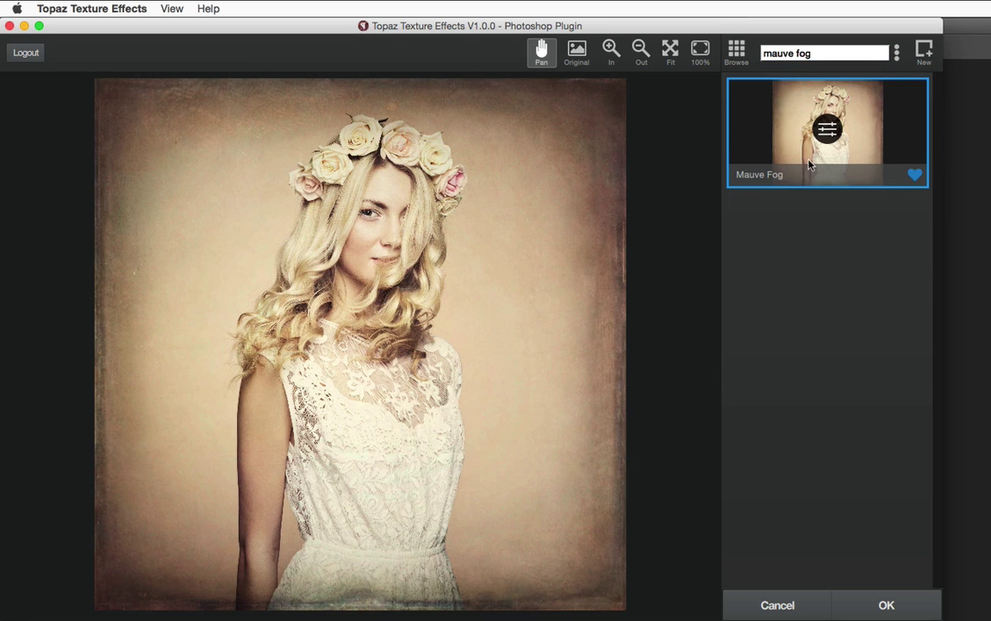
left_click(797, 129)
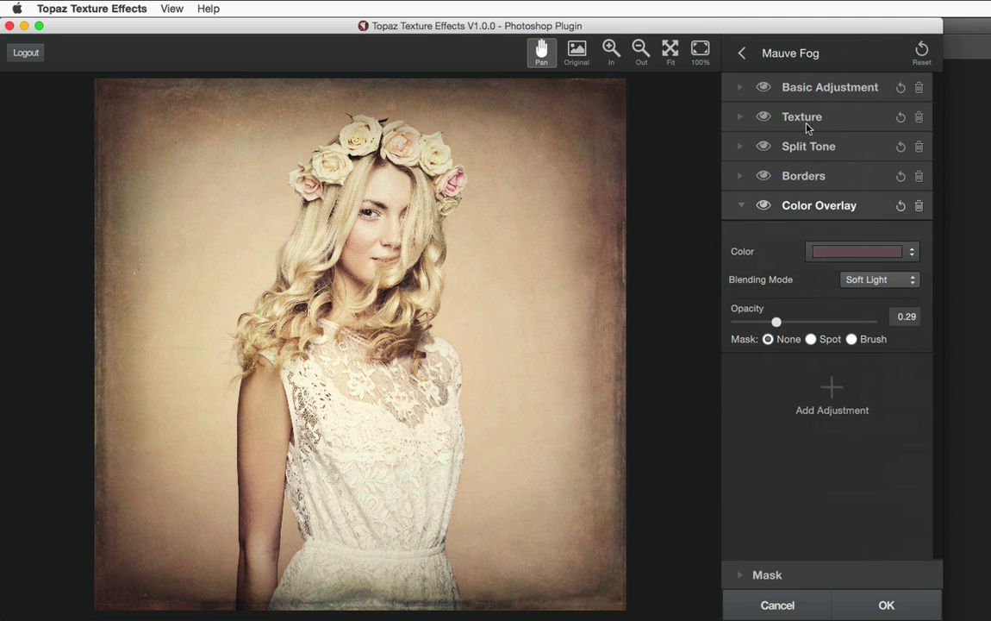
left_click(742, 53)
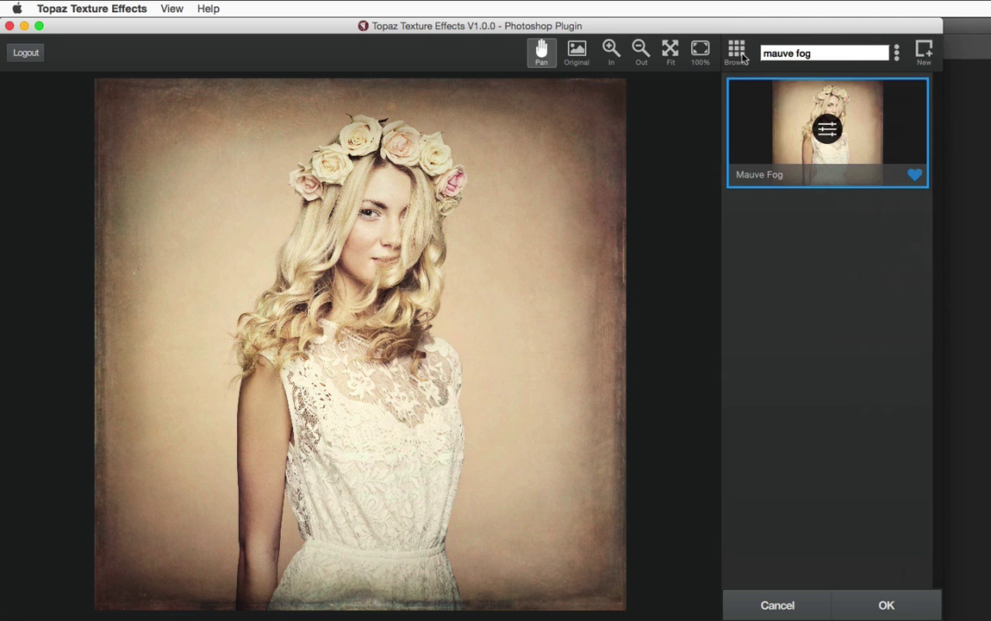
Step: Filter the presets by the Fine Art tag and browse down to the favorited Burning Dust preset
left_click(897, 53)
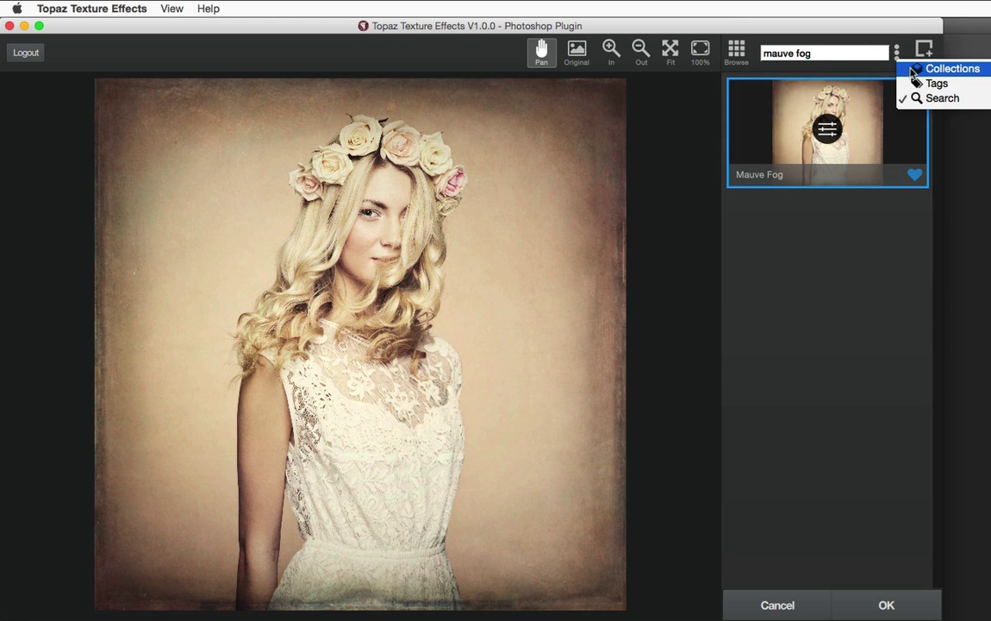
left_click(916, 84)
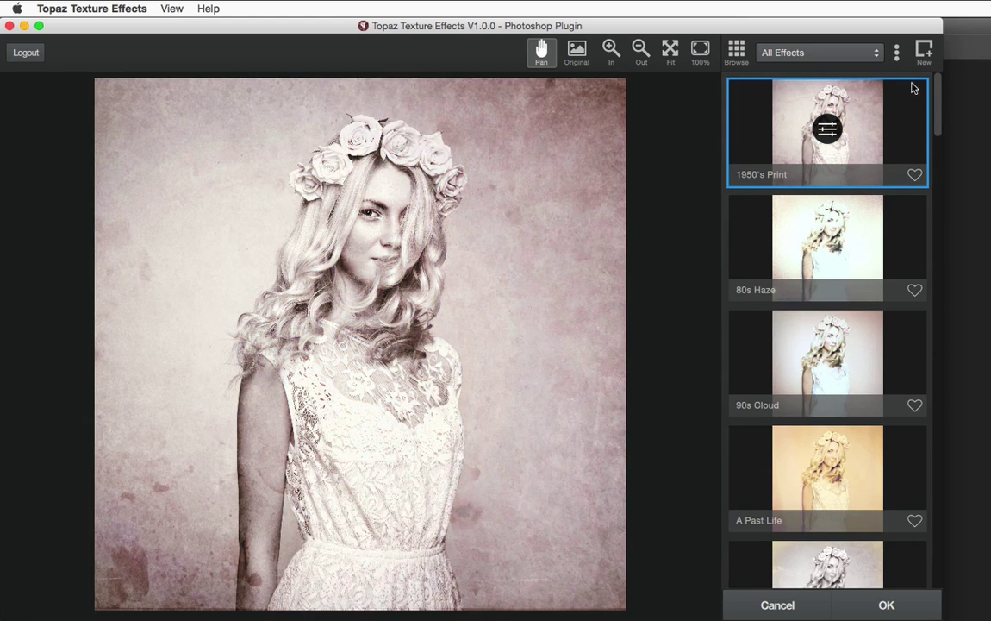
left_click(807, 54)
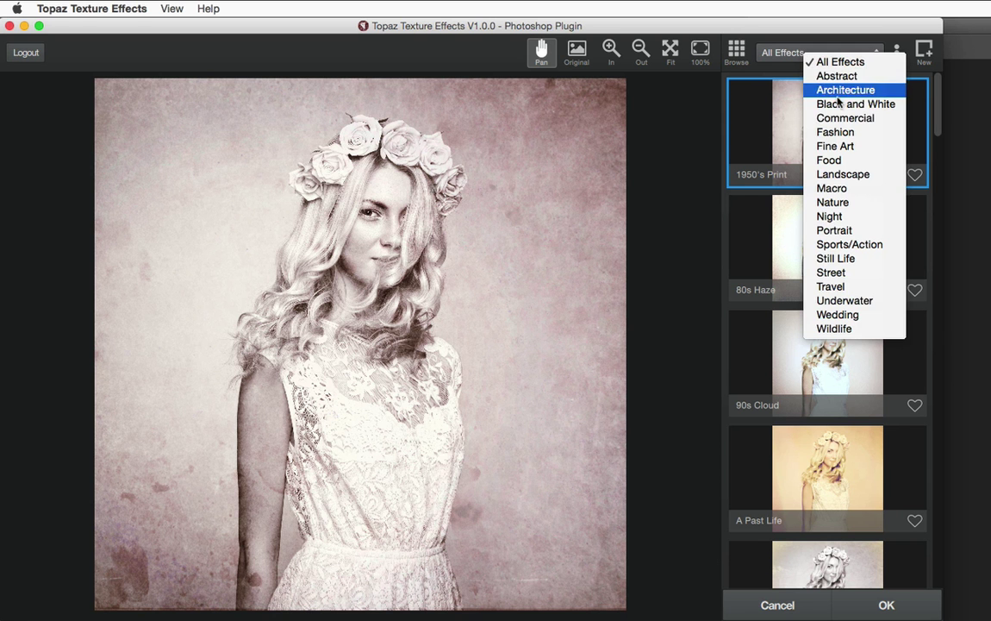
left_click(827, 145)
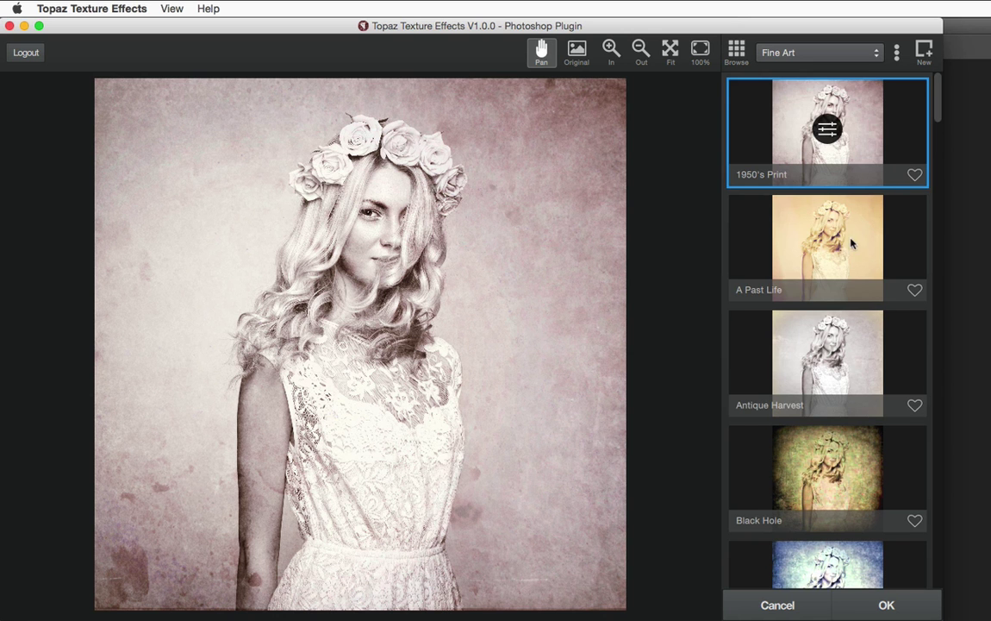
scroll(852, 245, "down", 3)
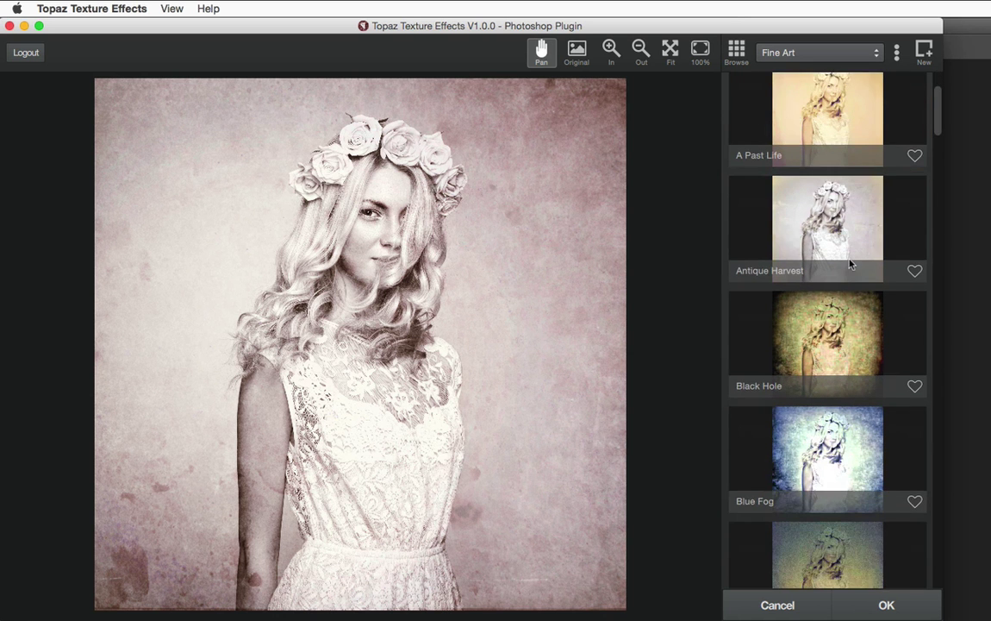
scroll(851, 265, "down", 10)
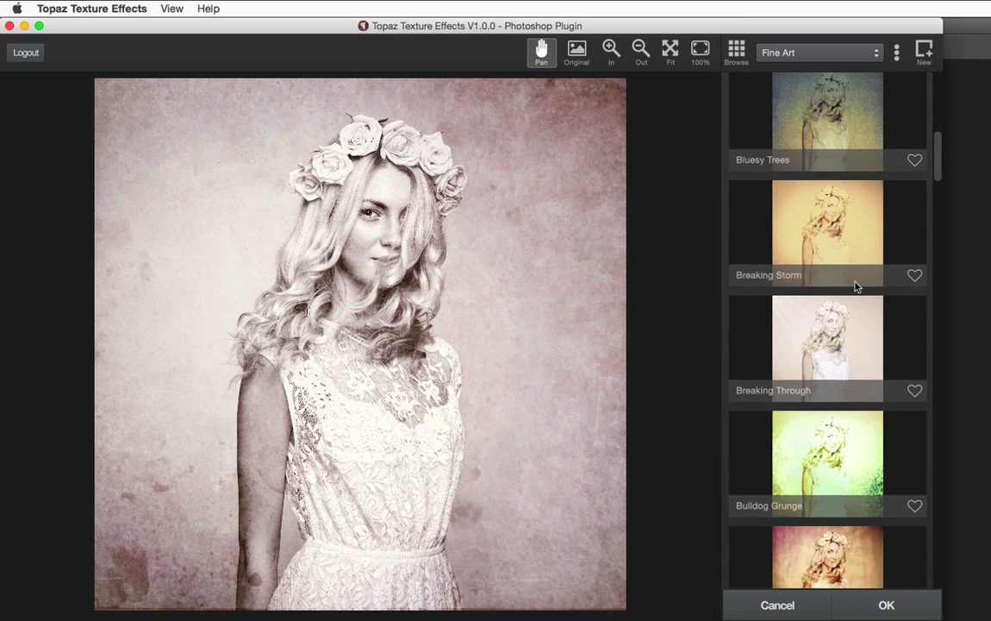
scroll(856, 286, "down", 6)
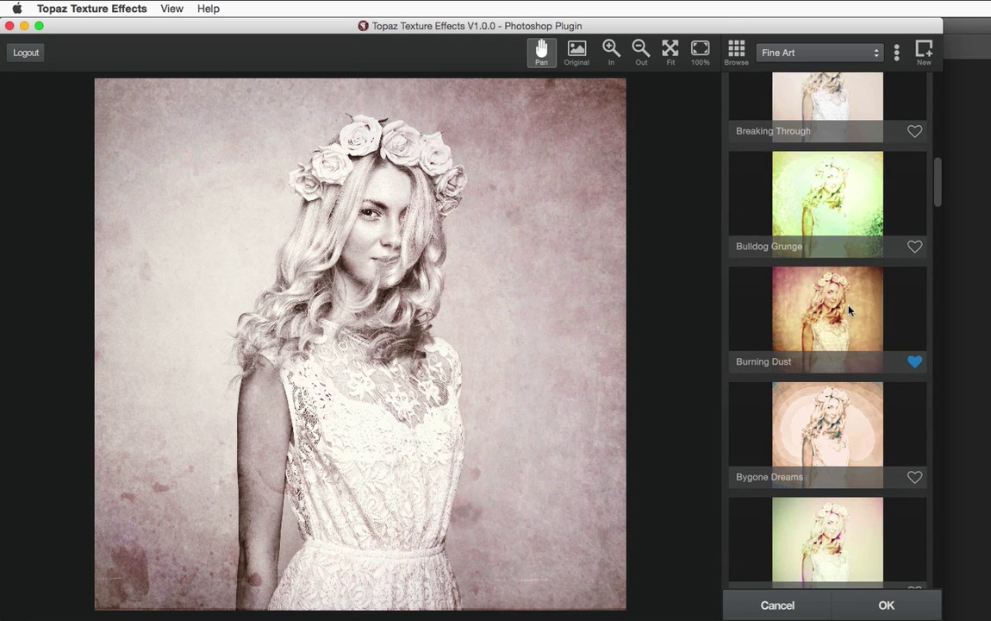
scroll(850, 310, "down", 1)
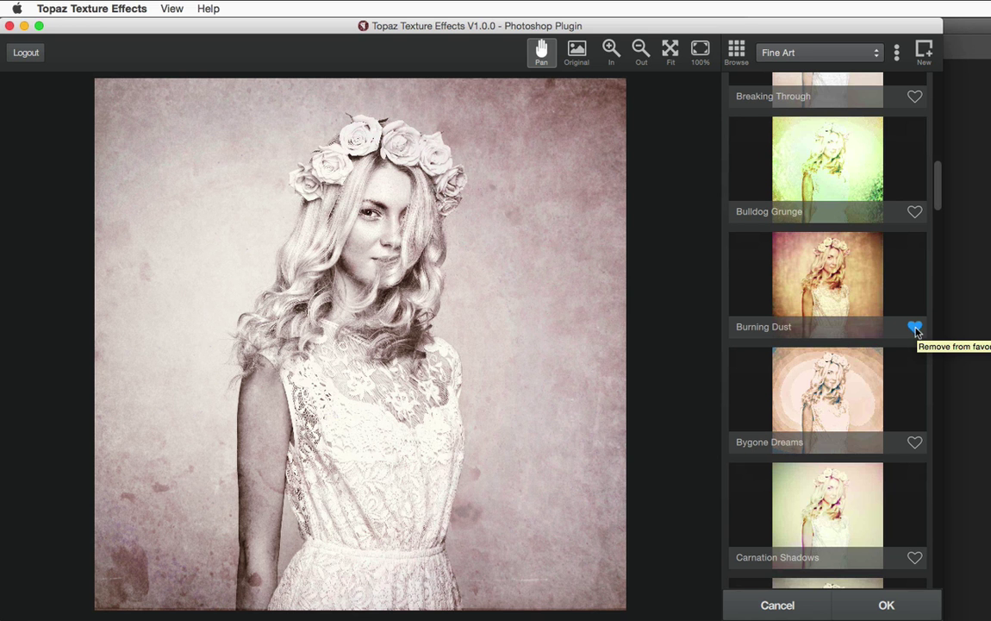
left_click(801, 56)
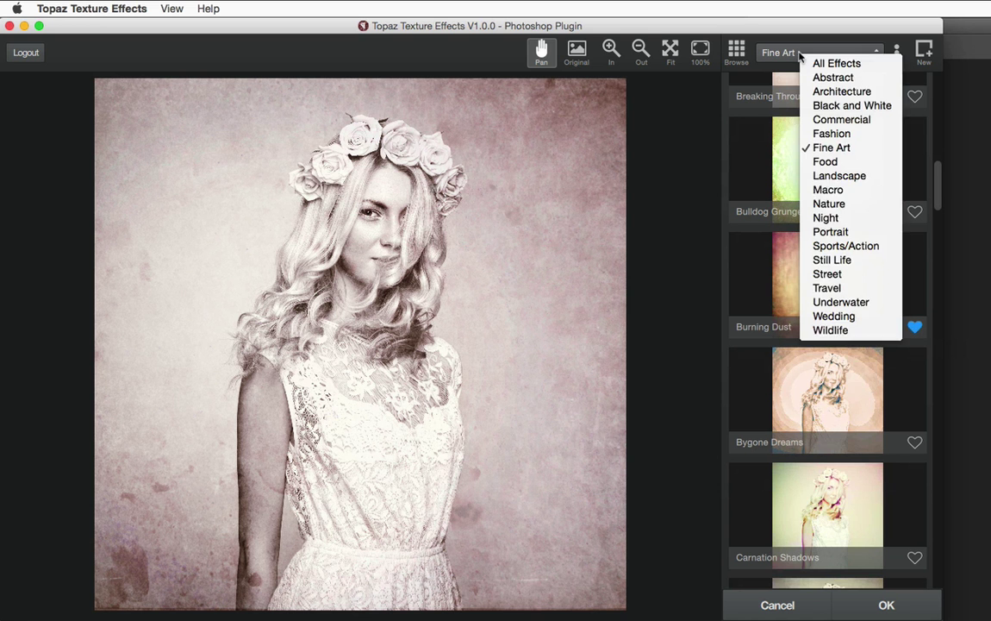
left_click(802, 55)
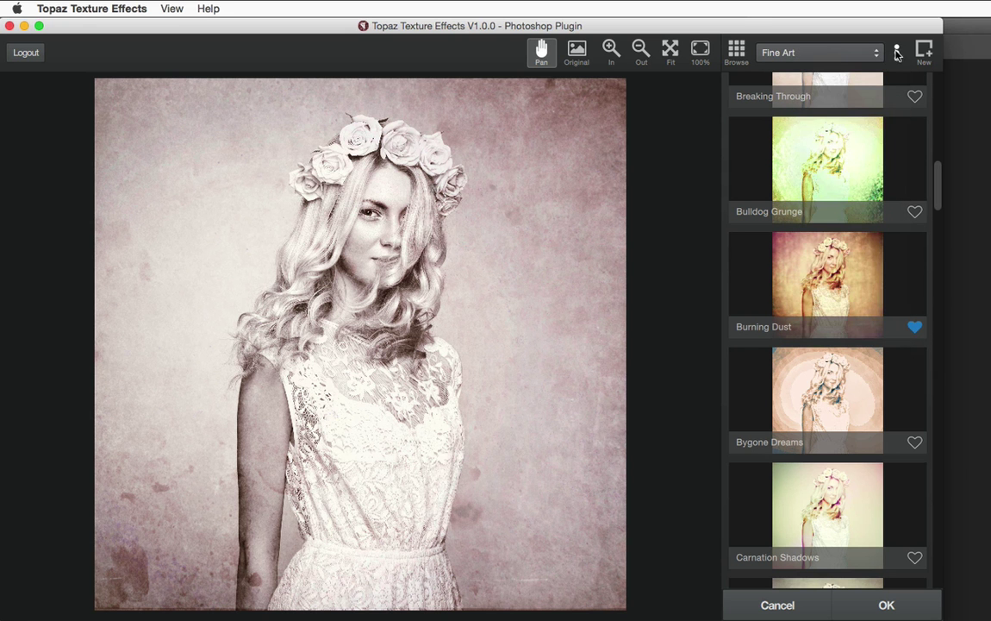
left_click(898, 52)
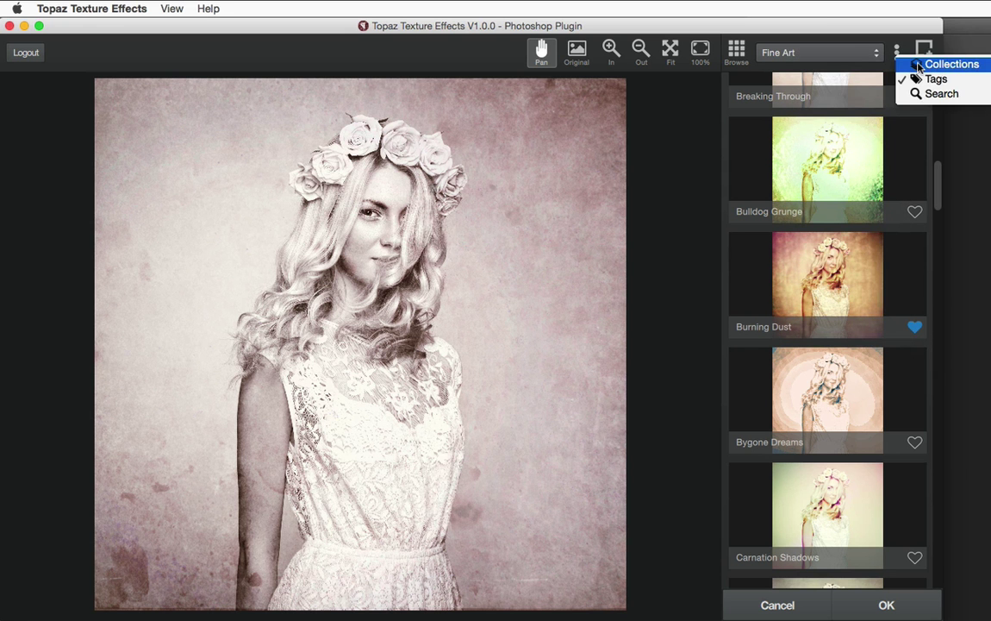
left_click(804, 50)
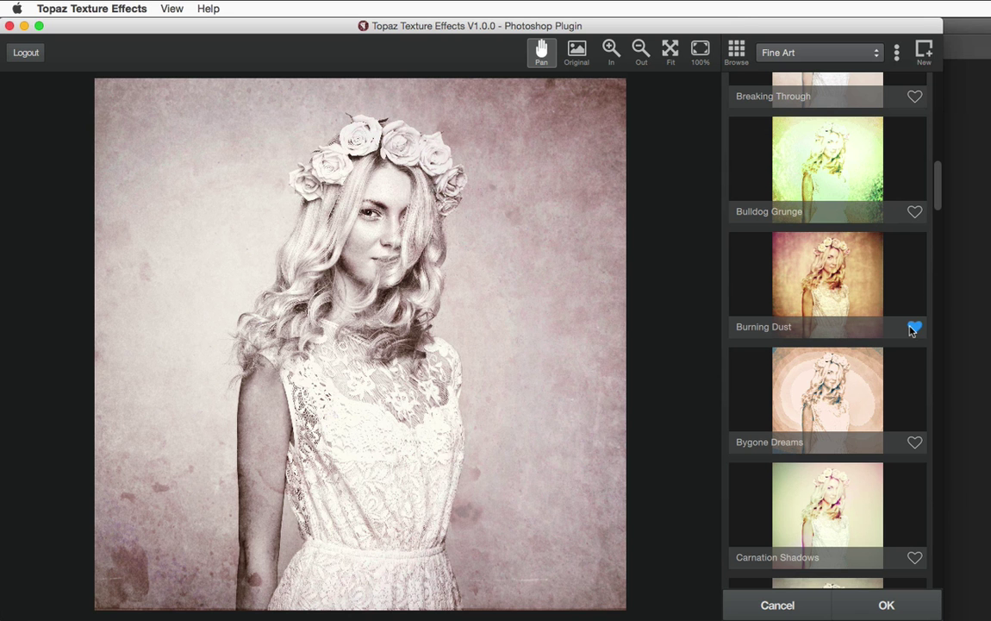
Step: Apply the Burning Dust preset to the portrait and open its adjustments for editing
left_click(819, 276)
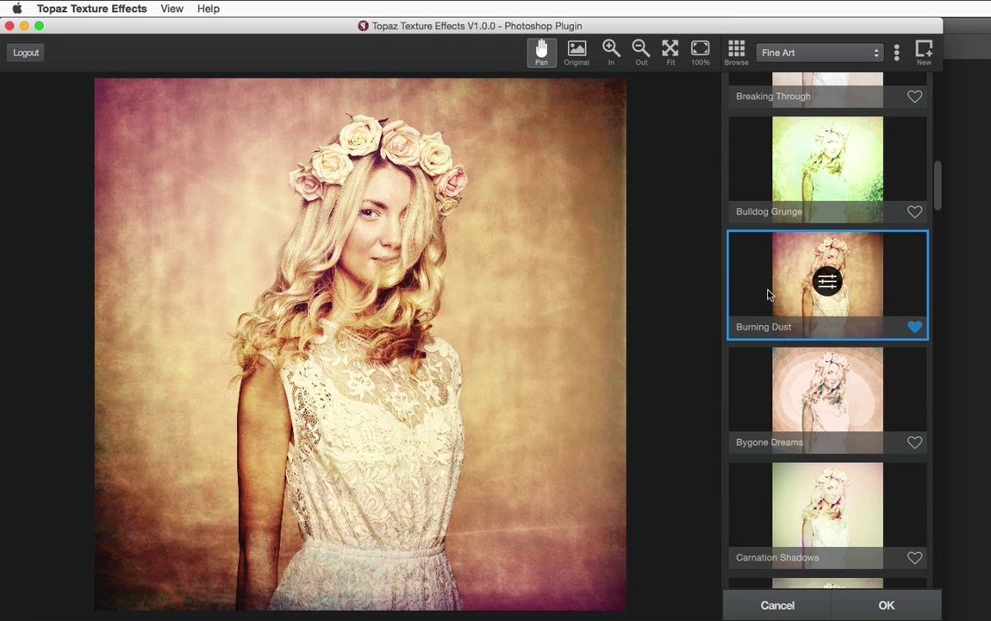
left_click(827, 282)
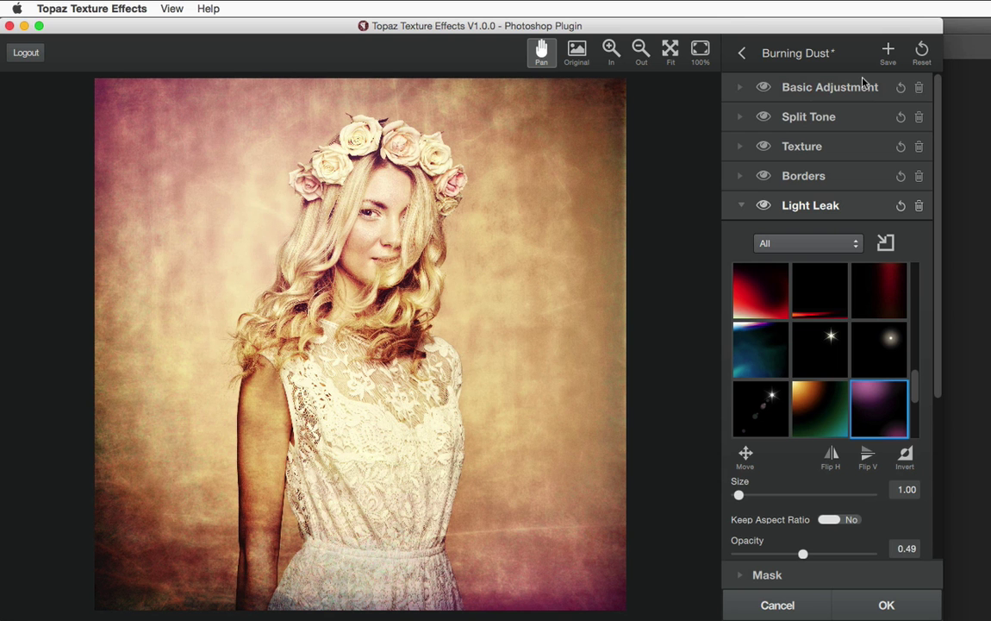
Step: Collapse the Light Leak settings and review the list of adjustment types that can be added
left_click(741, 206)
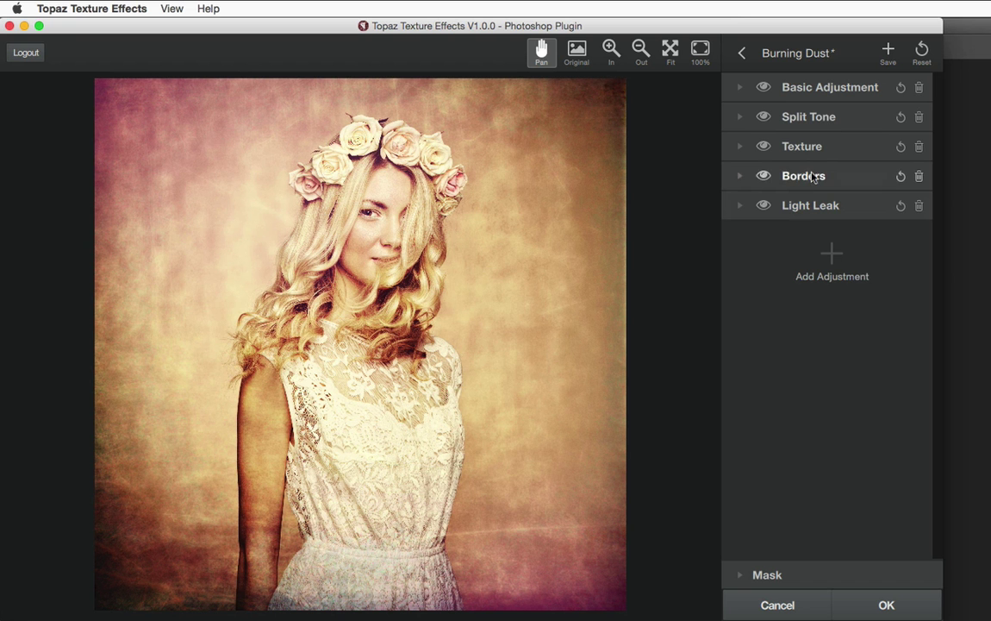
left_click(831, 254)
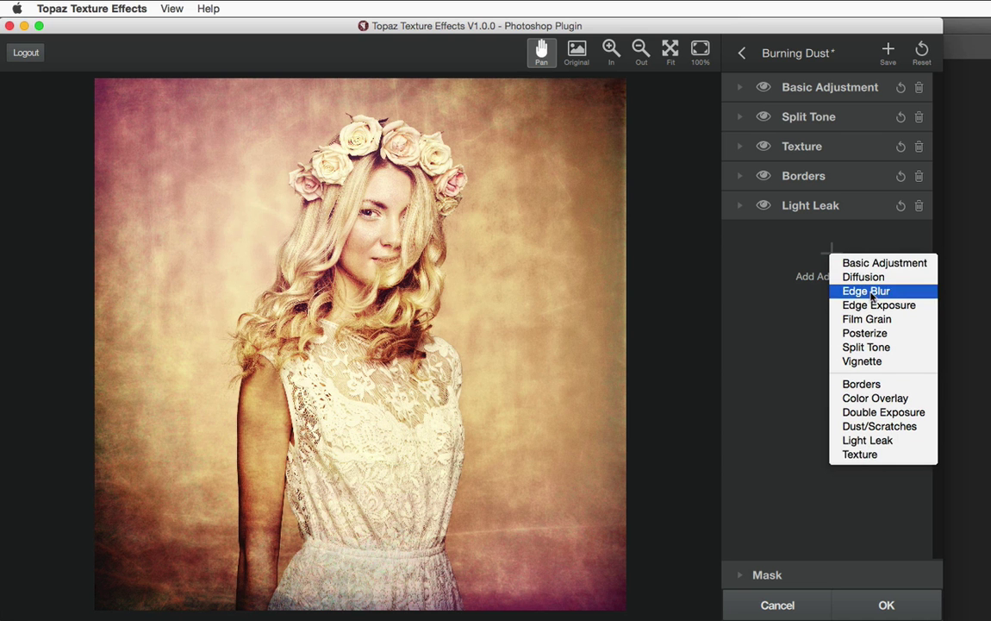
left_click(764, 261)
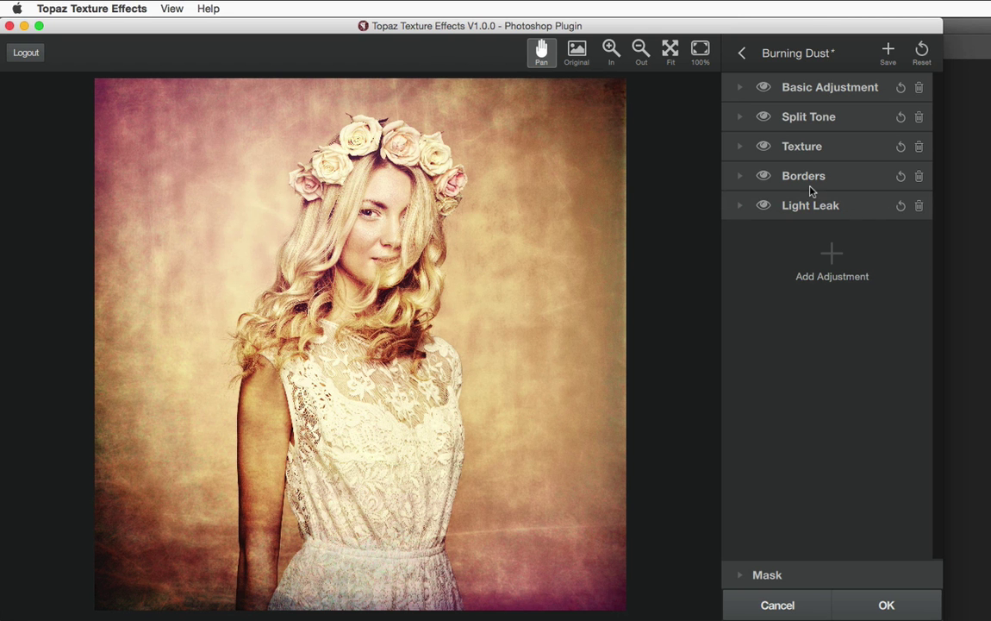
Step: Expand Basic Adjustment and toggle its visibility to compare the portrait with and without it
left_click(740, 90)
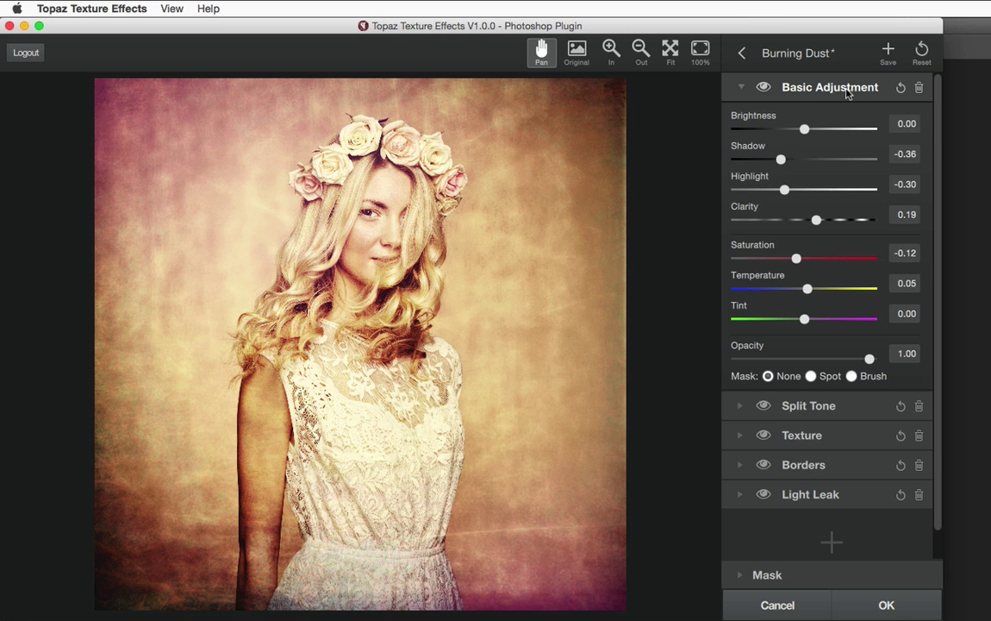
left_click(765, 88)
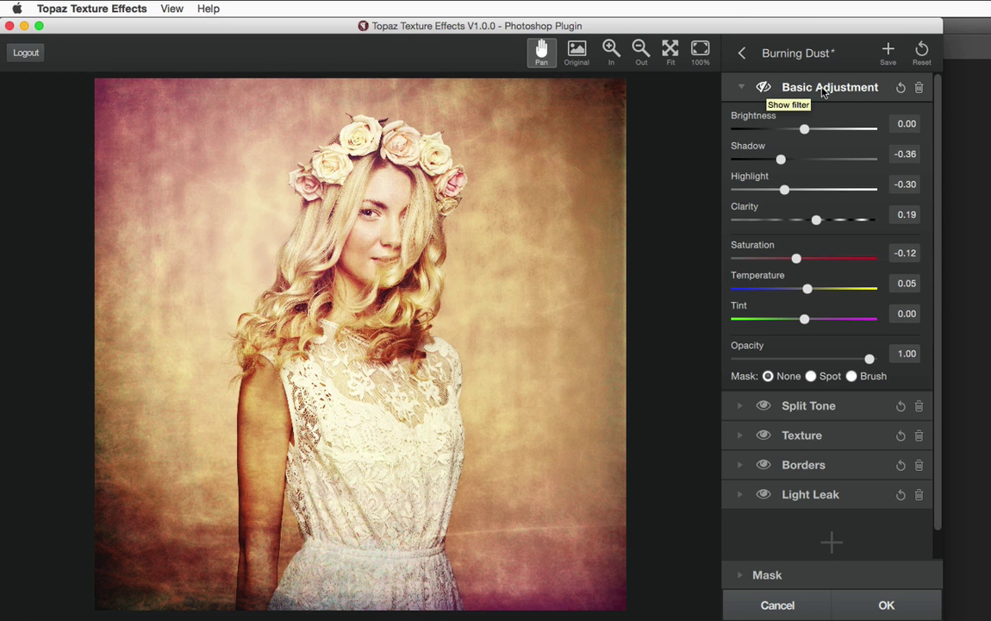
left_click(763, 87)
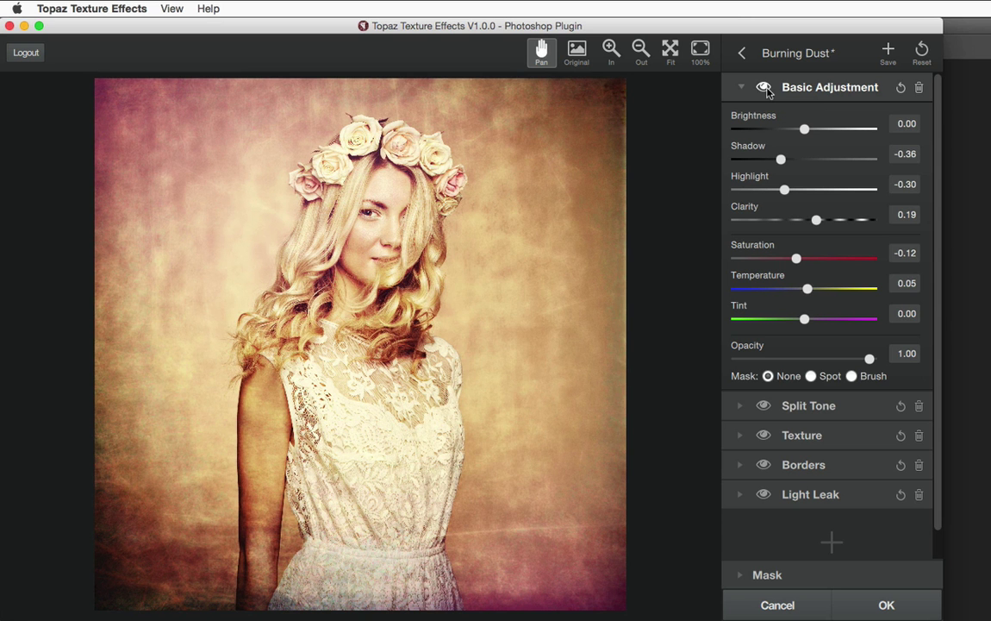
left_click(764, 88)
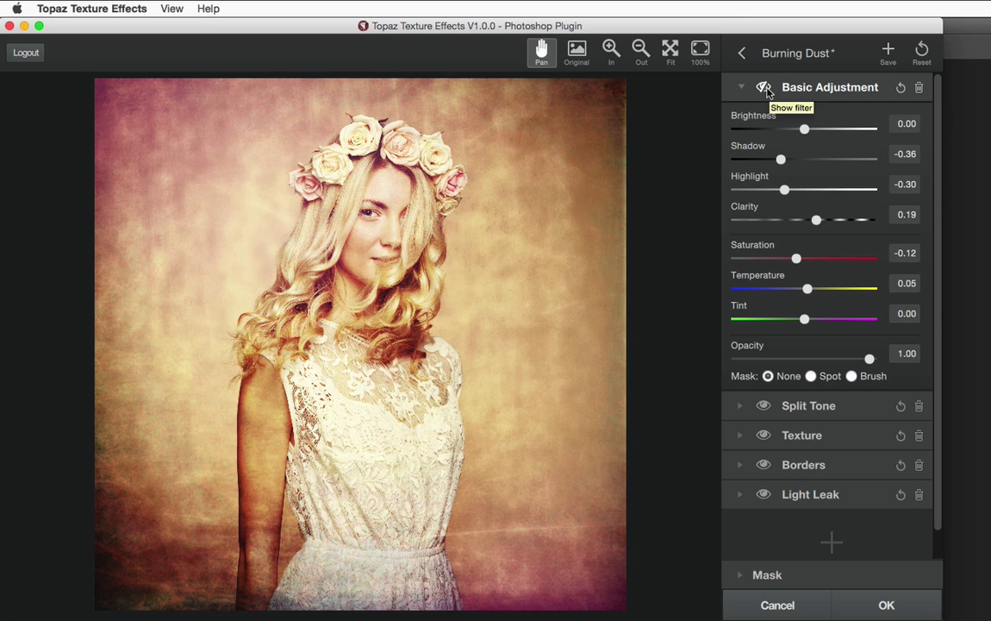
left_click(765, 89)
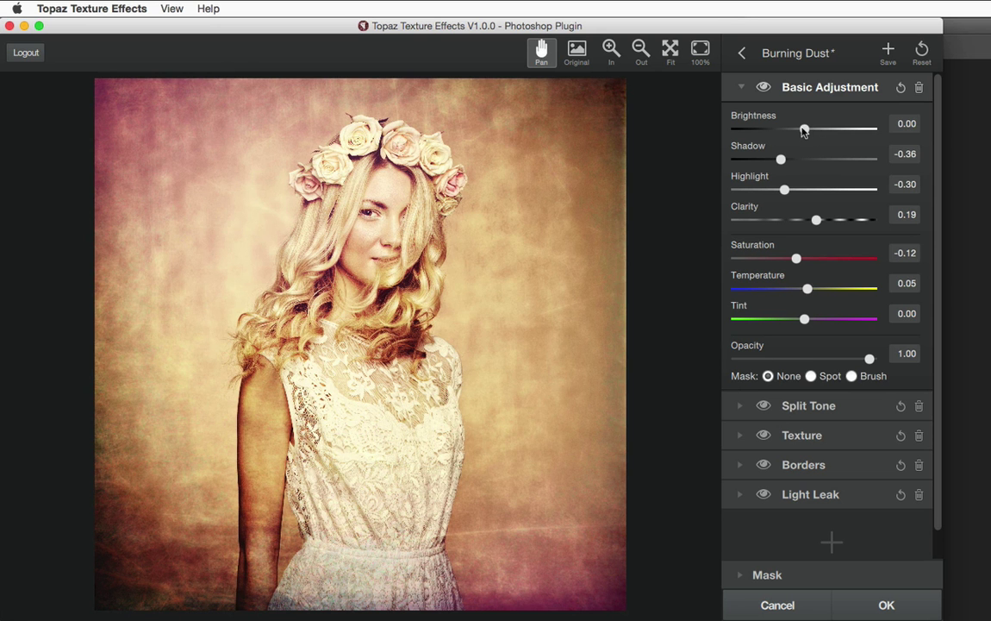
Step: Try Brightness 0.41, Shadow -0.65 and Clarity 0.62 in Basic Adjustment and reset that adjustment
left_click_drag(804, 129, 833, 128)
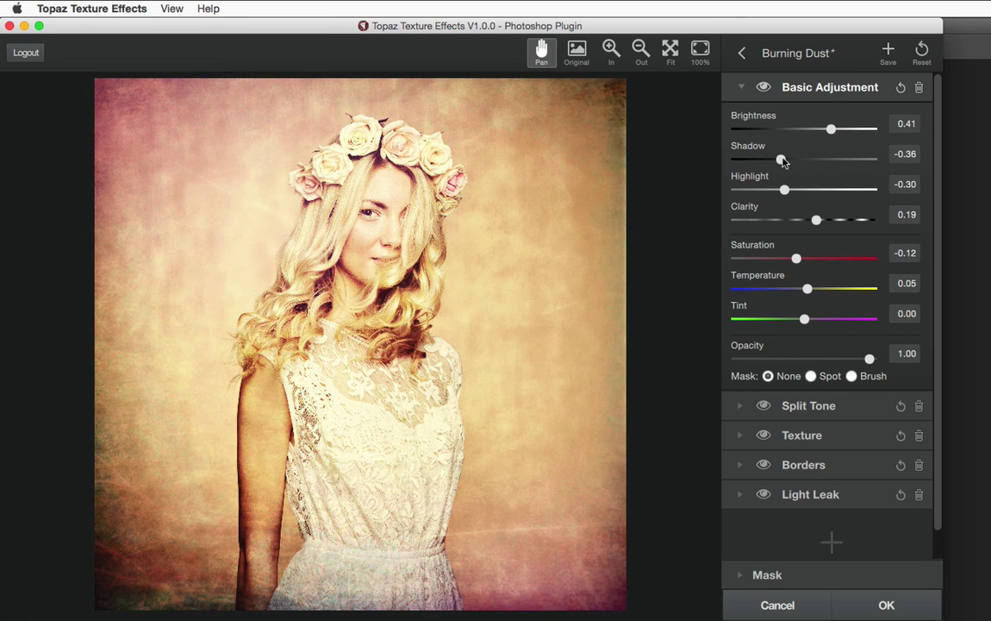
mouse_move(781, 161)
left_mouse_down()
mouse_move(753, 162)
mouse_move(762, 161)
left_mouse_up()
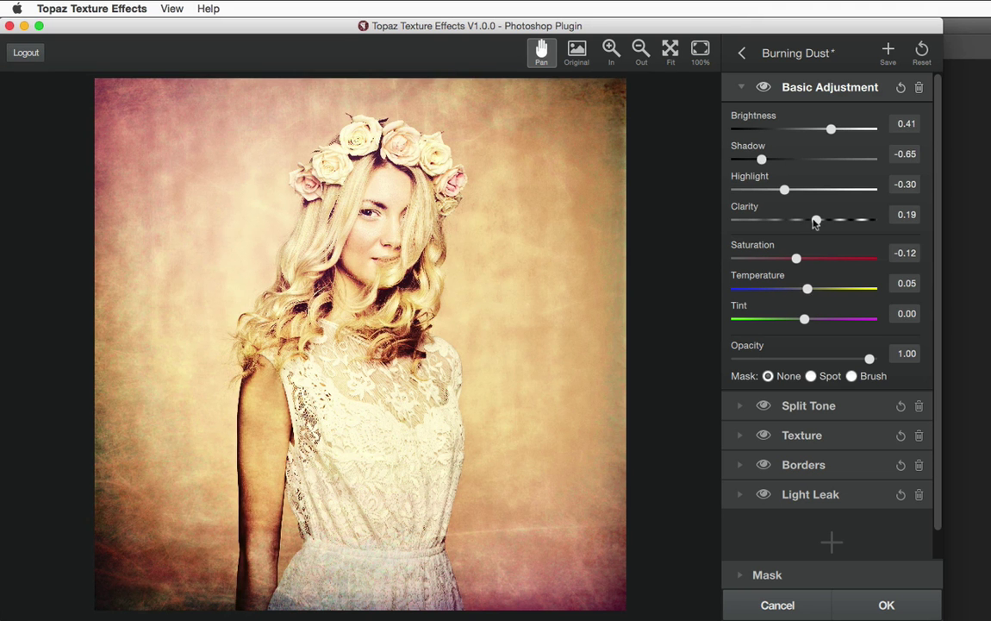
left_click_drag(815, 221, 844, 221)
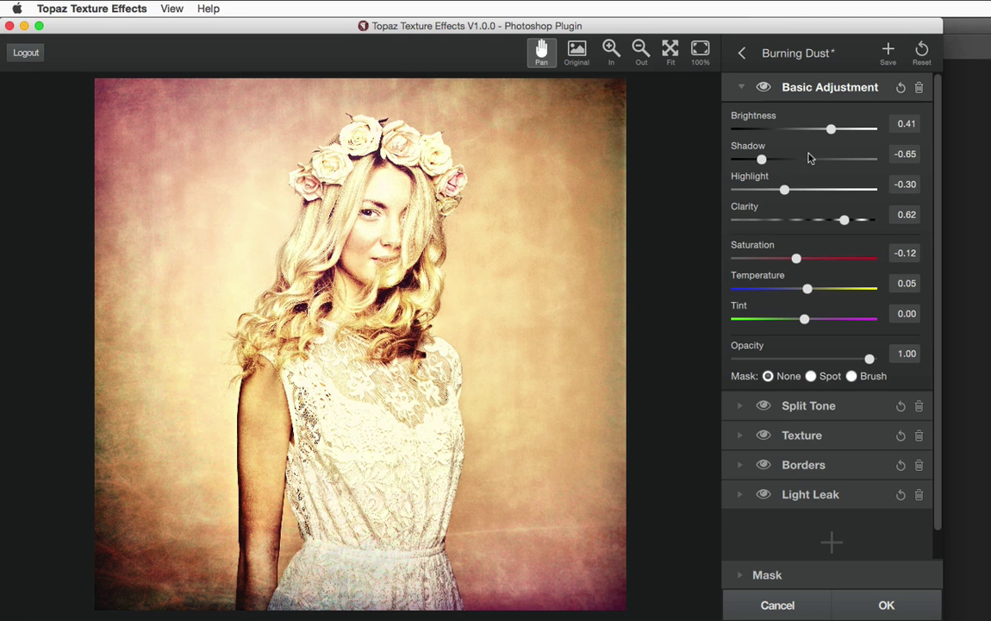
left_click(900, 89)
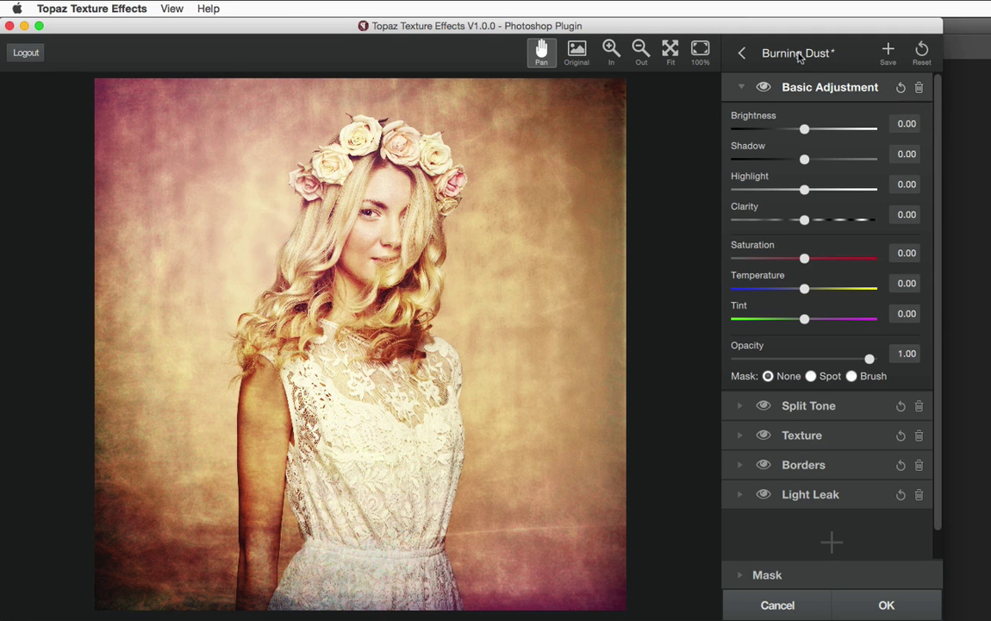
Step: Return to the preset list, reapply Burning Dust with its original settings and reopen its adjustments
left_click(741, 53)
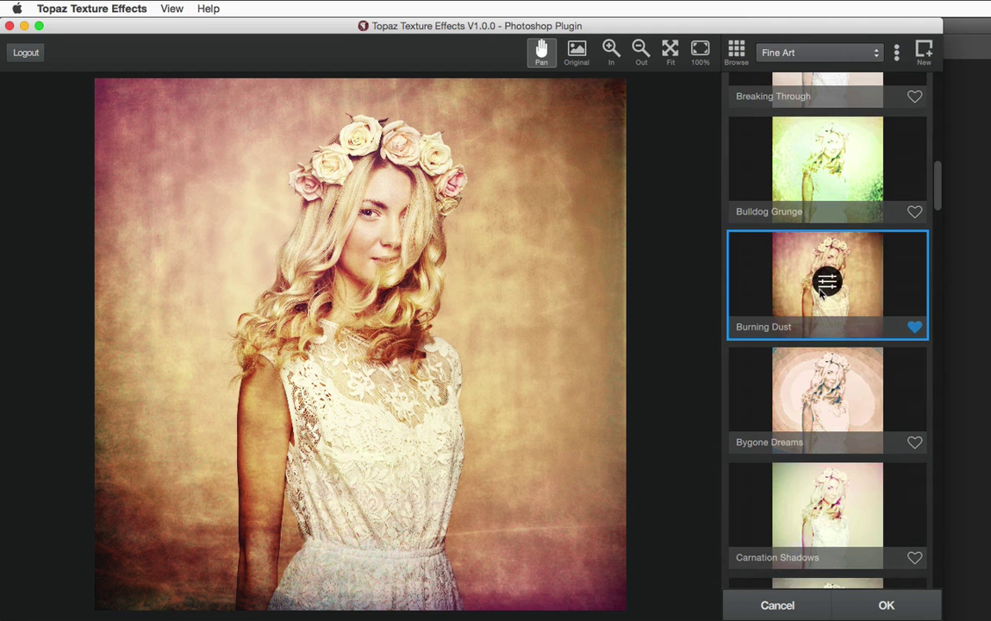
key("Up")
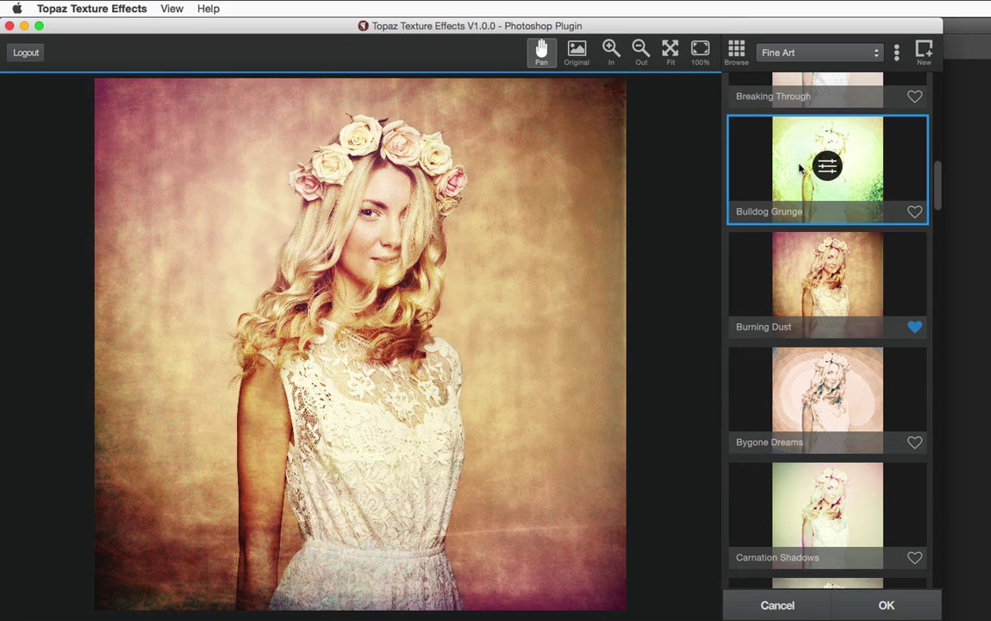
key("Down")
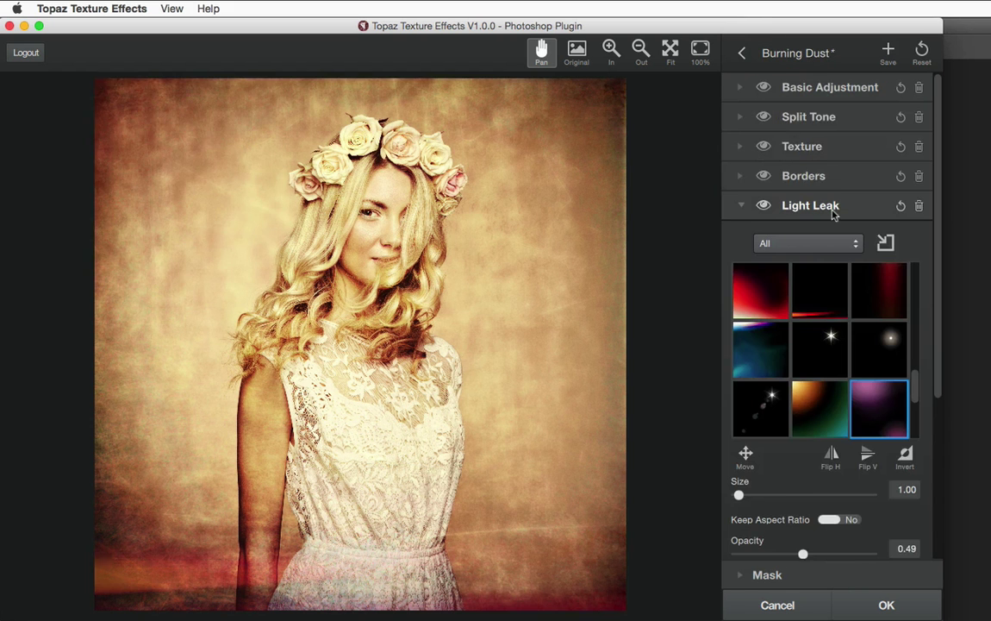
Step: Enable a Brush mask for Basic Adjustment with black paint and set Brightness to 0.80
left_click(743, 87)
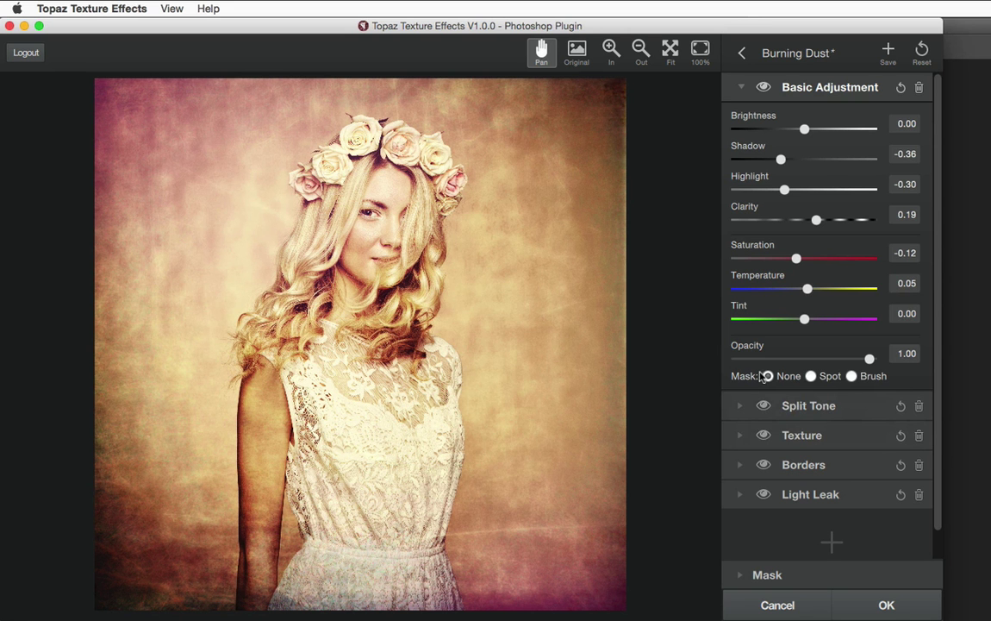
left_click(852, 376)
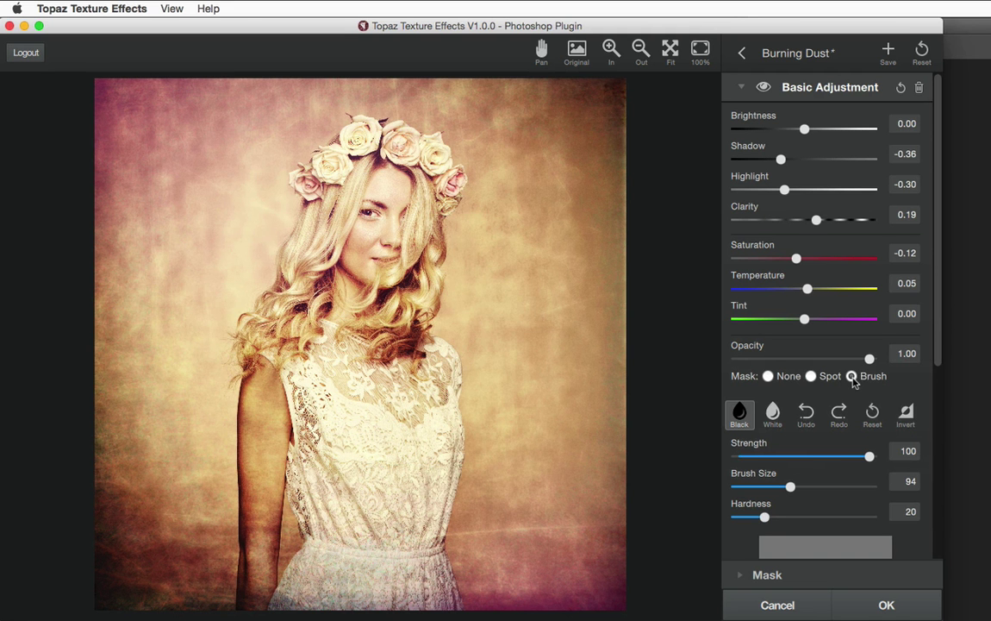
left_click(740, 414)
left_click_drag(805, 129, 860, 129)
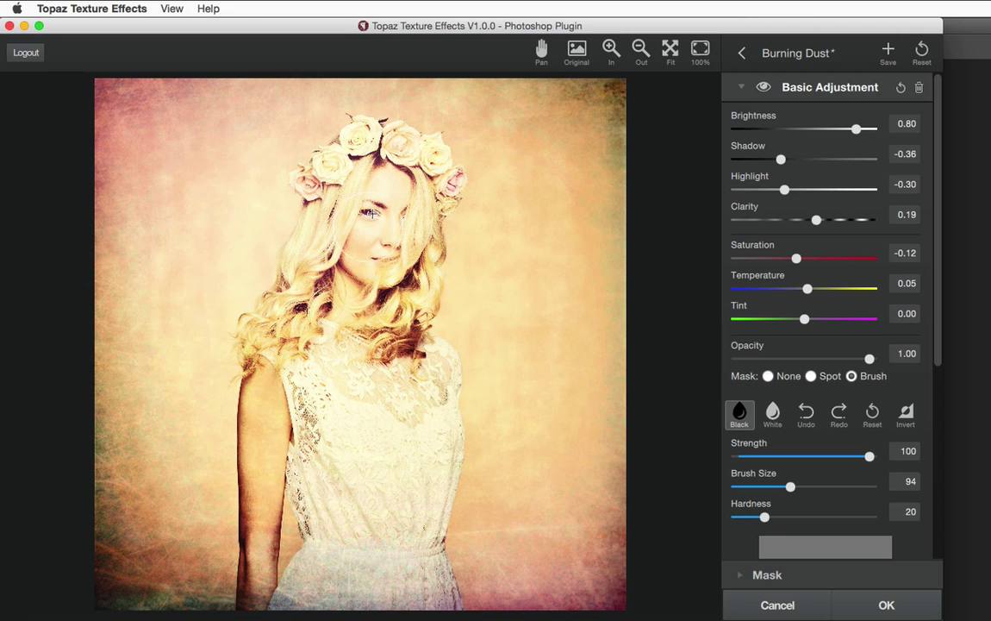
Step: Try brushing black over the face to mask out Basic Adjustment and undo the stroke
mouse_move(389, 192)
left_mouse_down()
mouse_move(369, 269)
mouse_move(390, 184)
mouse_move(379, 235)
mouse_move(347, 298)
mouse_move(369, 257)
left_mouse_up()
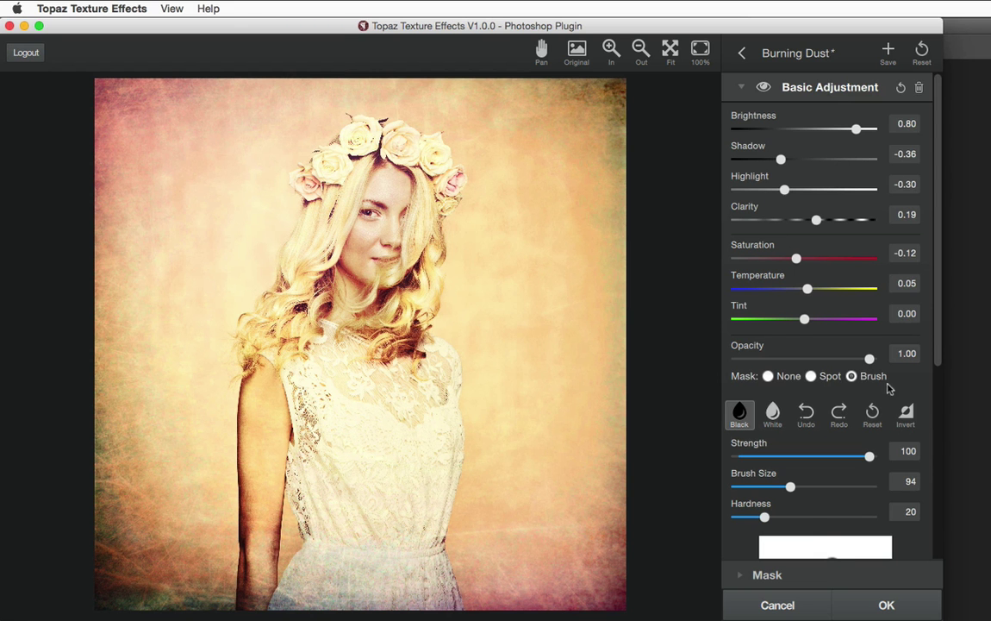
scroll(889, 388, "down", 5)
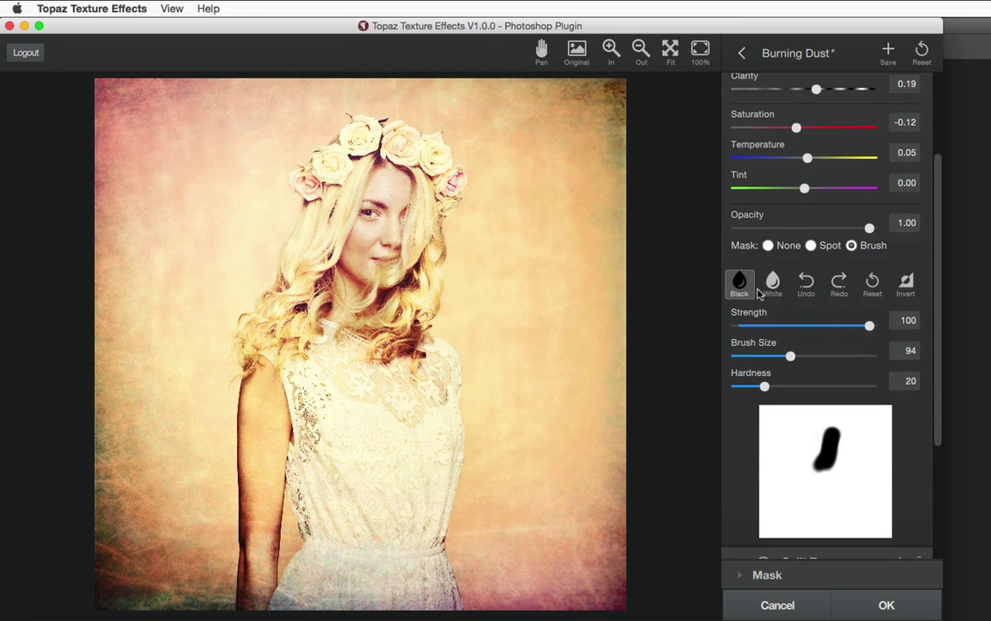
left_click(807, 285)
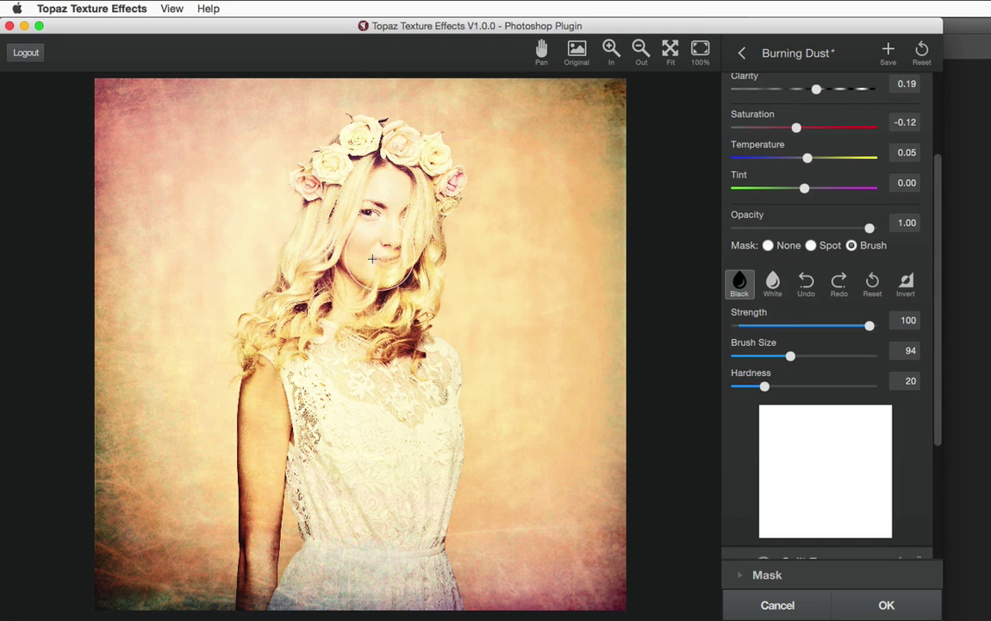
Step: Mask the face in black, restore its lower part with white, and try inverting the mask before resetting it
mouse_move(379, 211)
left_mouse_down()
mouse_move(400, 177)
mouse_move(377, 278)
mouse_move(383, 228)
mouse_move(357, 305)
mouse_move(386, 201)
left_mouse_up()
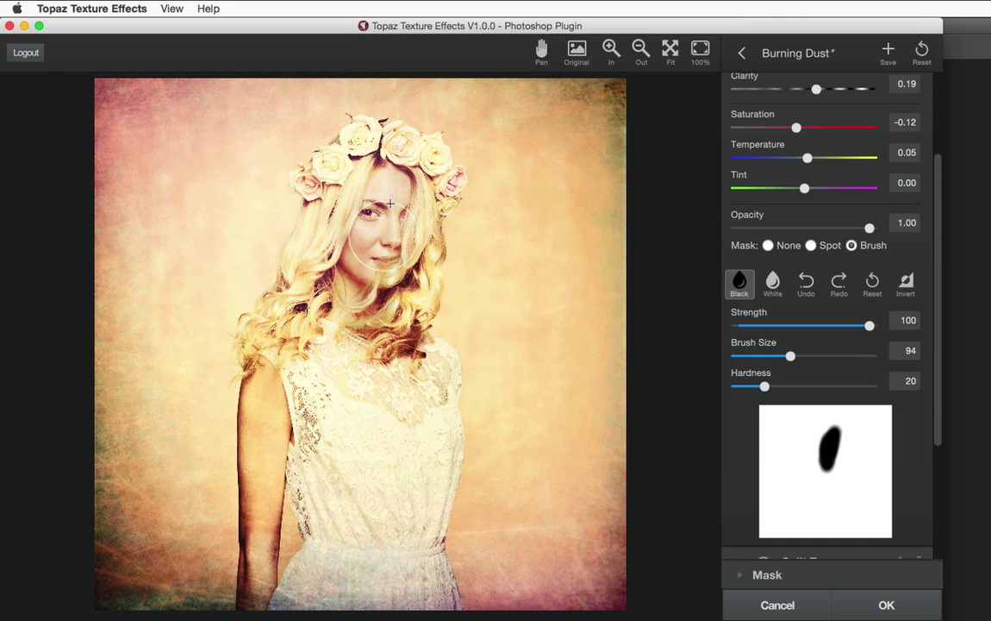
left_click(772, 283)
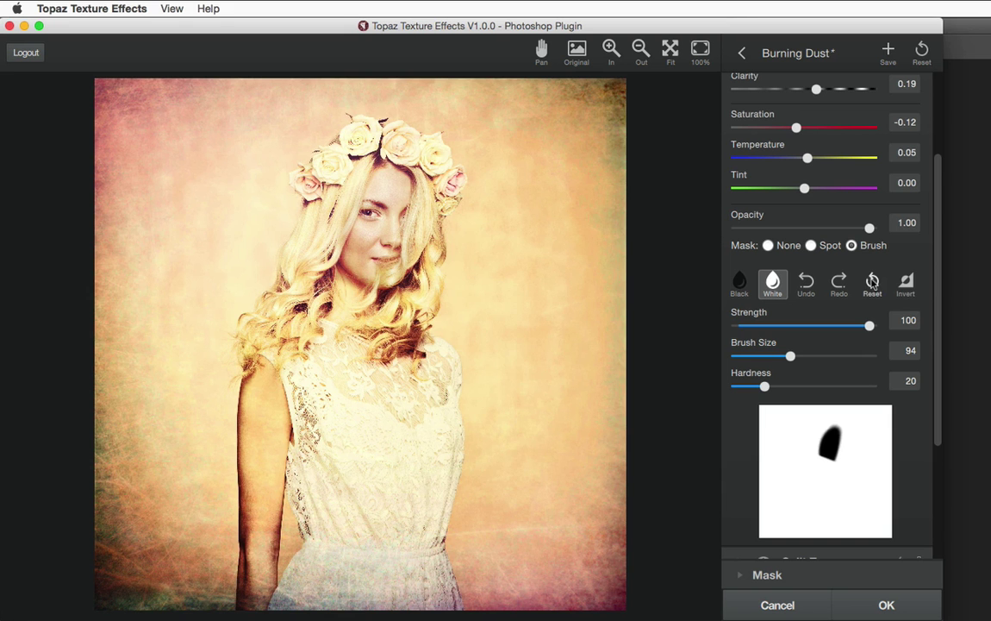
left_click(908, 282)
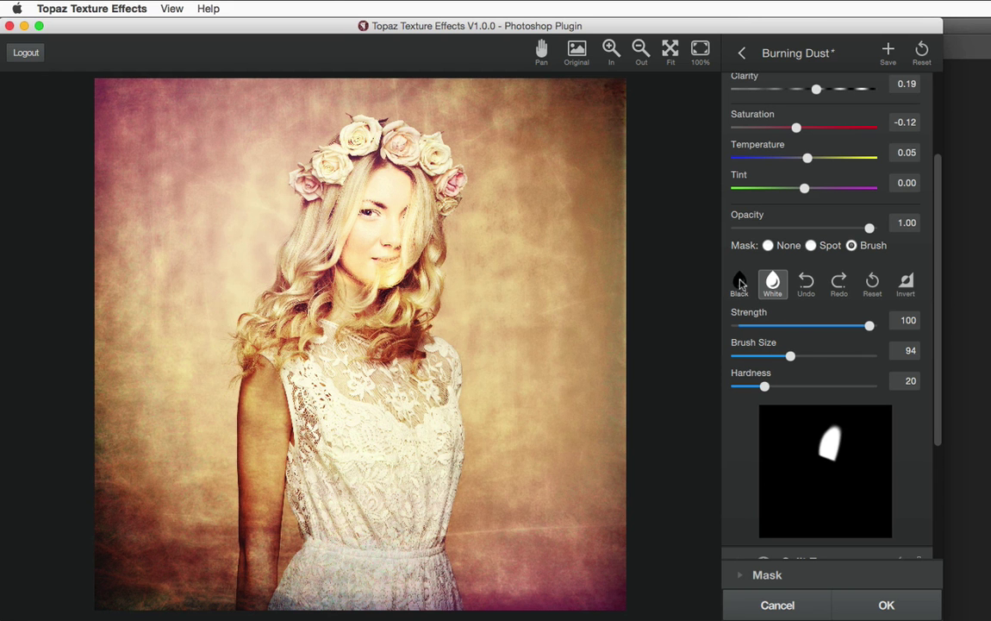
left_click(874, 282)
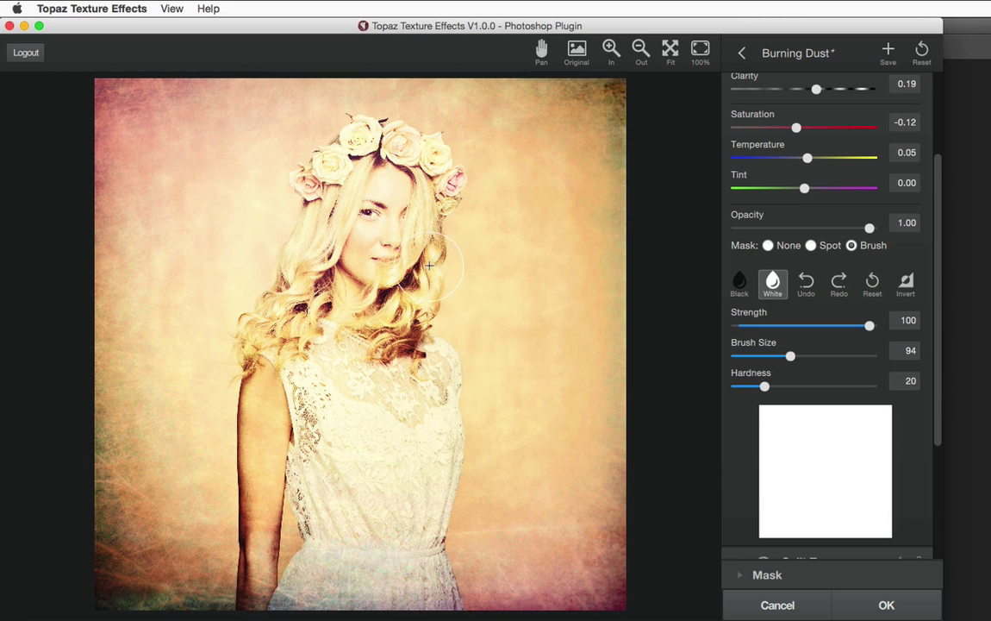
Step: Paint the face black in the Basic Adjustment mask and invert the mask to limit the adjustment to the face
left_click(739, 282)
mouse_move(386, 259)
left_mouse_down()
mouse_move(388, 211)
mouse_move(332, 229)
left_mouse_up()
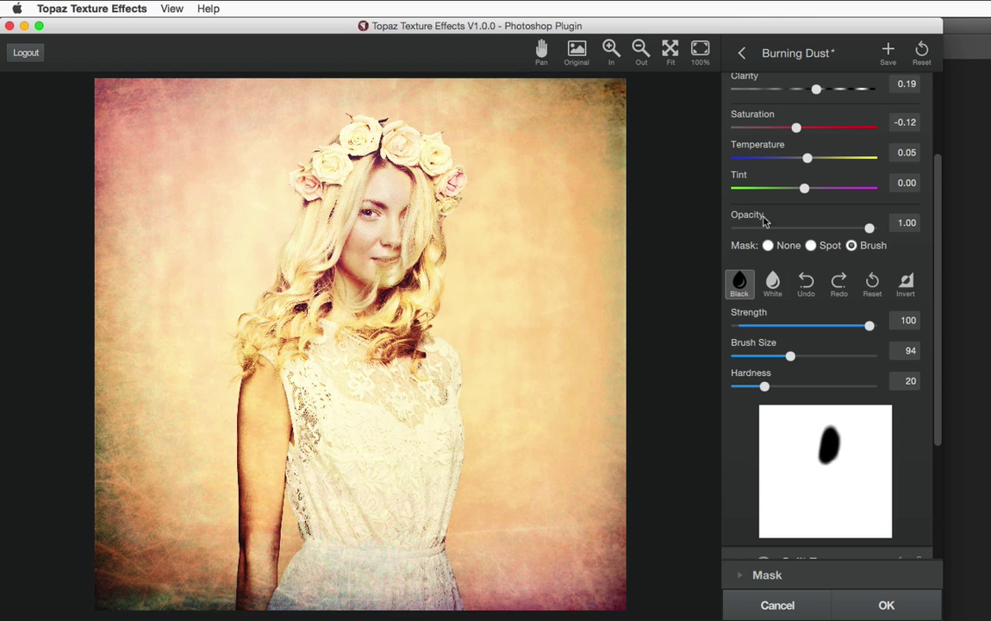
scroll(772, 181, "up", 5)
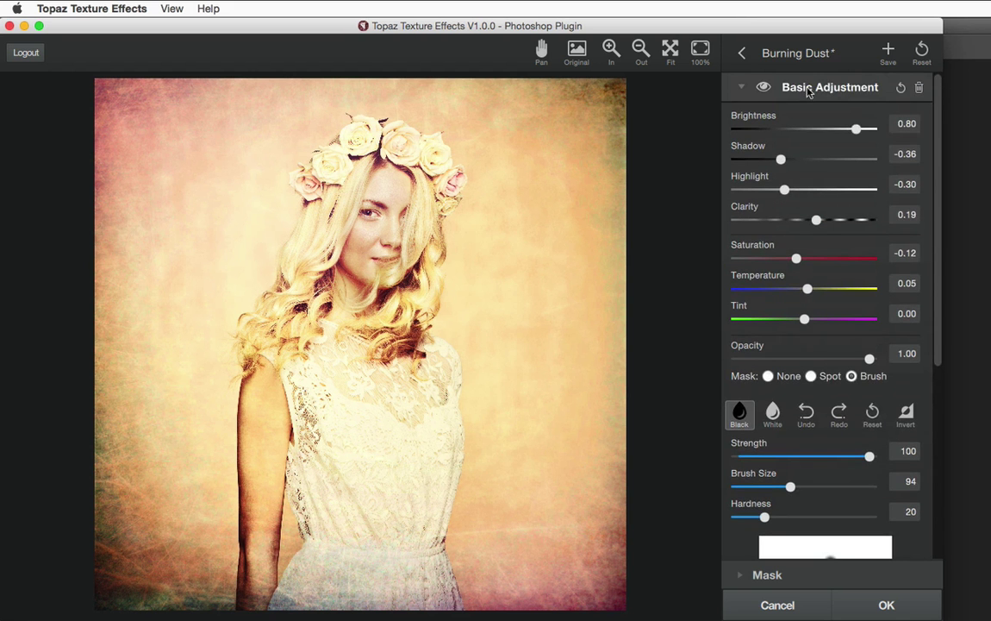
scroll(770, 320, "down", 2)
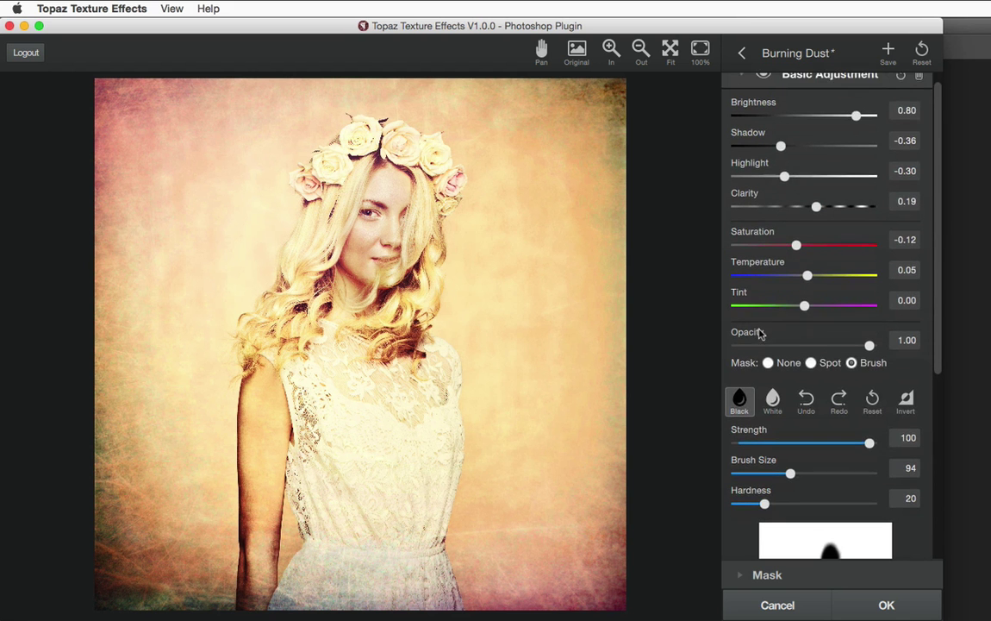
left_click(775, 391)
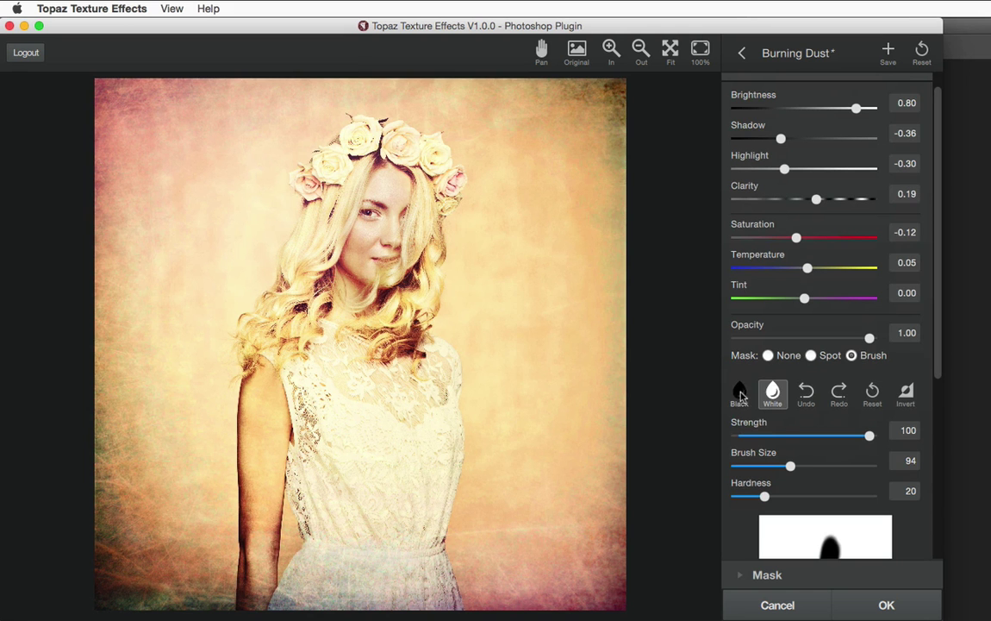
left_click(739, 393)
left_click(907, 393)
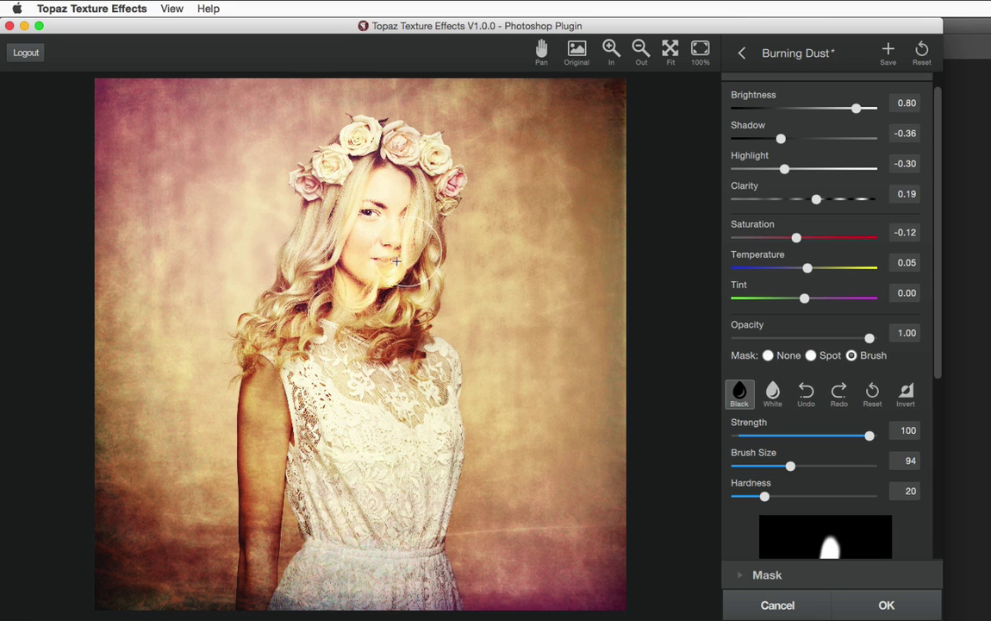
Step: Try Brightness 0.91 on the masked face, and reset Basic Adjustment with its mask and collapse it
mouse_move(859, 110)
left_mouse_down()
mouse_move(797, 110)
mouse_move(866, 116)
left_mouse_up()
mouse_move(870, 339)
left_mouse_down()
mouse_move(755, 337)
mouse_move(867, 335)
mouse_move(891, 344)
mouse_move(772, 339)
mouse_move(873, 341)
left_mouse_up()
scroll(938, 320, "up", 2)
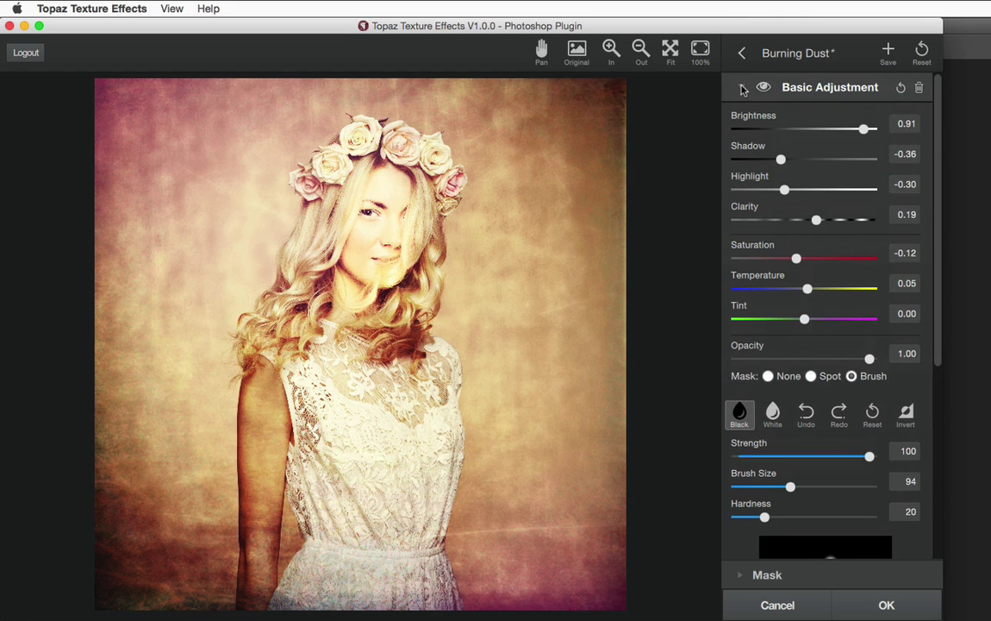
left_click(901, 88)
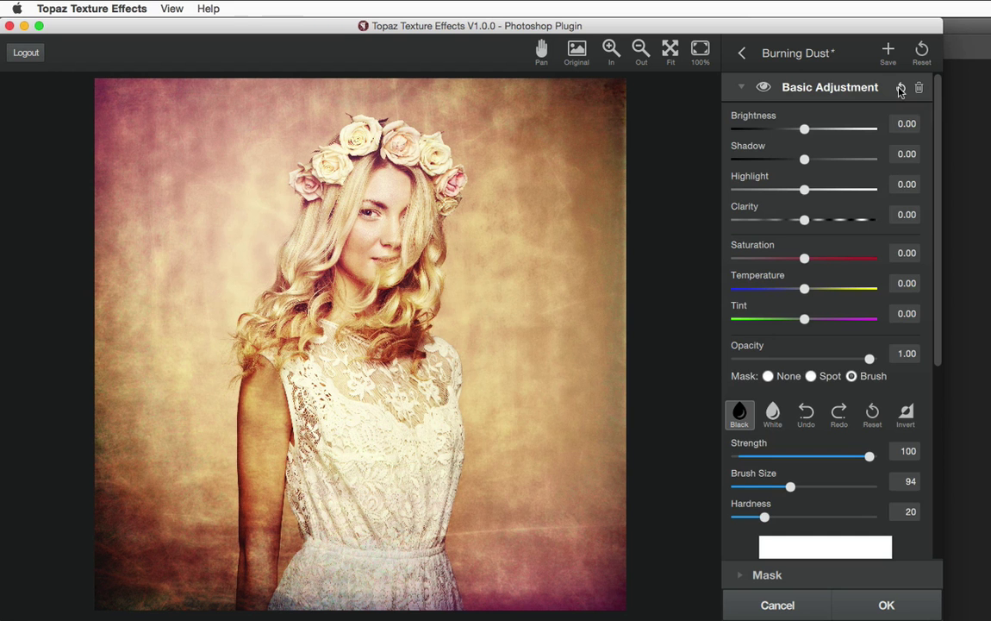
left_click(741, 87)
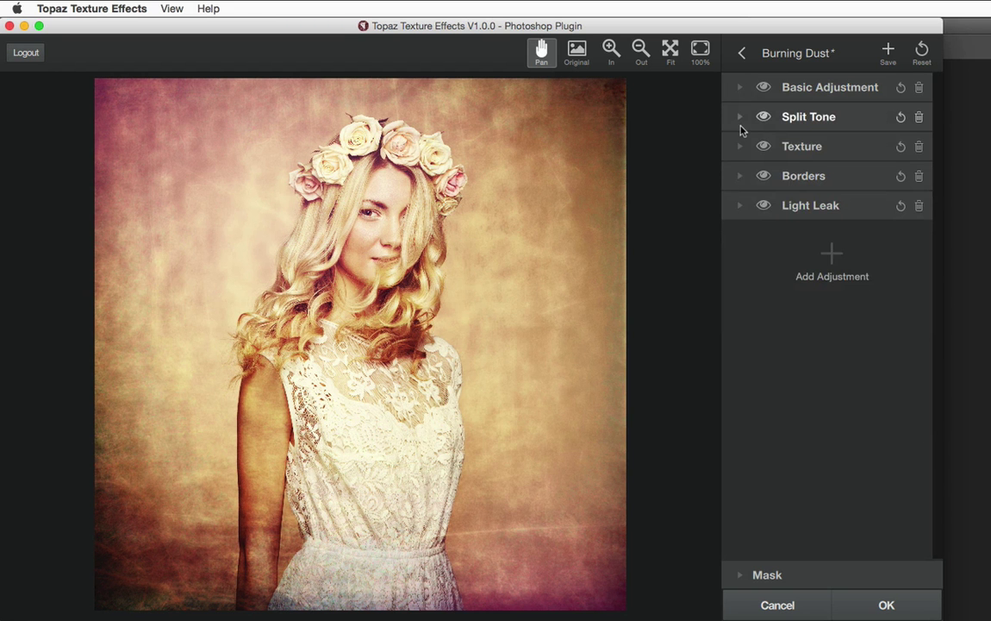
Step: Try Split Tone with Highlight Saturation 0.59, Highlight Hue 0.64, Shadow Saturation 0.75, Shadow Hue 0.30 and Balance 0.03, and reset and collapse it
left_click(741, 118)
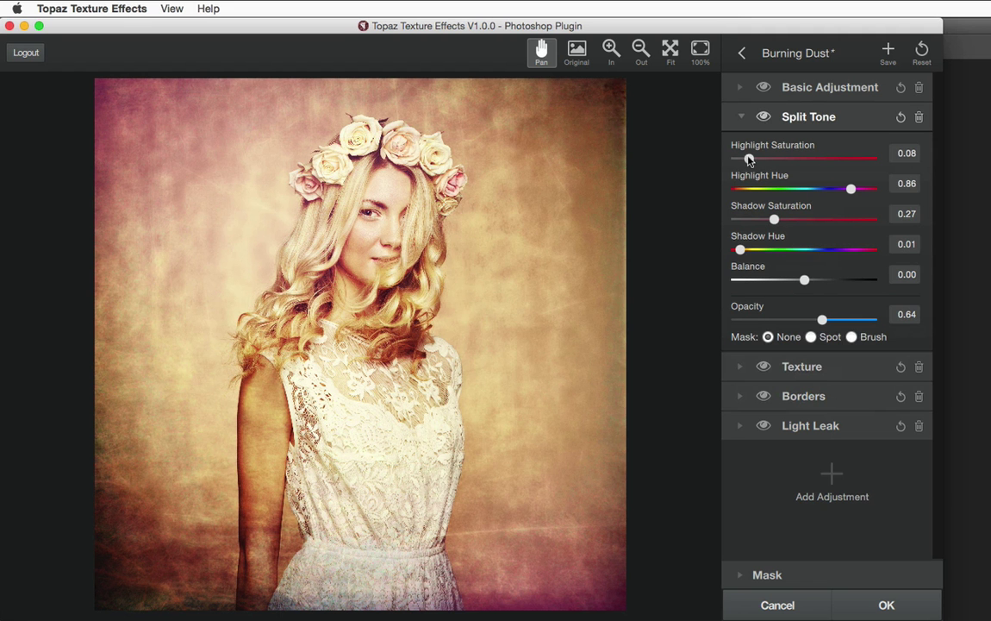
left_click_drag(749, 159, 823, 189)
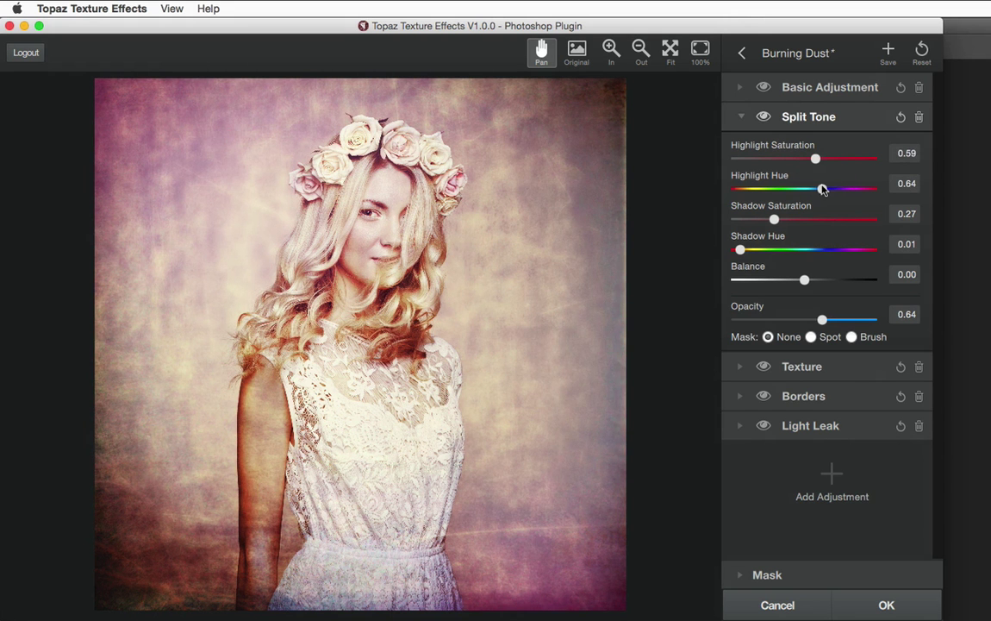
left_click_drag(774, 222, 837, 223)
left_click_drag(730, 251, 806, 280)
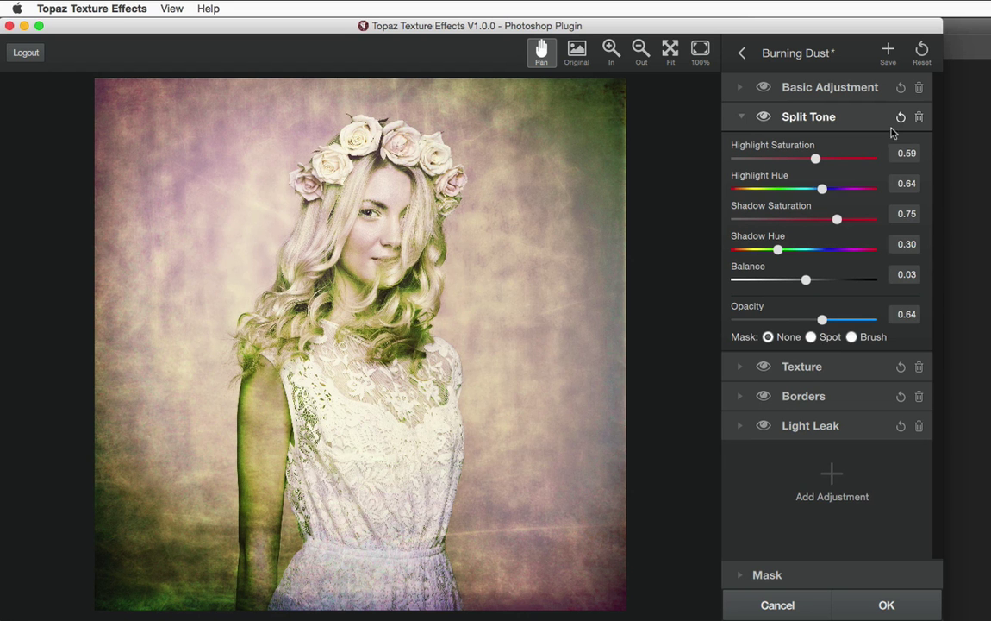
left_click(900, 119)
left_click(743, 116)
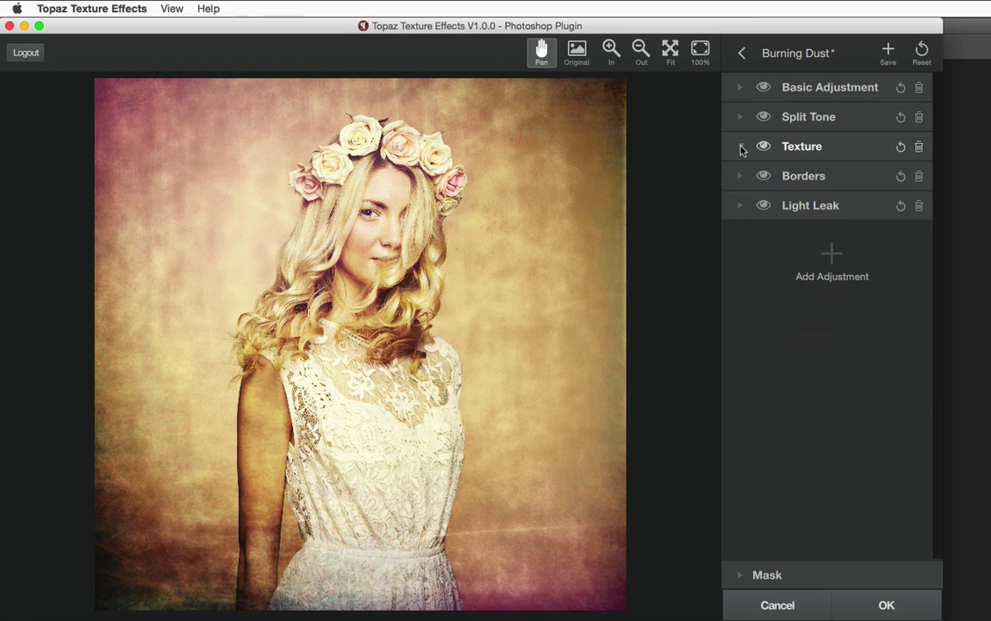
Step: Browse the thumbnails of the Texture adjustment and try switching Keep Aspect Ratio on and back off
left_click(741, 147)
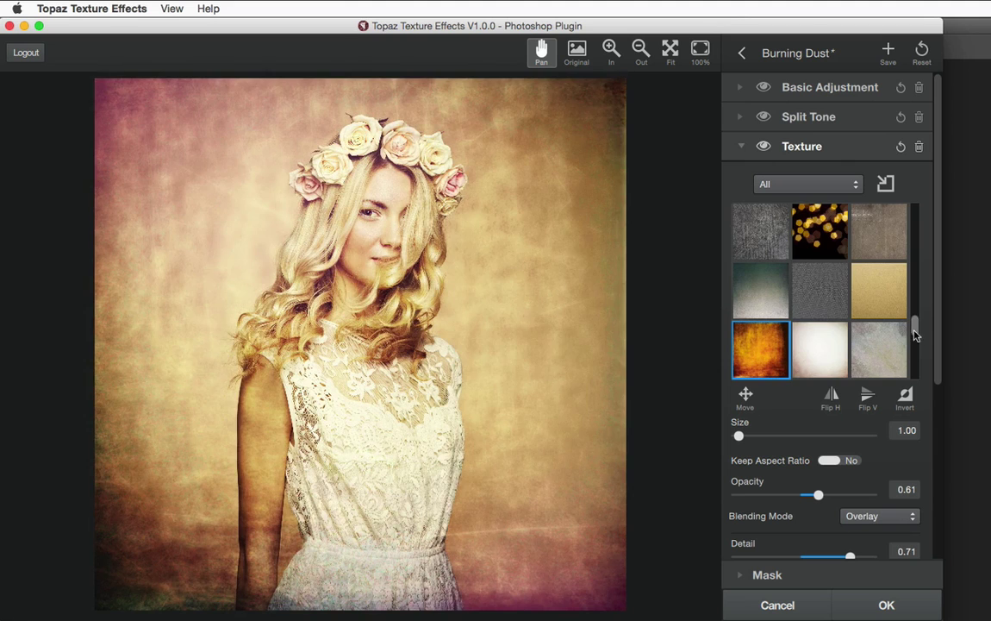
left_click_drag(914, 332, 916, 344)
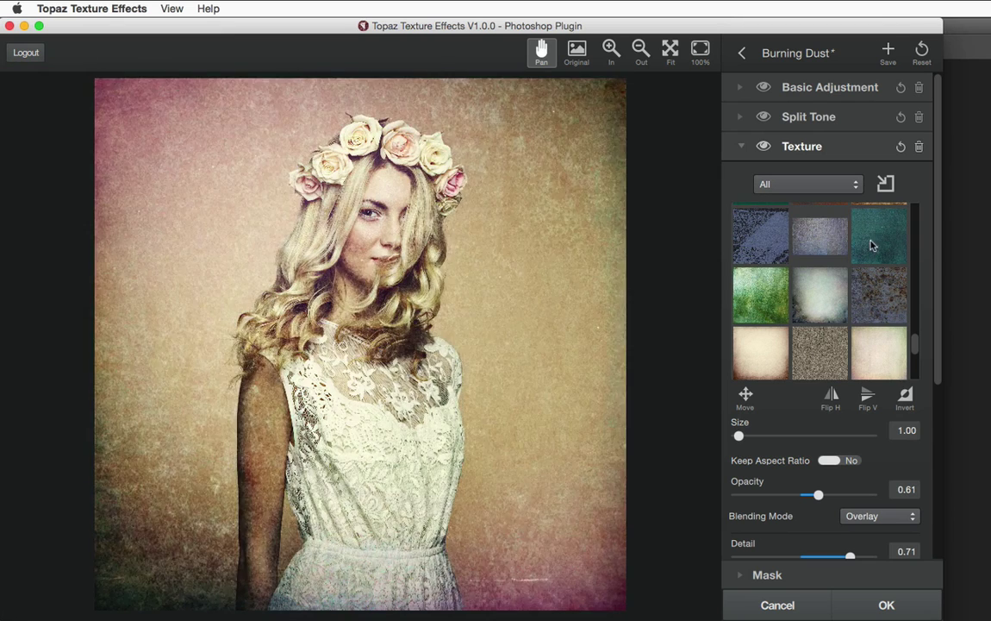
left_click_drag(915, 339, 915, 327)
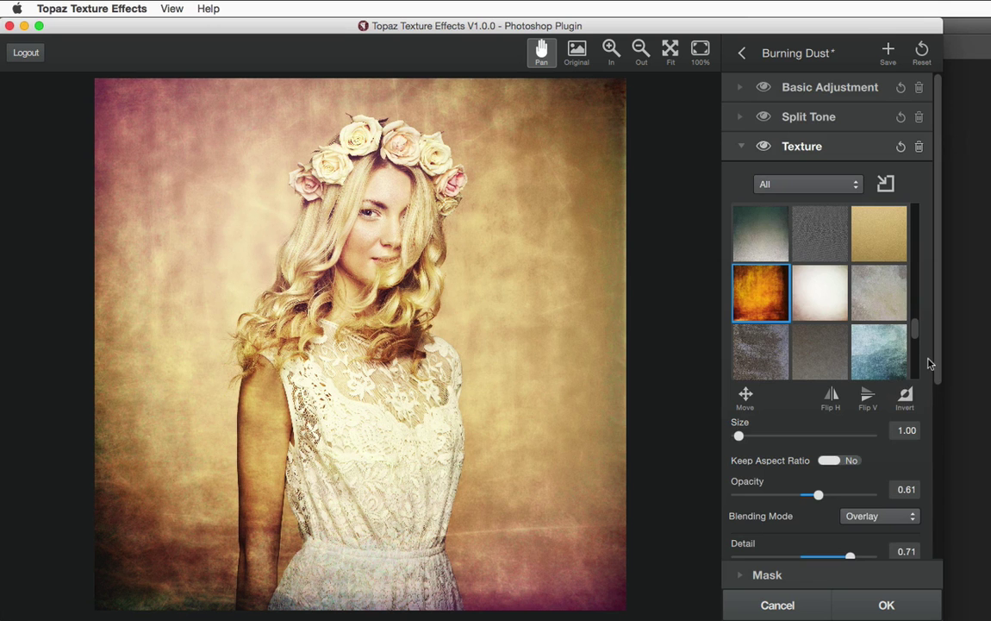
left_click_drag(931, 361, 931, 470)
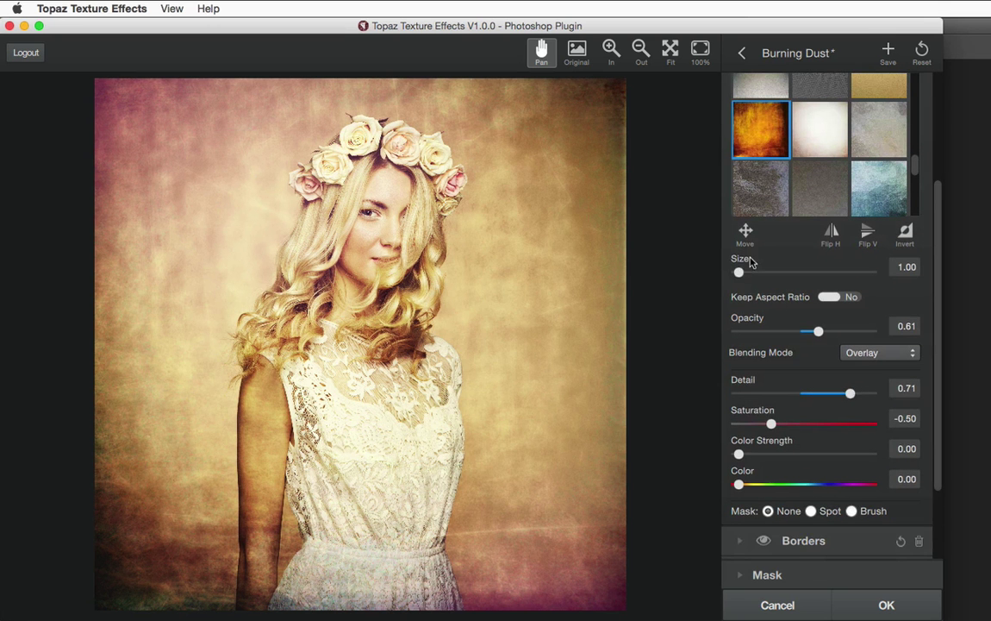
mouse_move(739, 270)
left_mouse_down()
mouse_move(836, 270)
mouse_move(712, 269)
mouse_move(770, 277)
mouse_move(737, 274)
left_mouse_up()
left_click(828, 297)
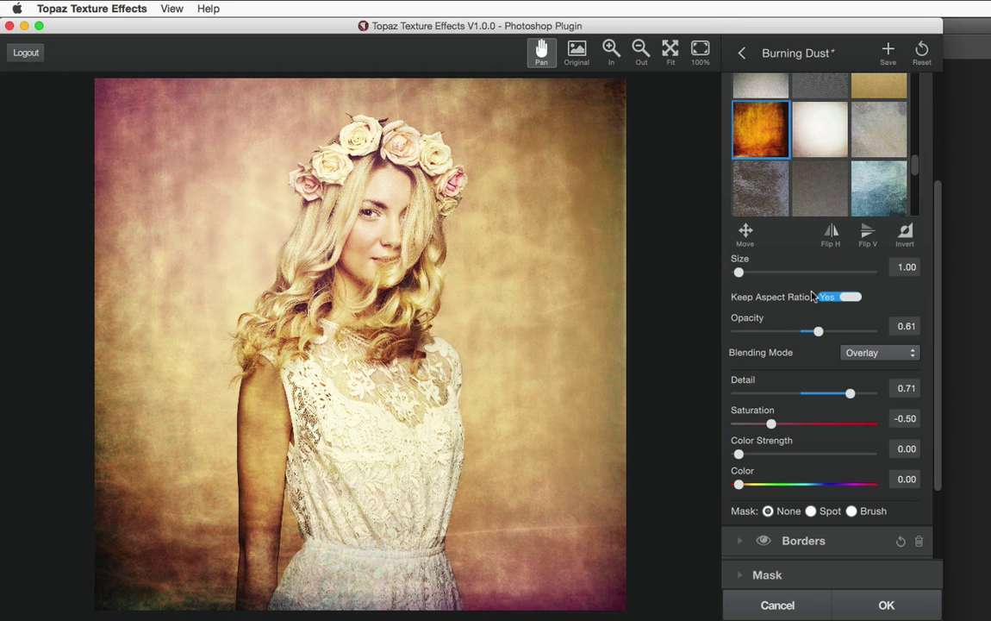
left_click(835, 299)
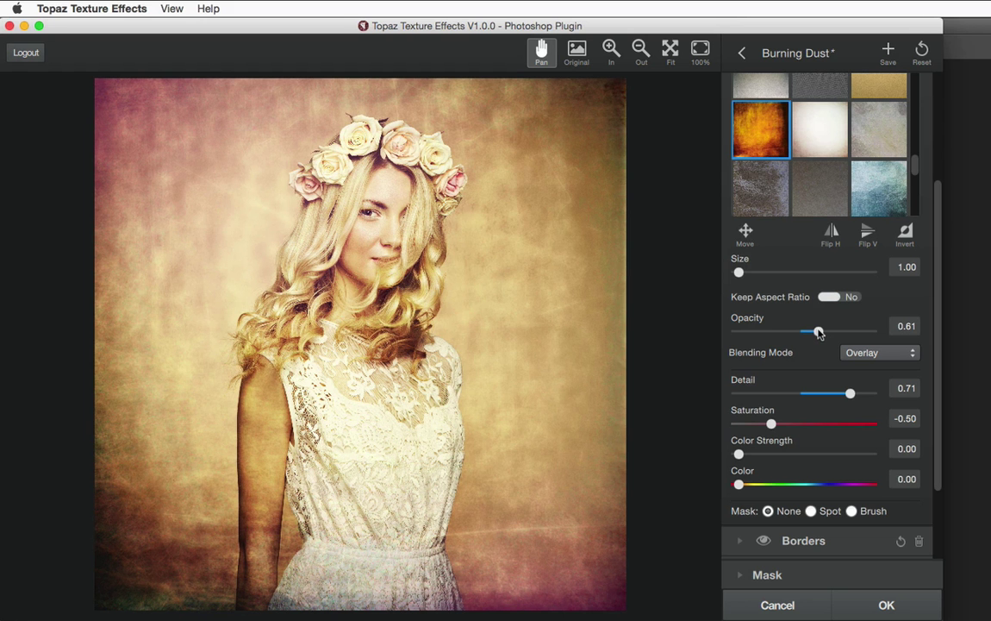
Step: Set the texture's Opacity to 0.71 and preview other blending modes while keeping Overlay
left_click_drag(819, 333, 874, 332)
mouse_move(826, 332)
left_mouse_down()
mouse_move(810, 330)
mouse_move(832, 331)
left_mouse_up()
scroll(942, 340, "down", 1)
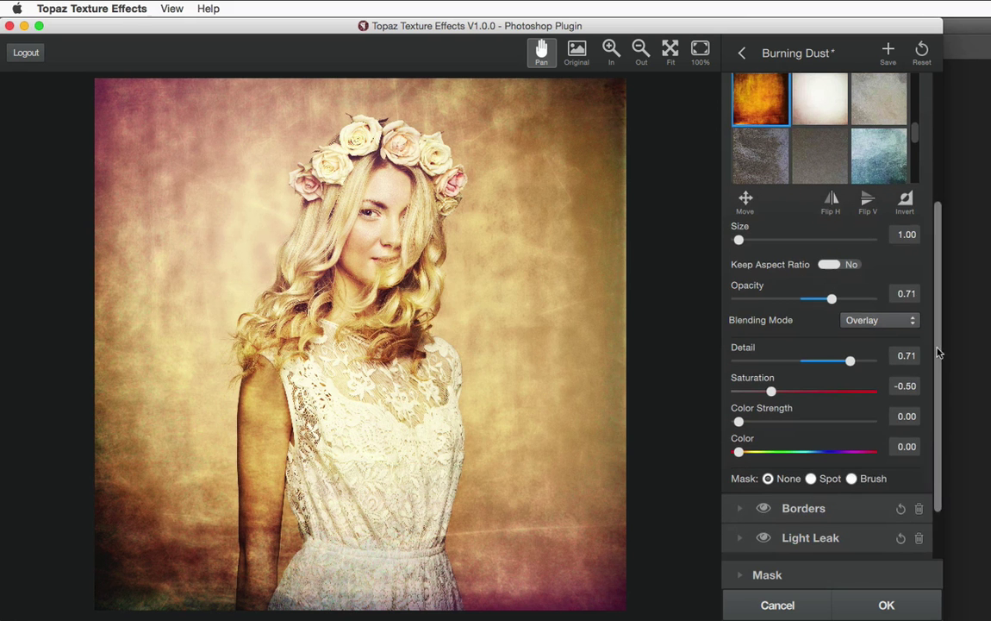
left_click(884, 324)
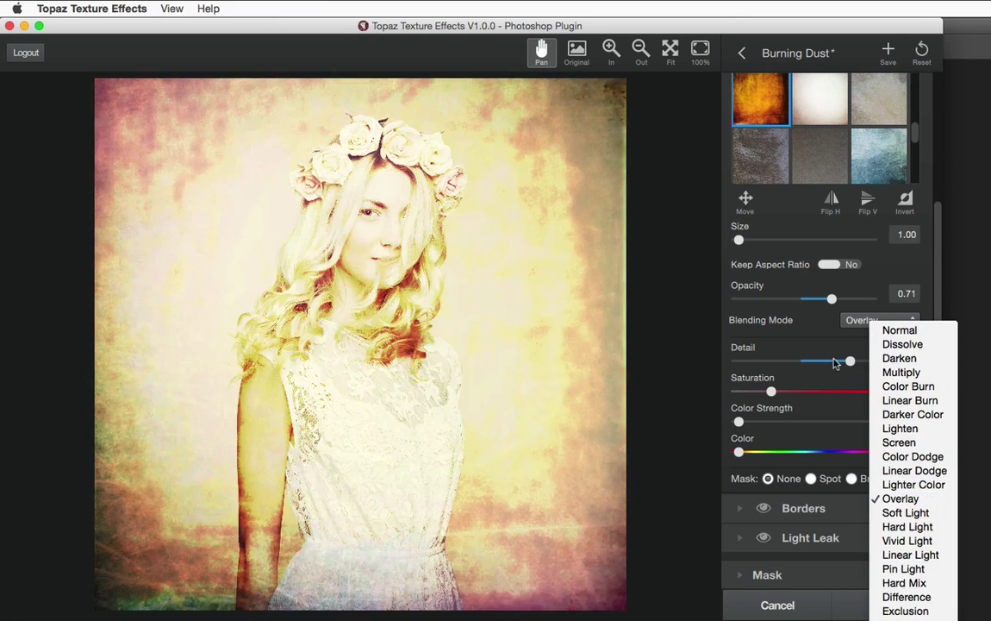
left_click(901, 498)
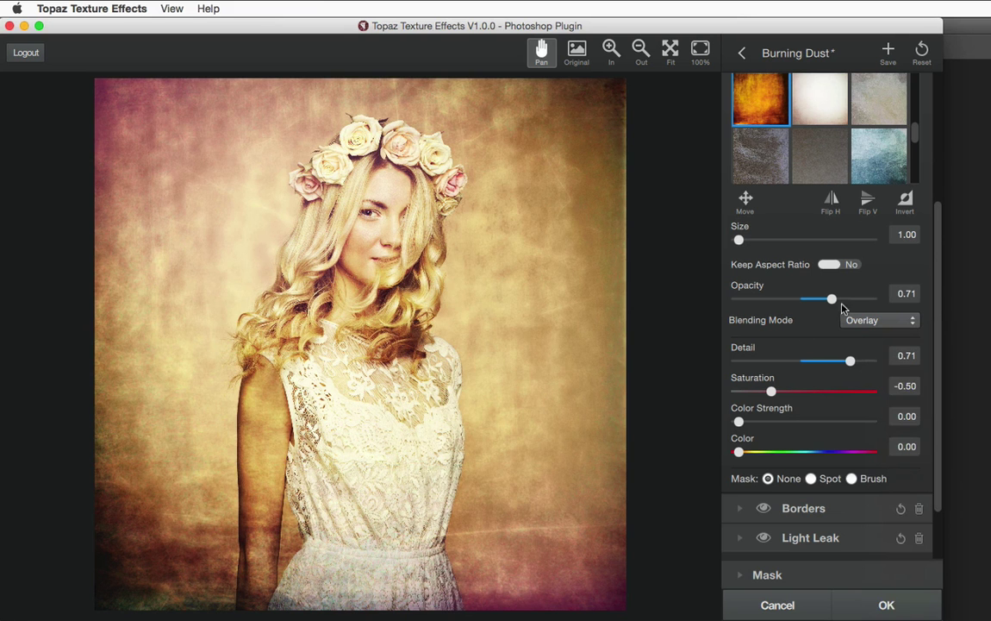
Step: Set the texture's Detail to 0.76 and its Saturation to -0.20 after trying 0.47 and -1.00
mouse_move(854, 364)
left_mouse_down()
mouse_move(824, 362)
mouse_move(878, 365)
mouse_move(812, 362)
mouse_move(866, 366)
mouse_move(856, 362)
left_mouse_up()
left_click(771, 392)
left_click_drag(772, 392, 835, 397)
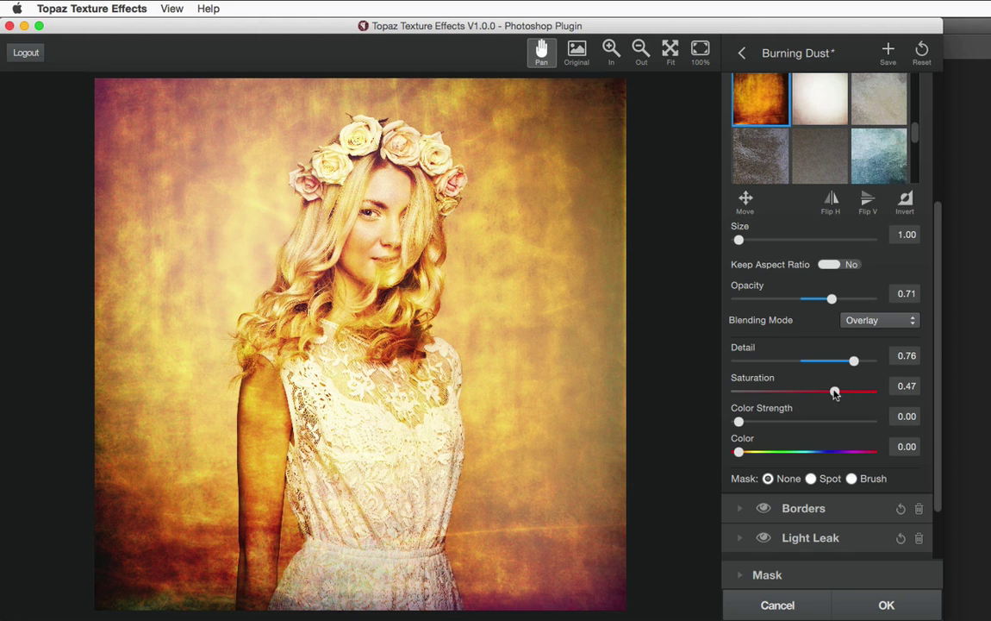
left_click_drag(835, 393, 701, 392)
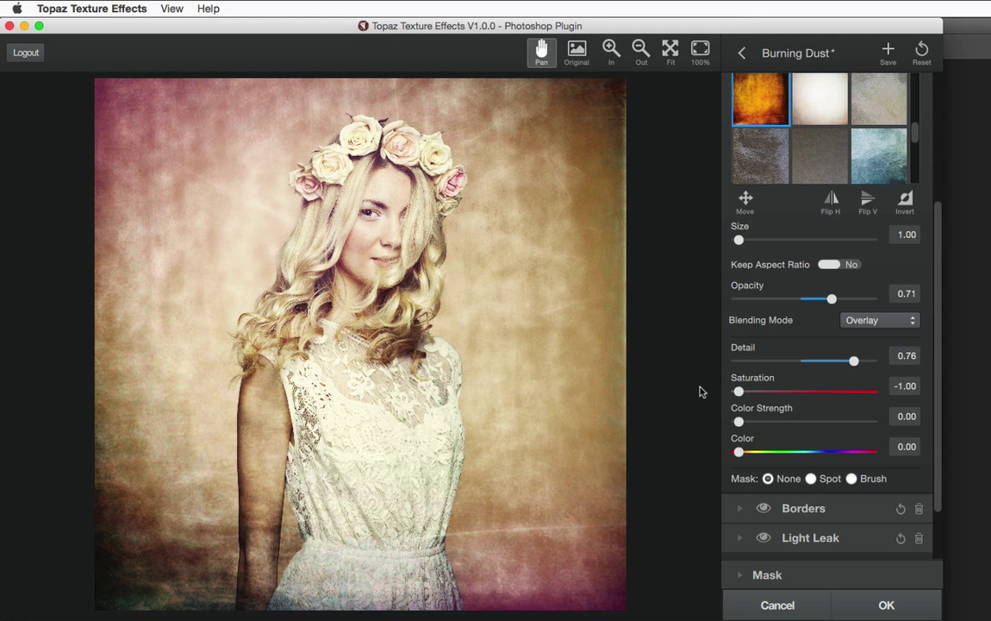
left_click_drag(739, 392, 791, 393)
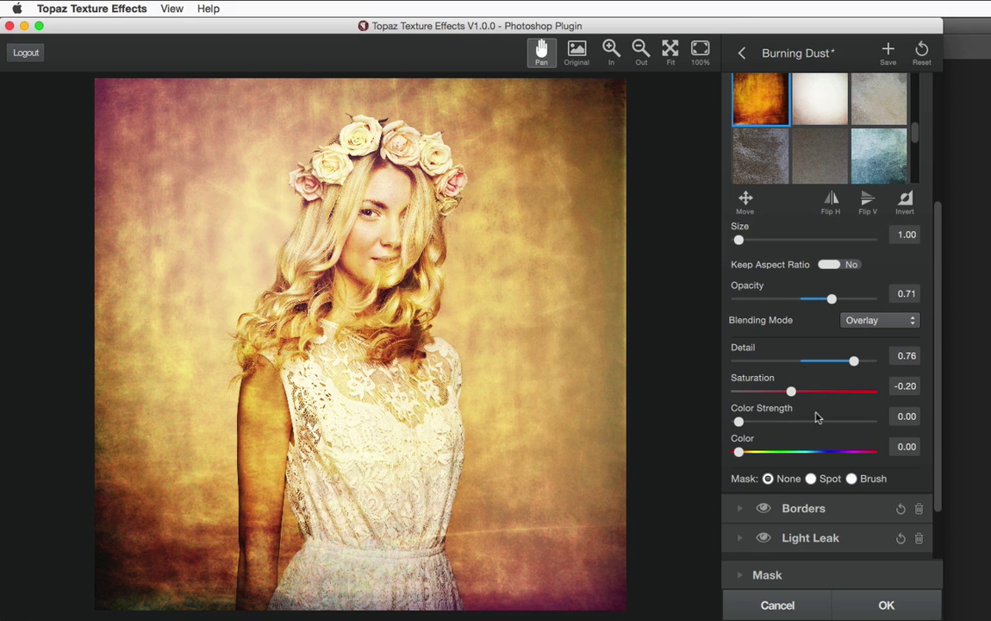
Step: Tint the texture green with Color Strength 0.93 and Color 0.34
left_click_drag(740, 421, 822, 421)
left_click_drag(739, 451, 785, 453)
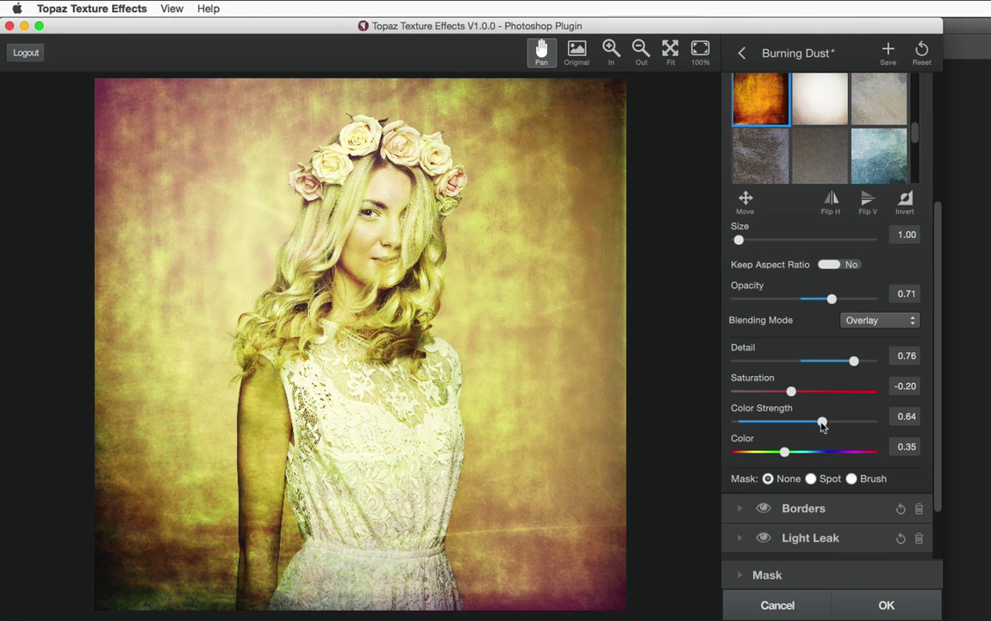
left_click_drag(823, 421, 839, 422)
left_click_drag(785, 452, 783, 452)
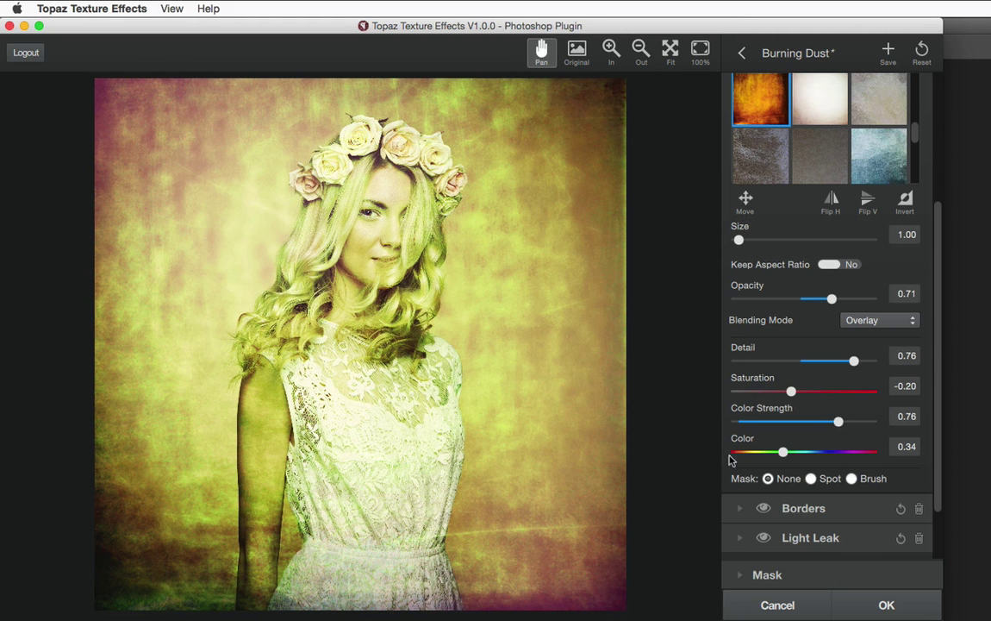
left_click_drag(839, 421, 860, 422)
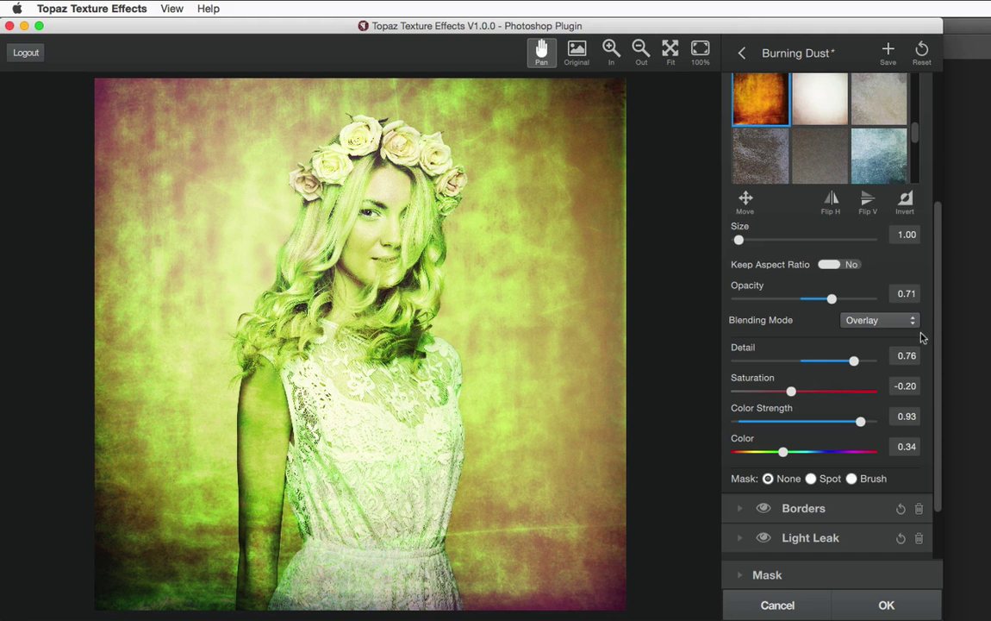
Step: Reset the Texture adjustment and select the first texture in its collection
left_click_drag(934, 325, 948, 183)
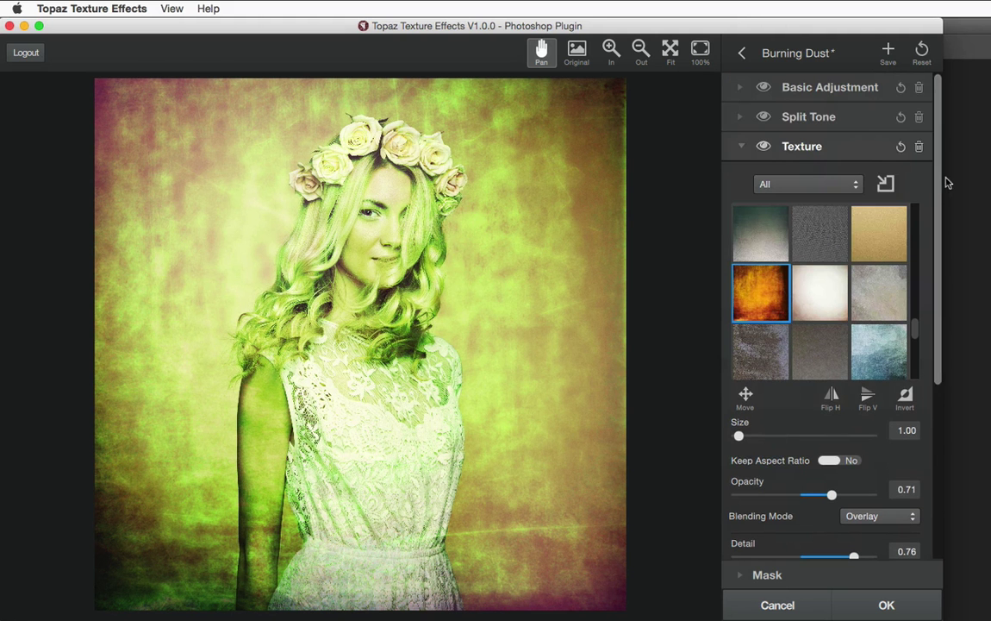
left_click(900, 147)
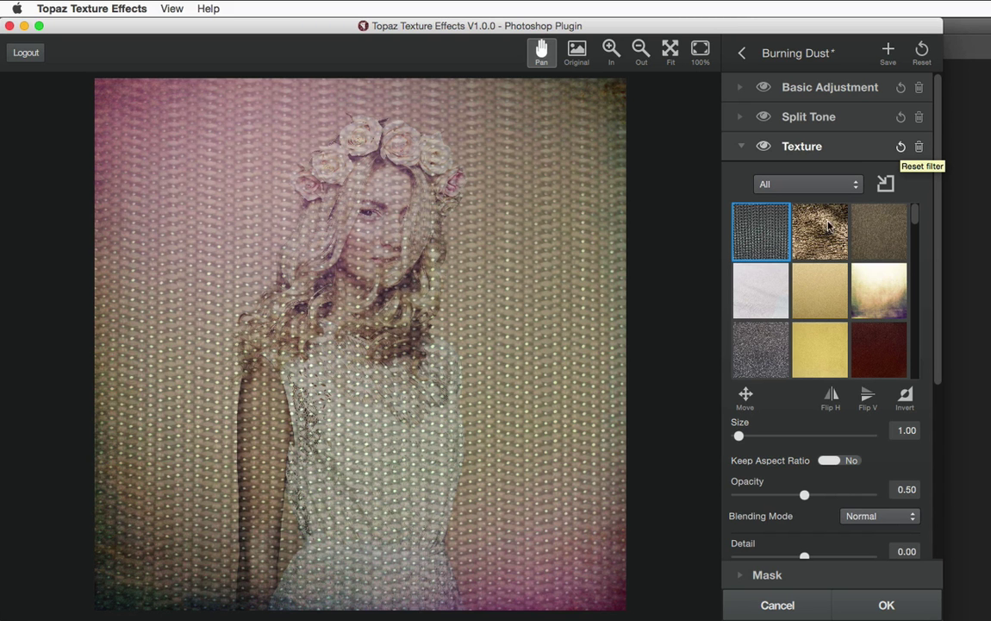
left_click(768, 229)
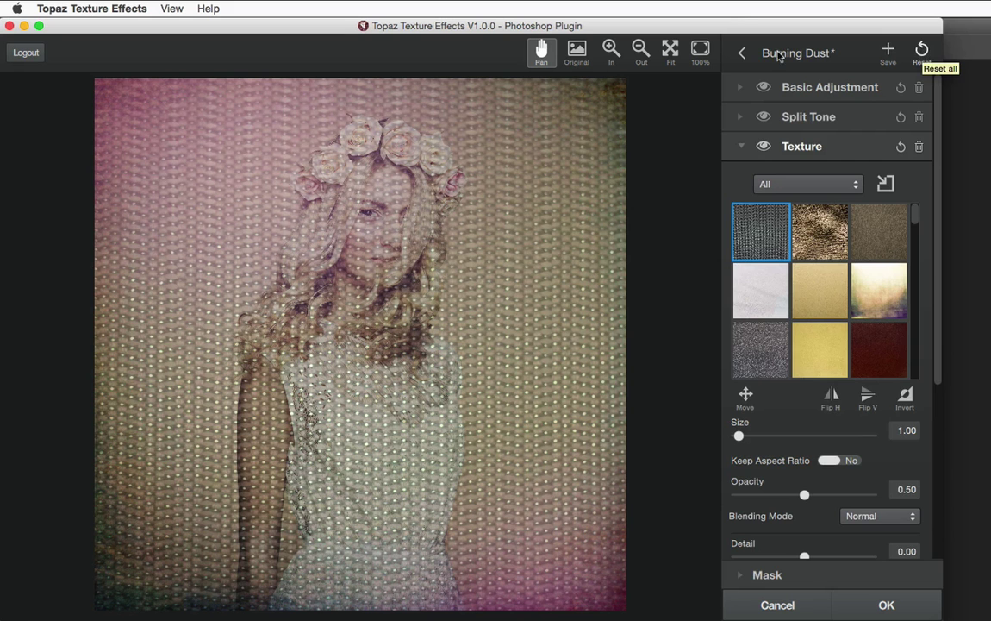
Step: Restore the original Burning Dust preset by switching to Bulldog Grunge and back, and reopen its adjustments with Light Leak collapsed
left_click(741, 56)
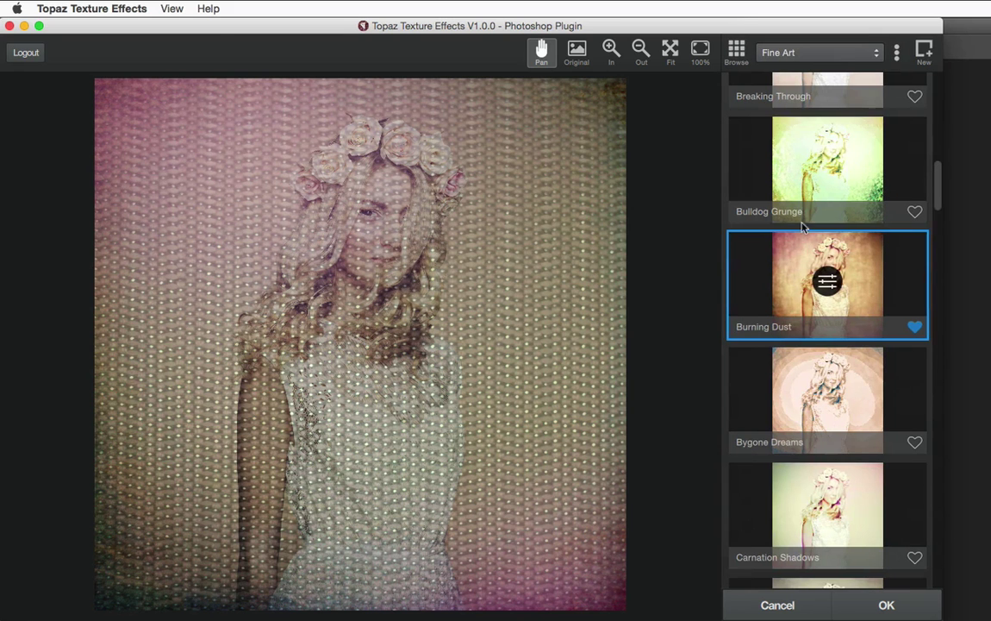
left_click(792, 164)
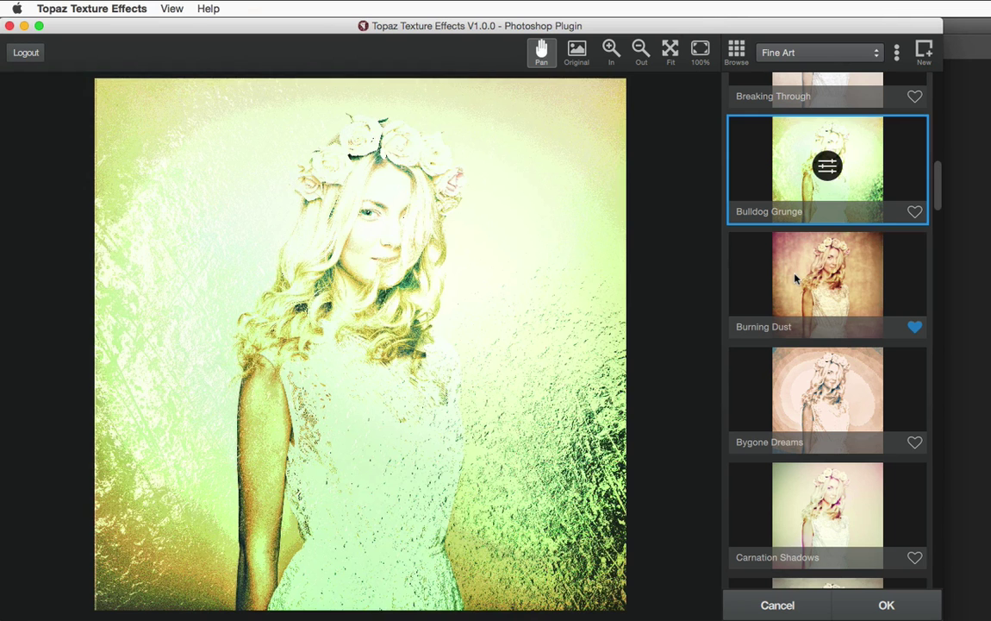
left_click(795, 278)
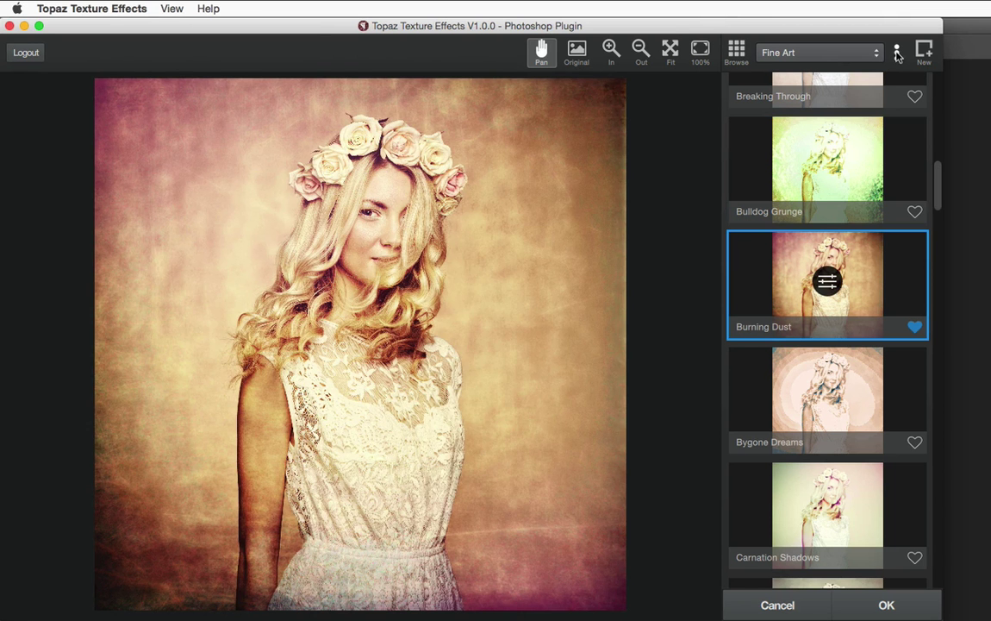
left_click(827, 281)
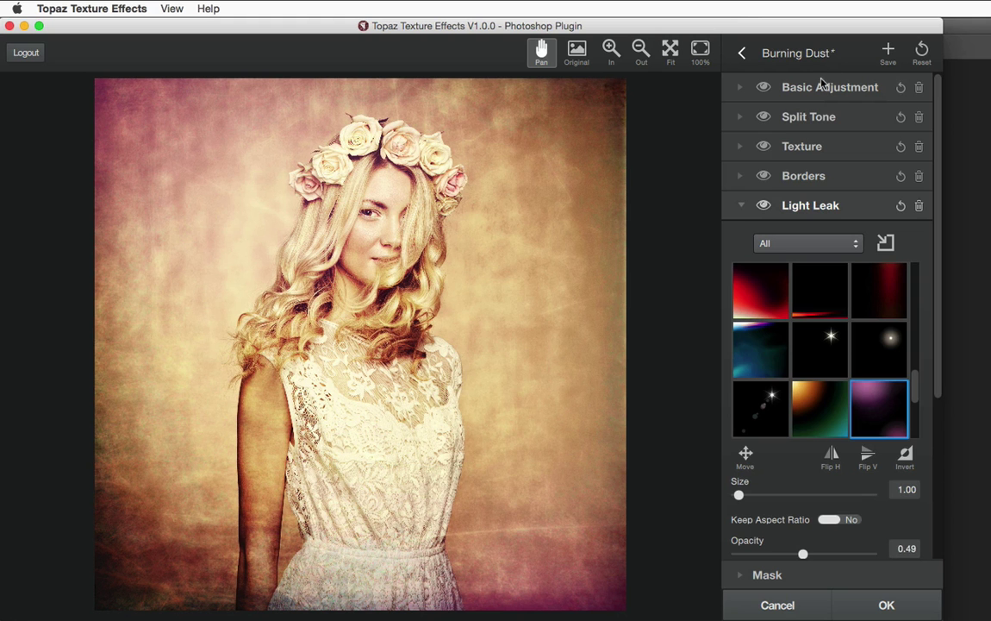
left_click(741, 207)
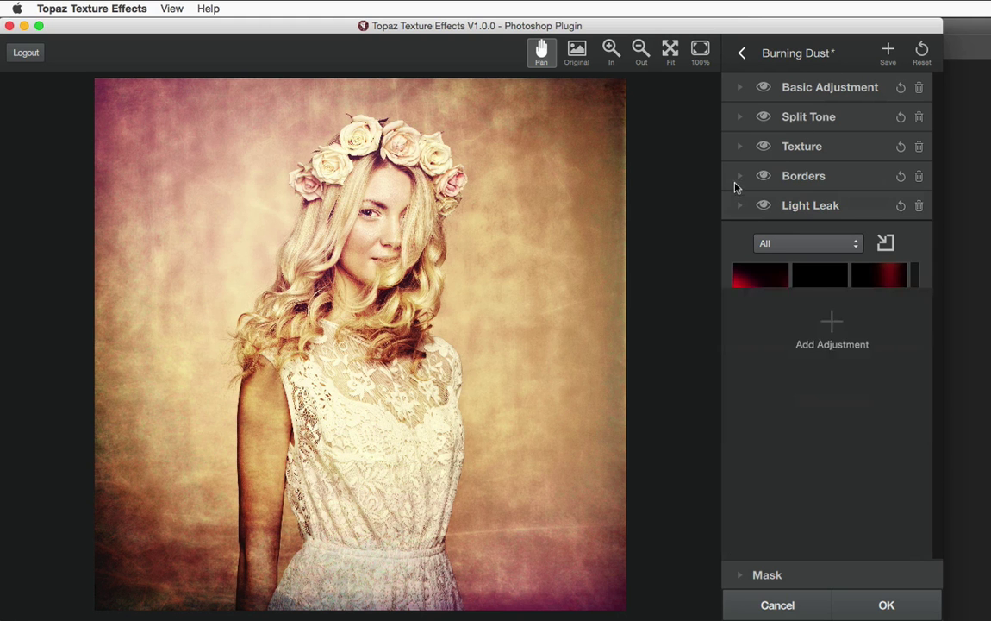
Step: Review the border thumbnails and settings of the Borders adjustment, and collapse it
left_click(740, 175)
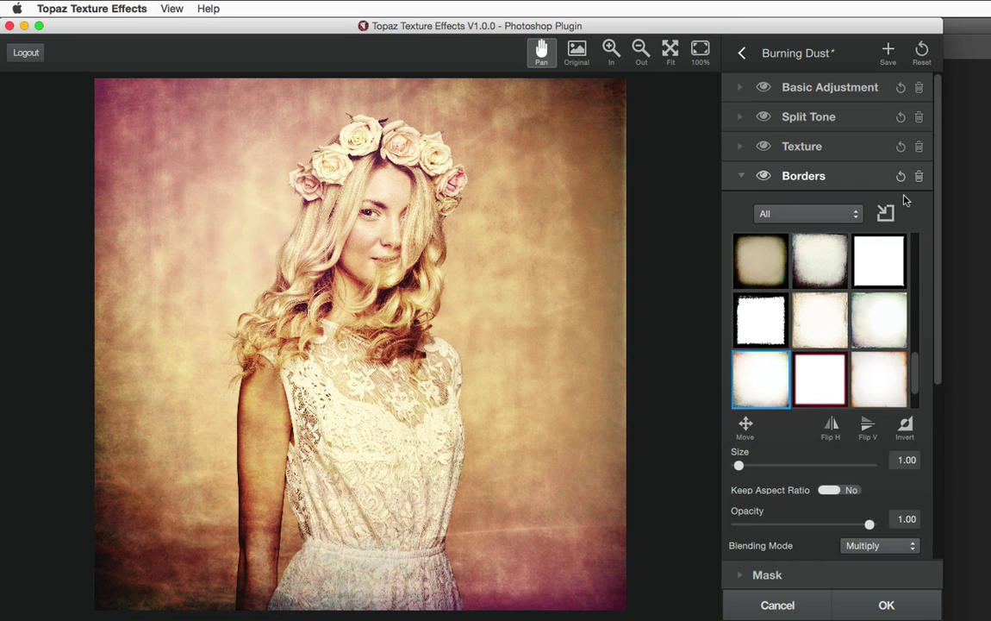
left_click_drag(938, 272, 939, 393)
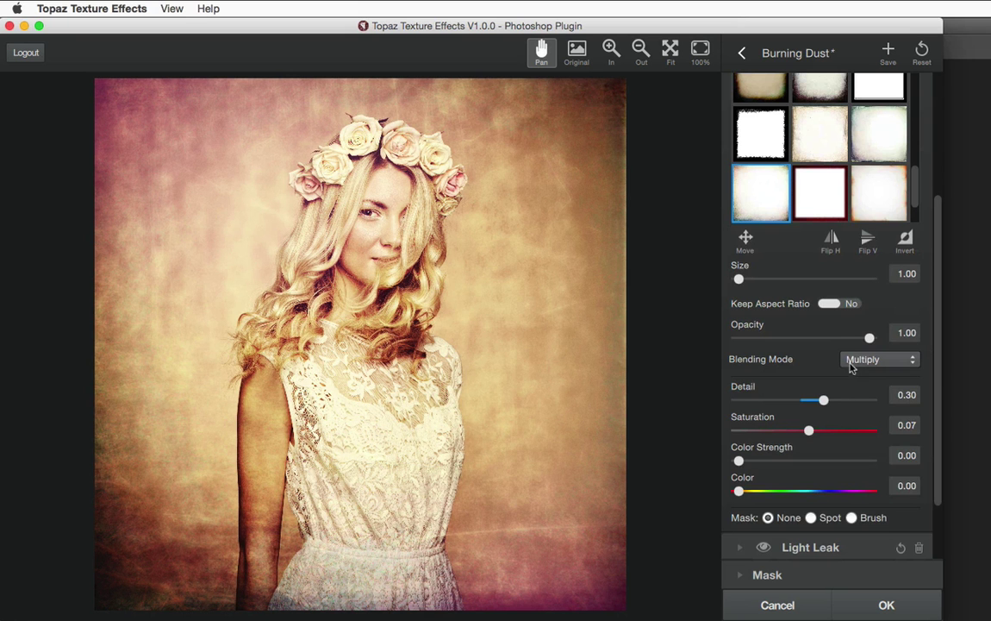
left_click_drag(938, 379, 900, 181)
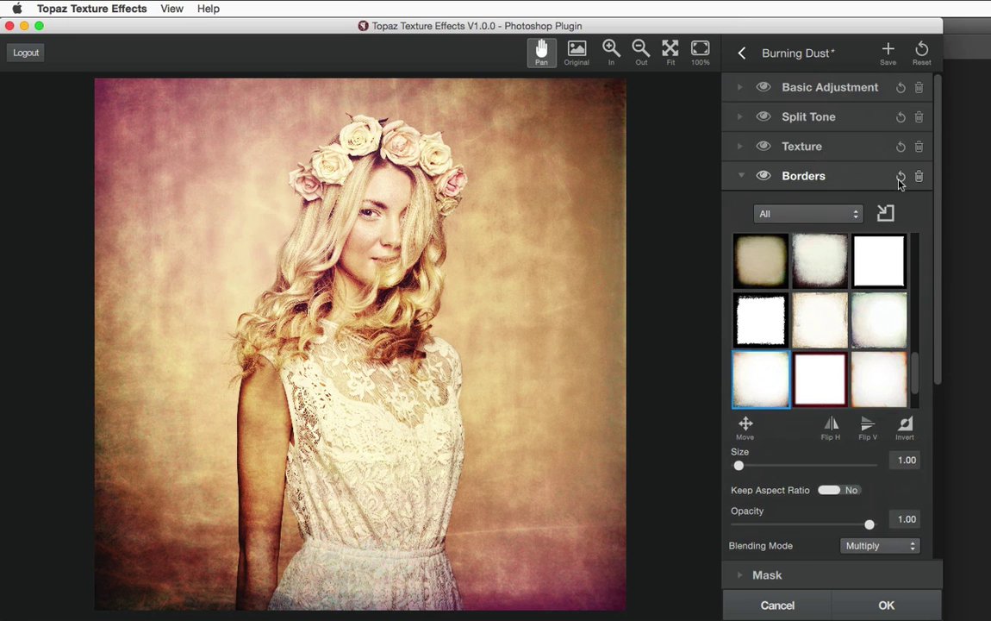
left_click(742, 177)
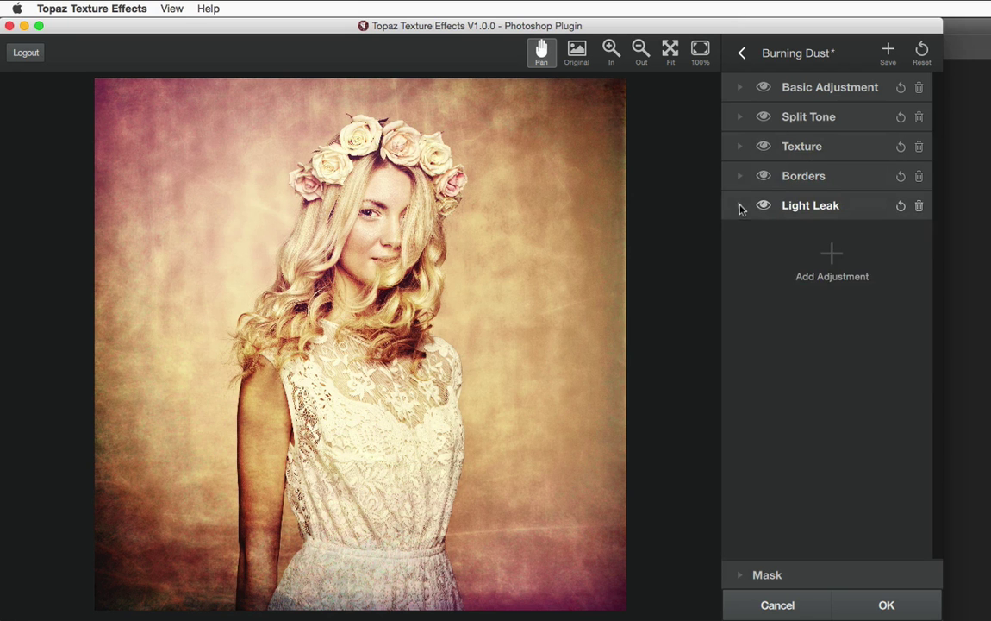
Step: Apply the six-pointed star light leak and move it onto the background at the upper left of the portrait
left_click(740, 209)
left_click_drag(941, 237, 938, 308)
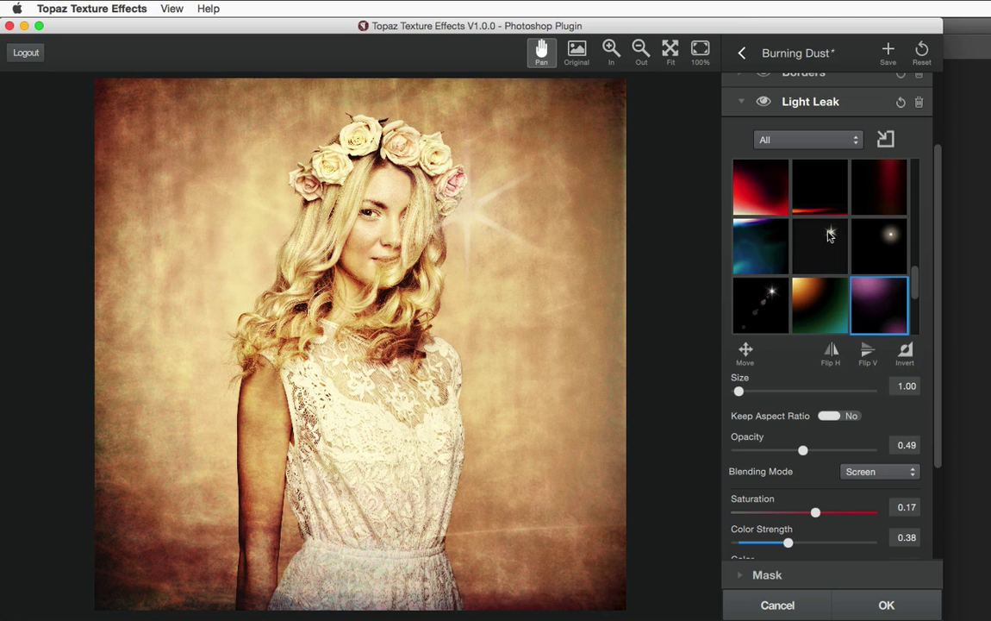
left_click(829, 236)
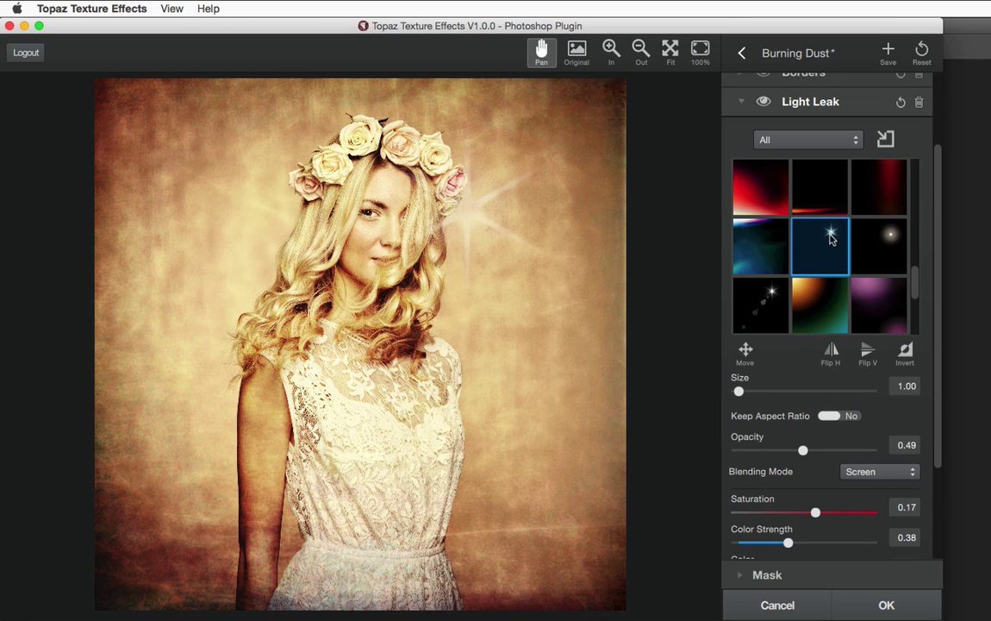
left_click(746, 350)
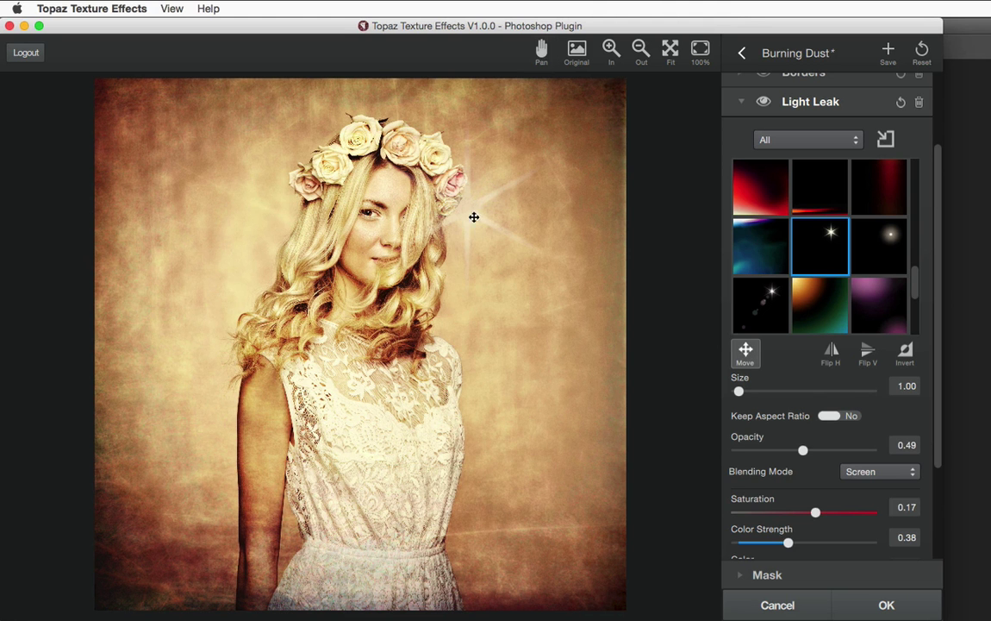
left_click_drag(431, 200, 229, 138)
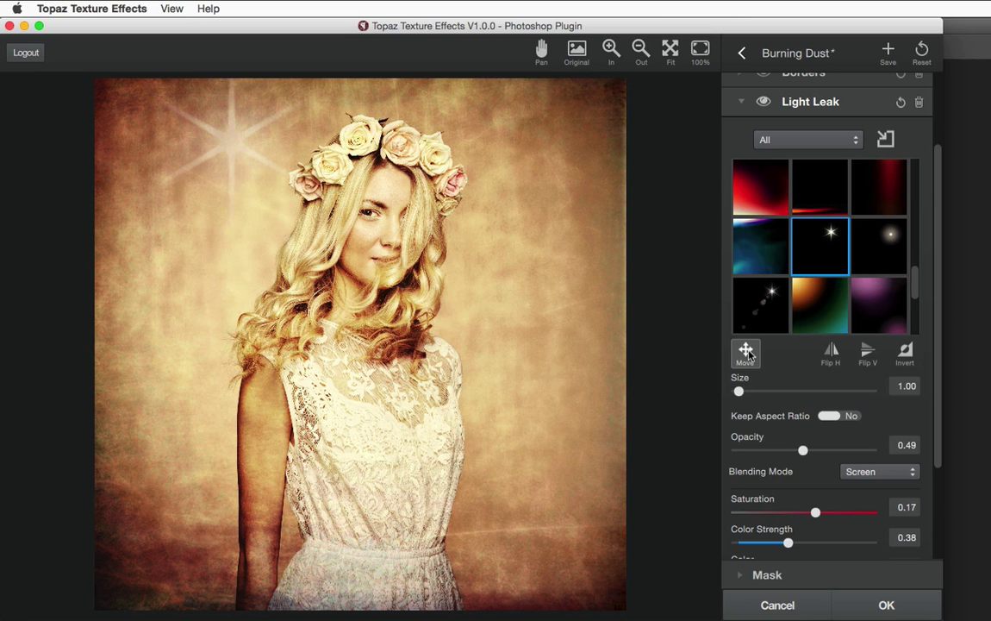
Step: Replace the star light leak with the horizontally flipped orange-and-green one and shift it rightward to cover the portrait
left_click(832, 353)
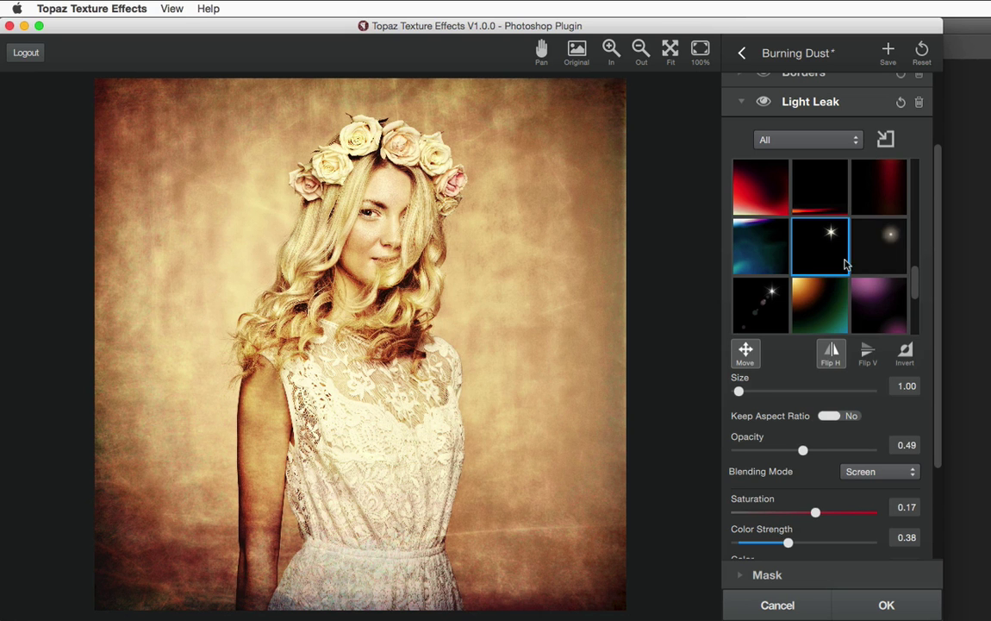
left_click(829, 308)
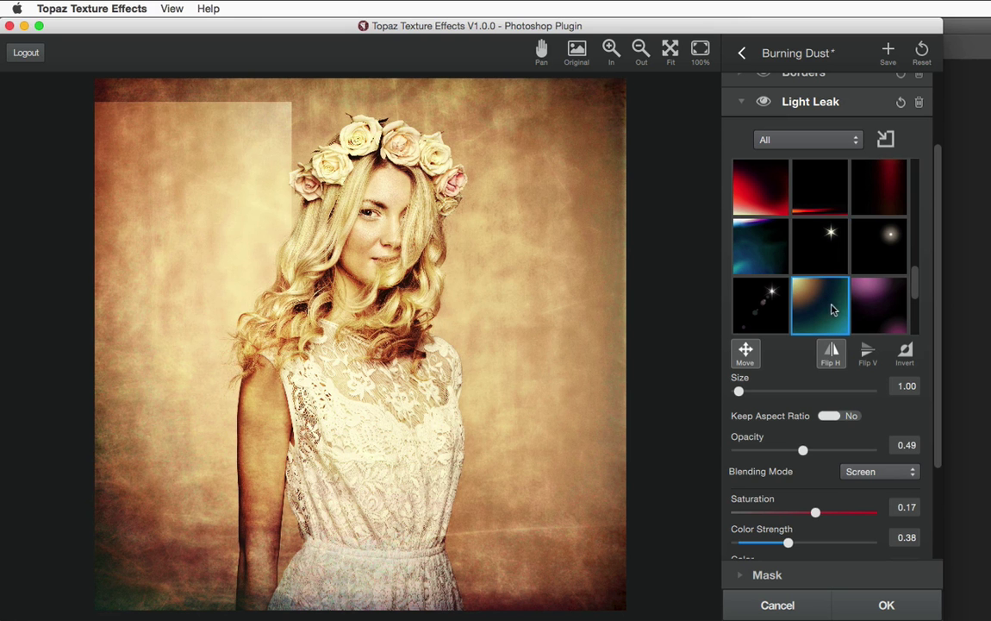
left_click_drag(200, 200, 555, 201)
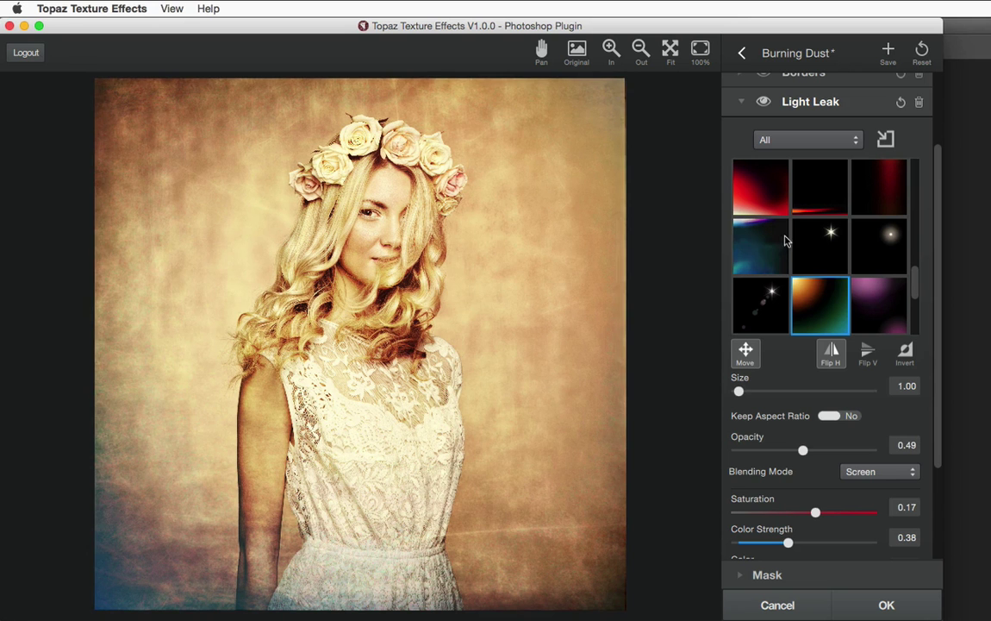
Step: Toggle the light leak's horizontal flip, vertical flip and inversion to compare them, leaving all three off
left_click(831, 353)
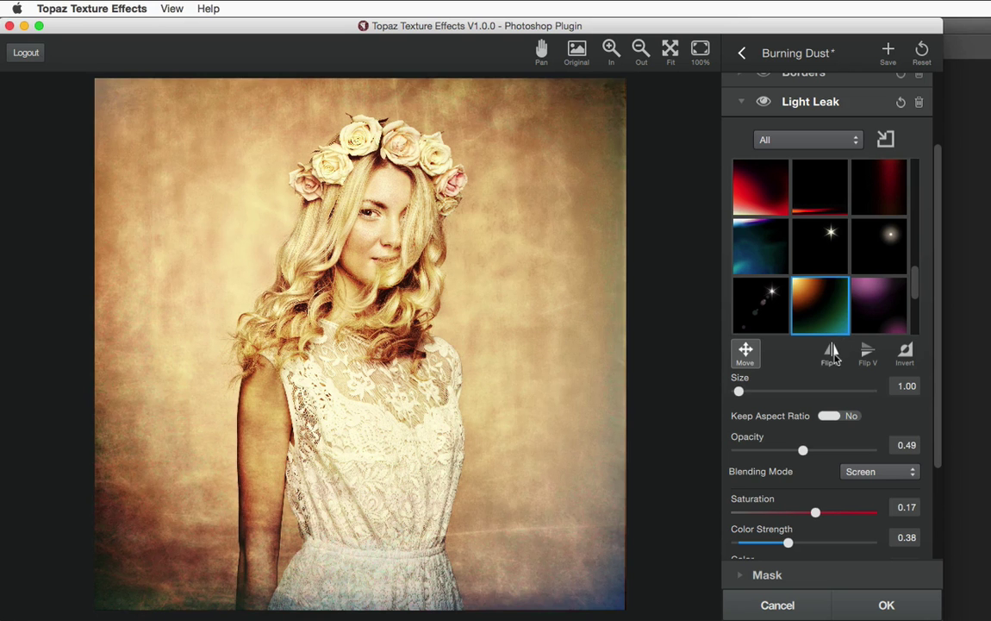
left_click(832, 354)
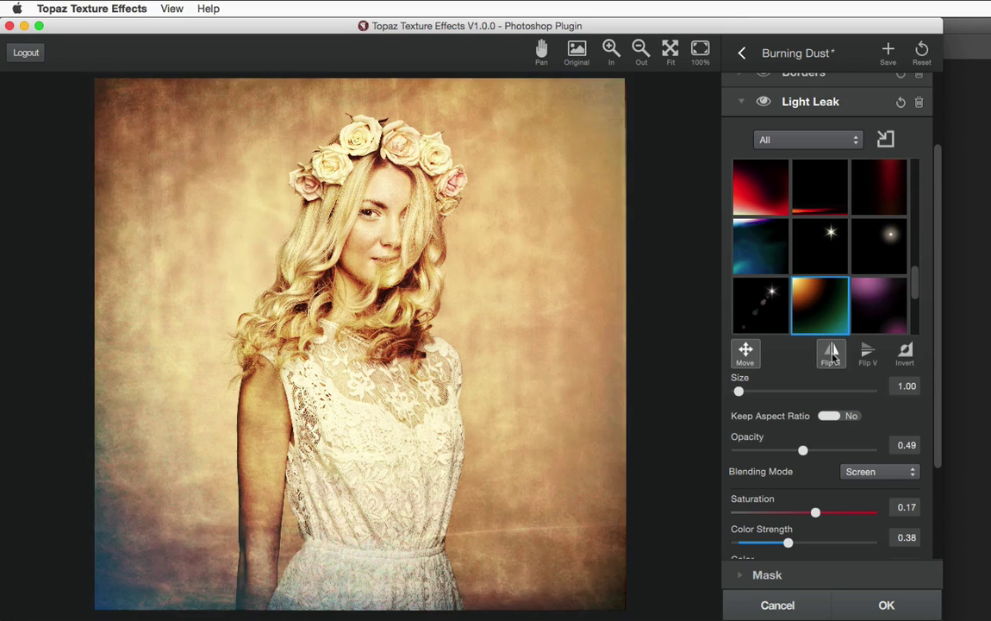
left_click(832, 354)
left_click(863, 355)
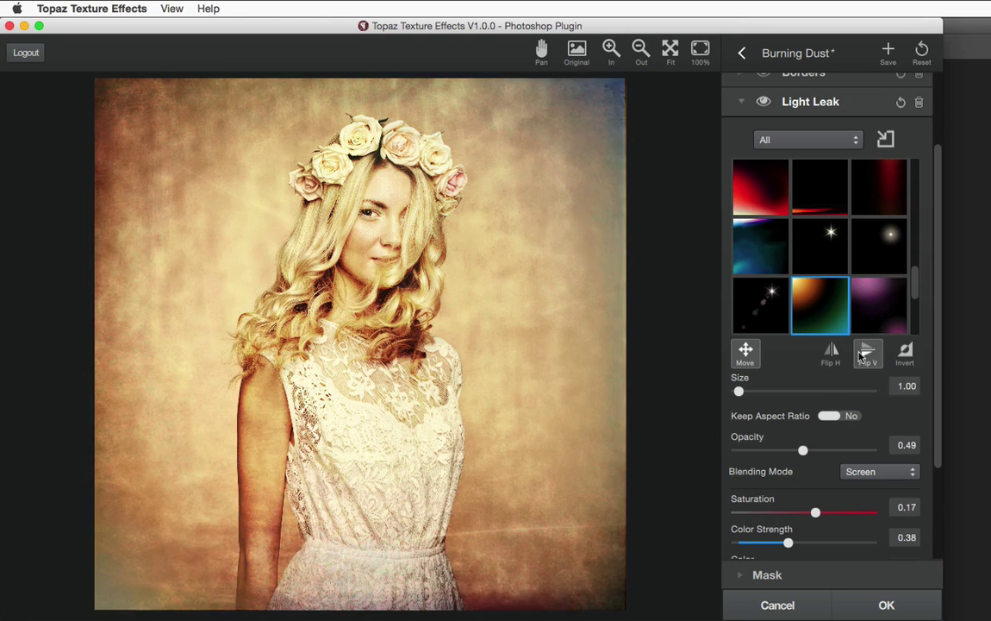
left_click(864, 355)
left_click(904, 354)
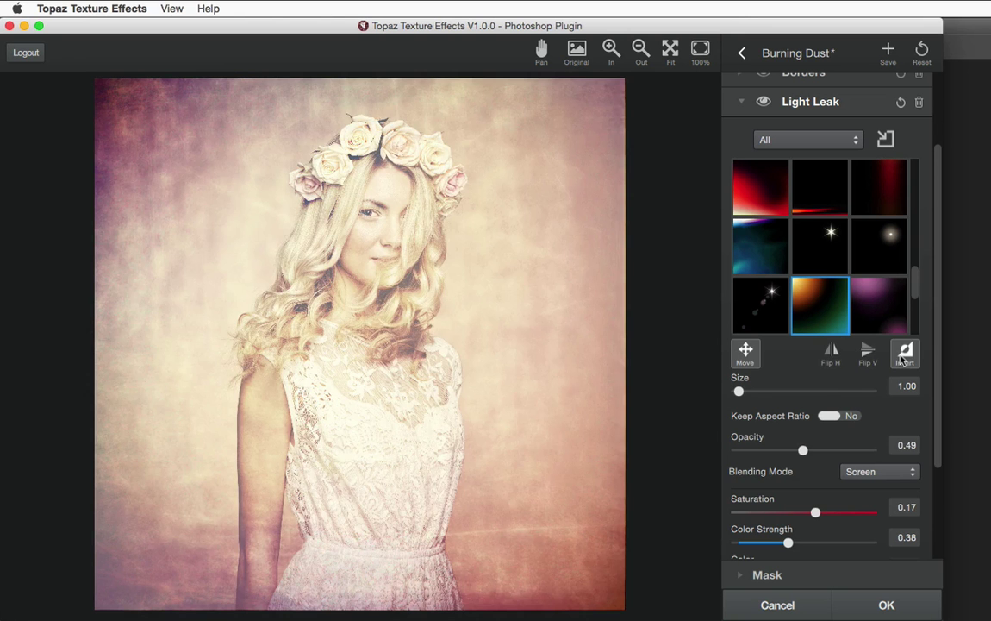
left_click(906, 356)
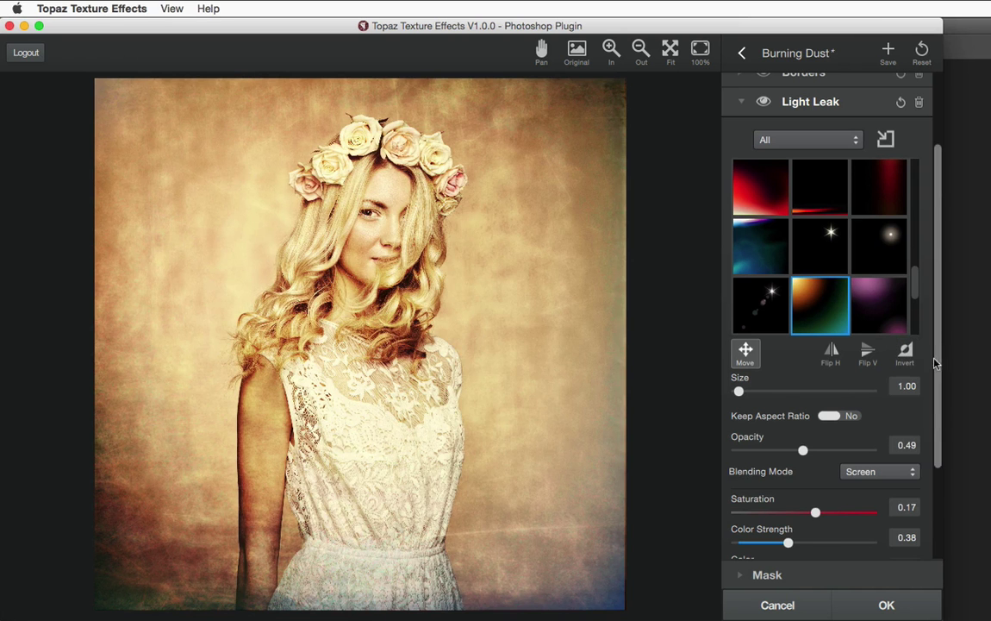
Step: Restore the original Burning Dust preset by leaving and reopening its adjustments, and collapse Light Leak
left_click_drag(936, 360, 940, 295)
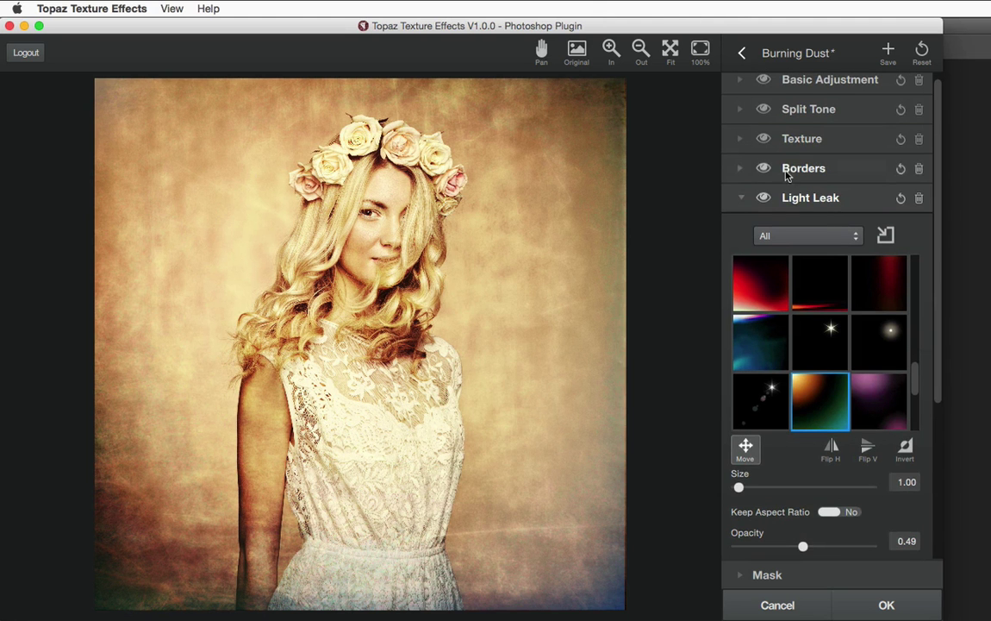
left_click(744, 200)
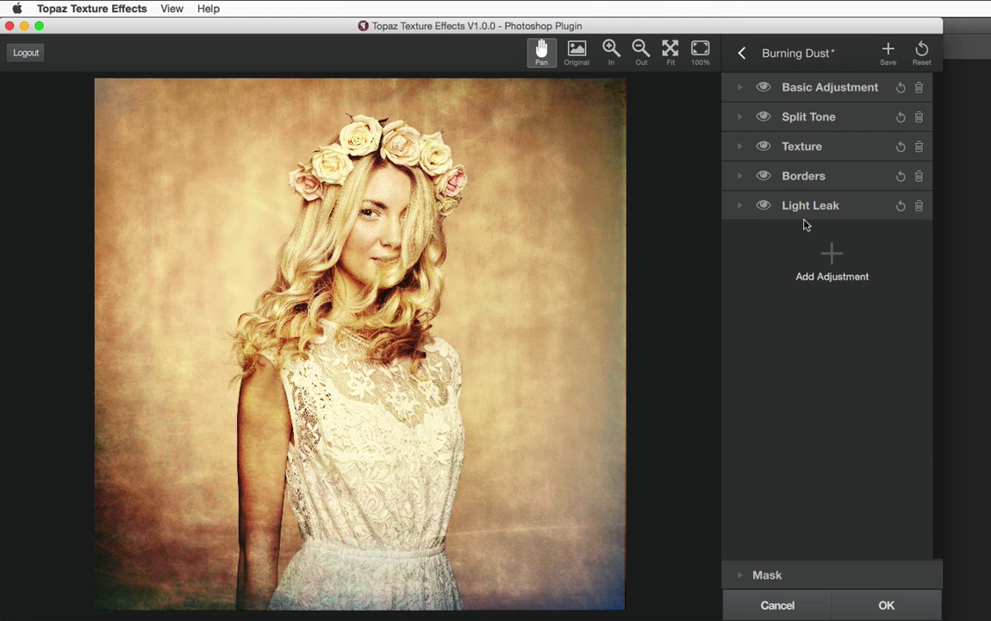
left_click(741, 52)
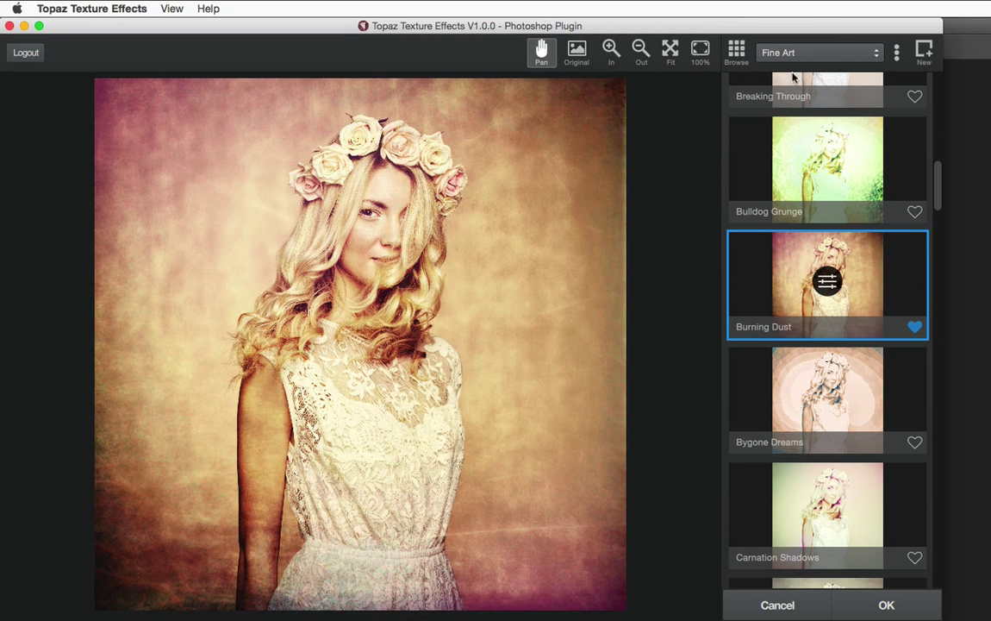
left_click(826, 282)
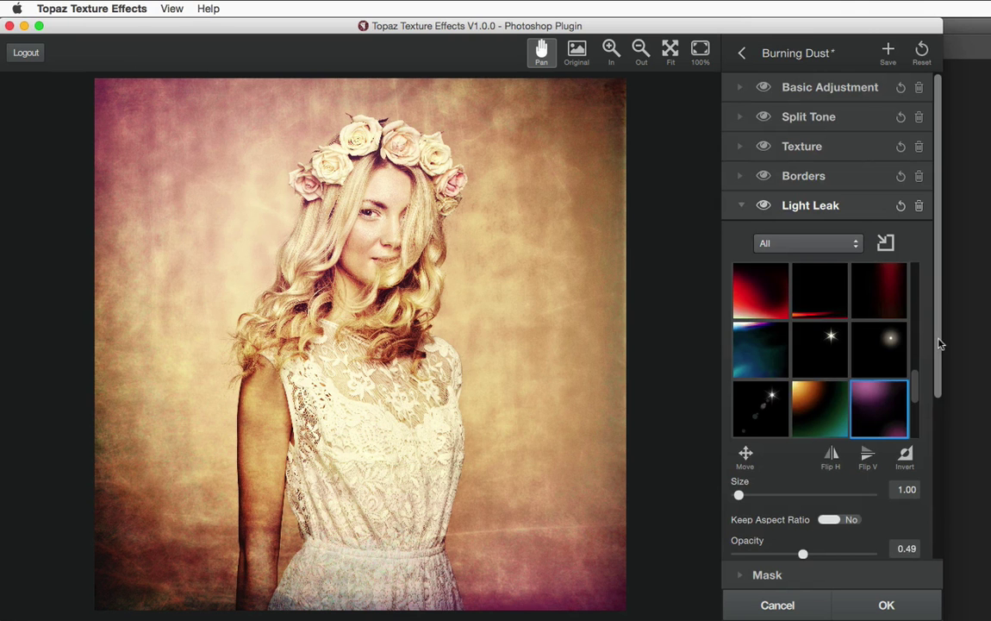
left_click_drag(940, 344, 938, 409)
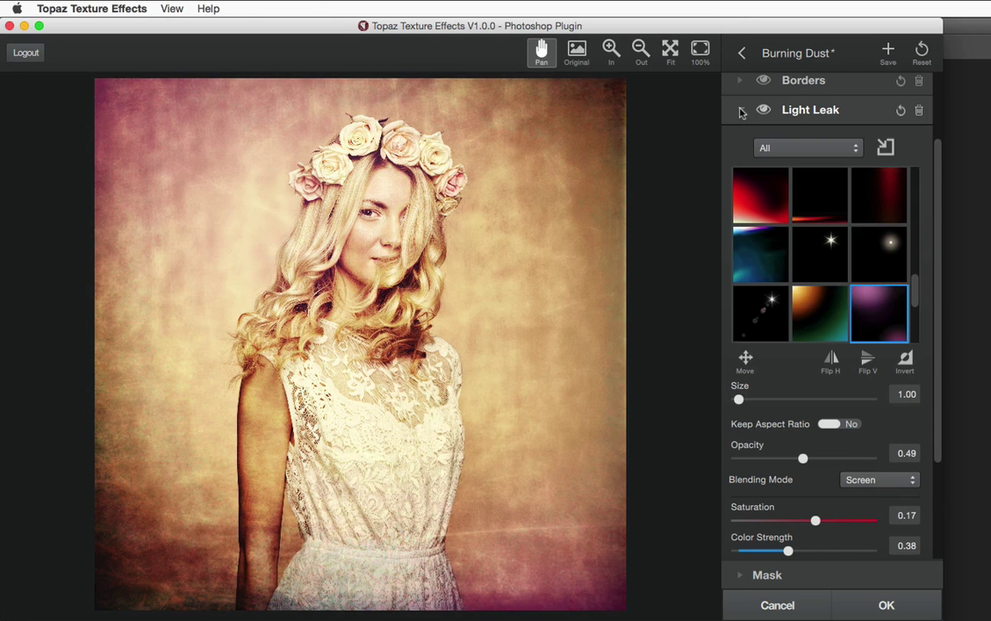
left_click(741, 111)
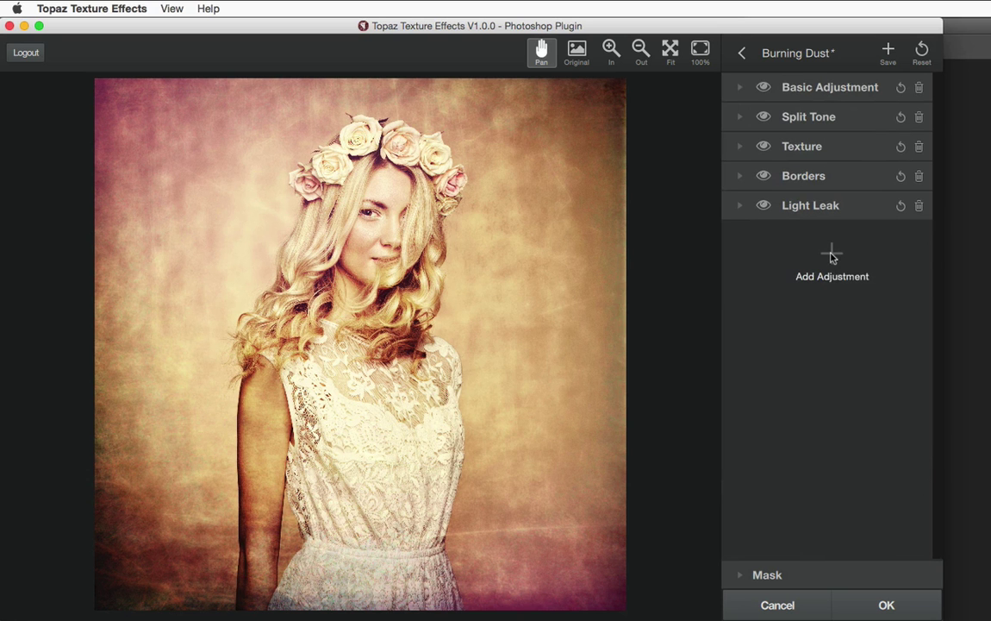
Step: Add a second Light Leak adjustment using the dark thumbnail with an orange-white streak along its right edge, and collapse it
left_click(832, 255)
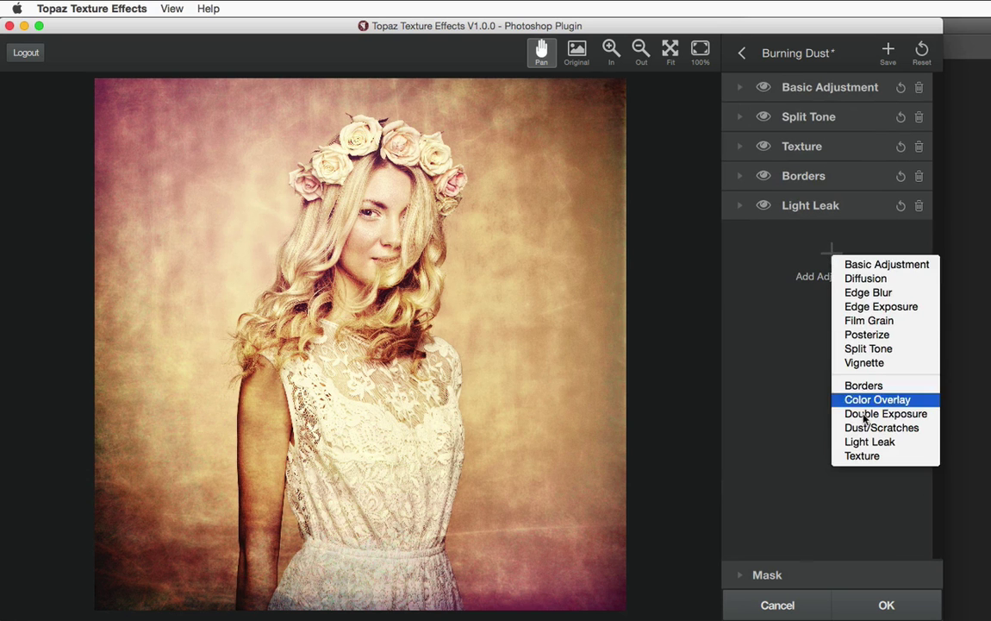
left_click(867, 444)
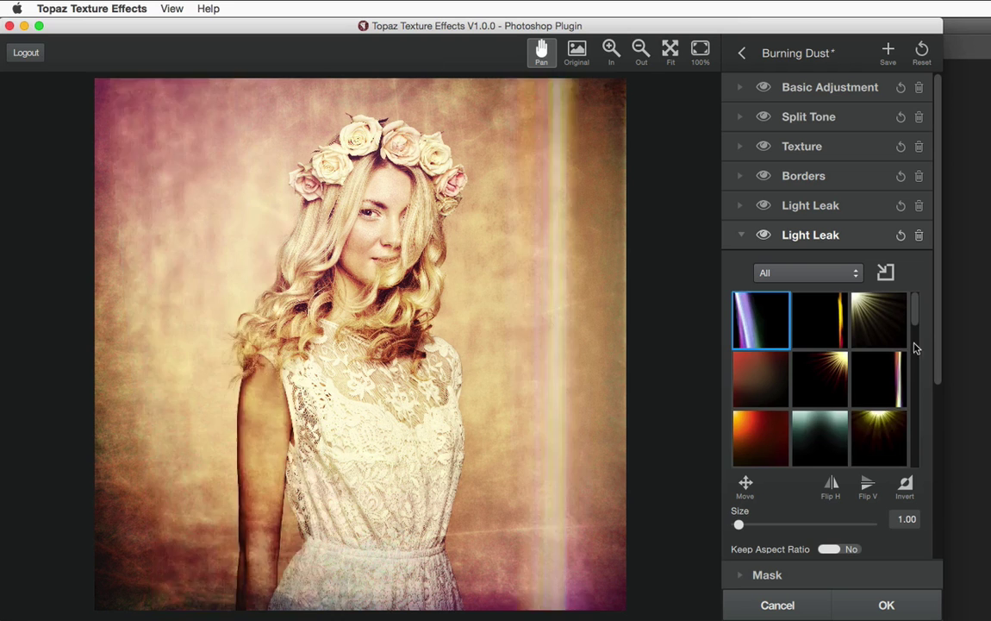
scroll(914, 341, "down", 5)
left_click_drag(914, 347, 914, 376)
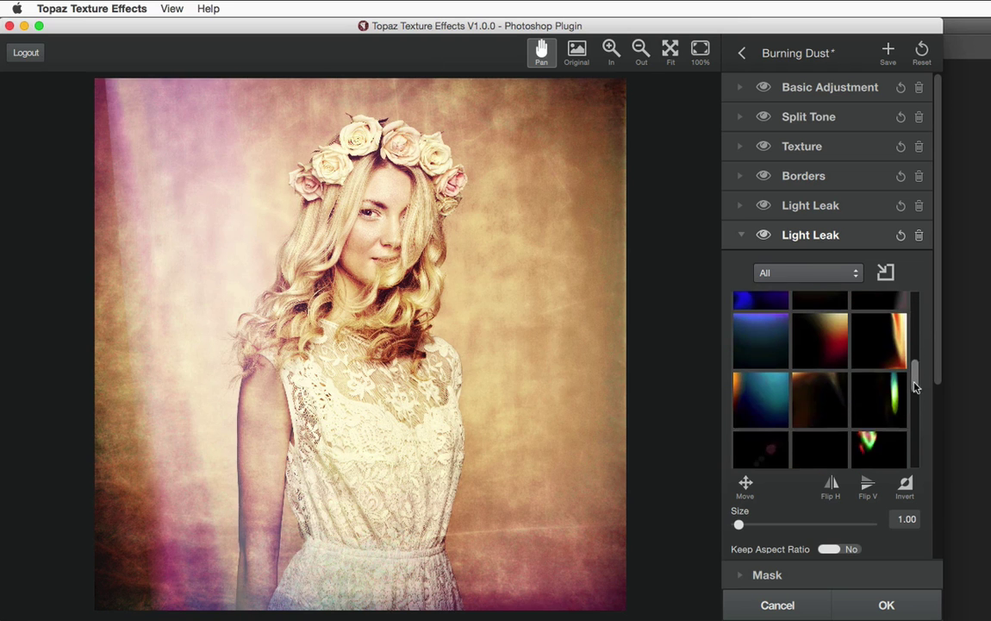
left_click(888, 374)
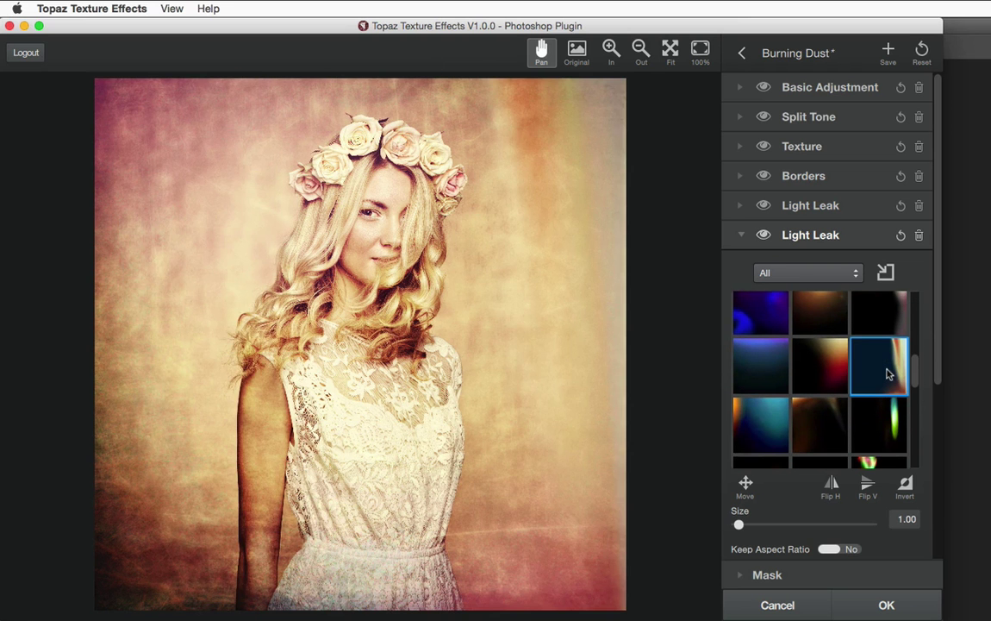
left_click(742, 234)
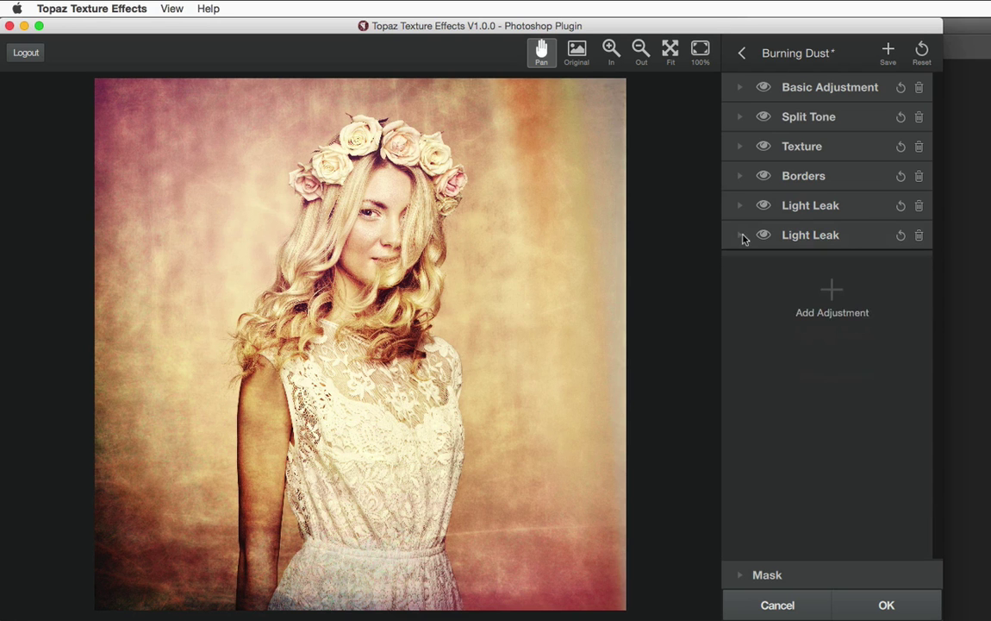
Step: Try a Diffusion adjustment with strength 0.63, softness 0.37 and blur 0.33, and delete it
left_click(832, 283)
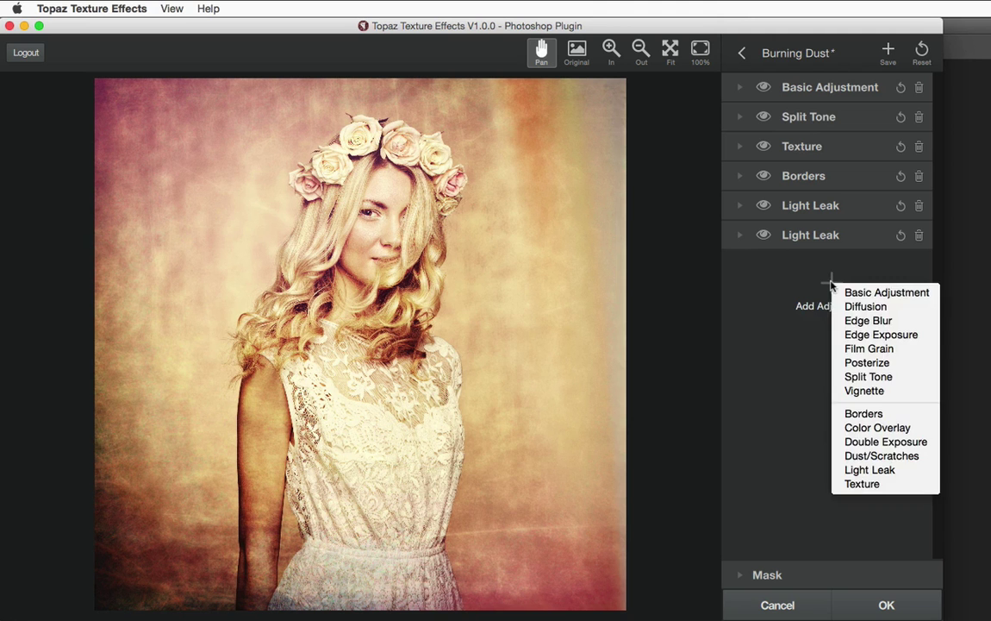
left_click(843, 307)
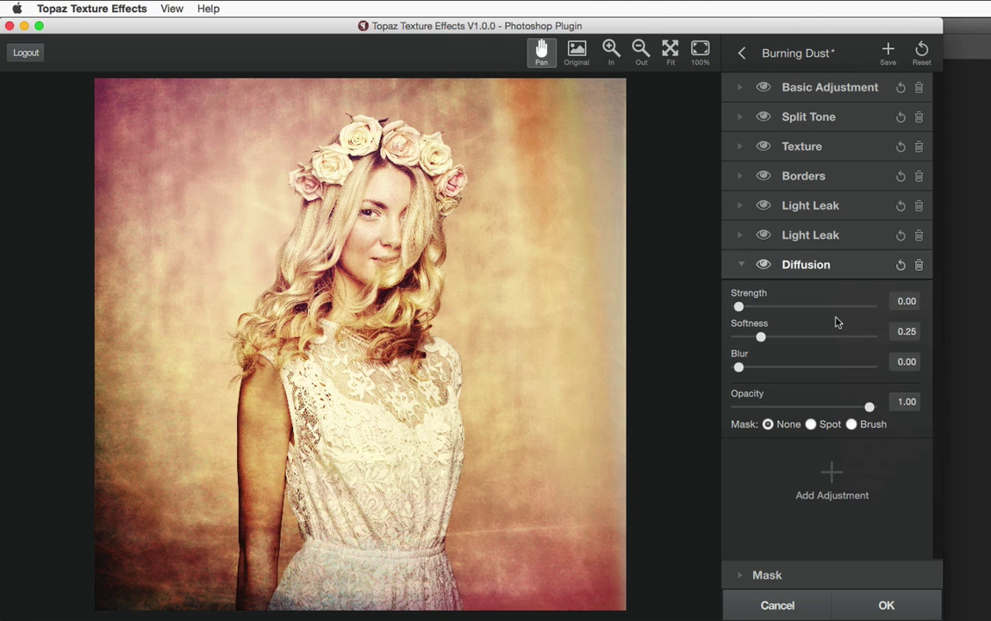
left_click_drag(739, 308, 822, 307)
left_click_drag(763, 337, 780, 372)
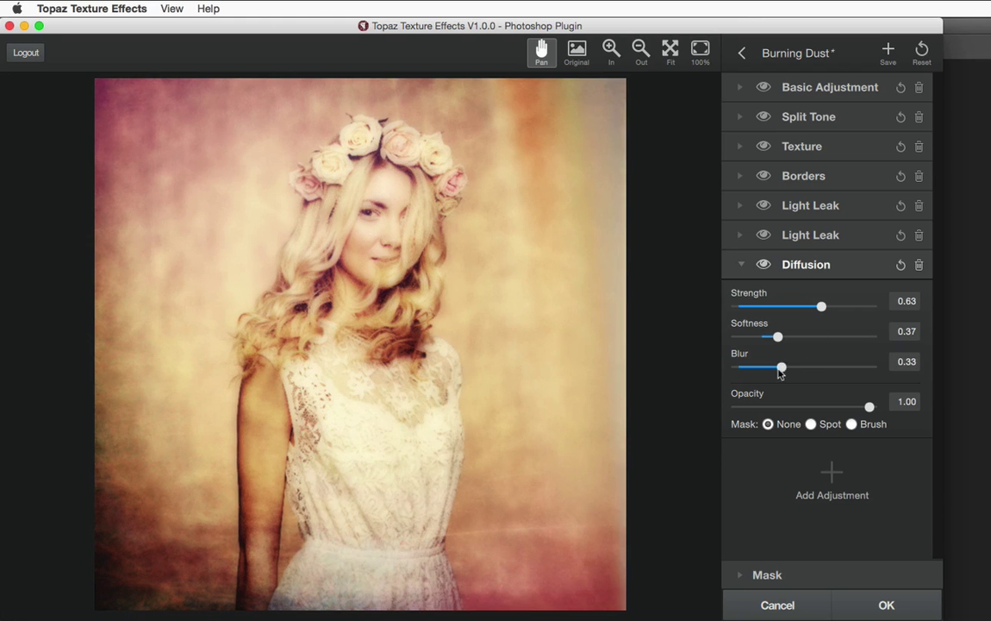
left_click(919, 265)
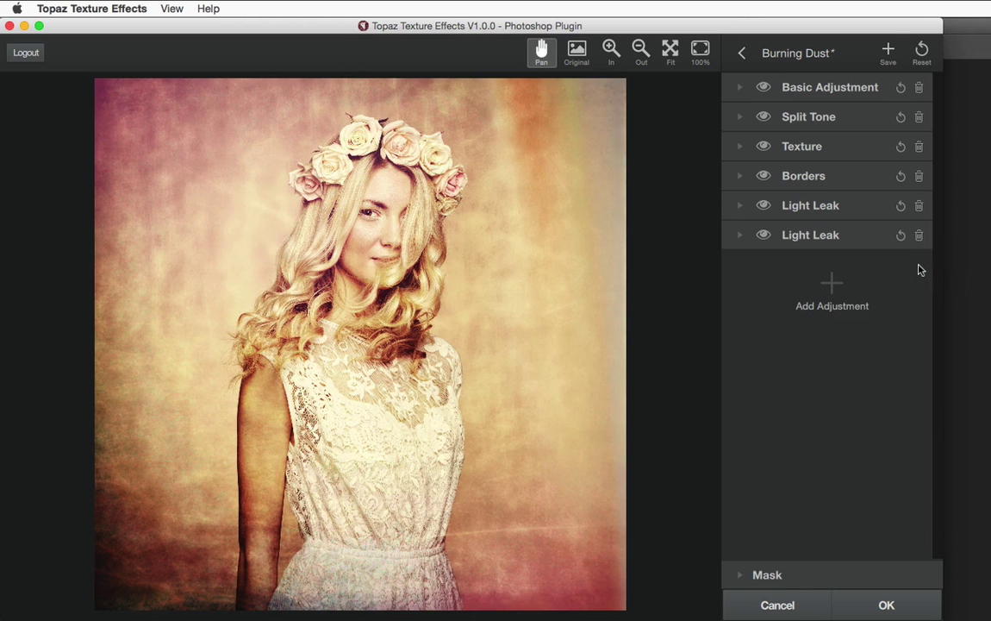
Step: Try an Edge Blur adjustment with blur 0.61, transition 0.70 and reduced opacity, and delete it
left_click(832, 285)
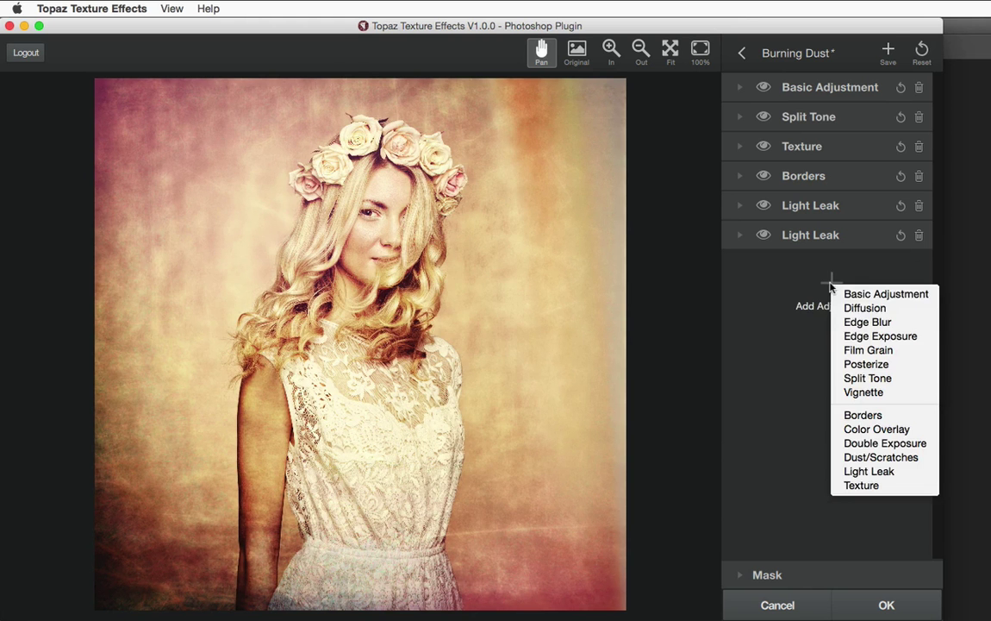
left_click(852, 323)
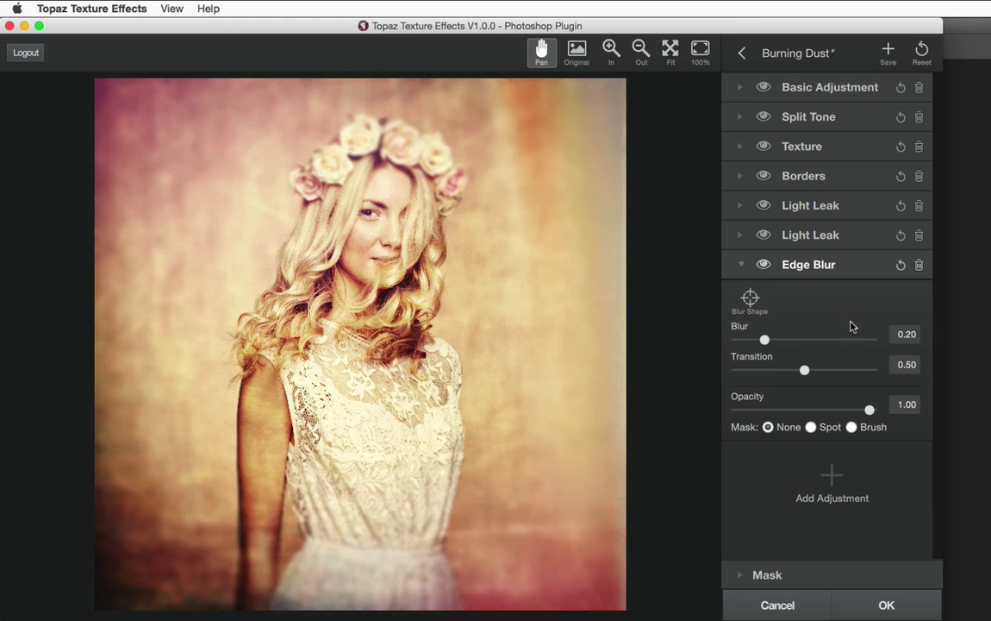
left_click_drag(764, 340, 839, 380)
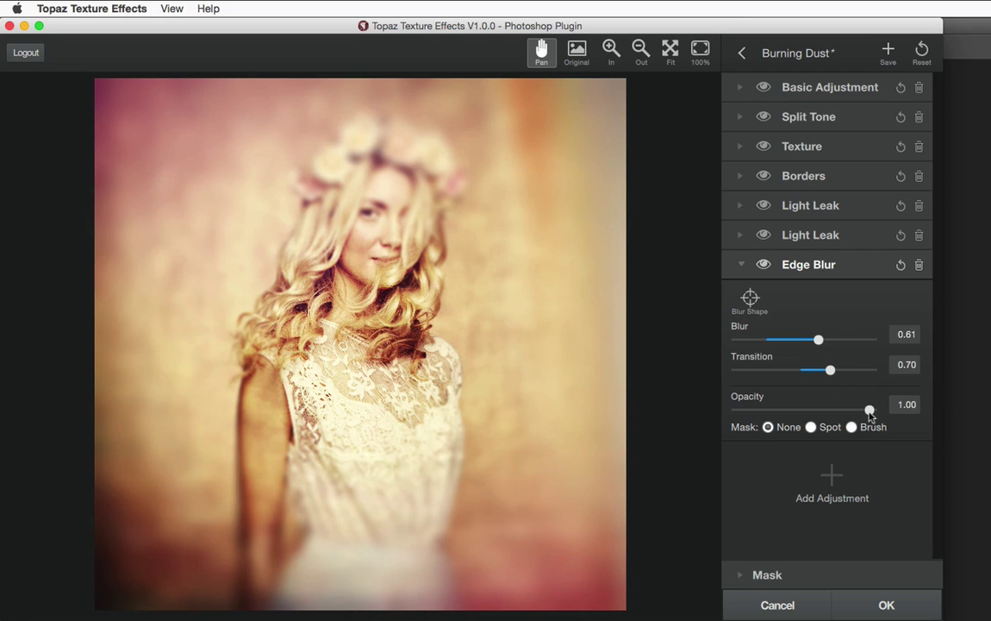
left_click_drag(871, 413, 800, 412)
left_click(919, 265)
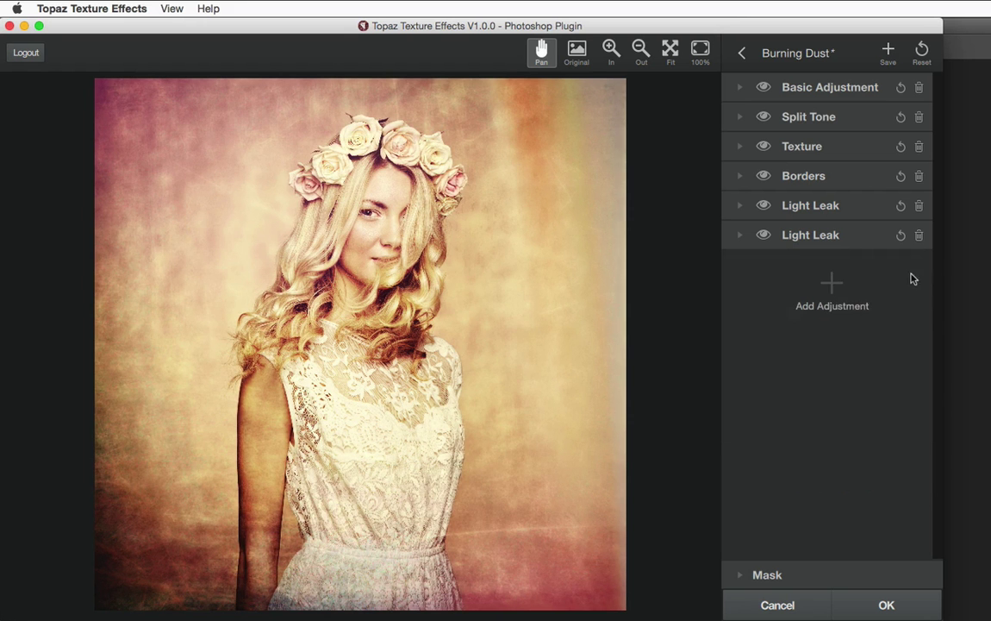
Step: Add an Edge Exposure adjustment and set the left edge's exposure to 0.42 and size to 0.60
left_click(832, 281)
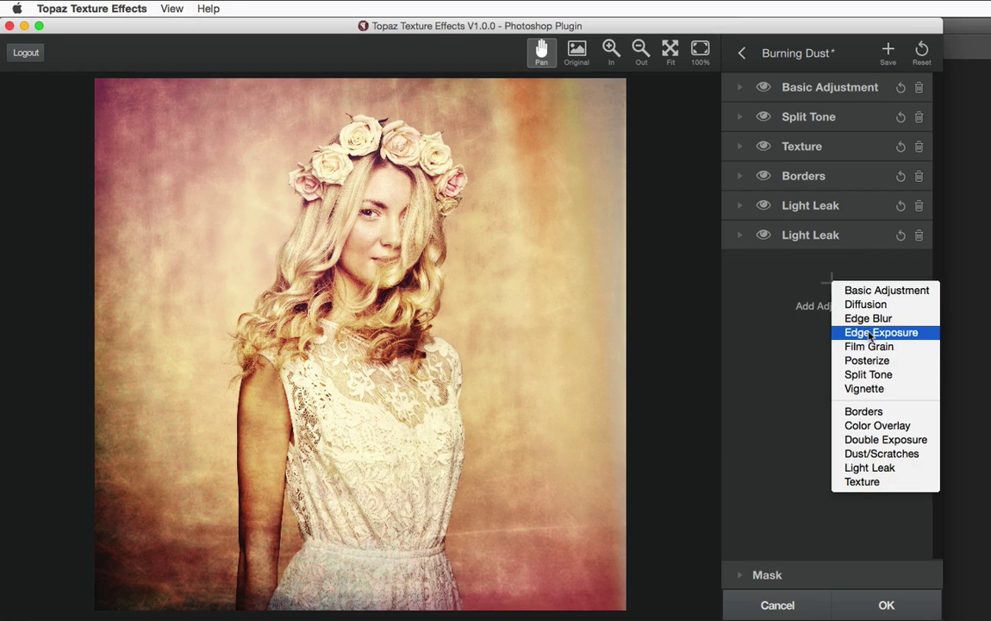
left_click(866, 333)
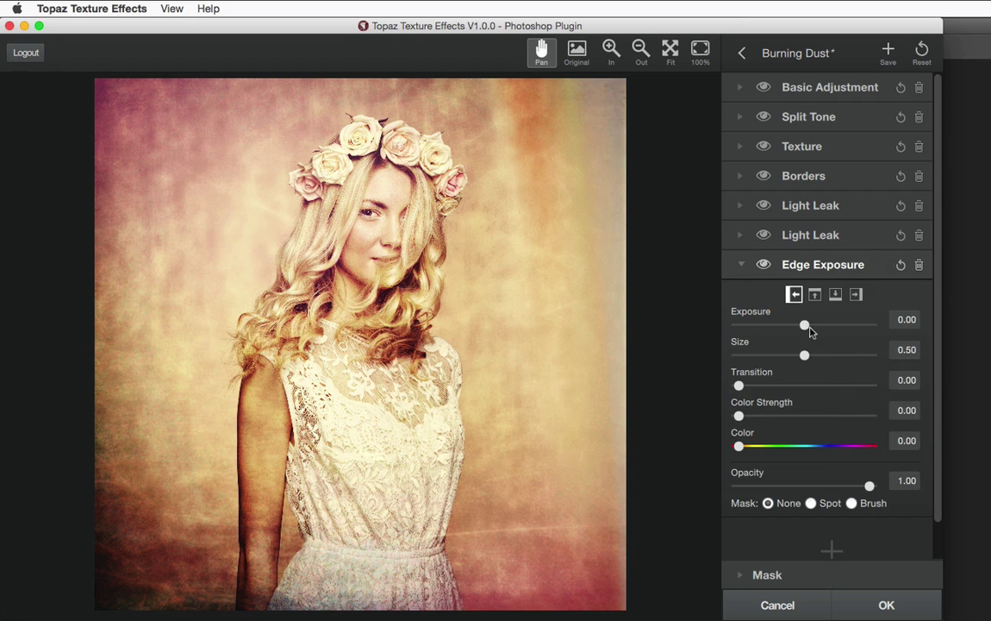
left_click_drag(813, 330, 819, 358)
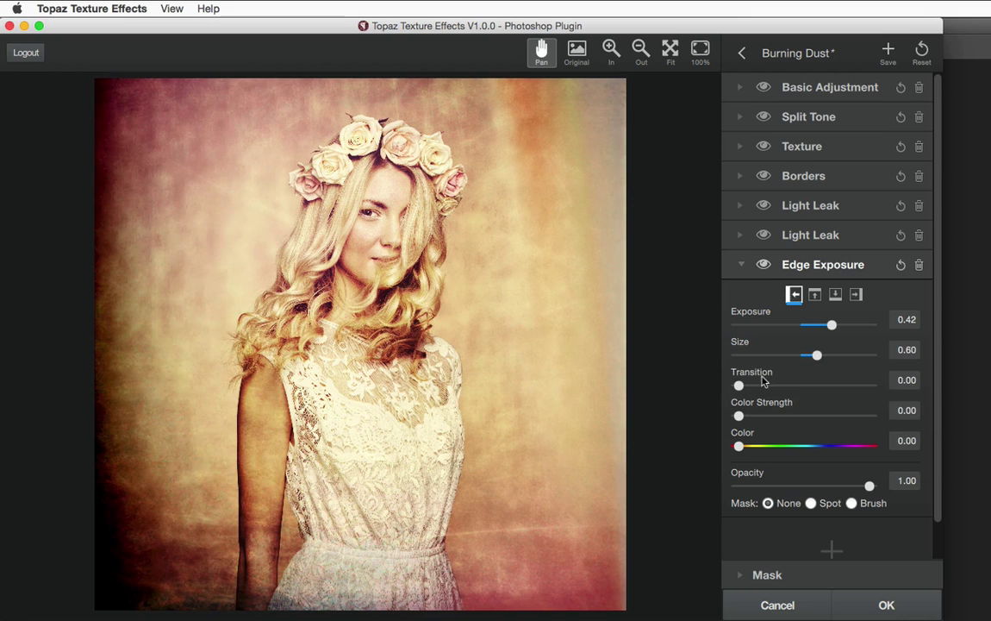
mouse_move(741, 385)
left_mouse_down()
mouse_move(874, 401)
mouse_move(739, 388)
left_mouse_up()
Step: Set the right edge's exposure to 0.58 and size to 0.56 in Edge Exposure, and collapse the adjustment
left_click(857, 295)
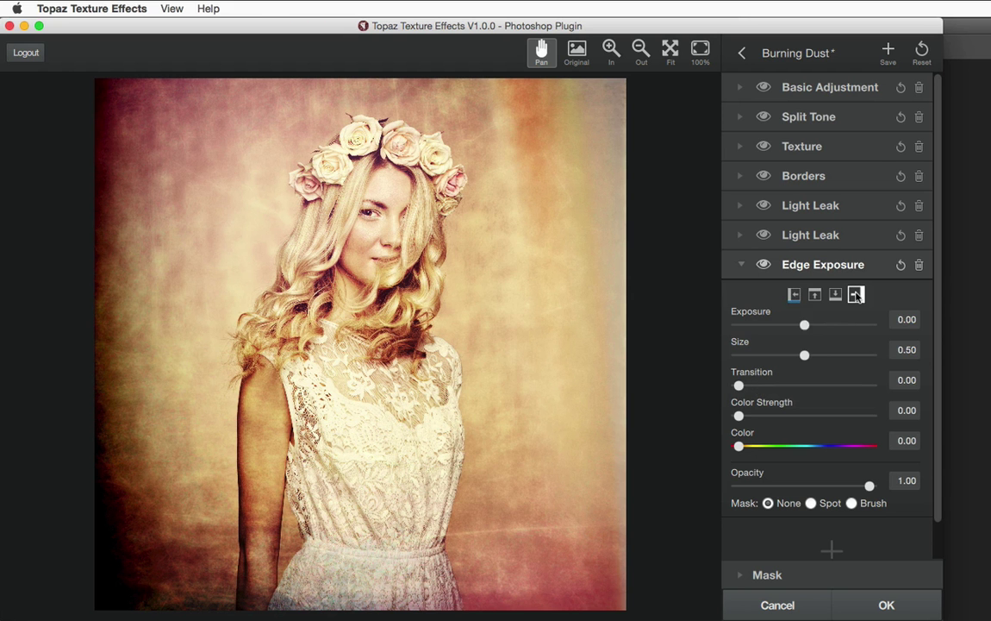
left_click_drag(805, 321, 812, 354)
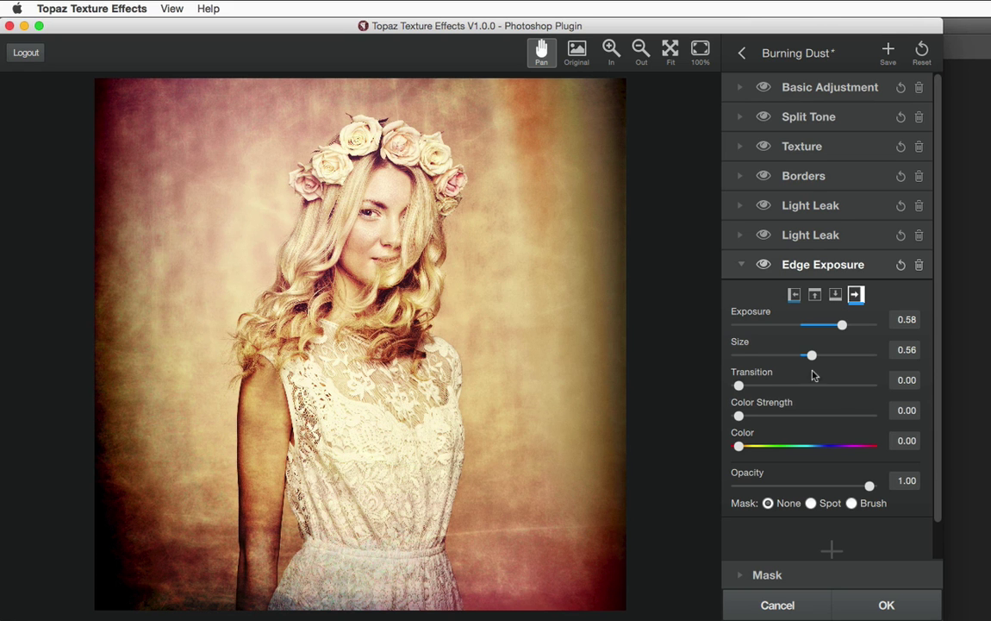
left_click(740, 265)
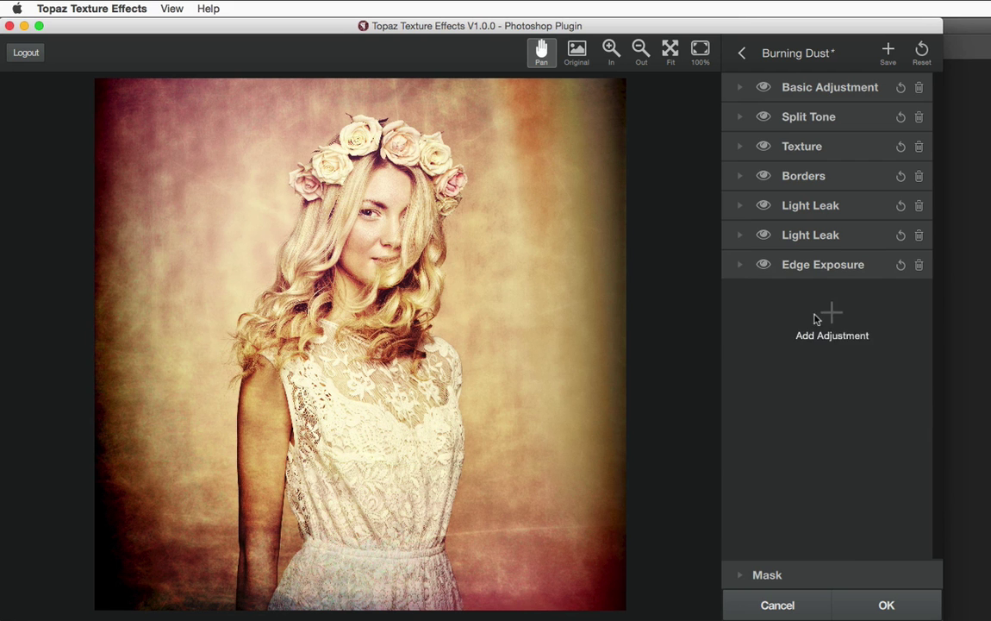
Step: Try a Film Grain adjustment with size 3.88 and strength 0.35 at 100% zoom, and delete it
left_click(829, 313)
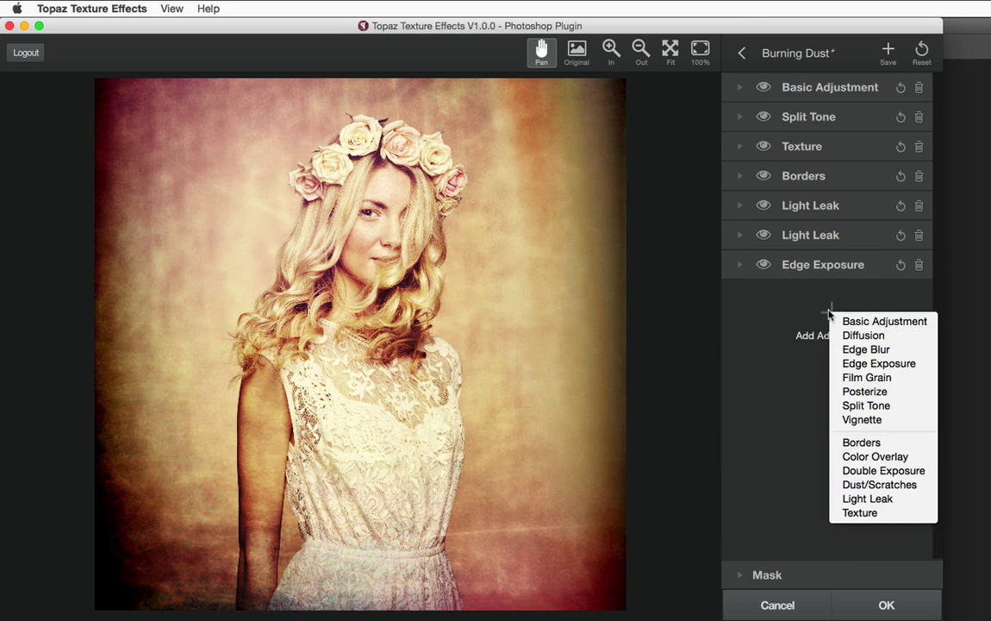
left_click(865, 376)
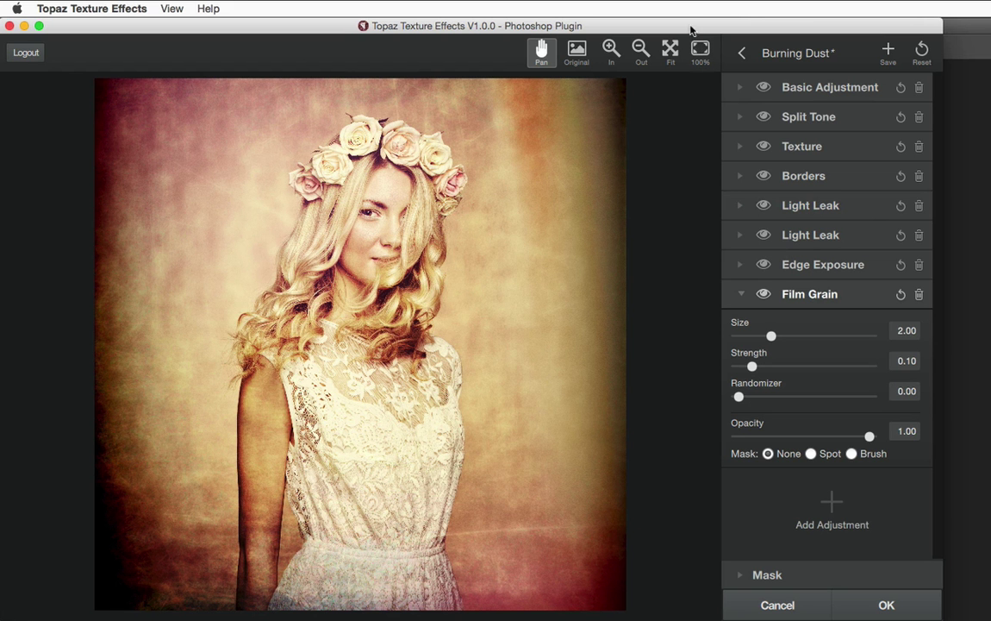
left_click(701, 49)
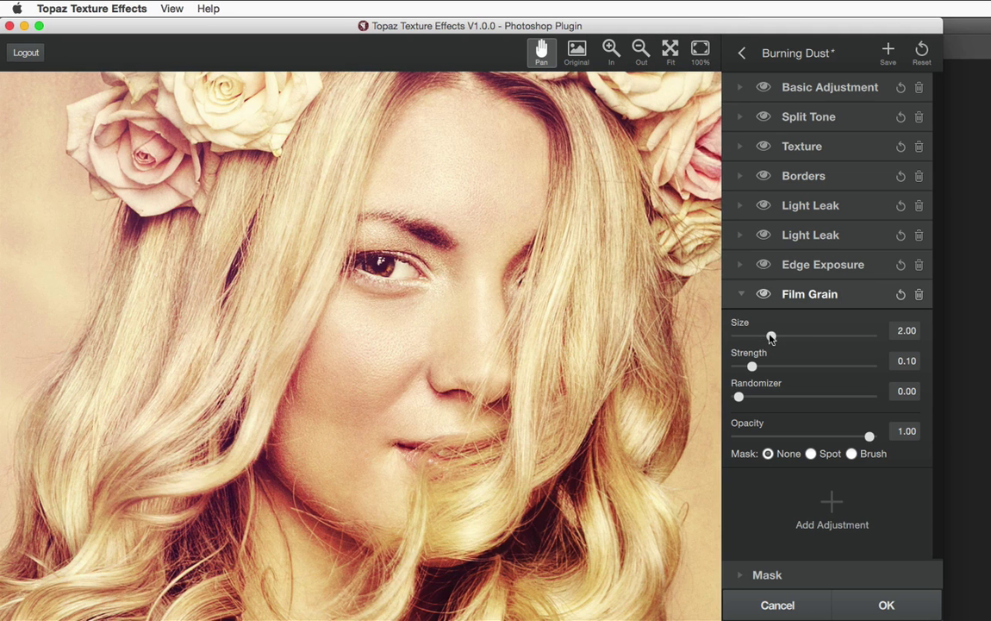
left_click_drag(771, 337, 803, 337)
left_click_drag(751, 366, 785, 368)
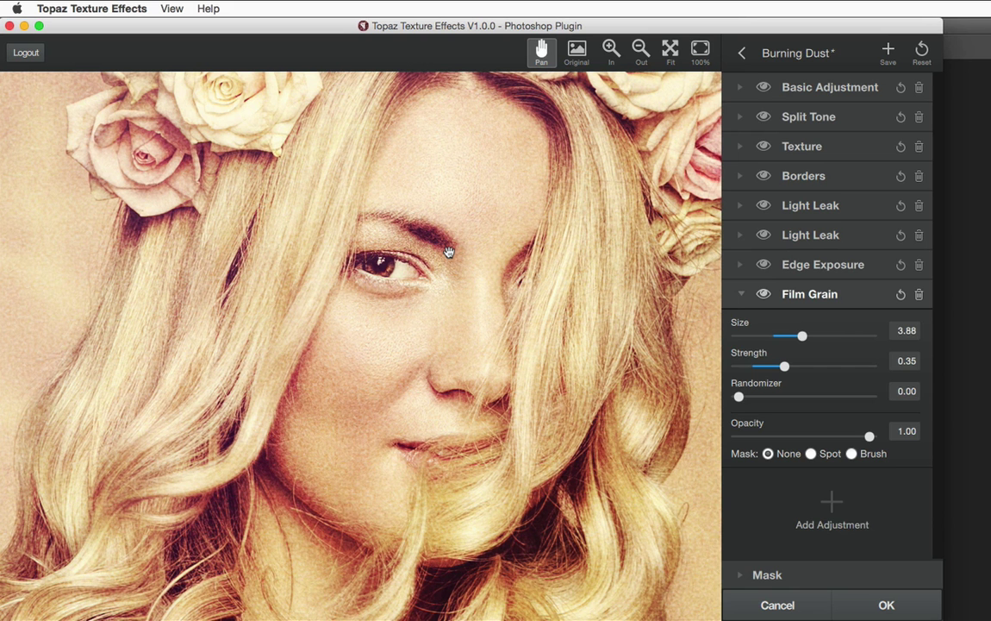
left_click(919, 294)
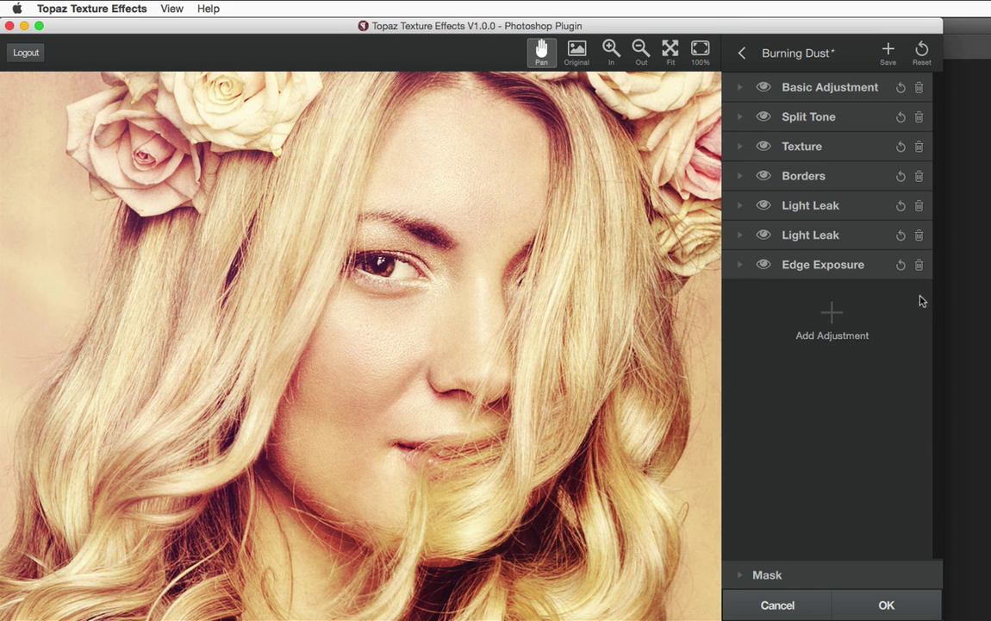
Step: Add a Vignette adjustment with strength 0.39 and size 0.80, viewing the whole portrait
left_click(832, 317)
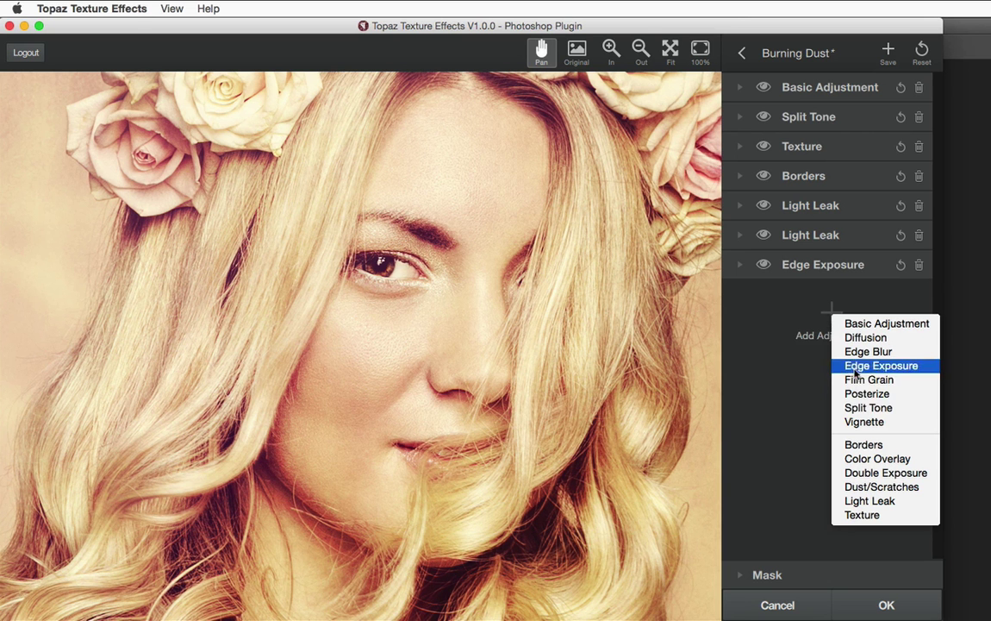
left_click(856, 421)
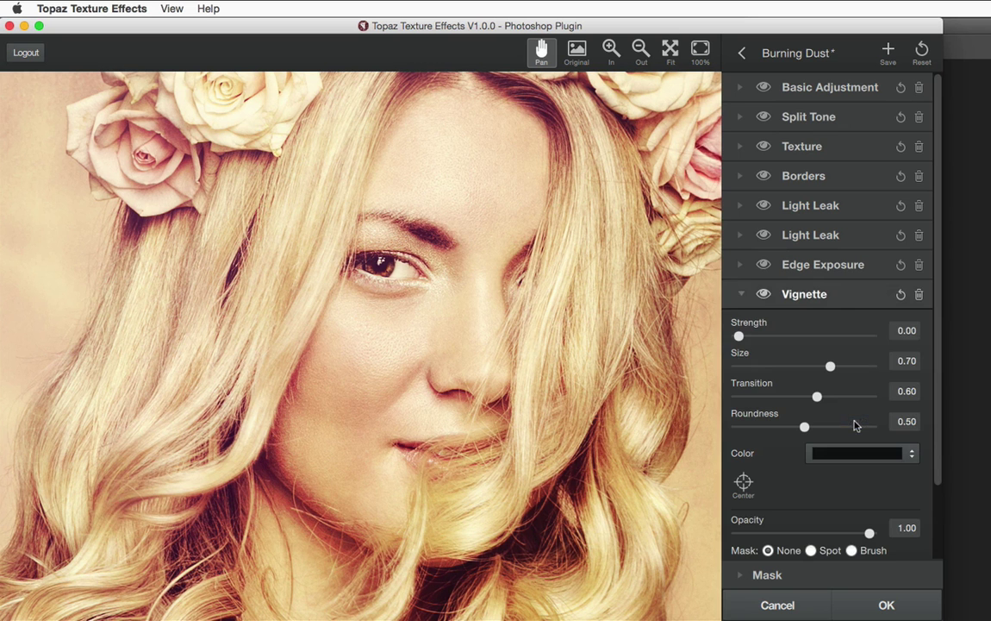
left_click(670, 49)
left_click_drag(738, 336, 843, 366)
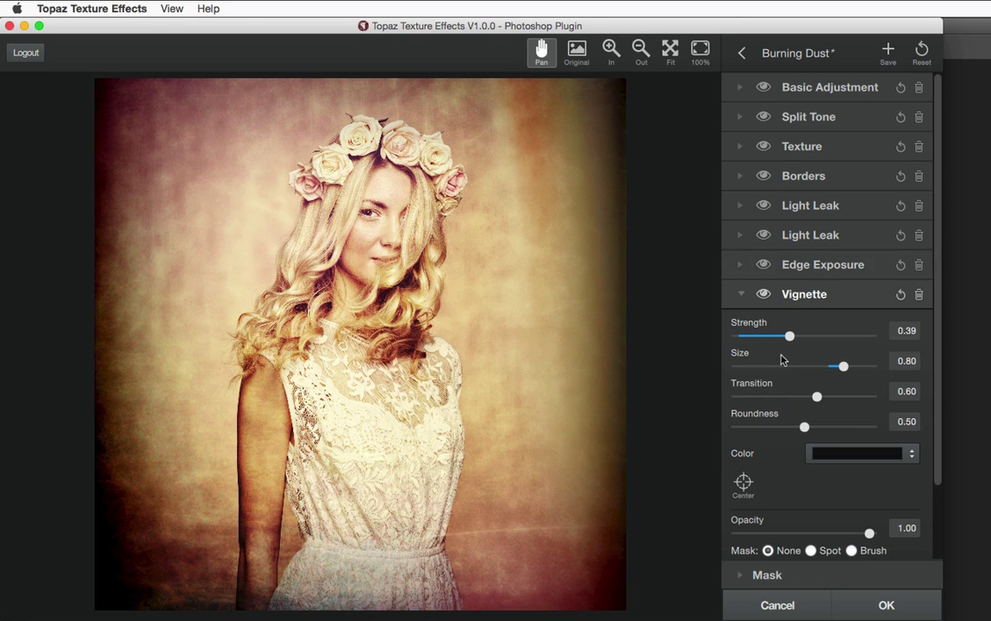
Step: Try moving the vignette's center to the backdrop beside the woman's hair, and delete the Vignette adjustment
left_click(734, 480)
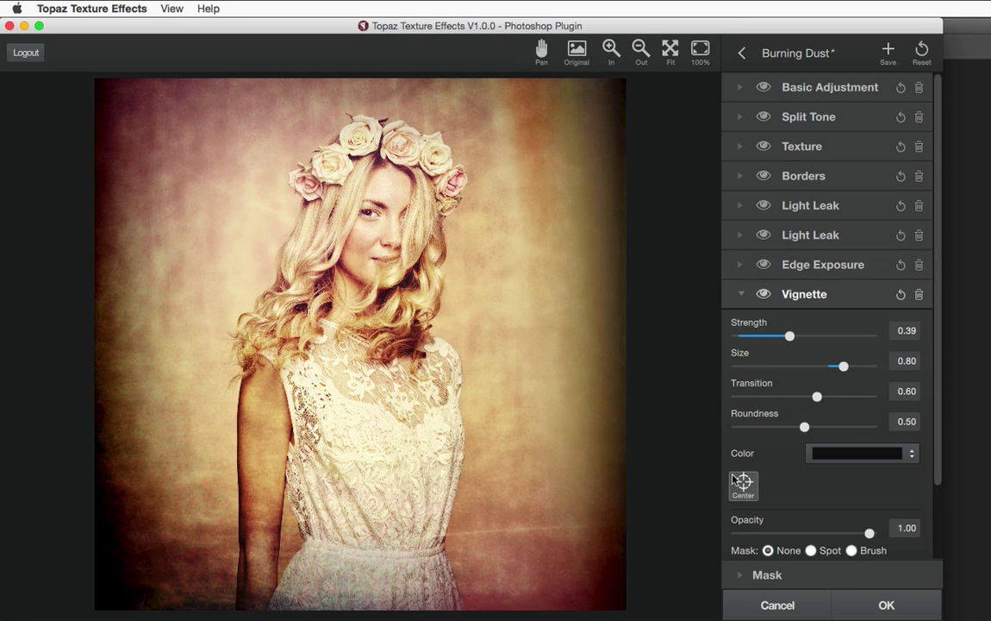
left_click_drag(491, 307, 471, 305)
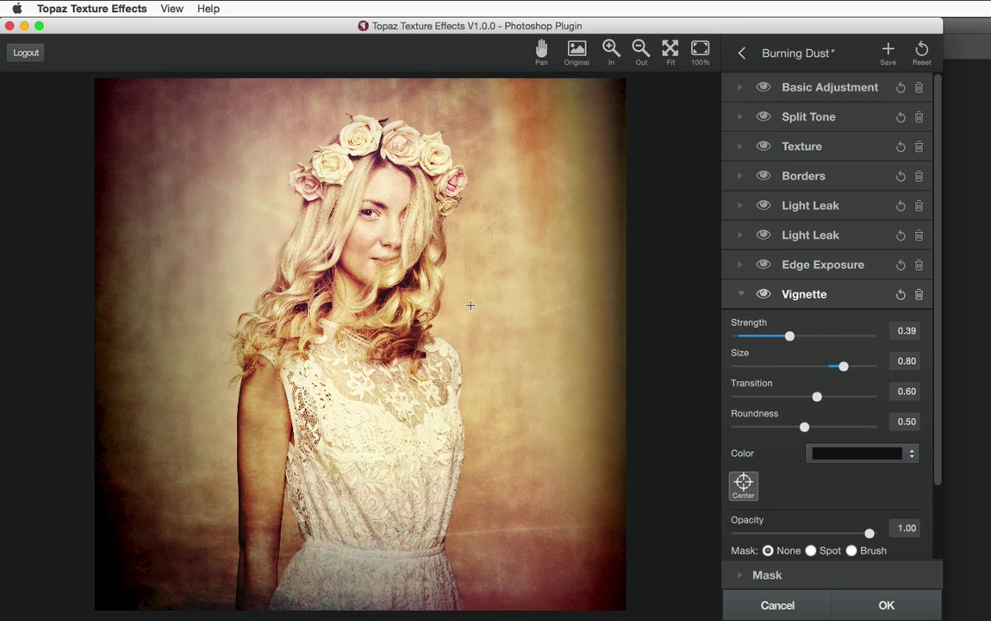
left_click(743, 485)
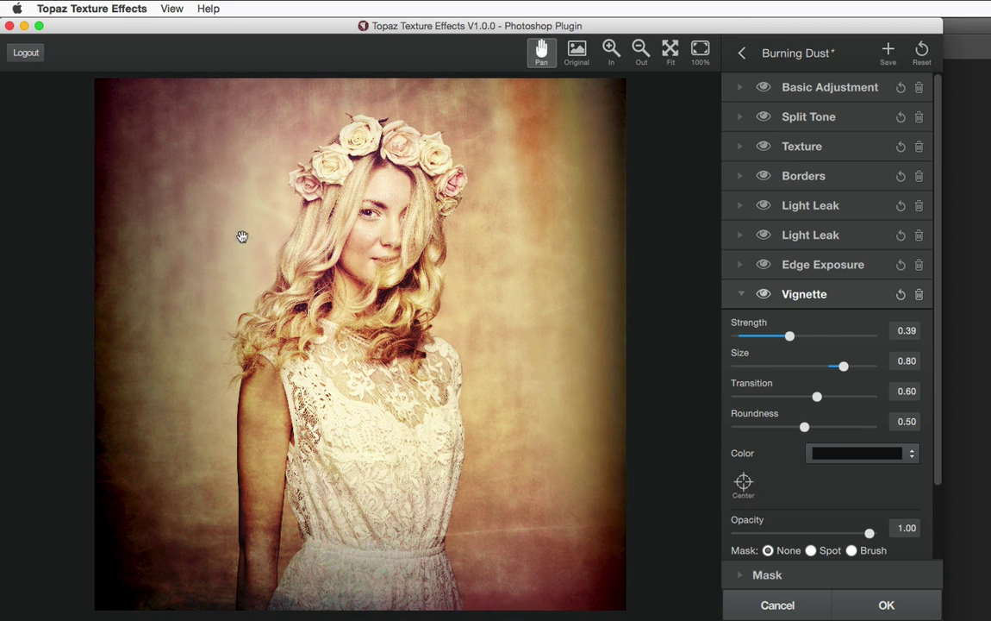
left_click(743, 480)
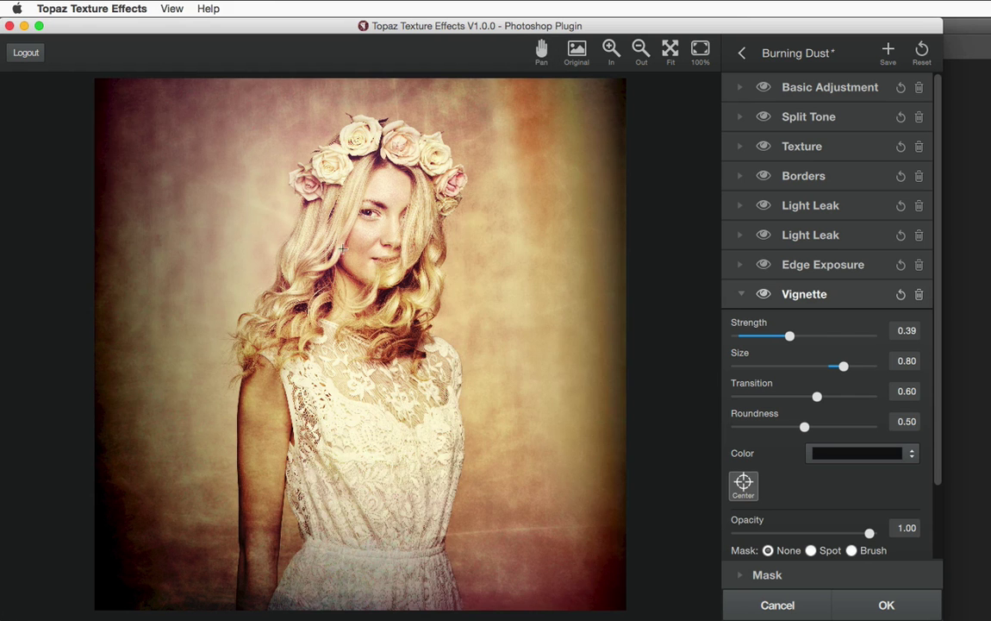
left_click(262, 219)
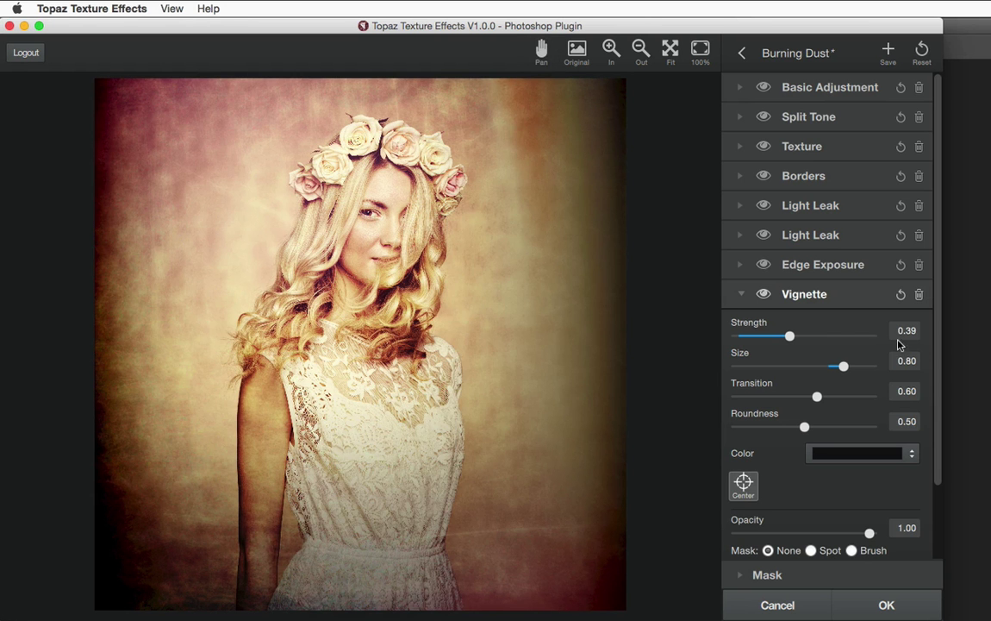
left_click(919, 294)
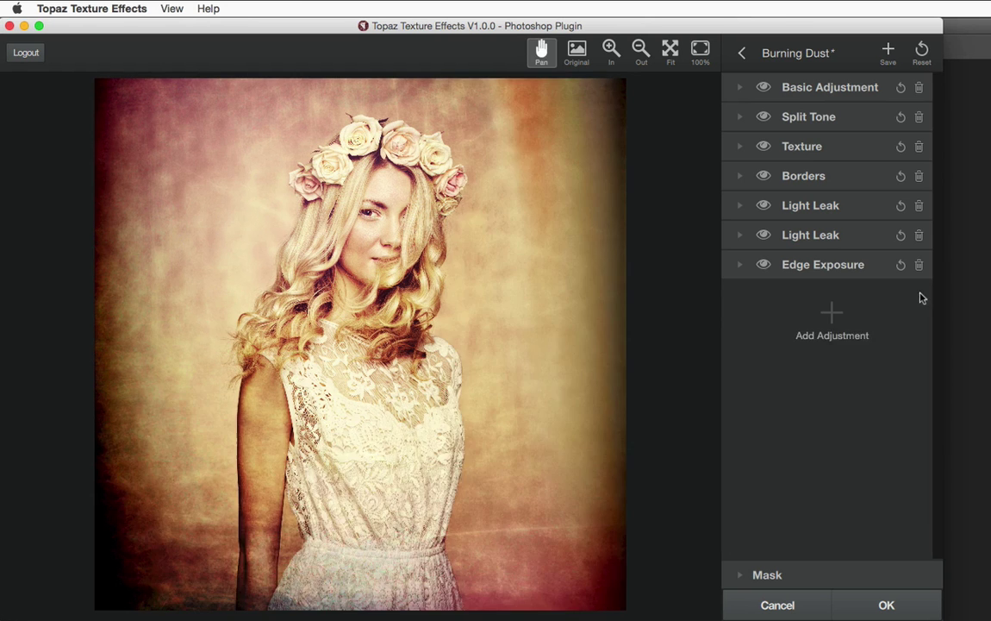
Step: Add a Color Overlay adjustment with a light pink color and Soft Light blending mode
left_click(832, 314)
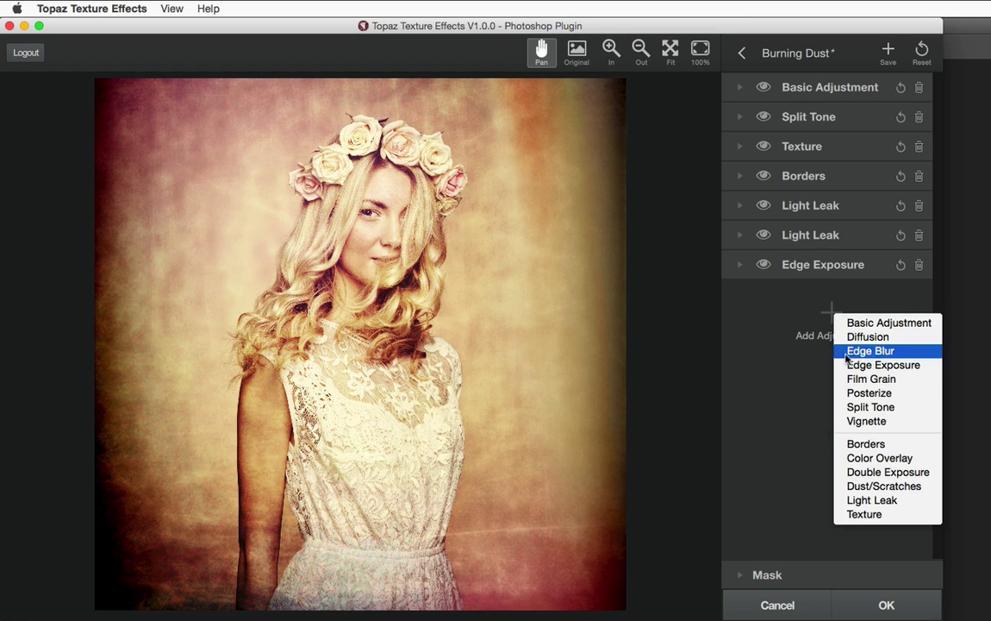
left_click(863, 462)
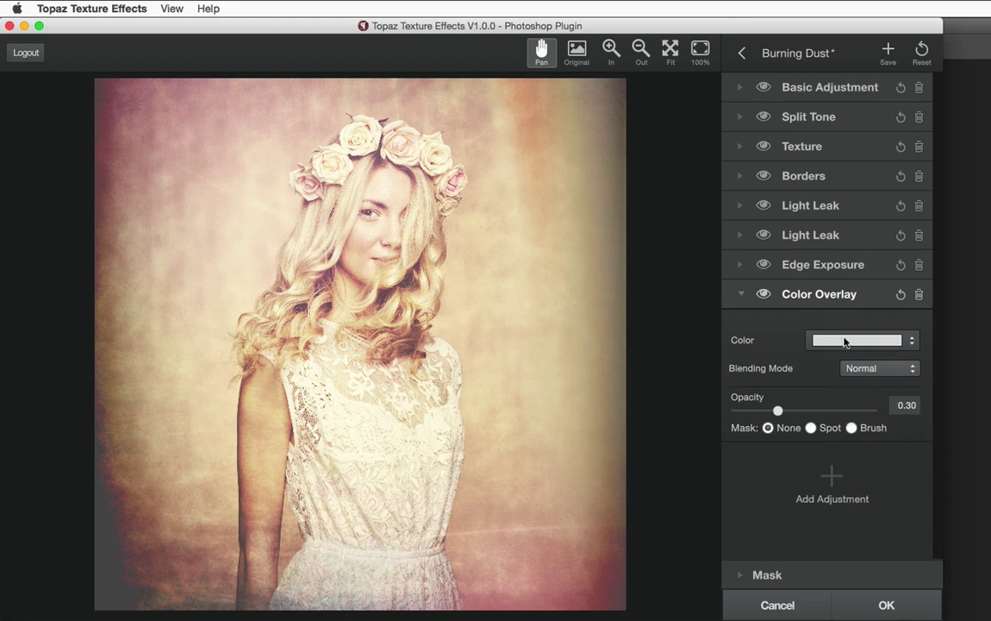
left_click(910, 342)
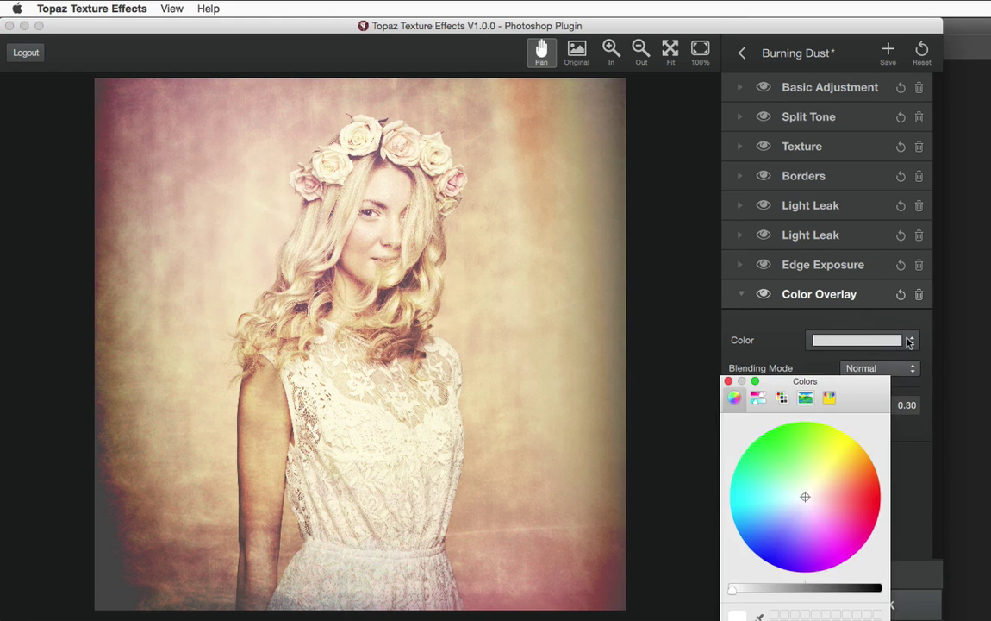
left_click_drag(787, 377, 769, 262)
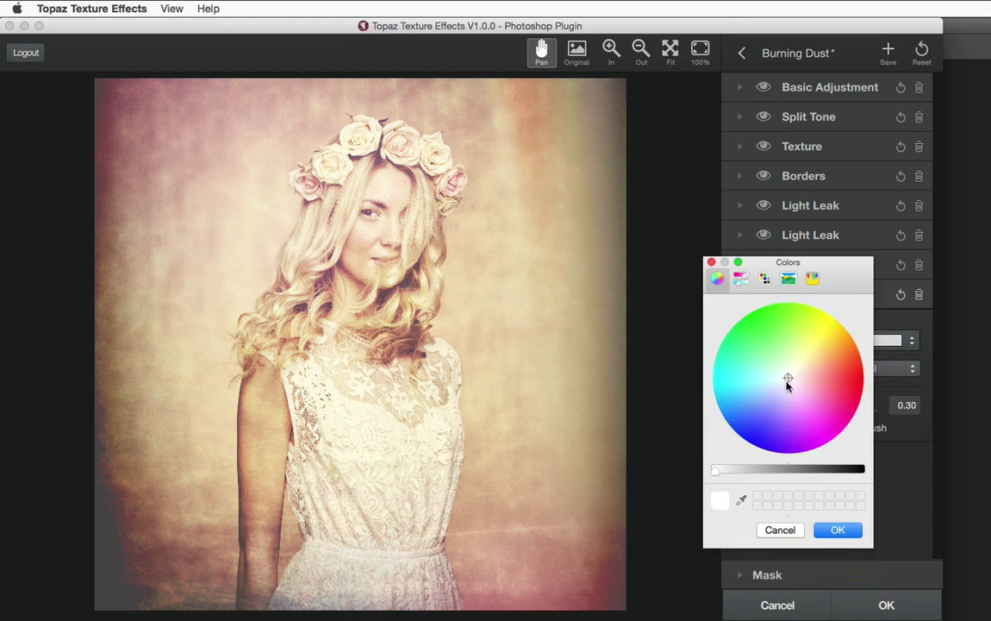
left_click(798, 391)
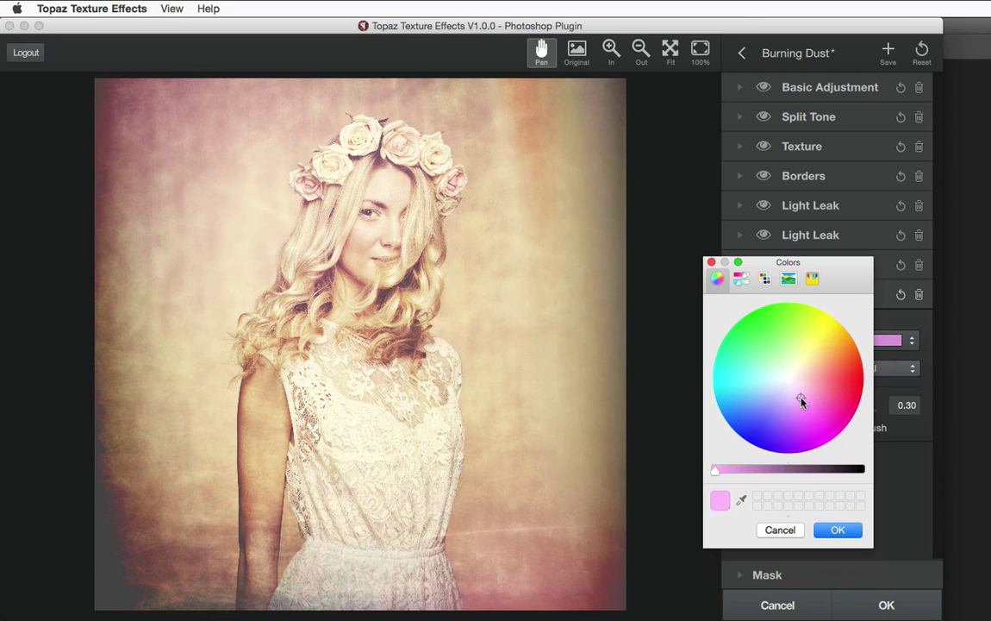
left_click(837, 529)
left_click(855, 374)
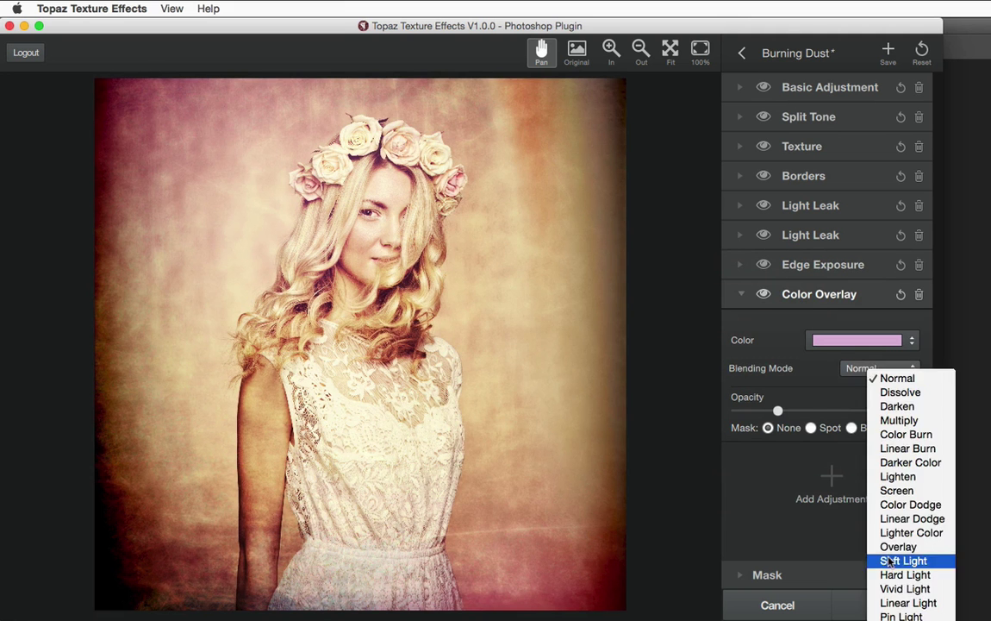
left_click(891, 562)
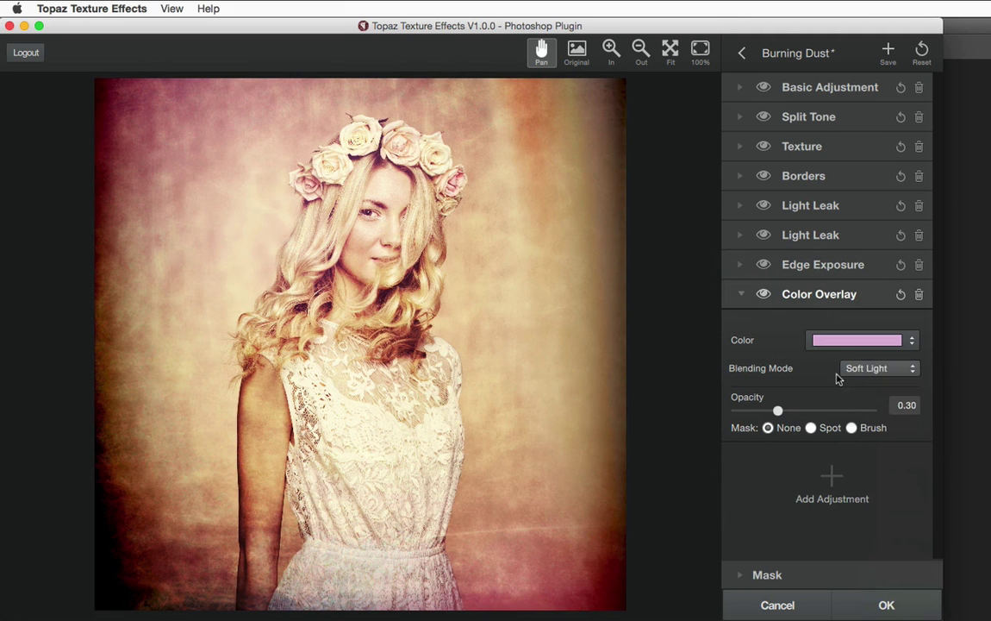
Step: Toggle the Color Overlay's visibility repeatedly to compare the portrait with and without it
left_click(764, 295)
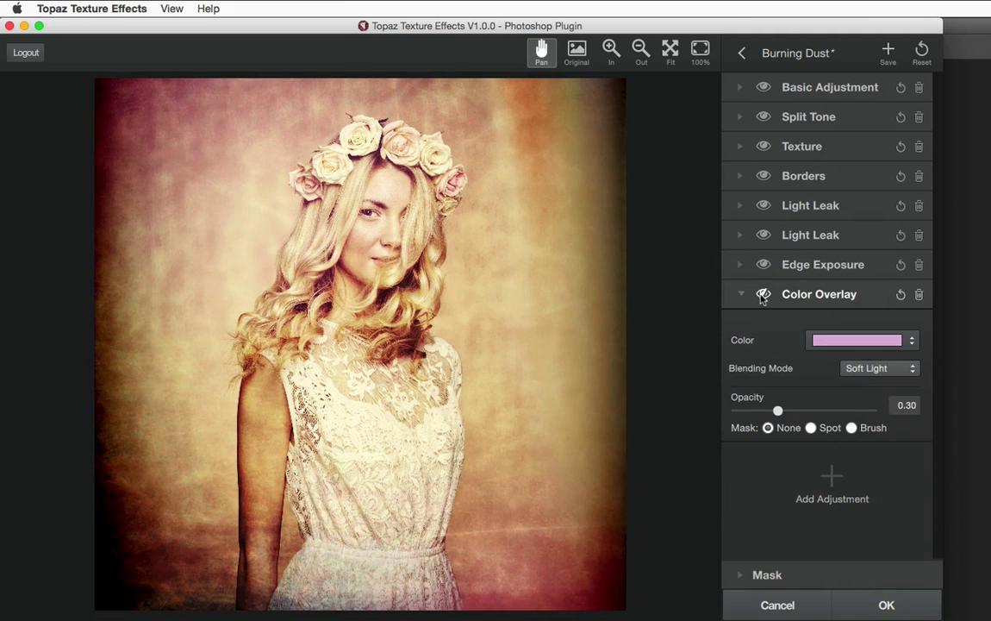
left_click(763, 295)
left_click(763, 295)
left_click(763, 295)
left_click(763, 295)
left_click(763, 295)
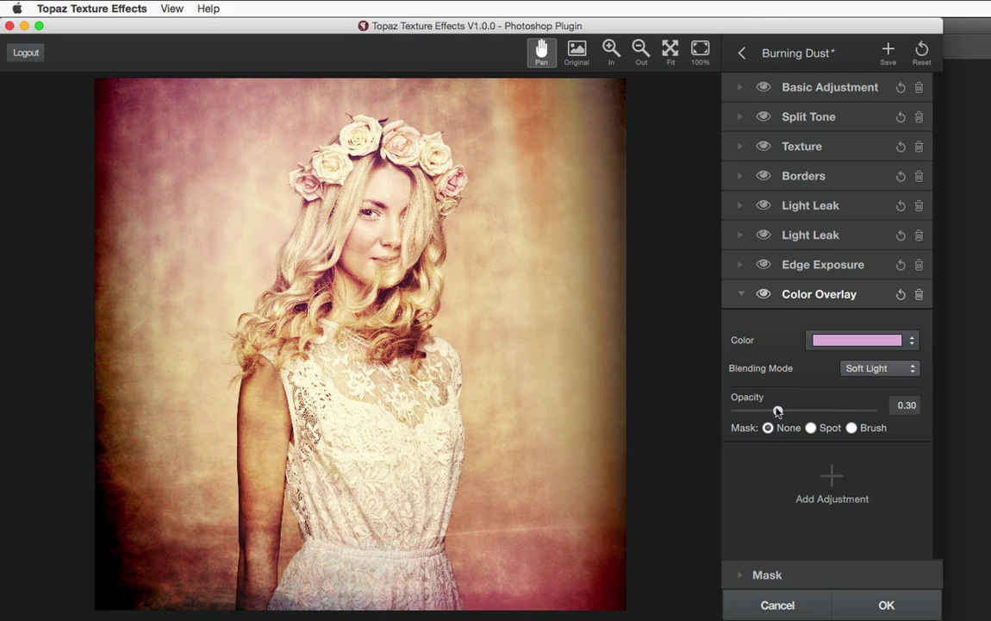
Step: Try higher and lower opacities for the Color Overlay, and delete the adjustment
mouse_move(778, 410)
left_mouse_down()
mouse_move(815, 412)
mouse_move(795, 414)
left_mouse_up()
left_click_drag(835, 413, 764, 412)
left_click(919, 294)
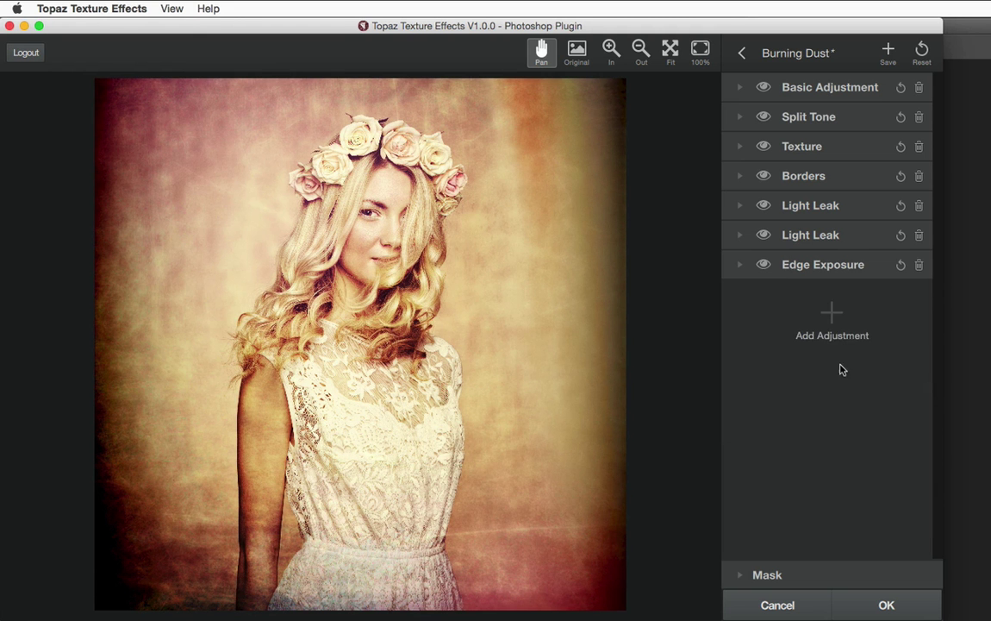
Step: Add a Double Exposure adjustment, preview the sample images and choose the one with red blossom branches
left_click(832, 314)
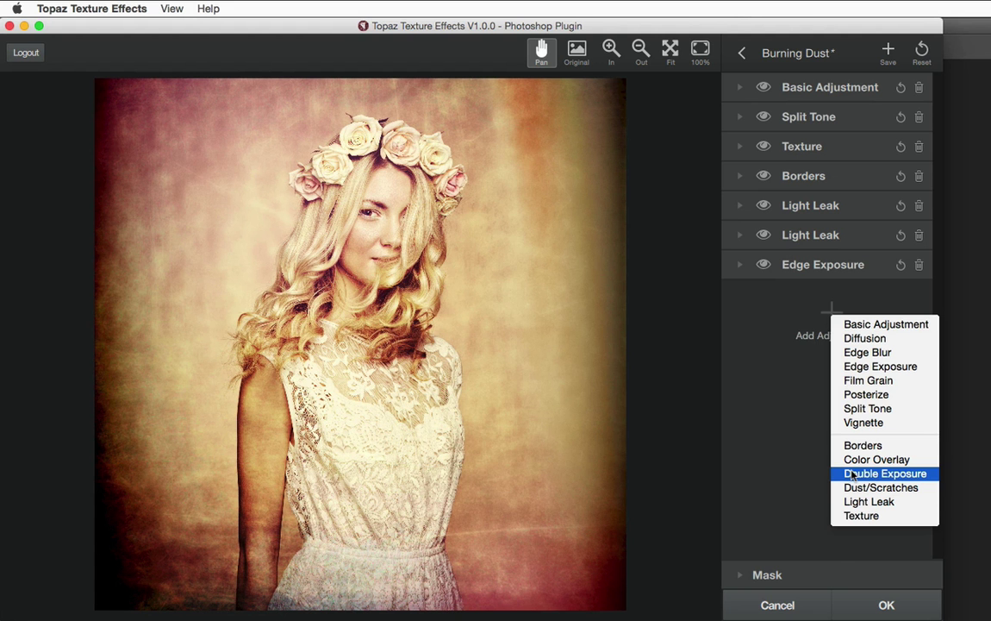
left_click(886, 473)
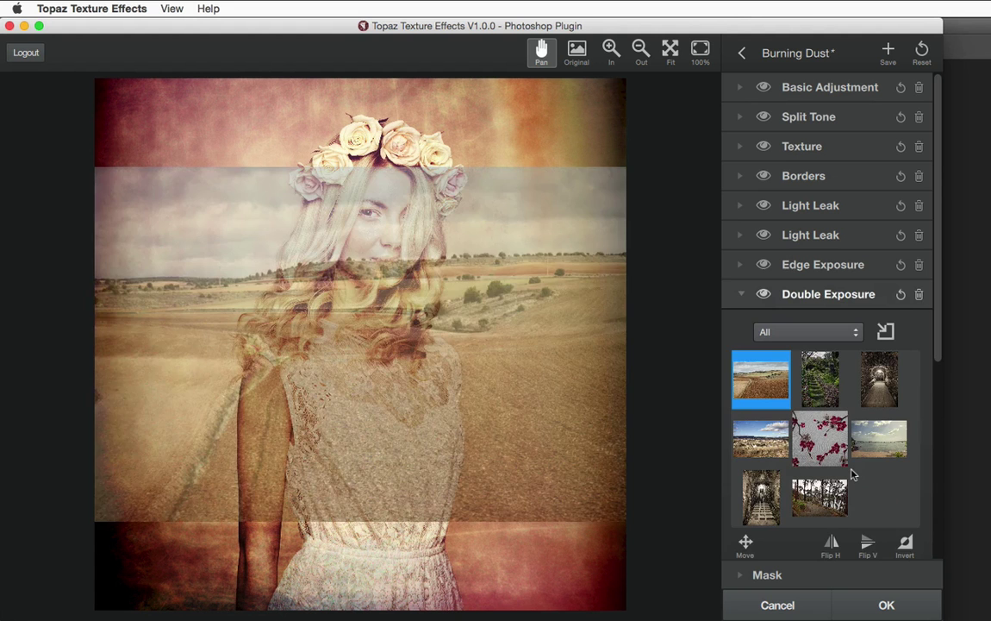
left_click(803, 374)
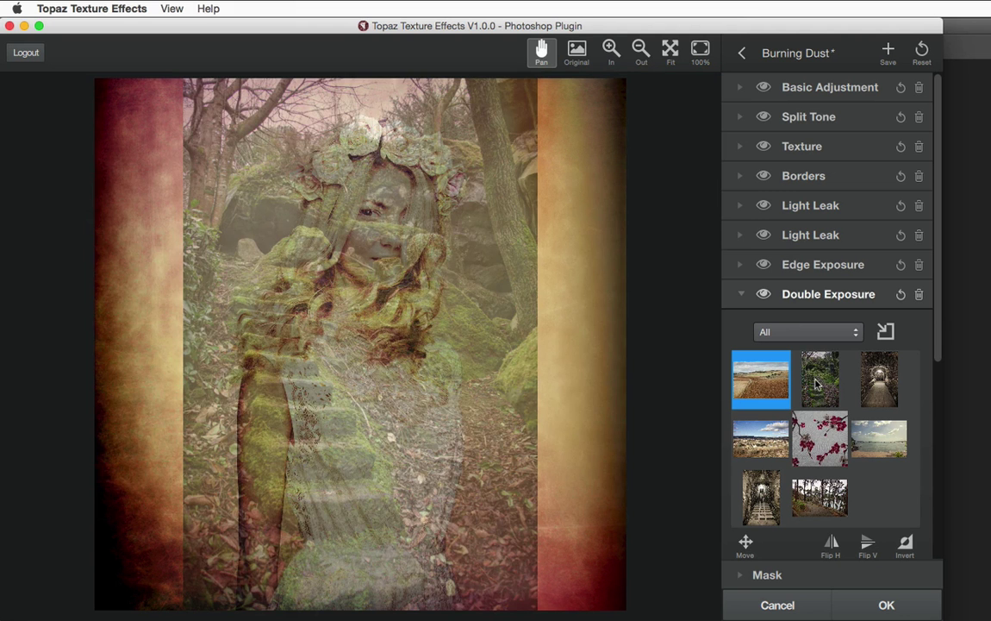
left_click(802, 335)
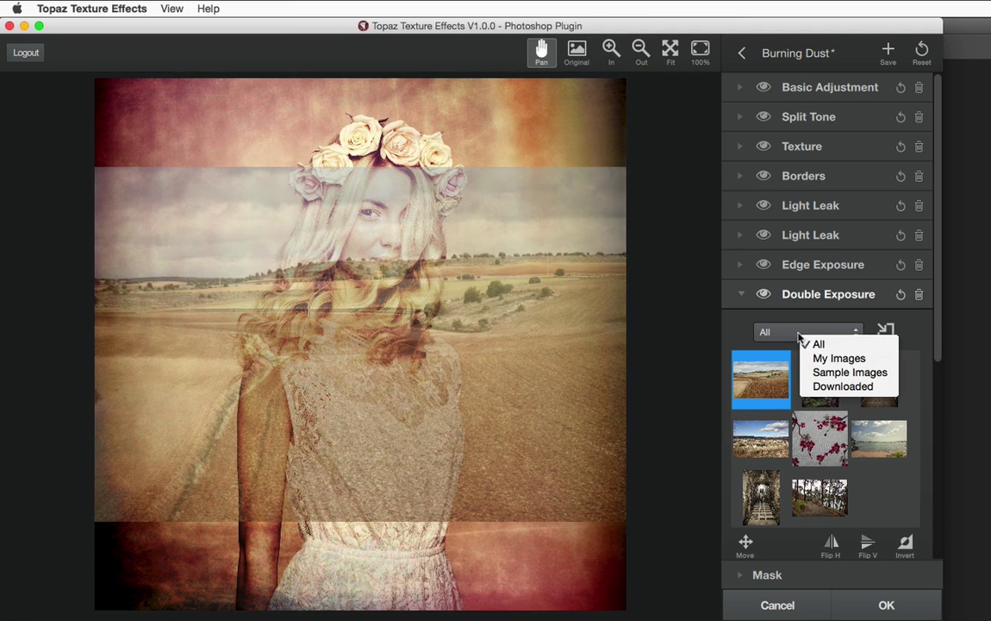
left_click(806, 344)
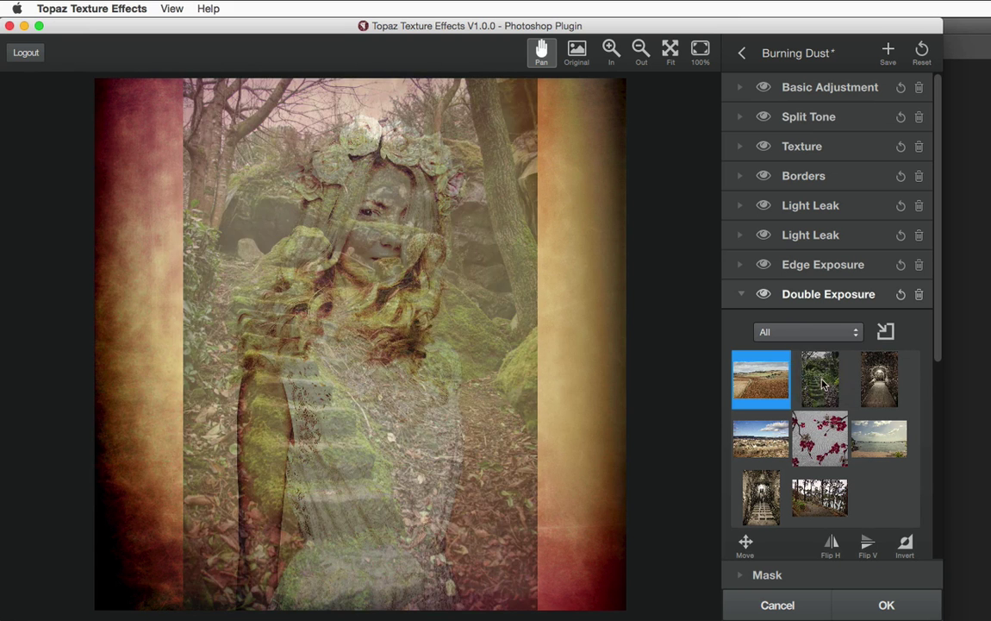
left_click(820, 379)
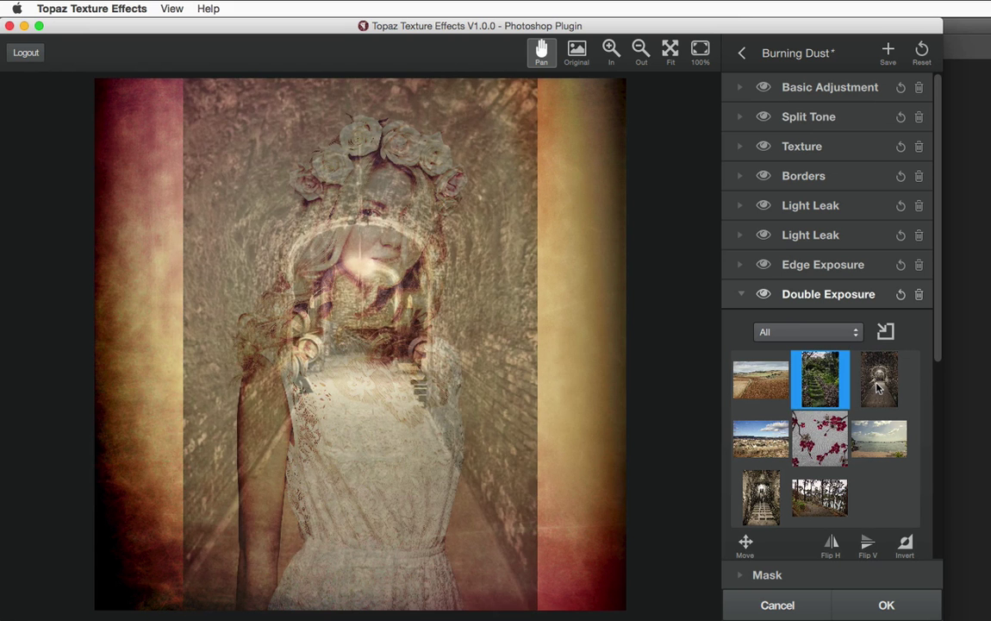
left_click(878, 388)
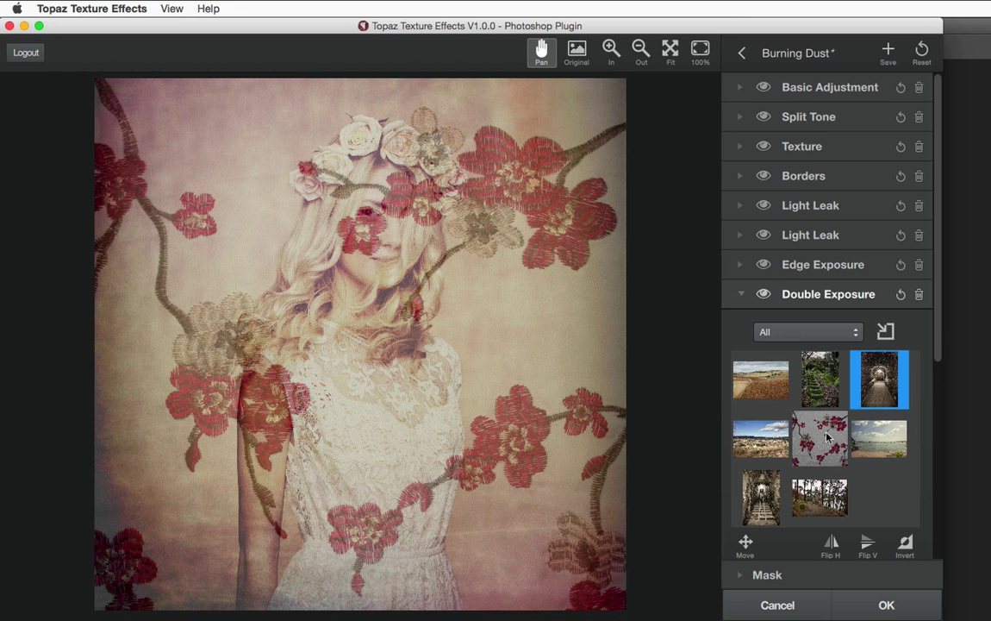
left_click(819, 439)
Step: Set the Double Exposure's opacity to 0.38 and its blending mode to Soft Light
left_click_drag(940, 326, 933, 475)
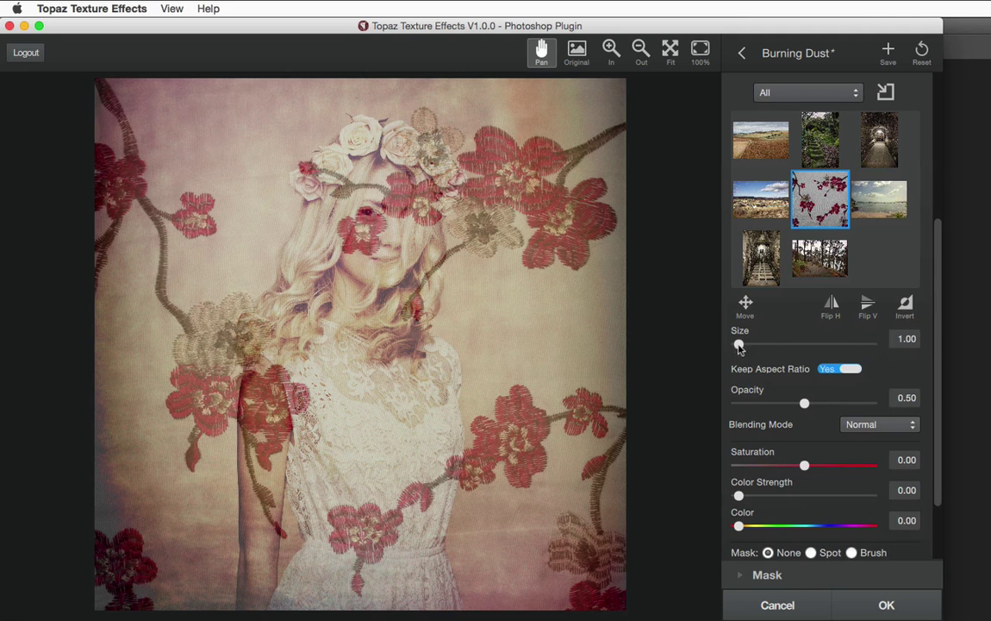
left_click_drag(739, 344, 713, 351)
left_click_drag(804, 403, 781, 403)
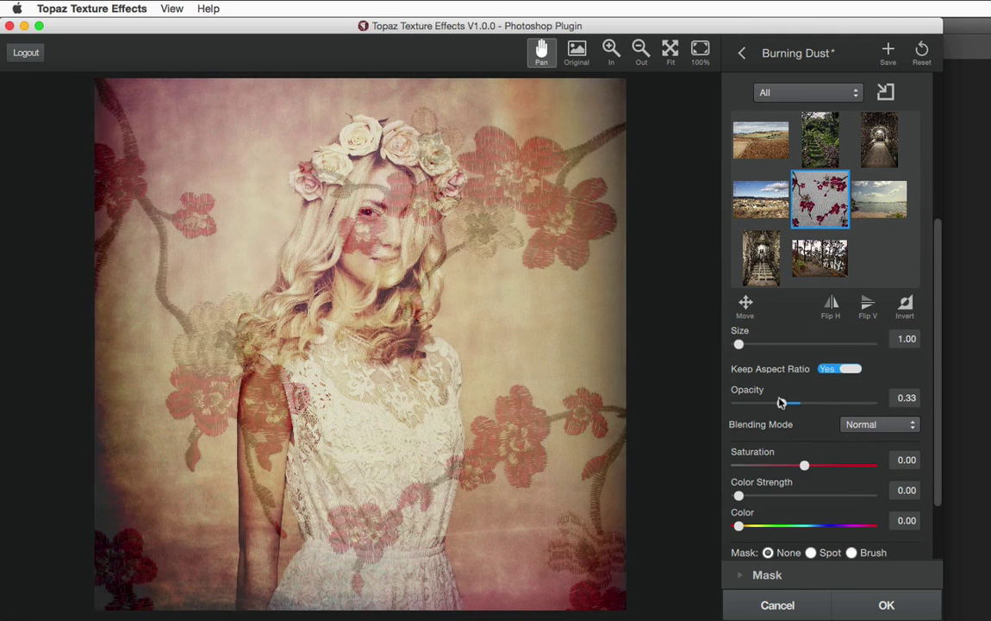
left_click(849, 423)
left_click(909, 229)
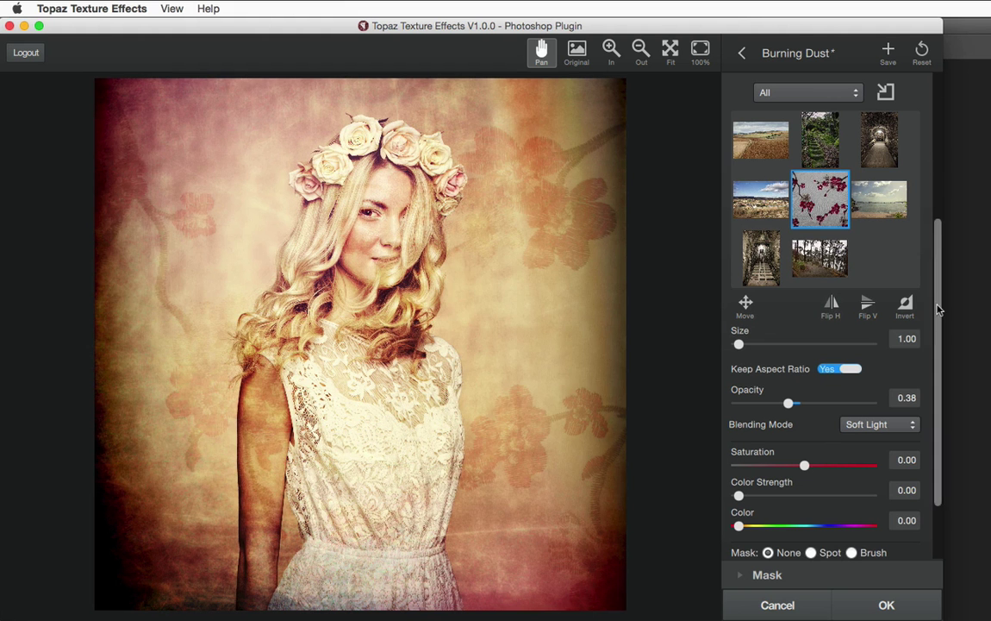
left_click_drag(939, 310, 932, 171)
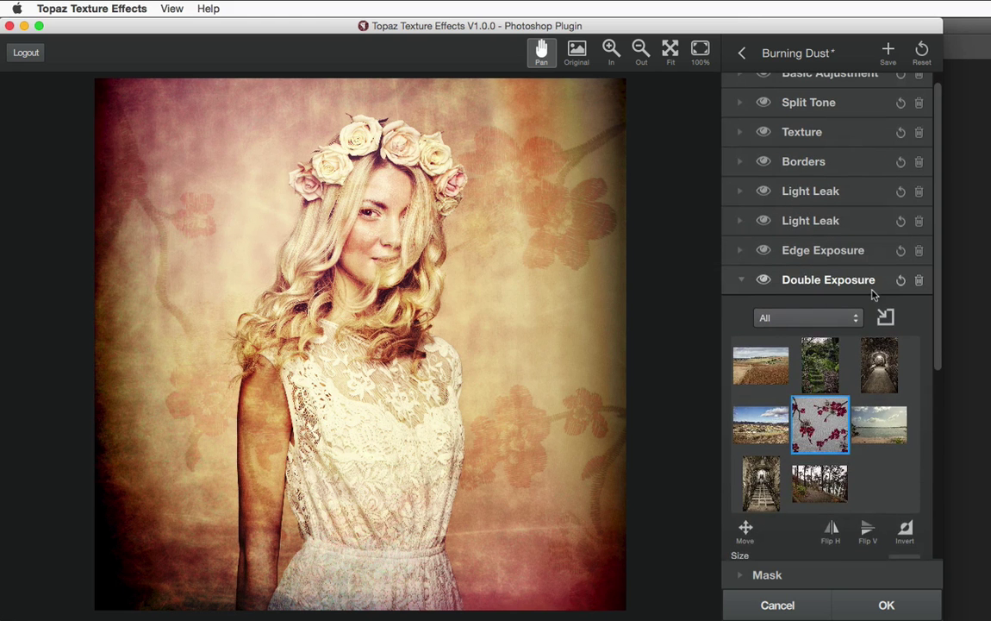
Step: Delete the Double Exposure adjustment and add a Dust/Scratches adjustment using the first texture in the third row
left_click(919, 281)
left_click(833, 317)
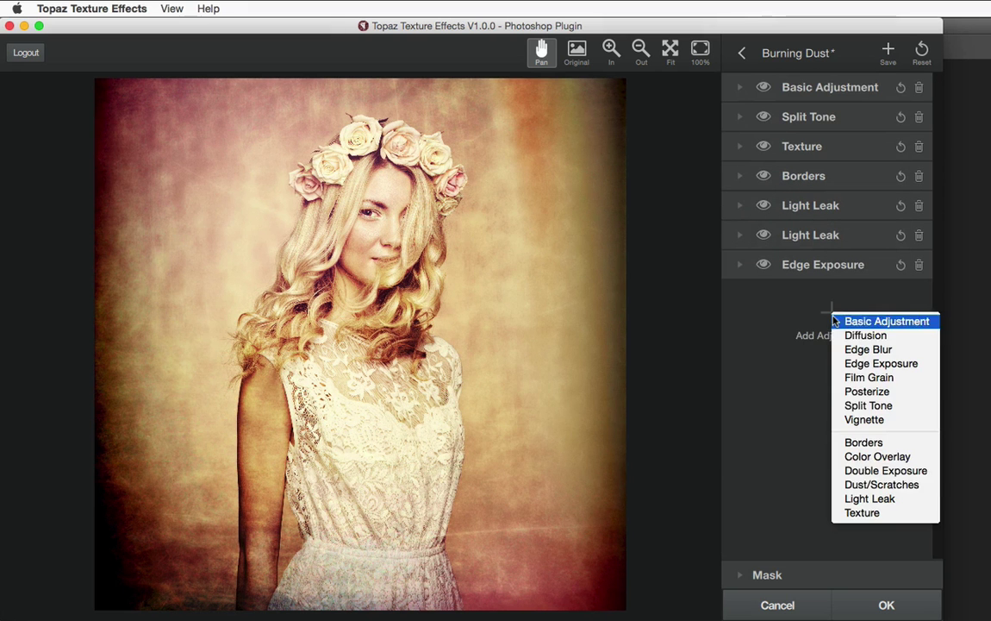
left_click(859, 485)
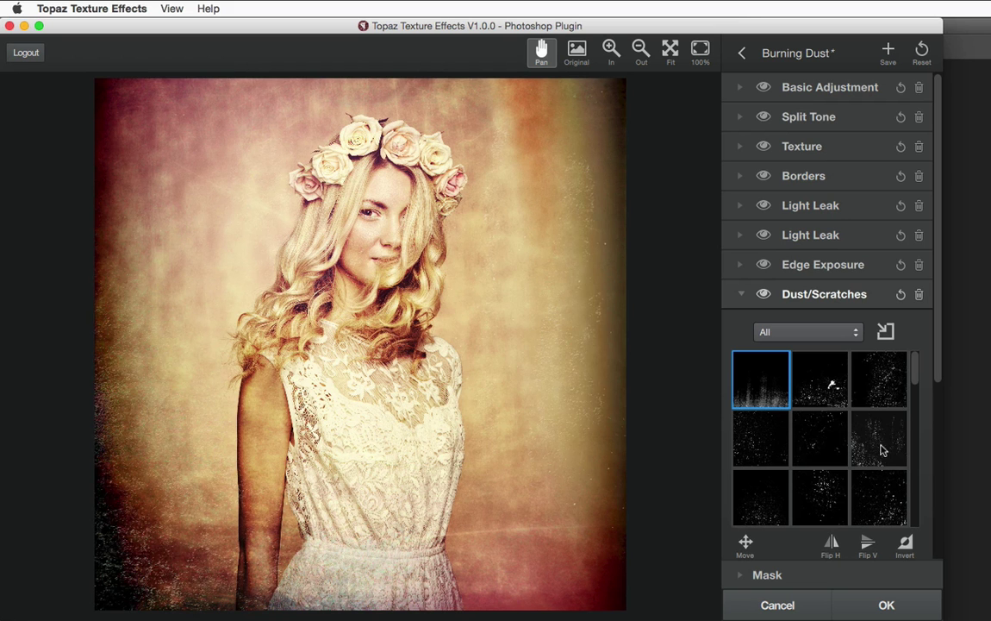
left_click(766, 497)
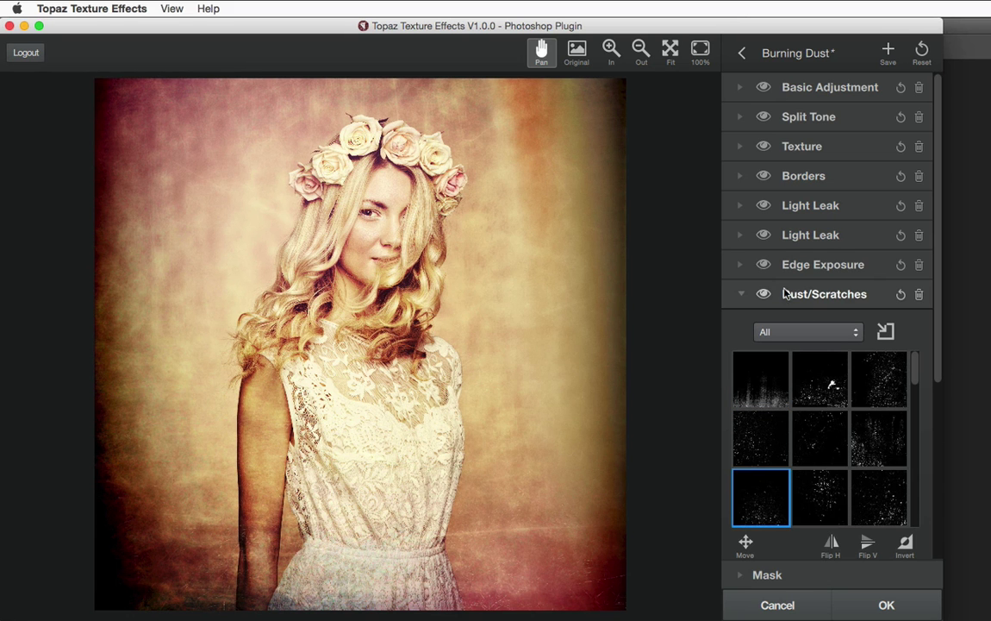
left_click(738, 294)
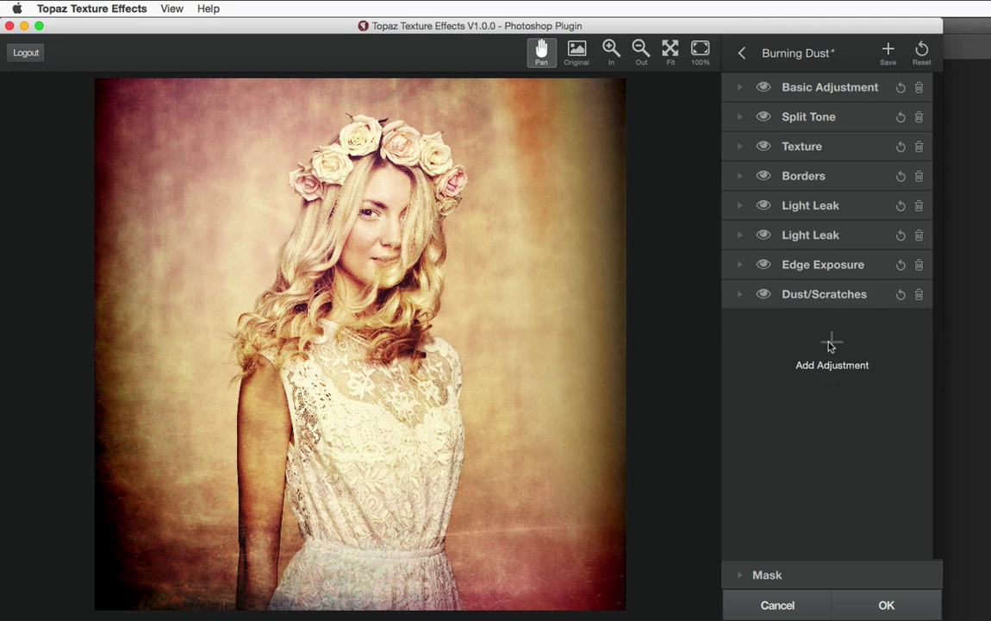
left_click(831, 344)
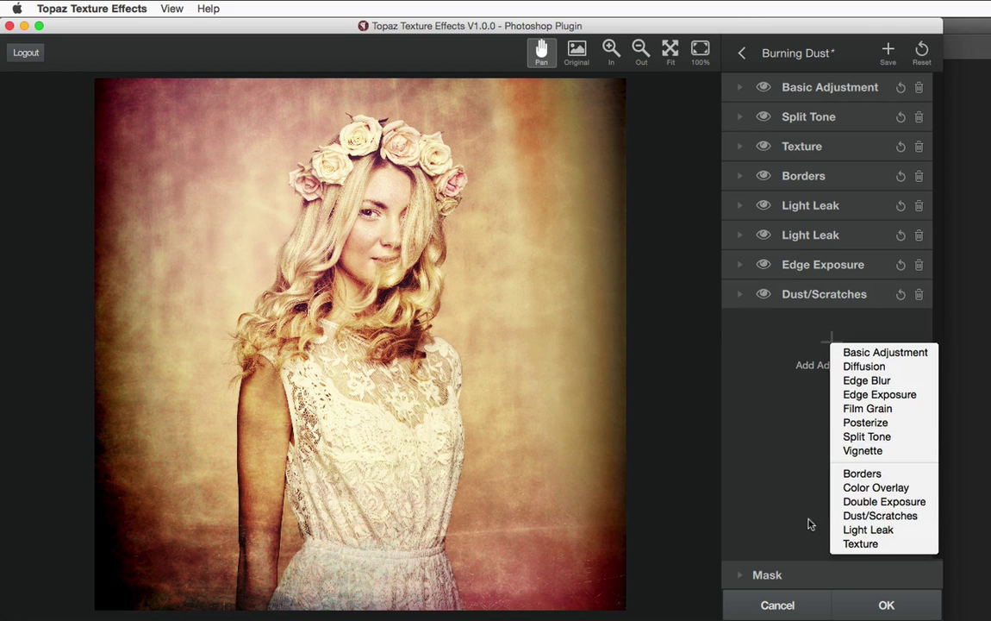
left_click(766, 419)
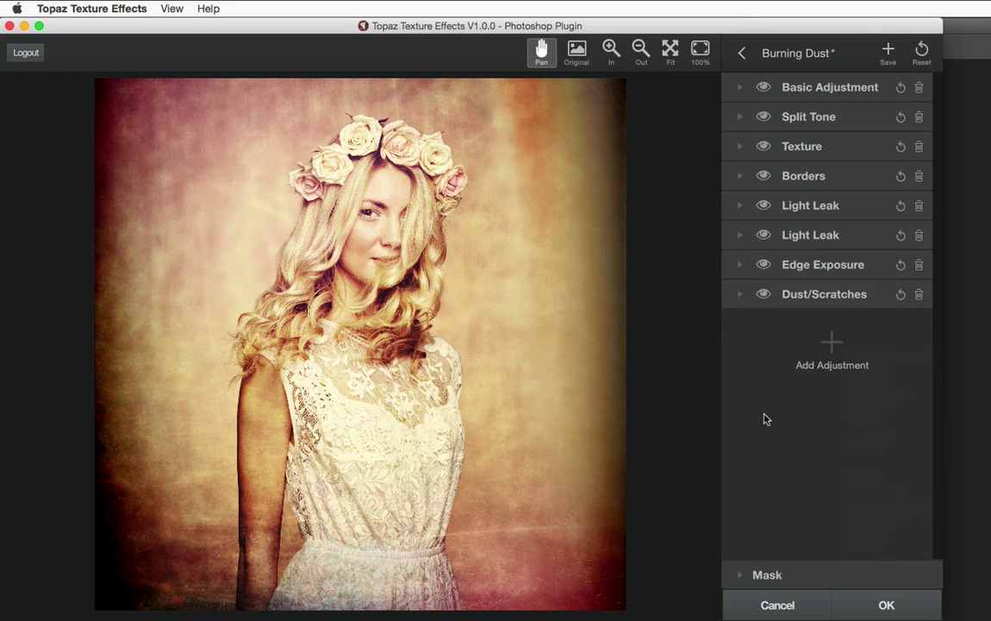
left_click(832, 344)
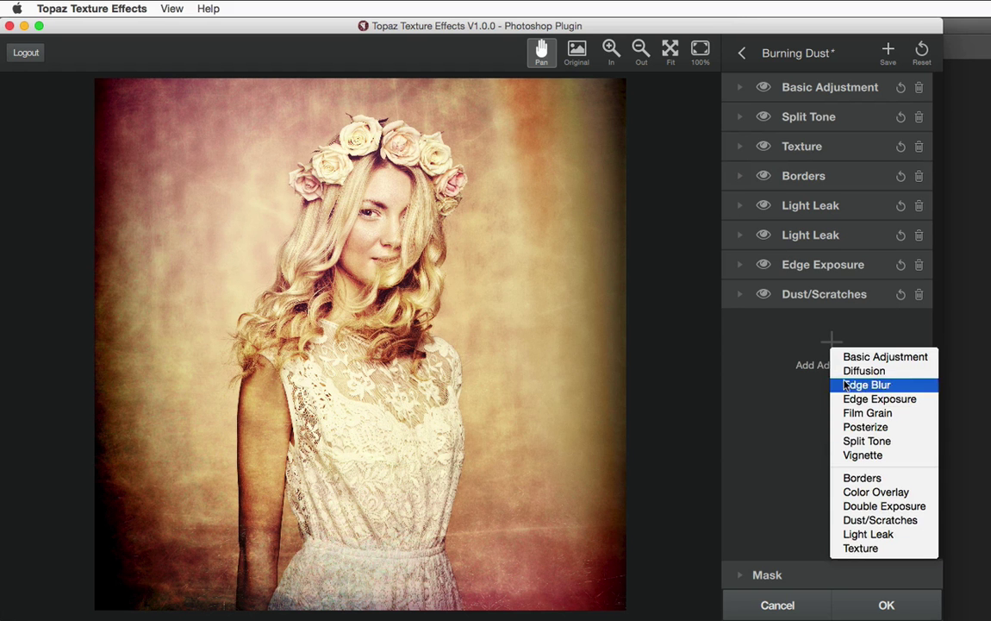
left_click(798, 346)
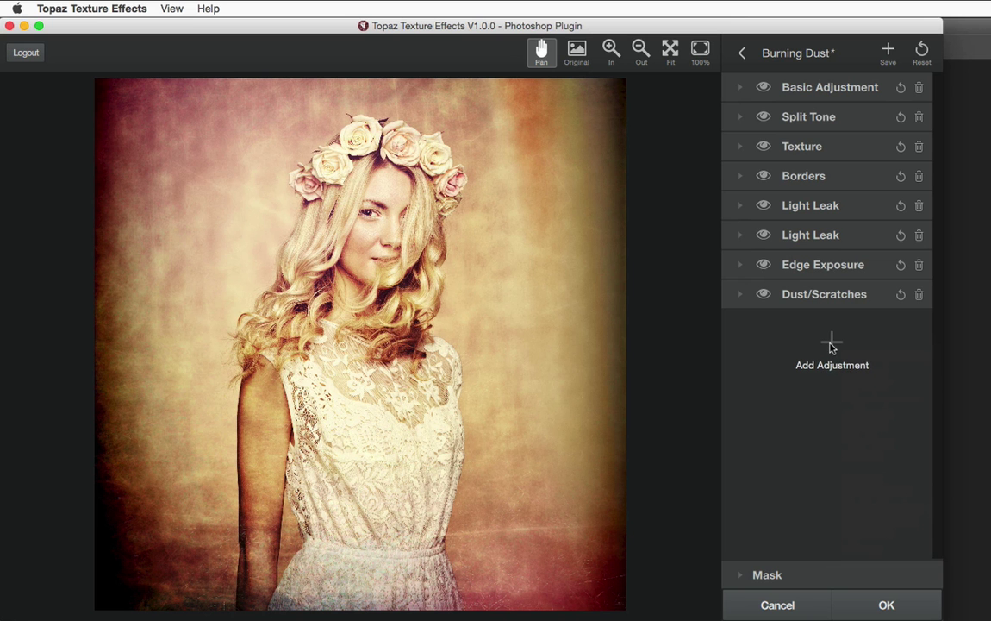
left_click(831, 344)
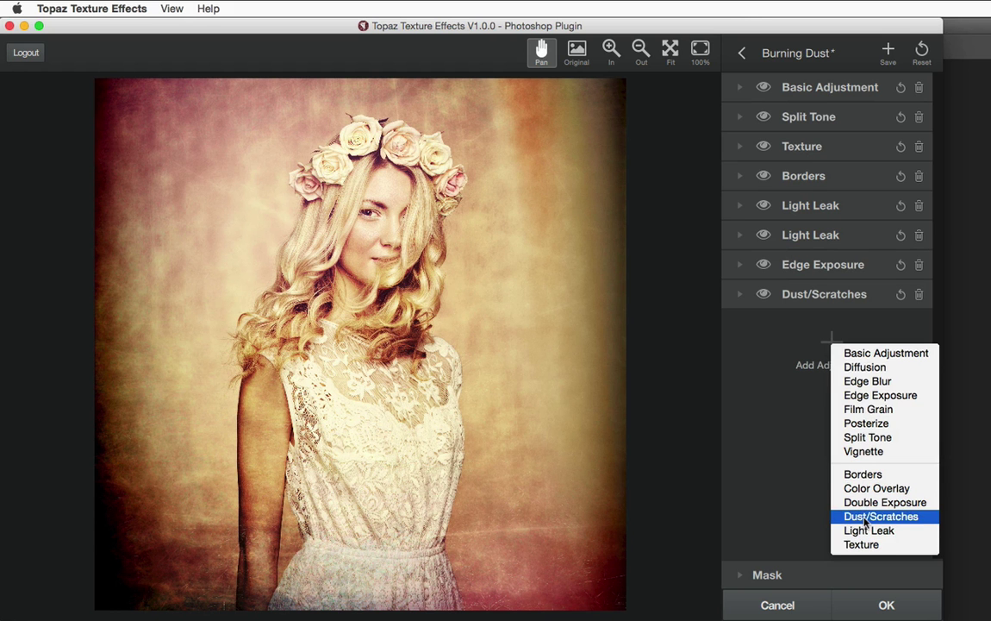
left_click(779, 353)
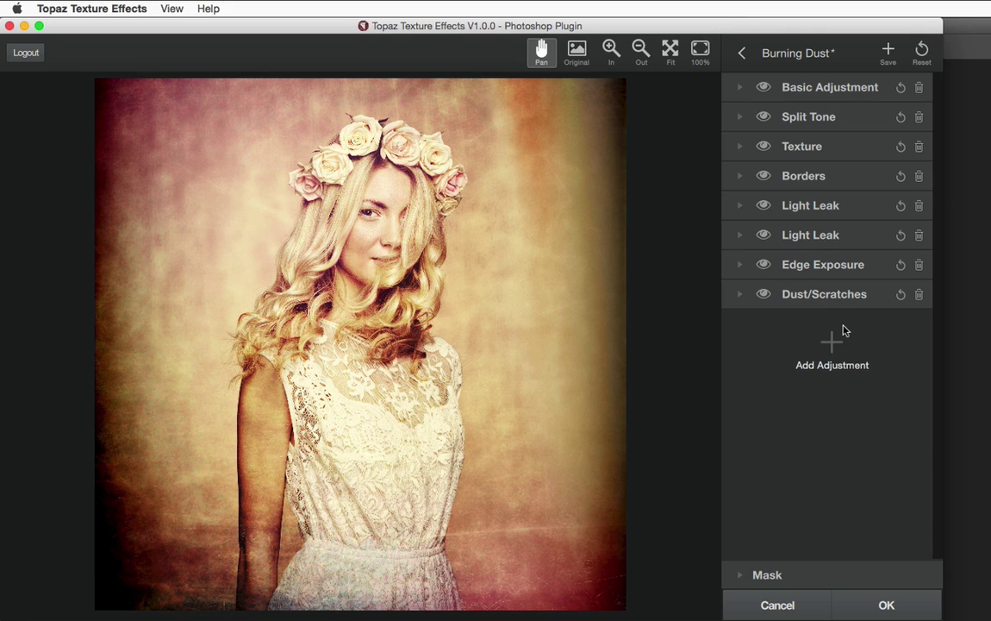
Step: Save the effect as "Burning Dust Modified" in the My Effects category with the Fashion tag
left_click(889, 52)
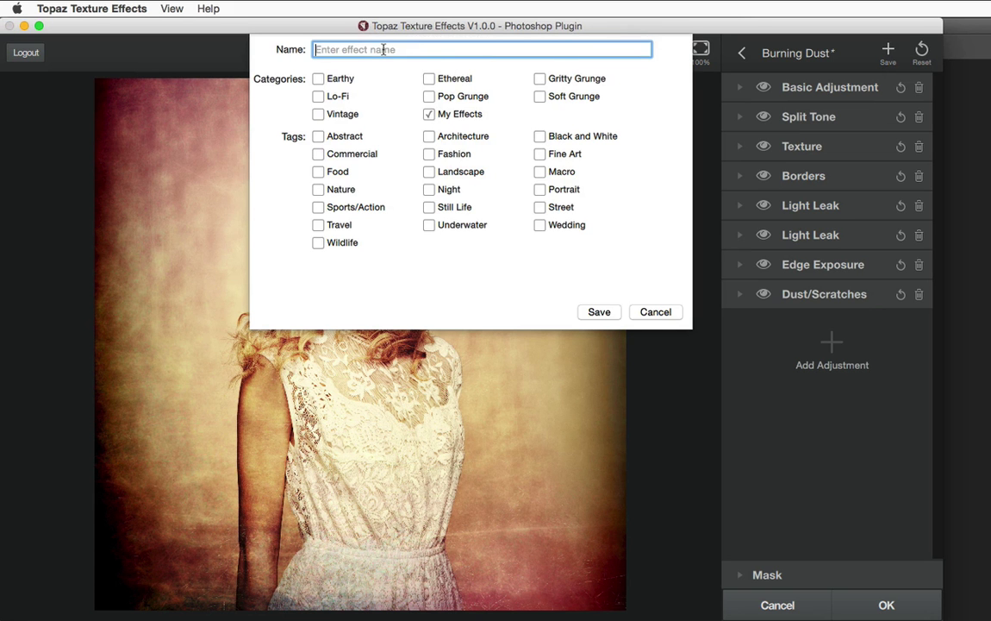
type("Burning Dust Modifi")
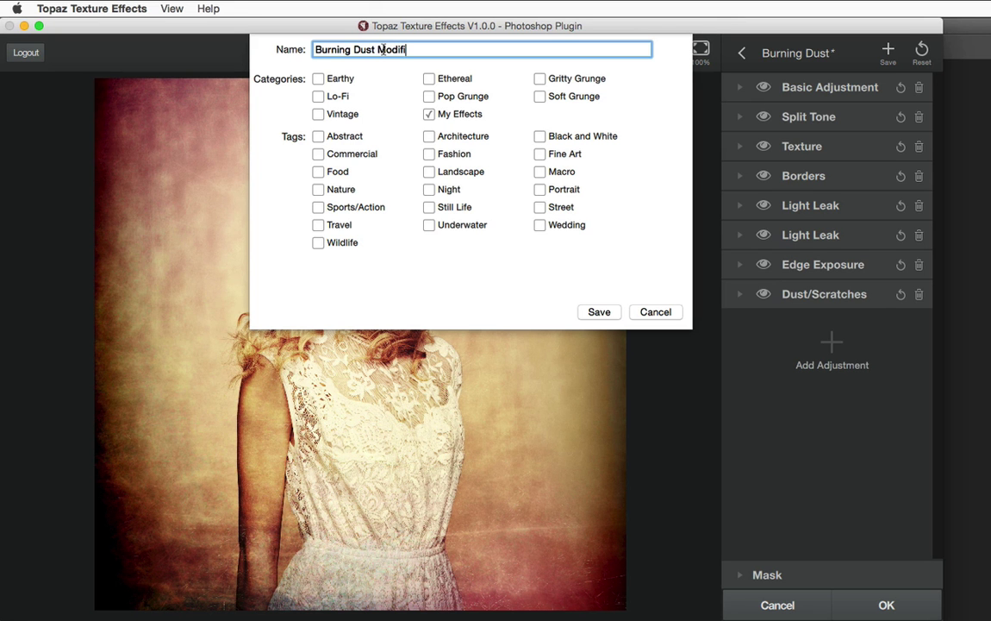
type("ed")
left_click(600, 312)
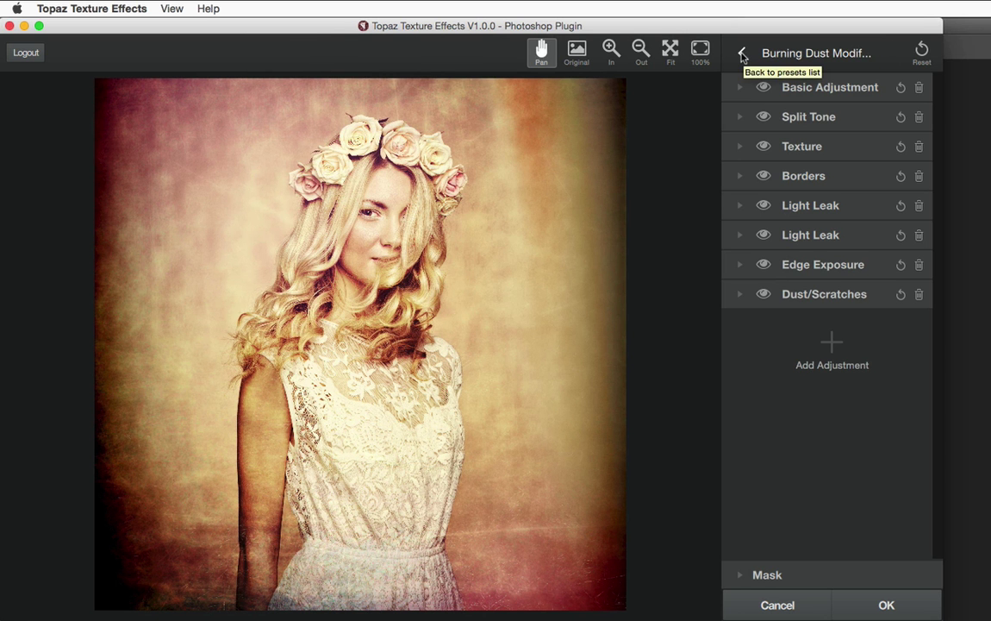
Step: Return to the presets list and view the All Effects and My Effects collections
left_click(741, 57)
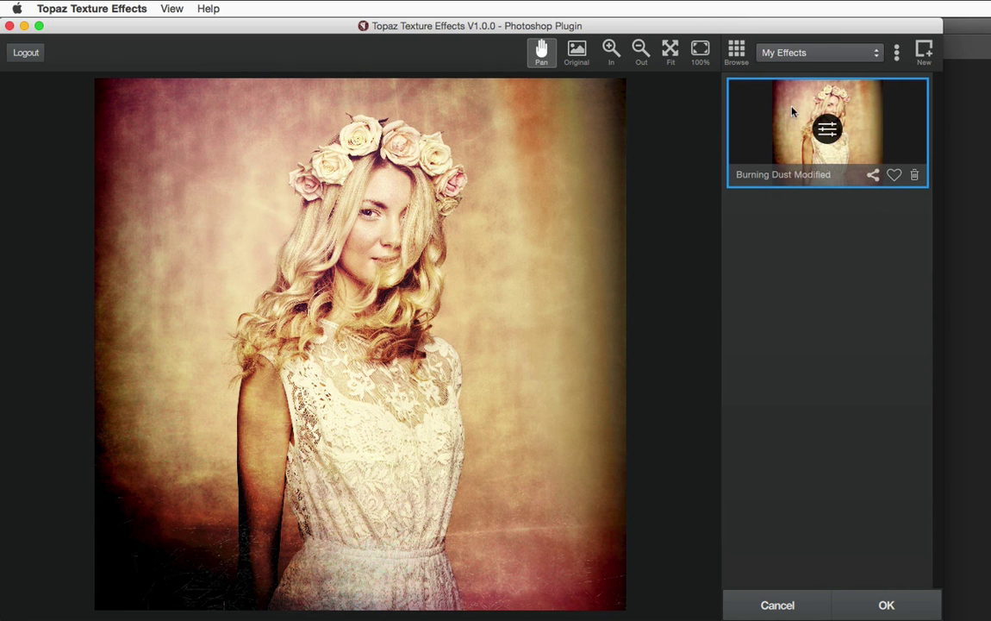
left_click(804, 53)
left_click(828, 90)
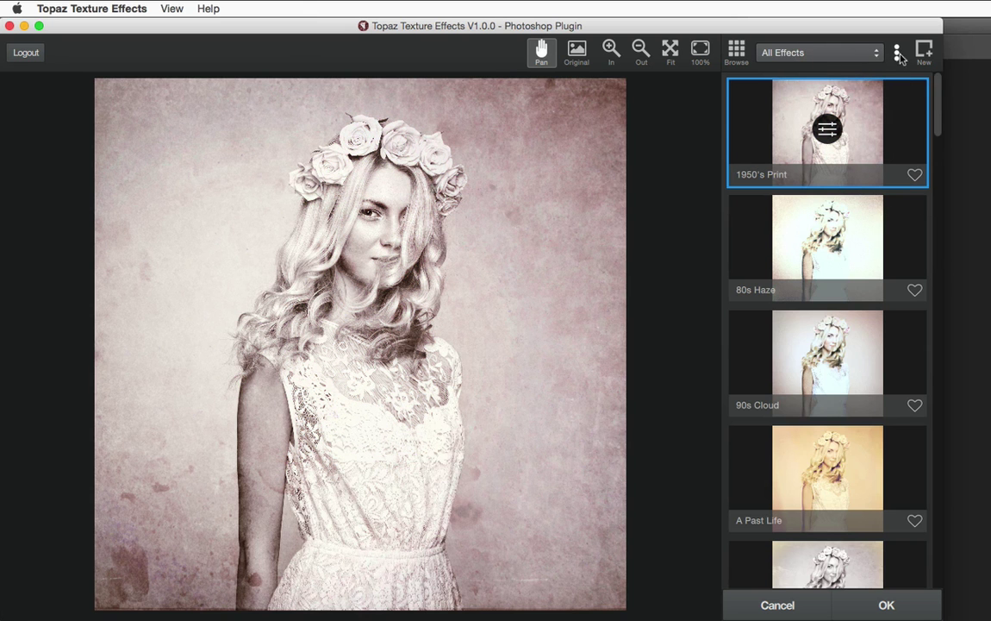
left_click(900, 57)
left_click(910, 63)
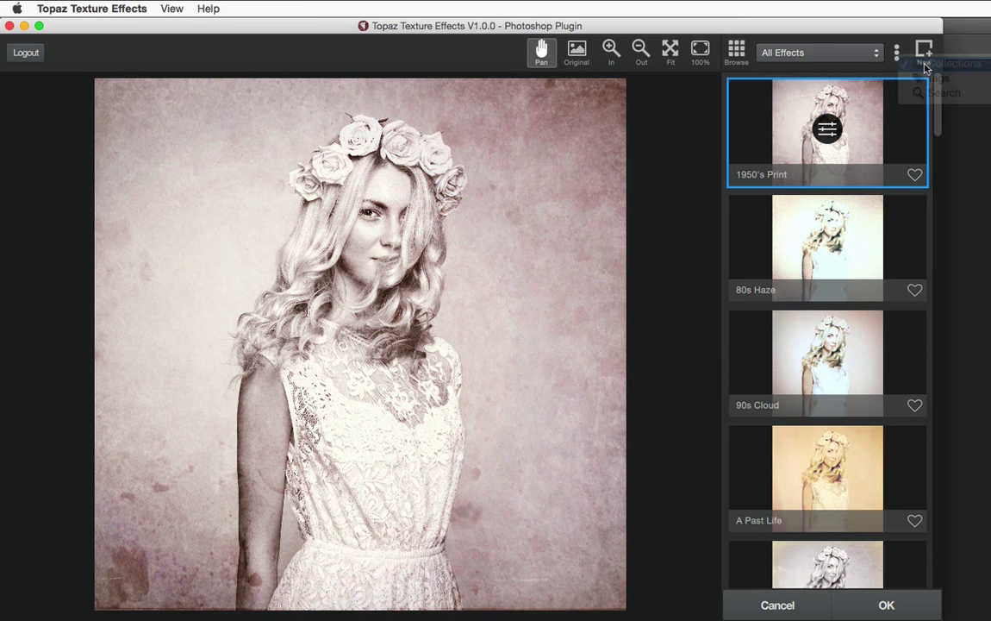
left_click(791, 54)
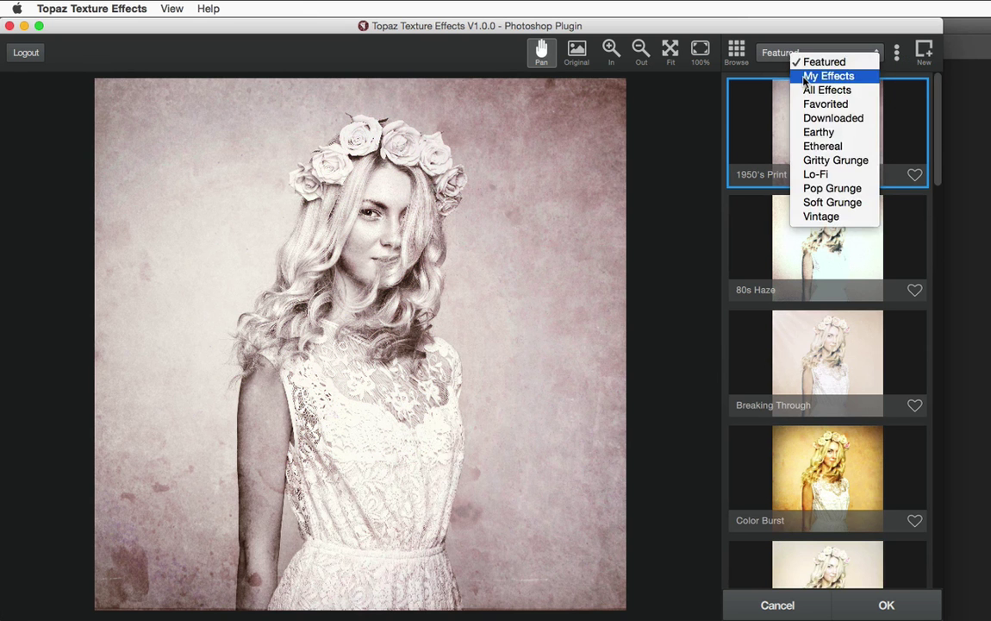
left_click(807, 73)
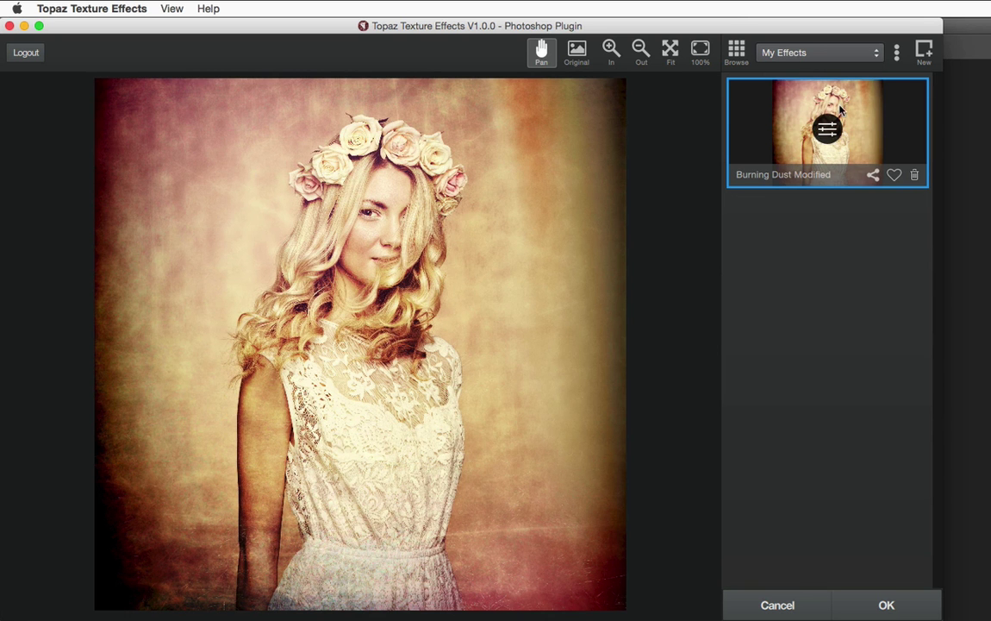
left_click(801, 54)
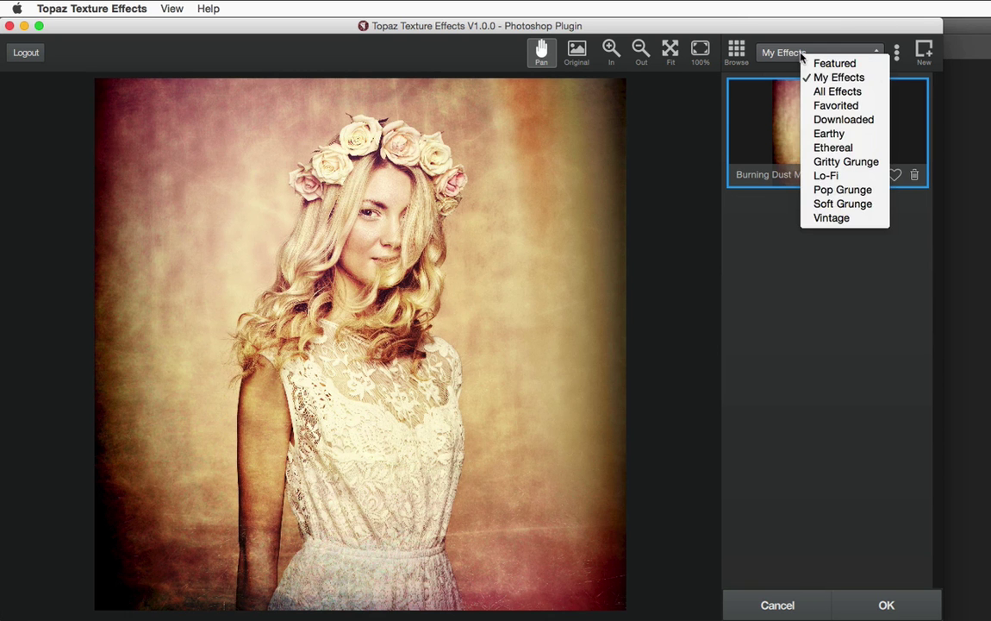
left_click(801, 54)
Step: Filter the presets by the Fashion tag and apply the Burning Dust Modified effect
left_click(896, 52)
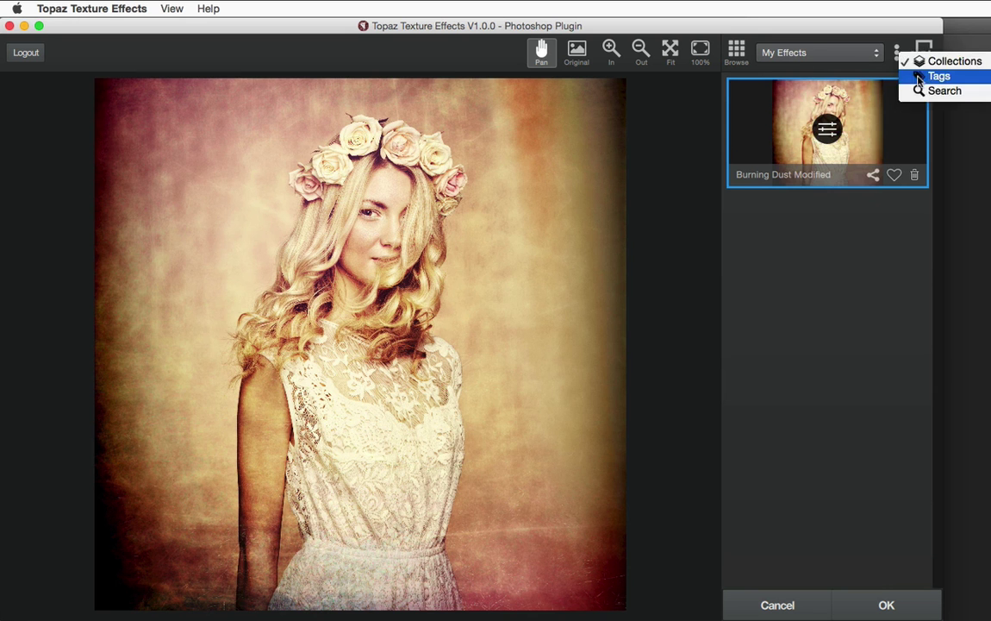
left_click(919, 77)
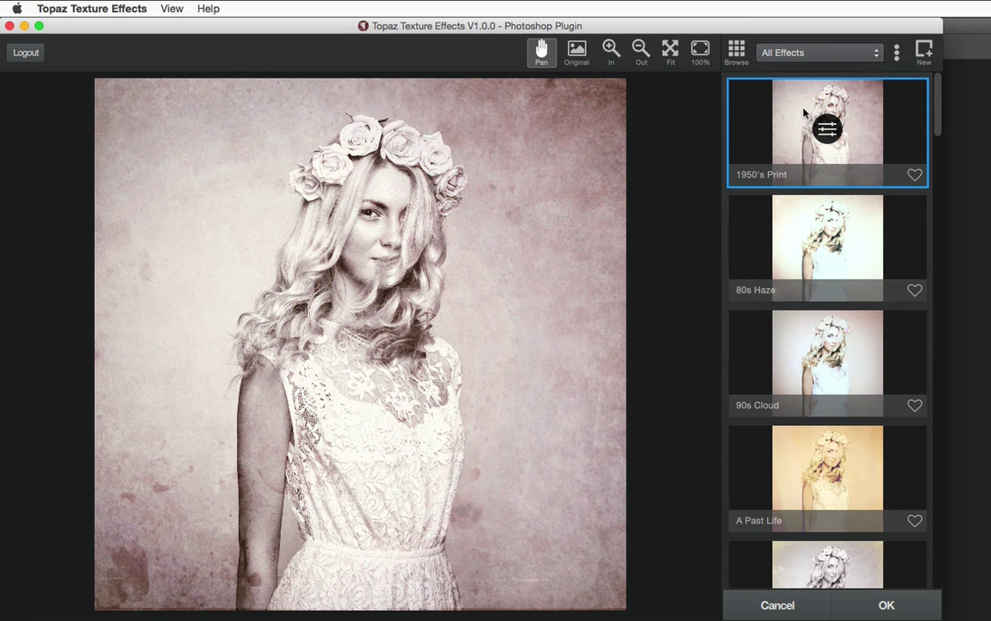
left_click(819, 52)
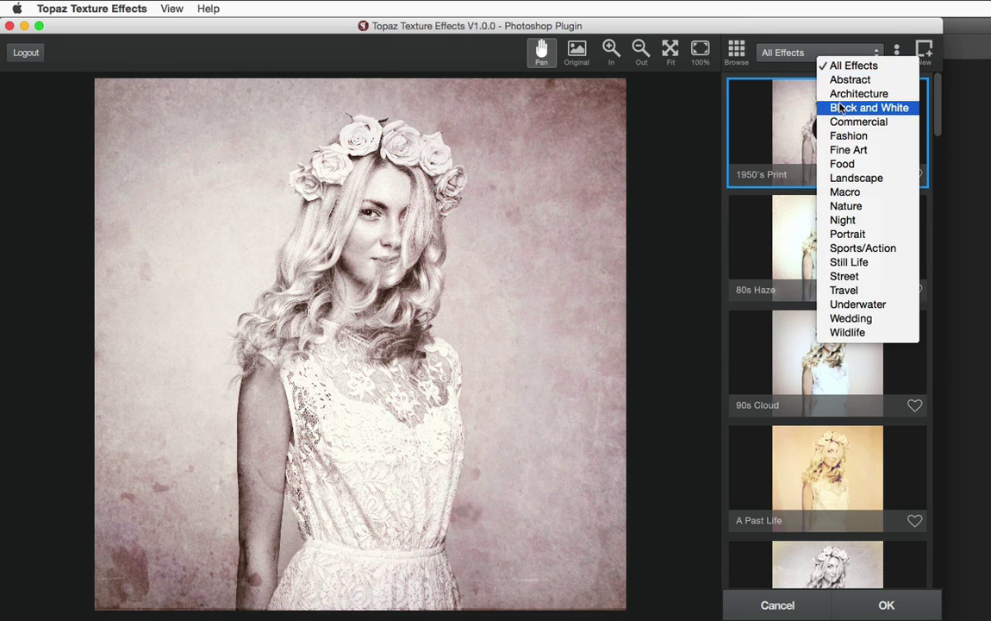
left_click(843, 136)
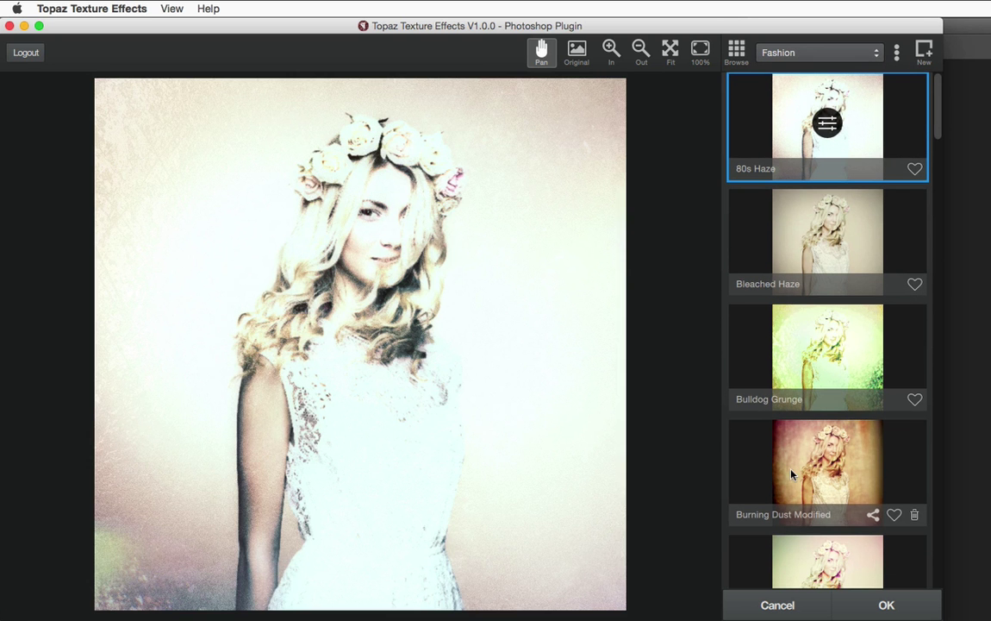
left_click(793, 472)
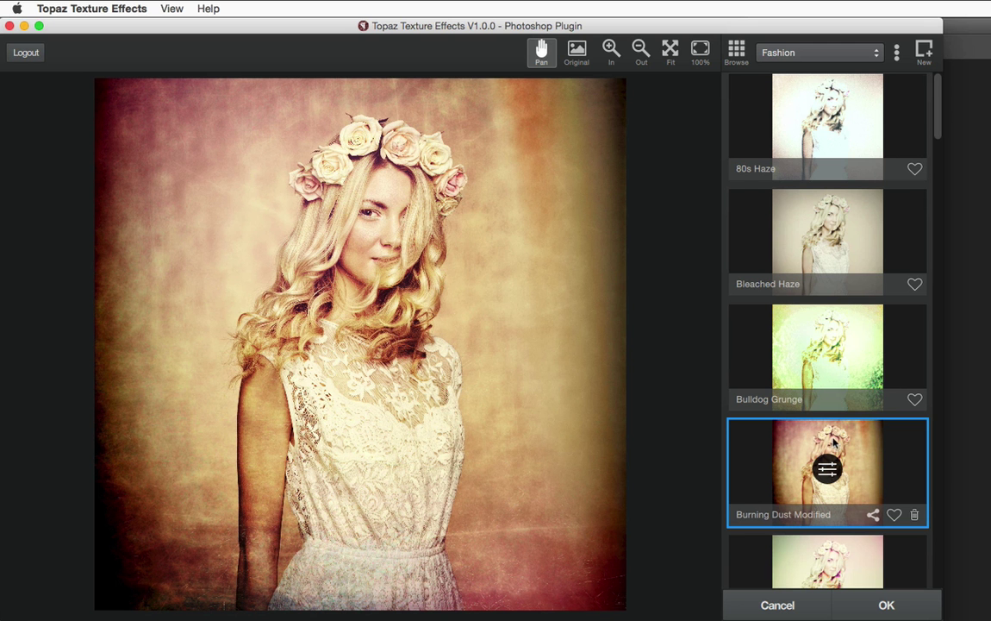
Step: Share the Burning Dust Modified effect with the Topaz community and dismiss the sharing message permanently
scroll(843, 440, "down", 1)
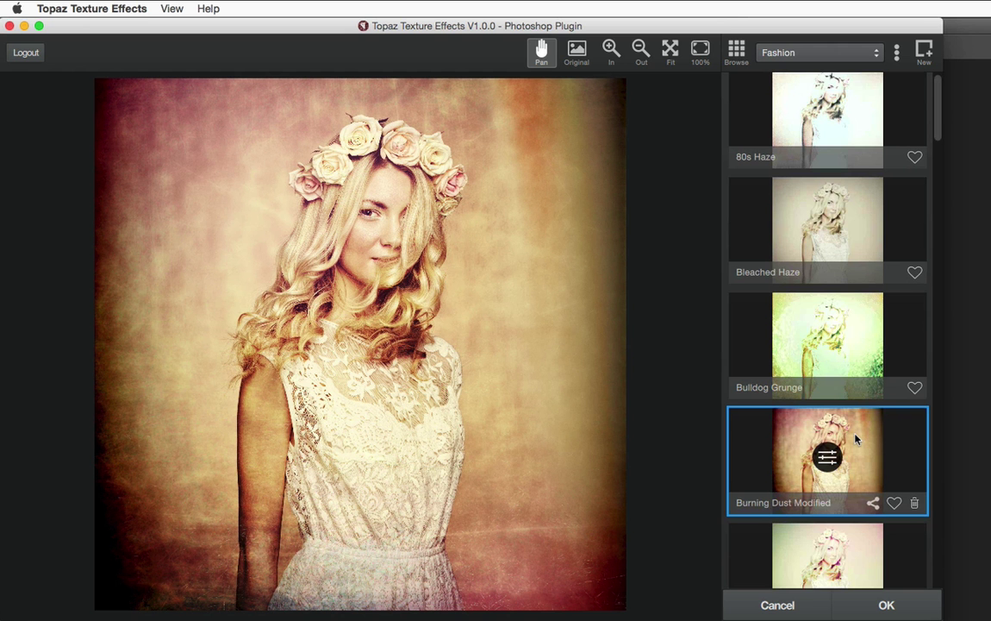
scroll(861, 438, "down", 2)
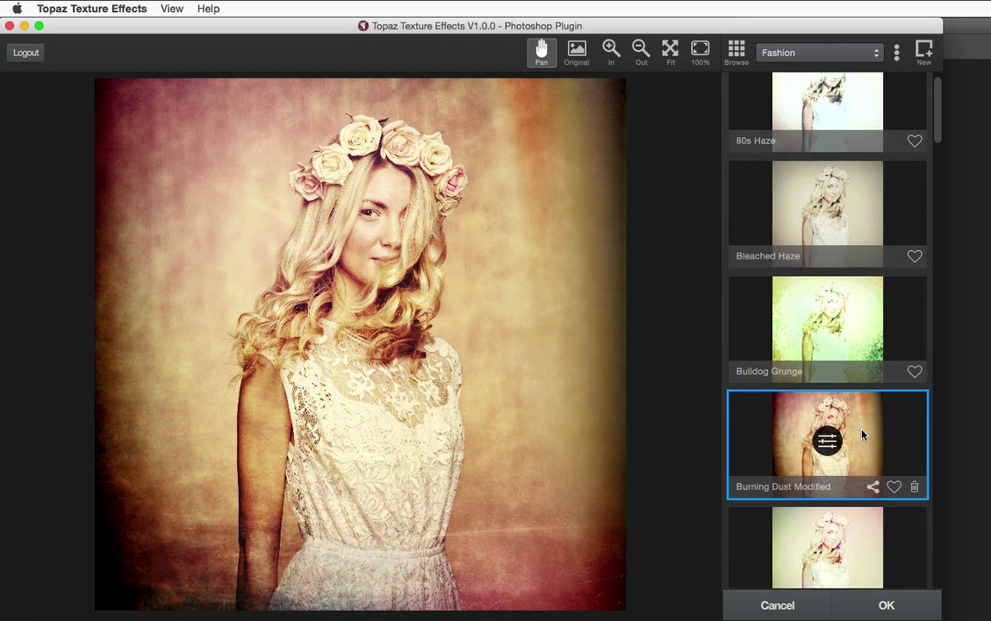
scroll(865, 436, "down", 2)
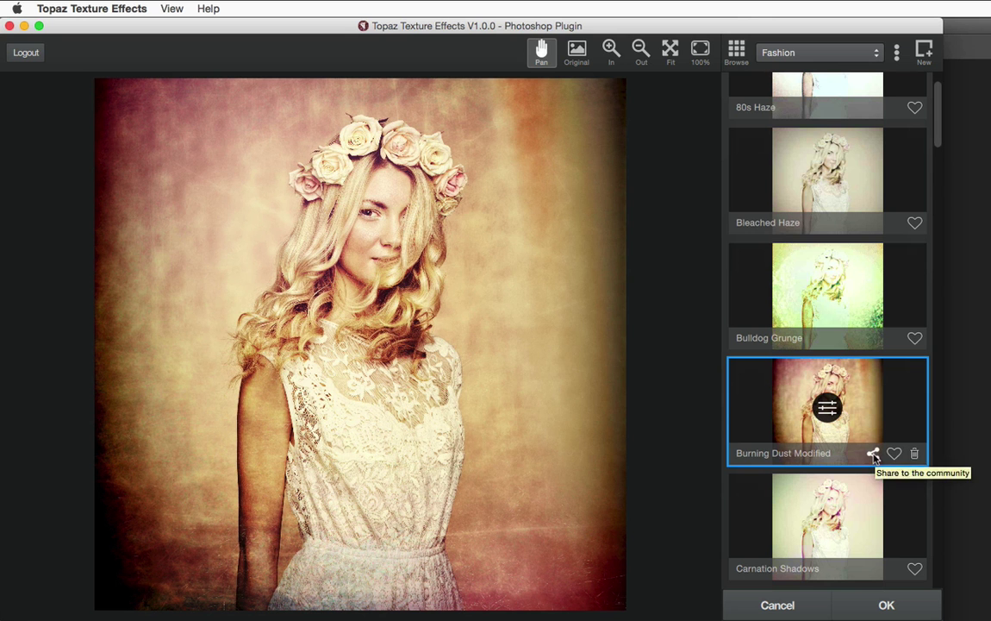
left_click(874, 455)
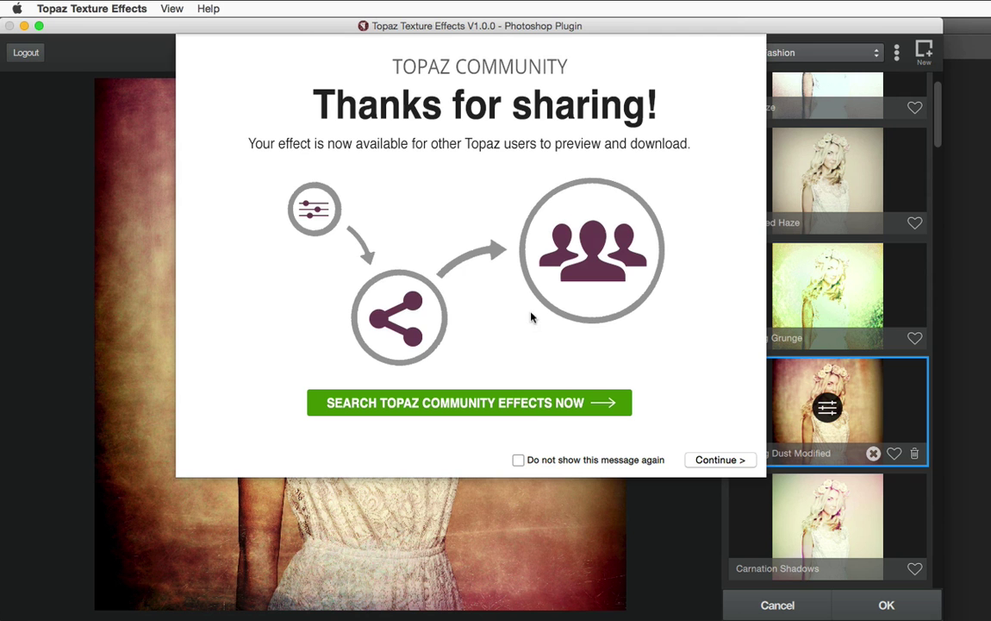
left_click(518, 460)
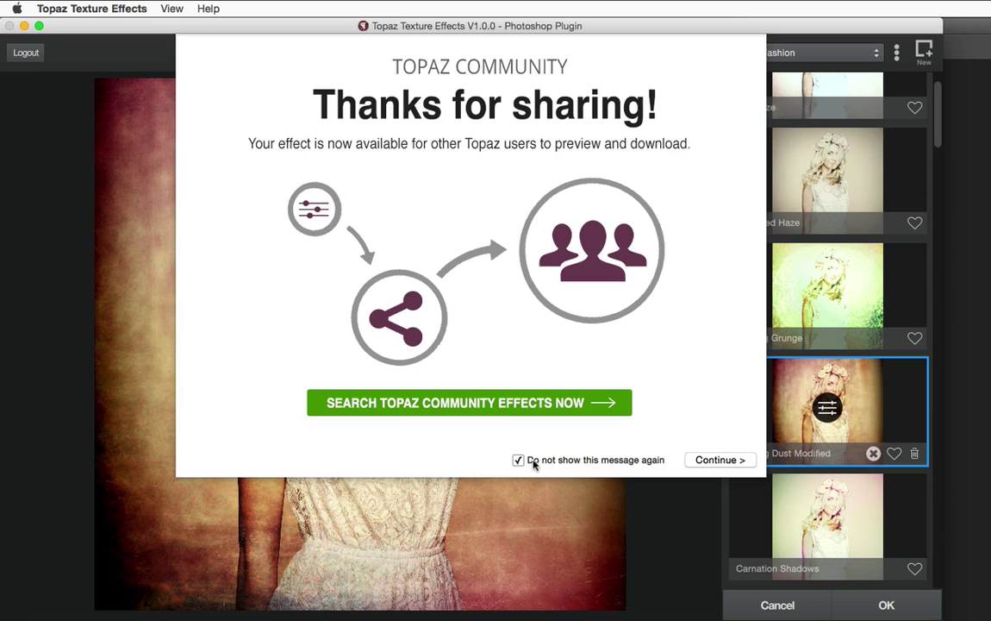
left_click(704, 461)
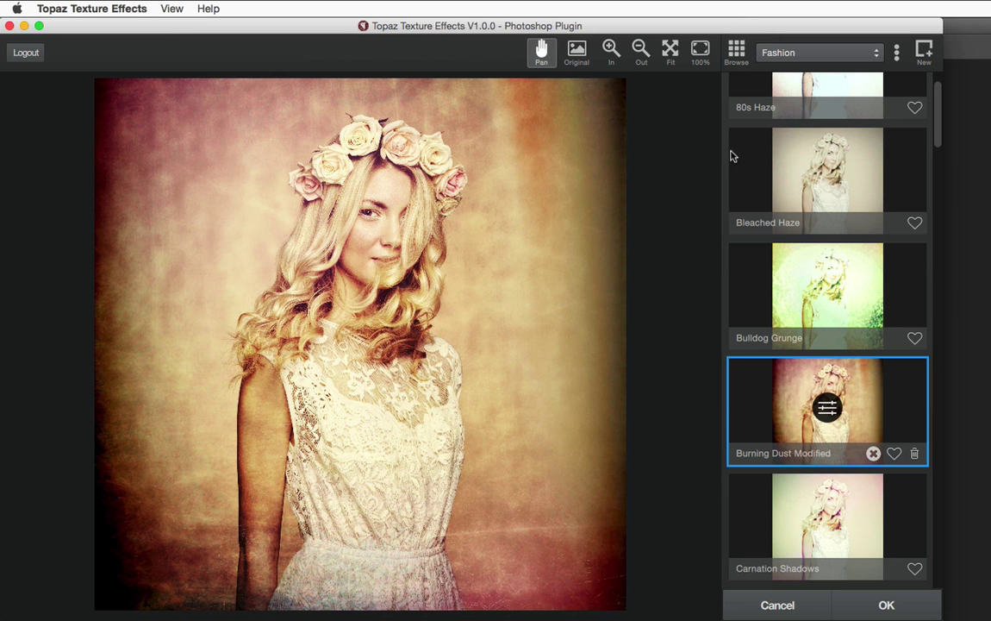
Step: Browse the community effects filtered to My Shared Effects and compare the details of the two Burning Dust Modified entries
left_click(735, 54)
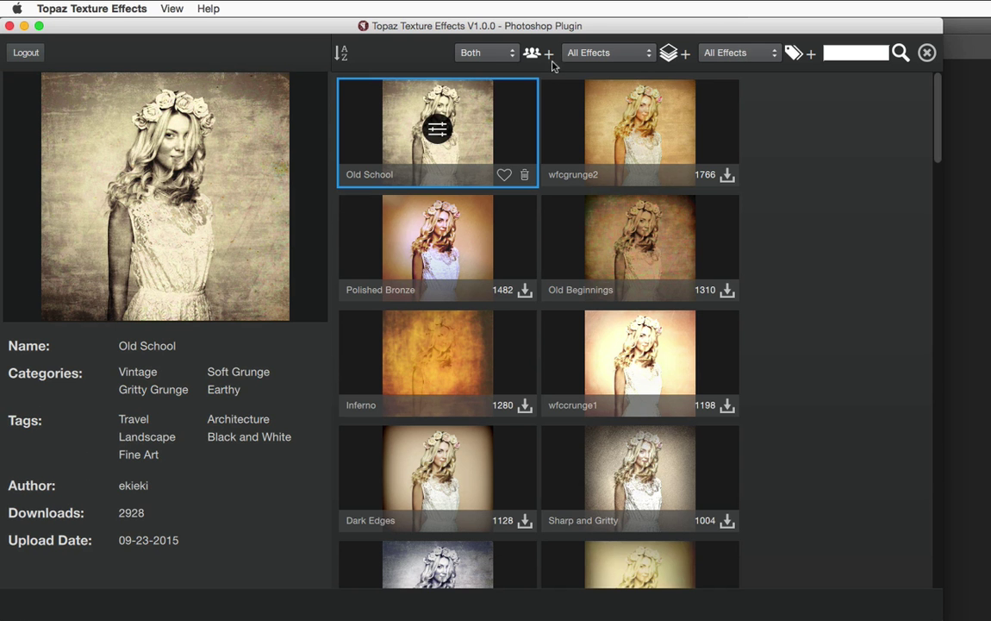
left_click(611, 53)
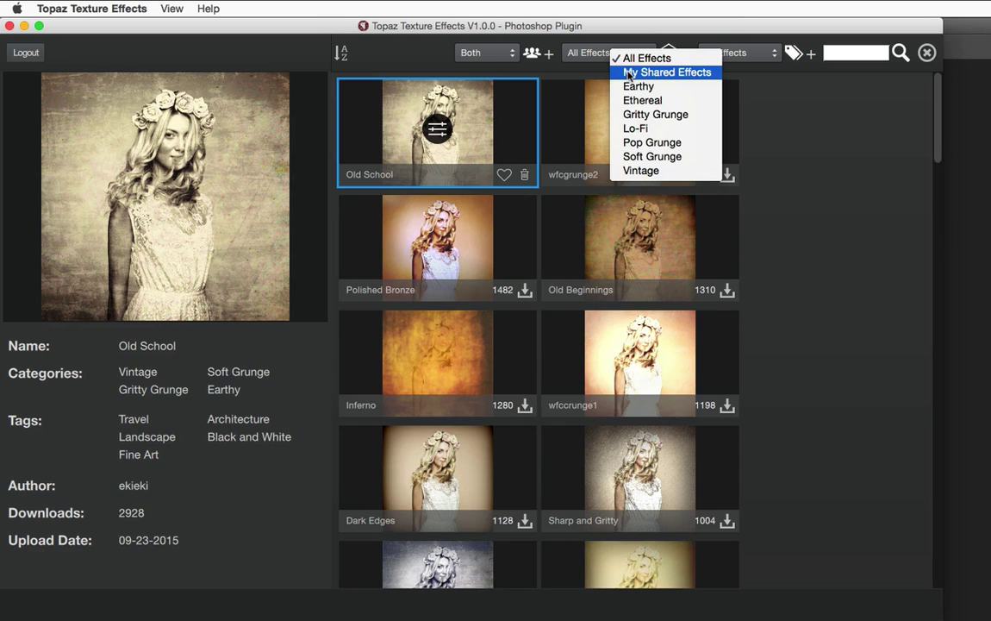
left_click(628, 73)
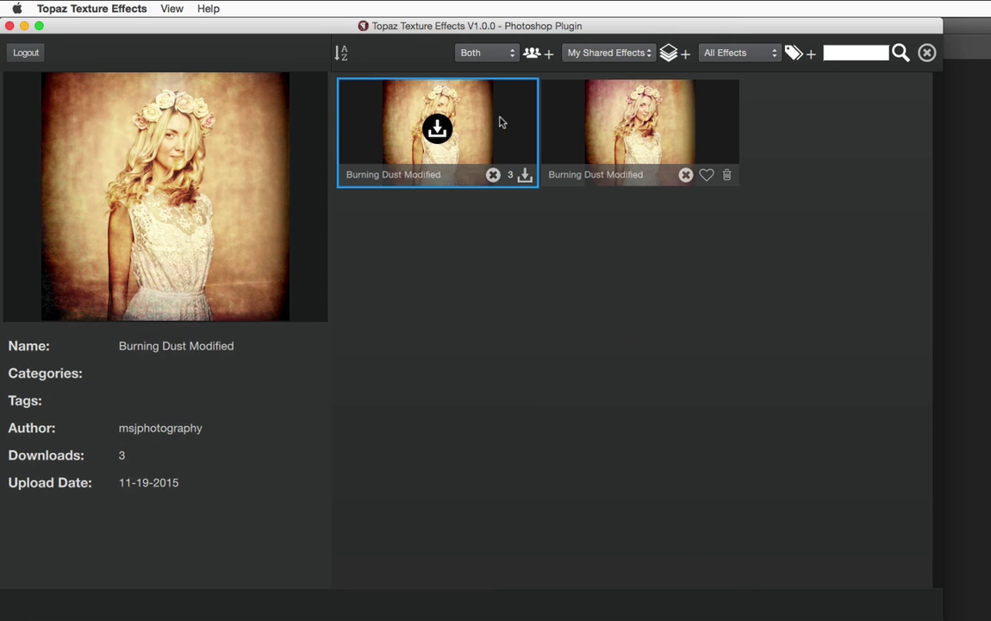
left_click(607, 121)
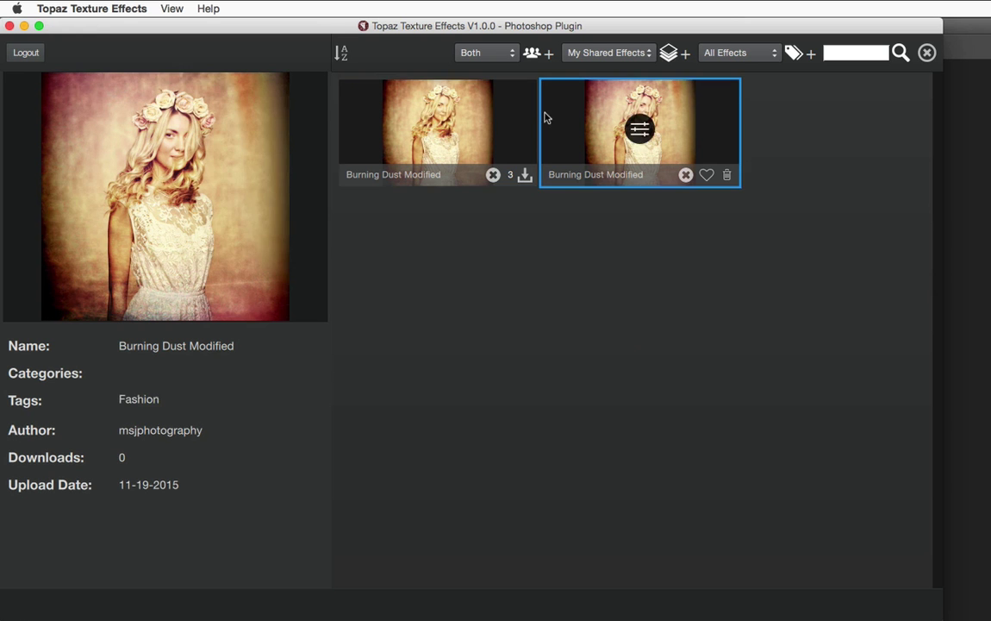
left_click(460, 113)
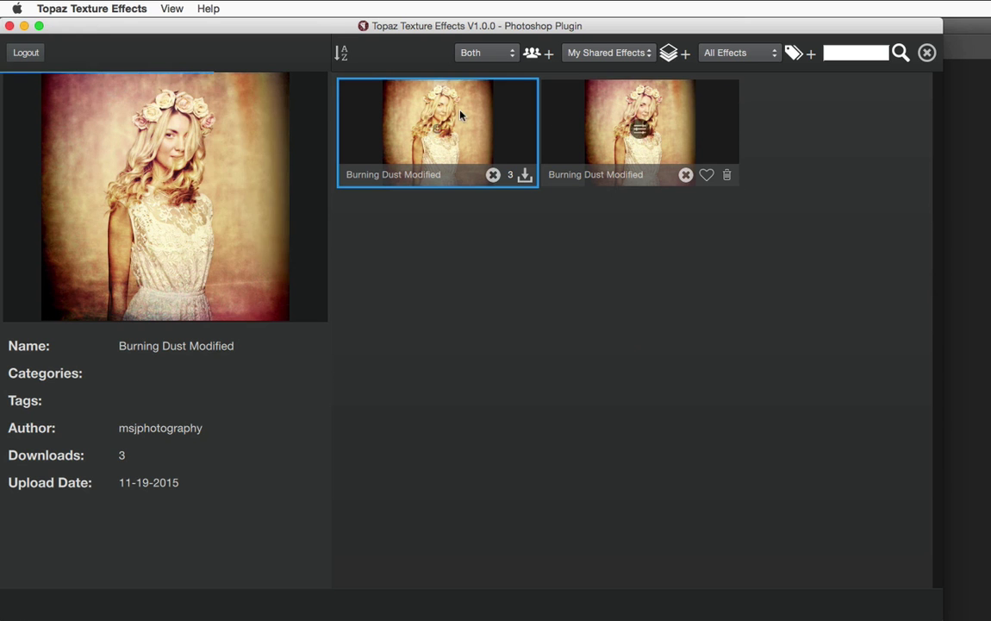
Step: Remove both shared Burning Dust Modified effects from the Topaz community cloud
left_click(606, 110)
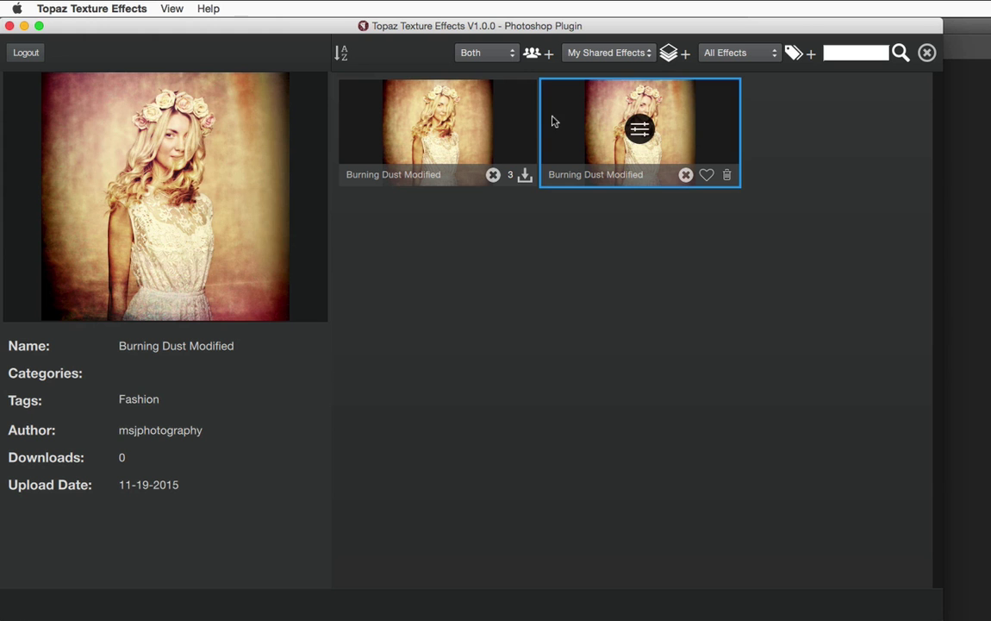
left_click(476, 99)
left_click(617, 109)
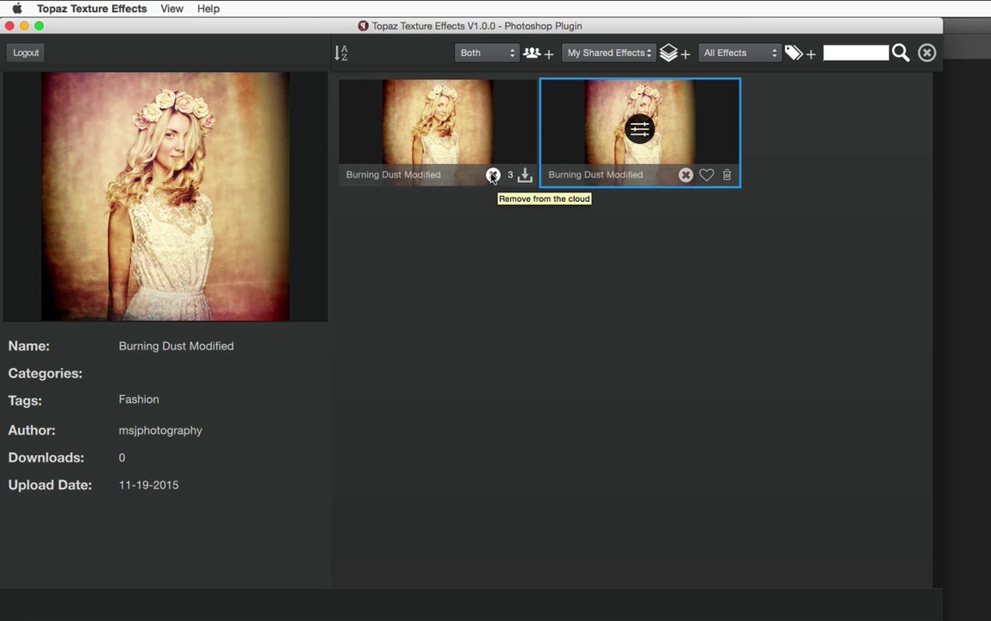
left_click(479, 130)
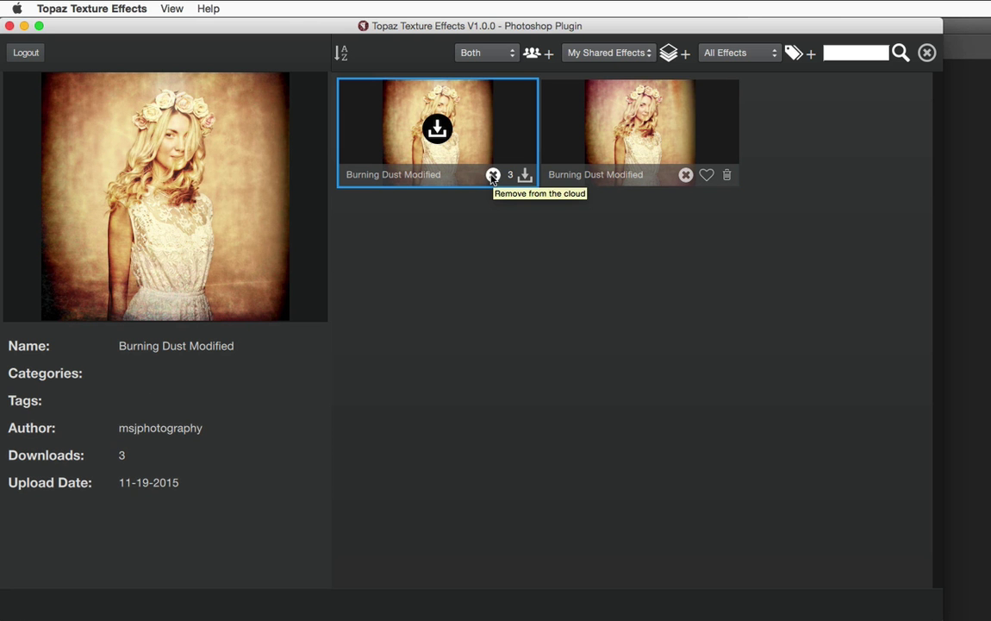
left_click(492, 176)
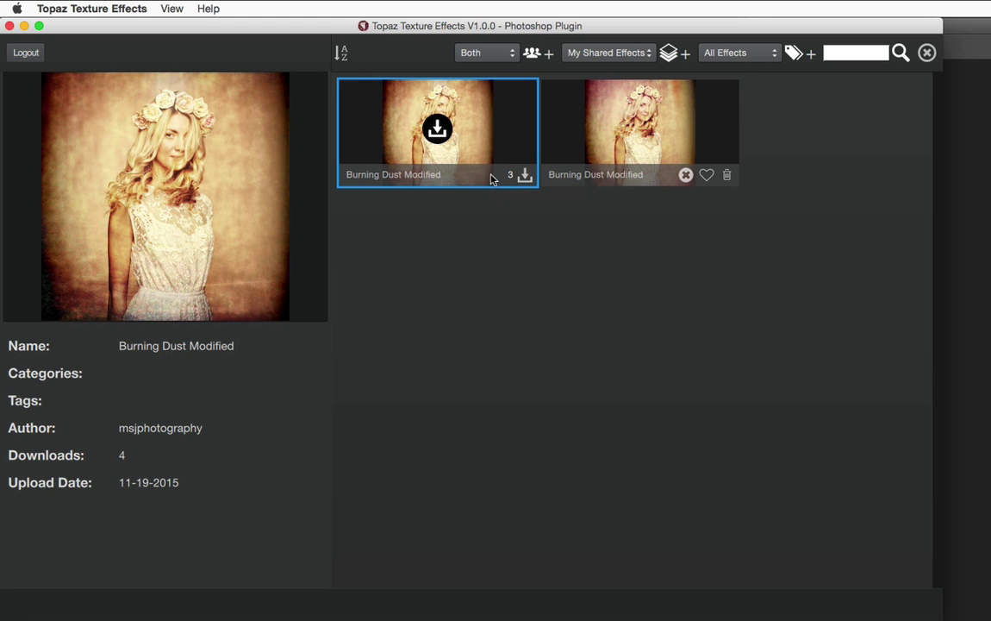
left_click(568, 122)
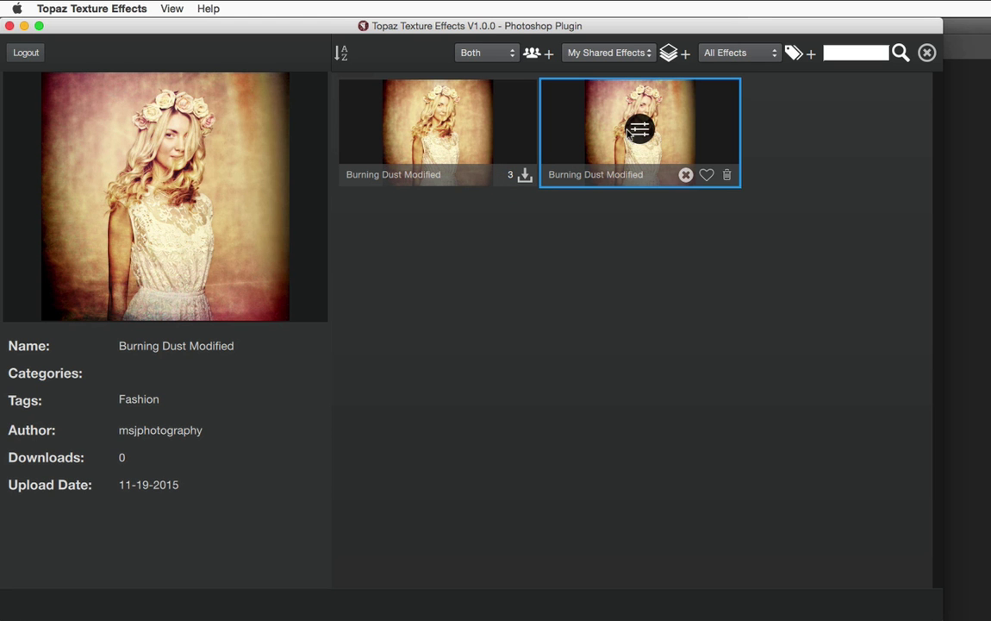
left_click(687, 176)
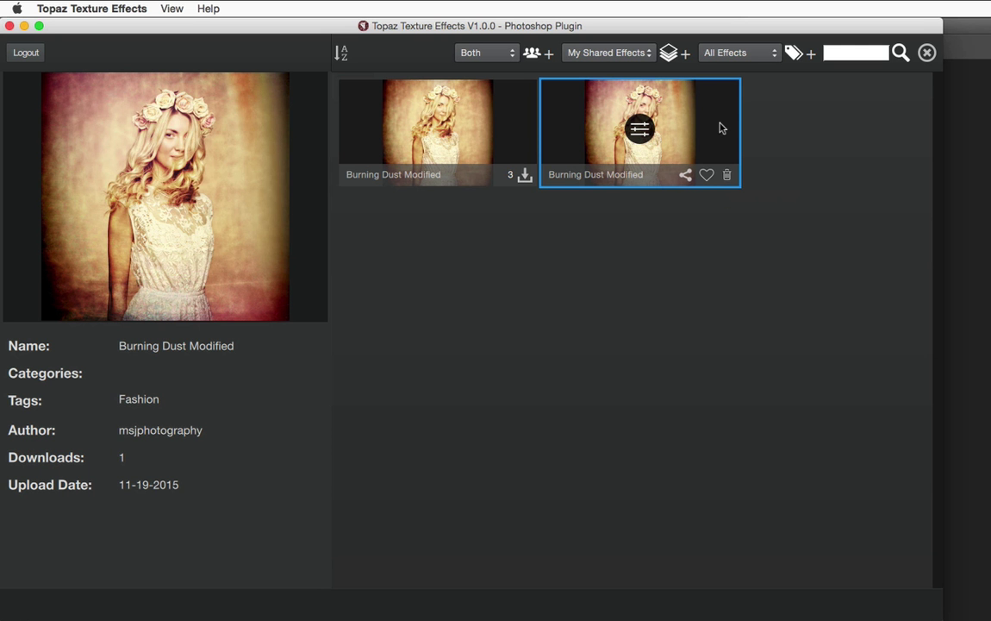
Step: Leave the community effects, apply 1950's Print to the portrait, and reopen its smart filter settings without changing them
left_click(928, 53)
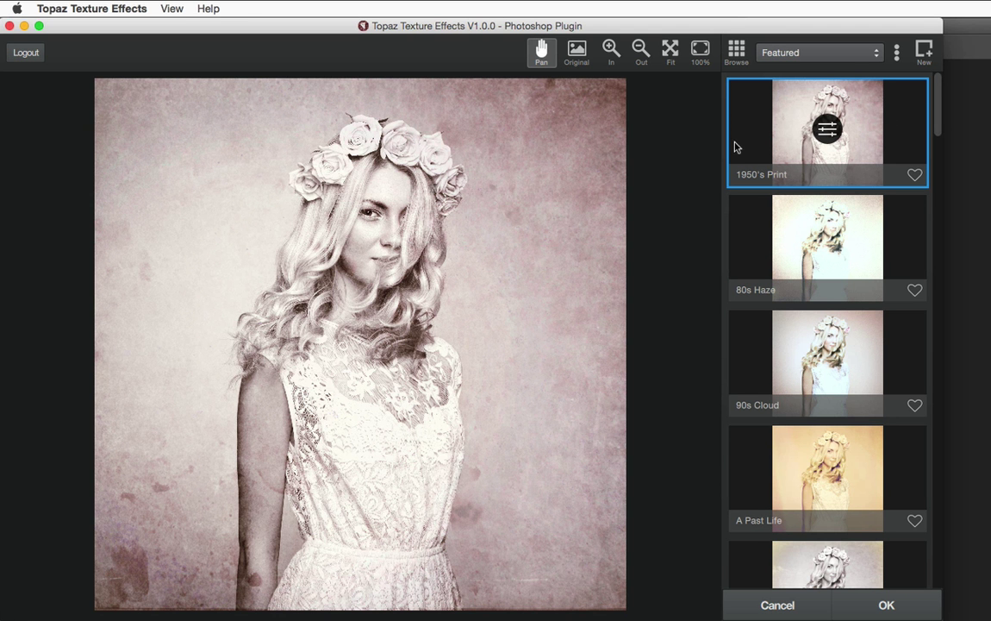
left_click(886, 606)
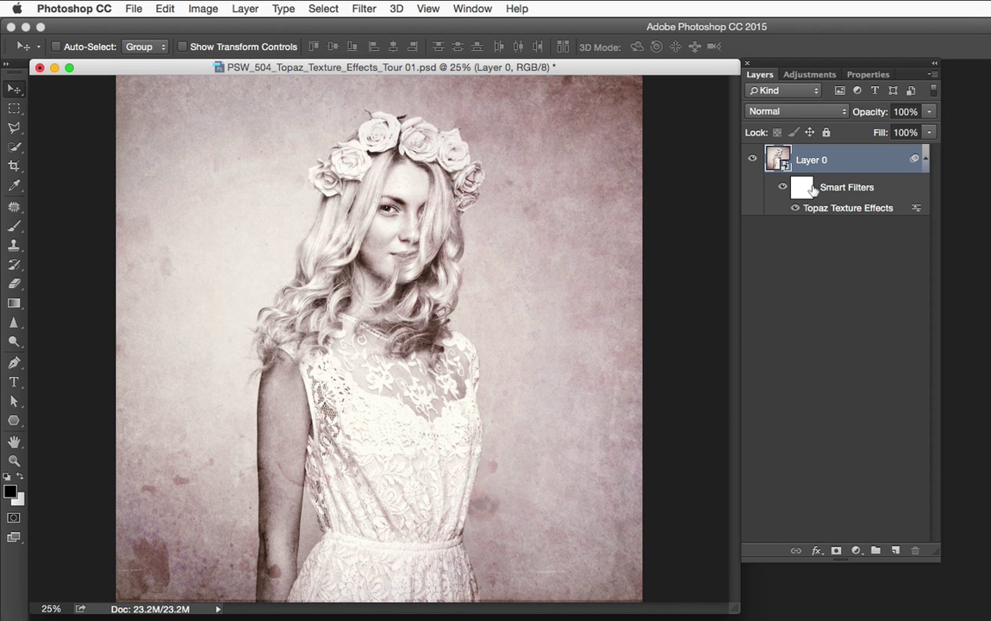
double_click(823, 209)
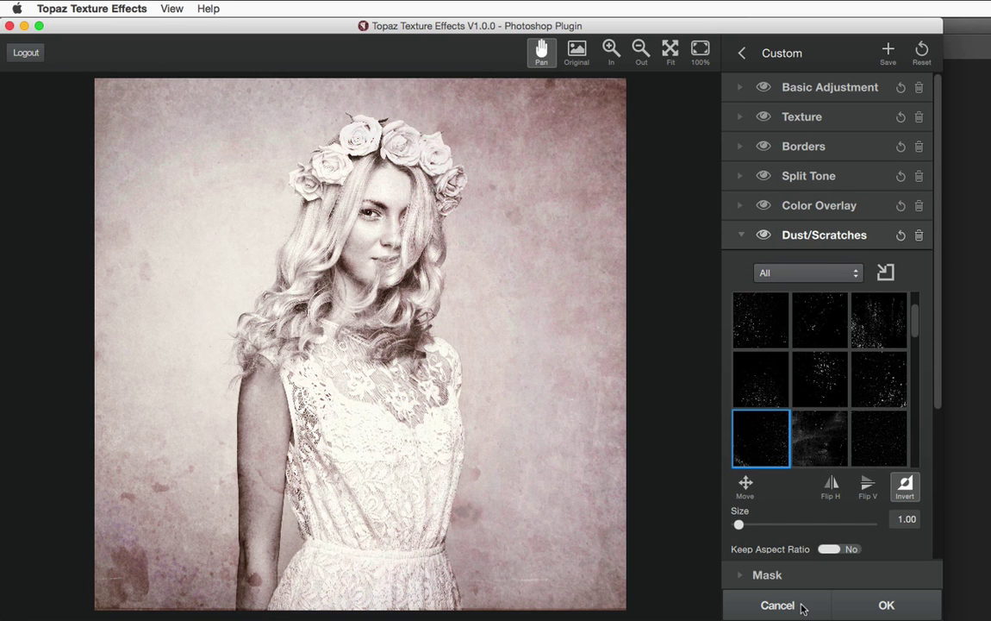
left_click(780, 604)
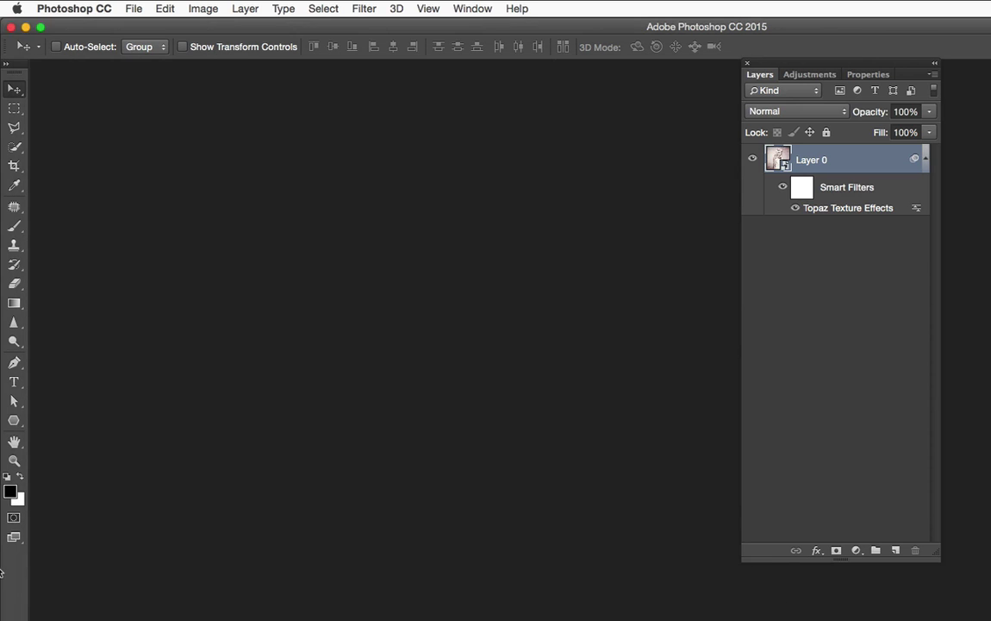
Step: Bring up PSW_504_Topaz_Texture_Effects_Tour 02.psd and convert its Background layer for smart filters
left_click(11, 514)
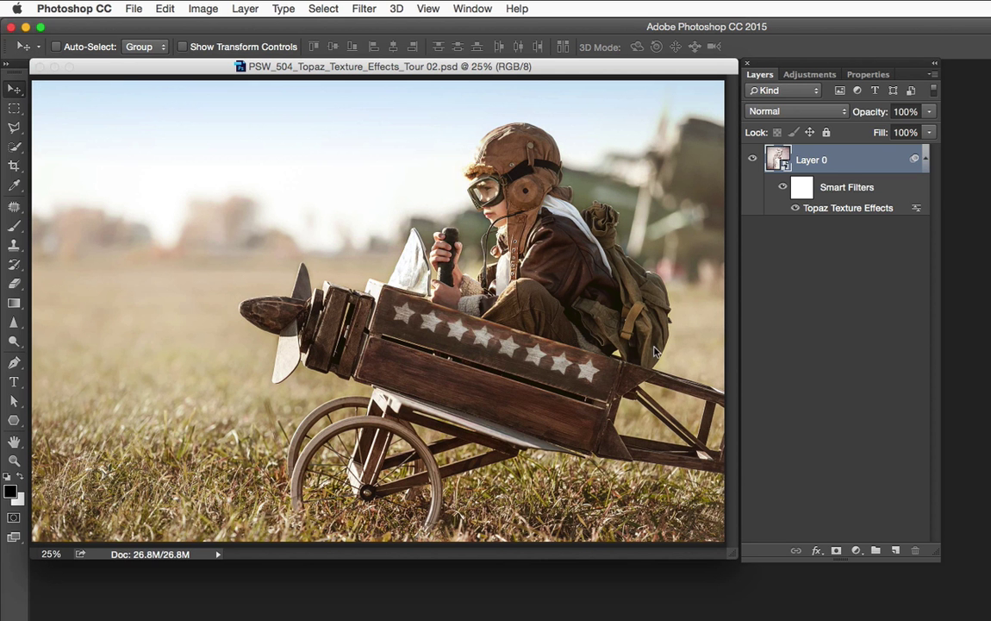
key("F12")
left_click(364, 9)
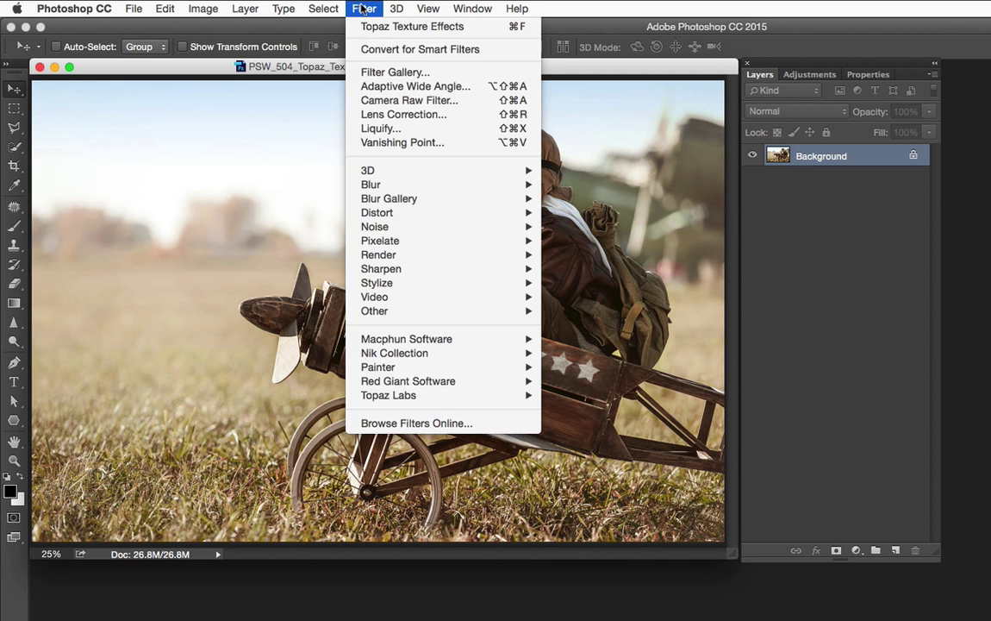
left_click(383, 45)
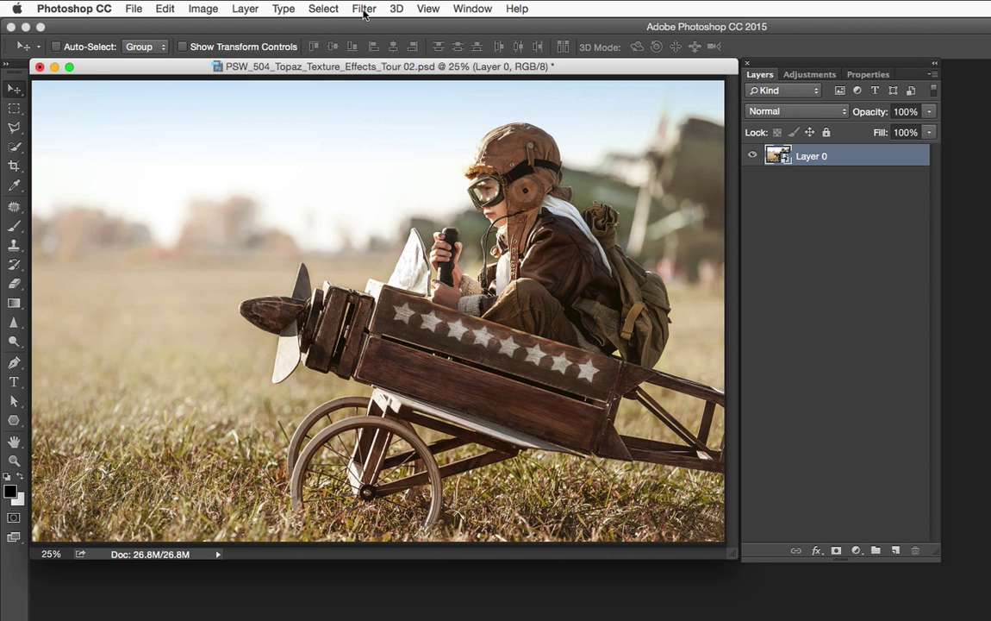
Step: Open Topaz Texture Effects on the boy-in-airplane photo and return to the Featured presets list
left_click(364, 9)
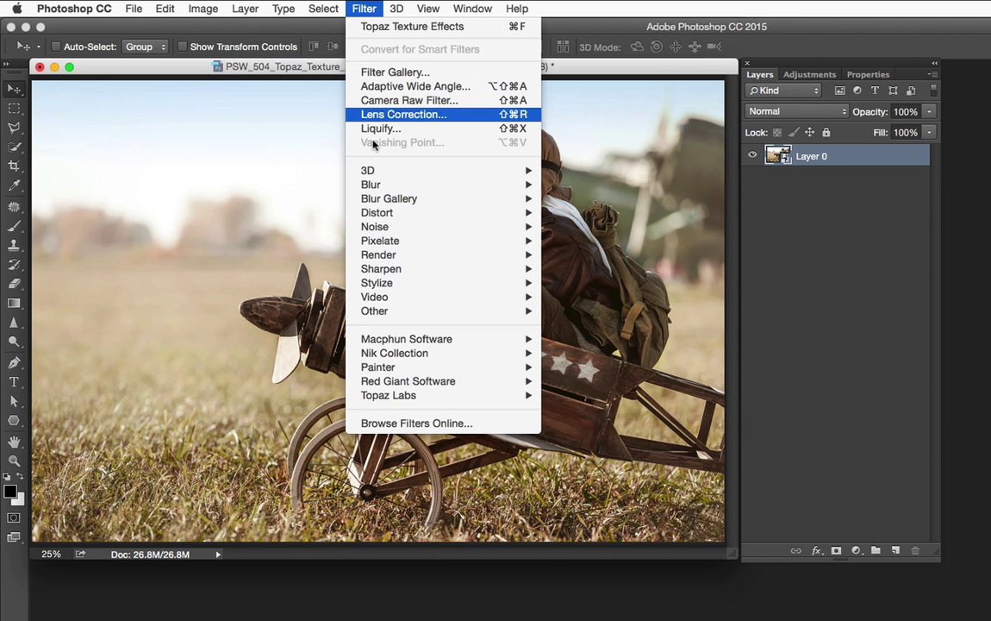
mouse_move(379, 393)
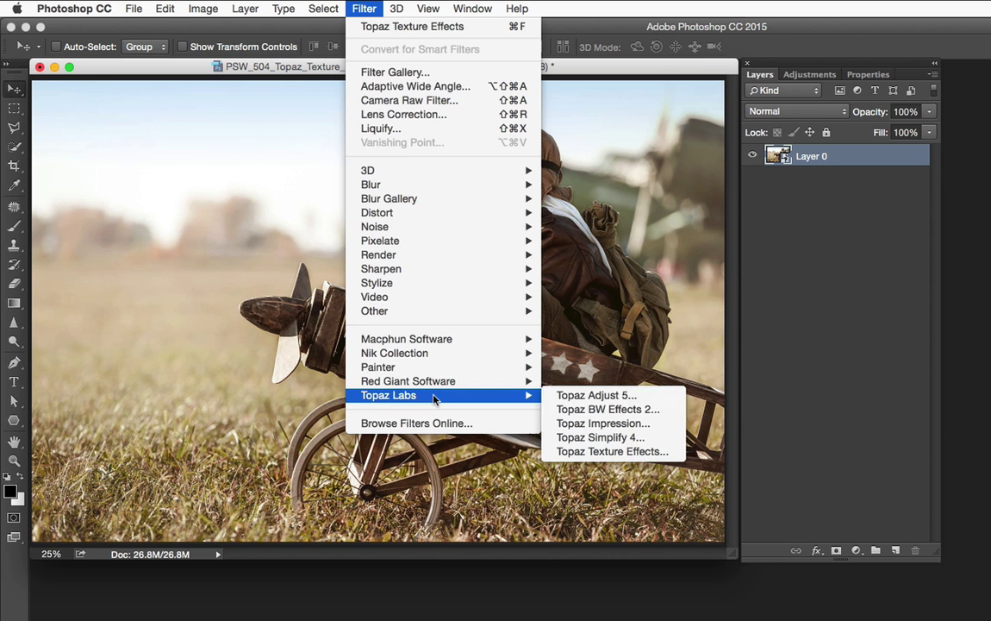
left_click(614, 451)
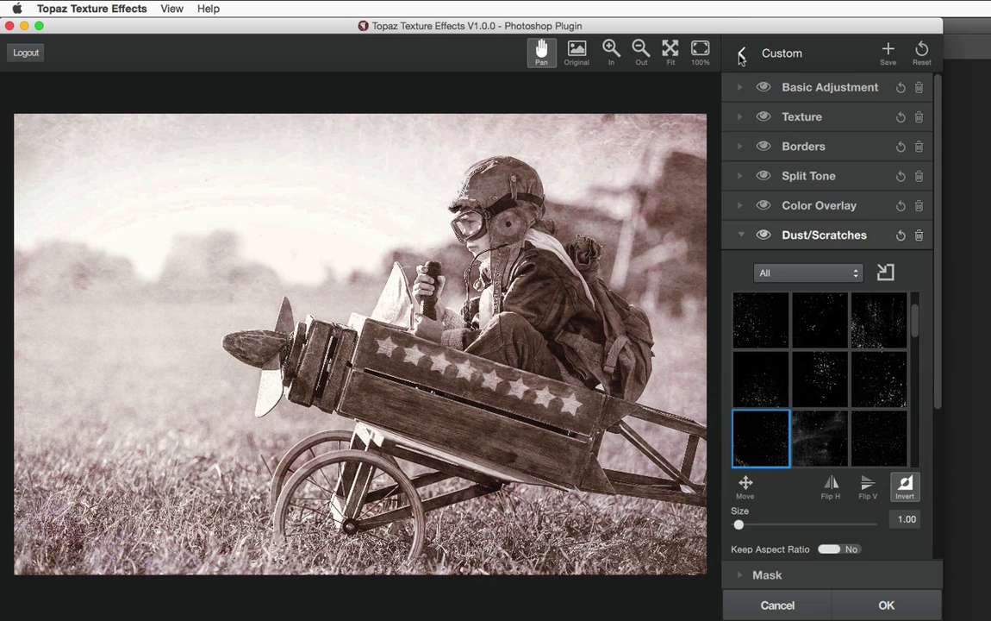
left_click(741, 54)
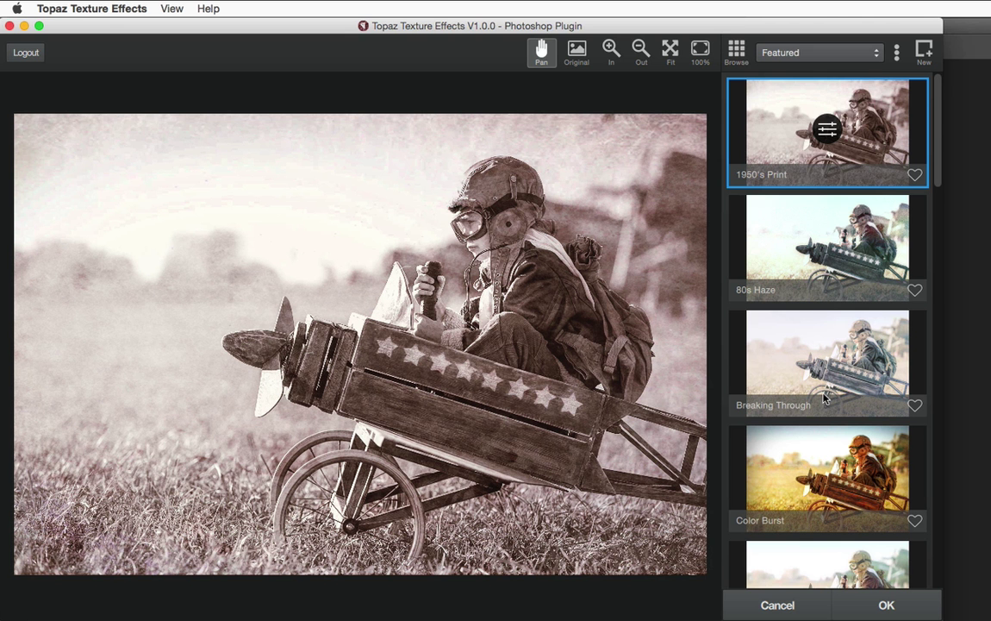
left_click(808, 53)
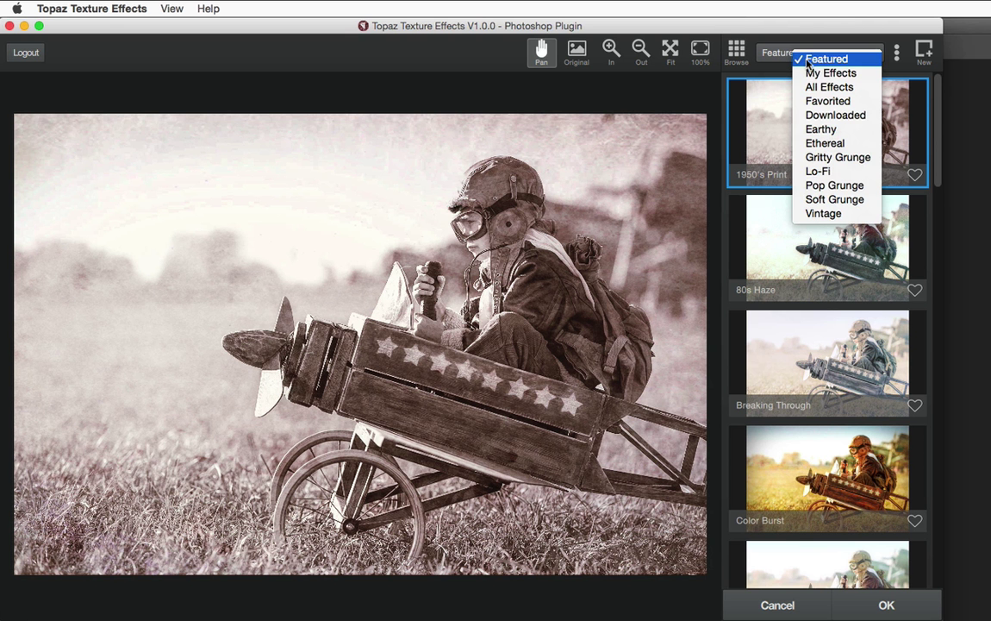
left_click(819, 58)
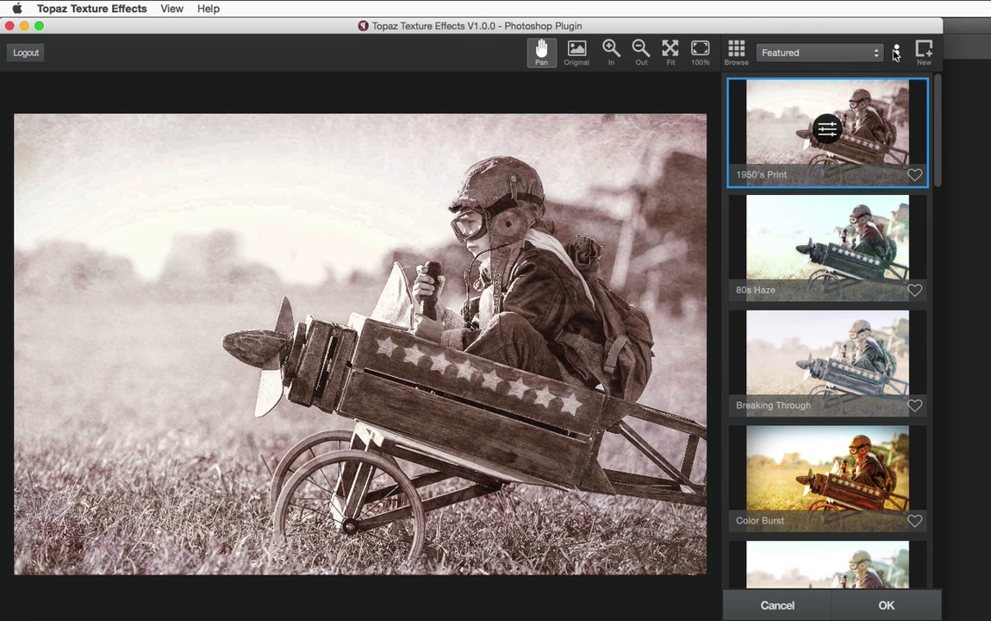
Step: Search the presets for "stormy seas" and apply the Stormy Seas effect to the photo
left_click(895, 54)
left_click(940, 73)
scroll(784, 454, "down", 2)
left_click(897, 54)
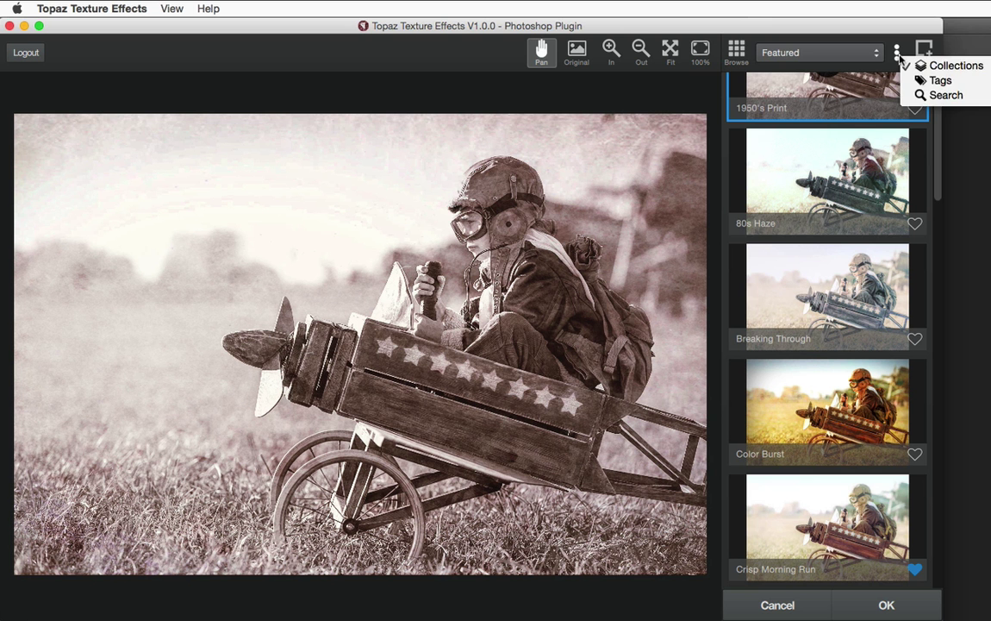
left_click(938, 93)
left_click(784, 49)
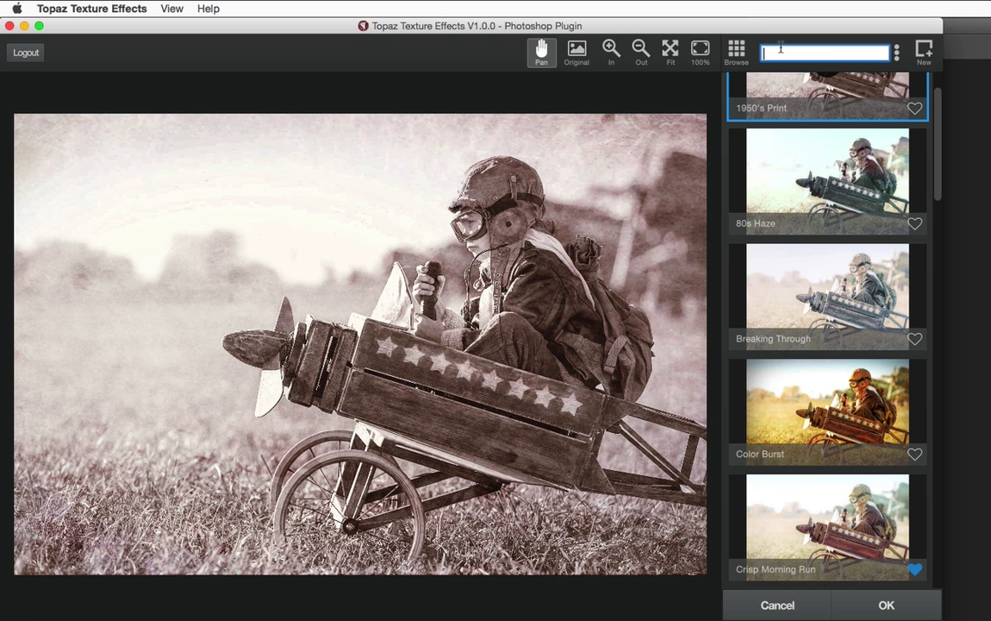
type("stormy seas")
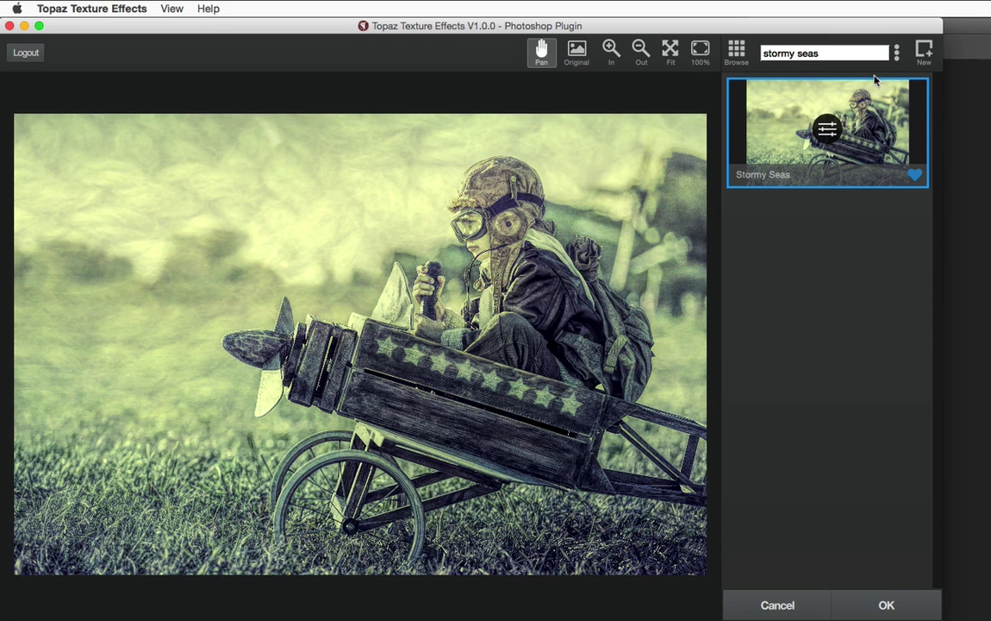
Step: Open the Stormy Seas effect's adjustments and collapse the last Basic Adjustment section
left_click(897, 52)
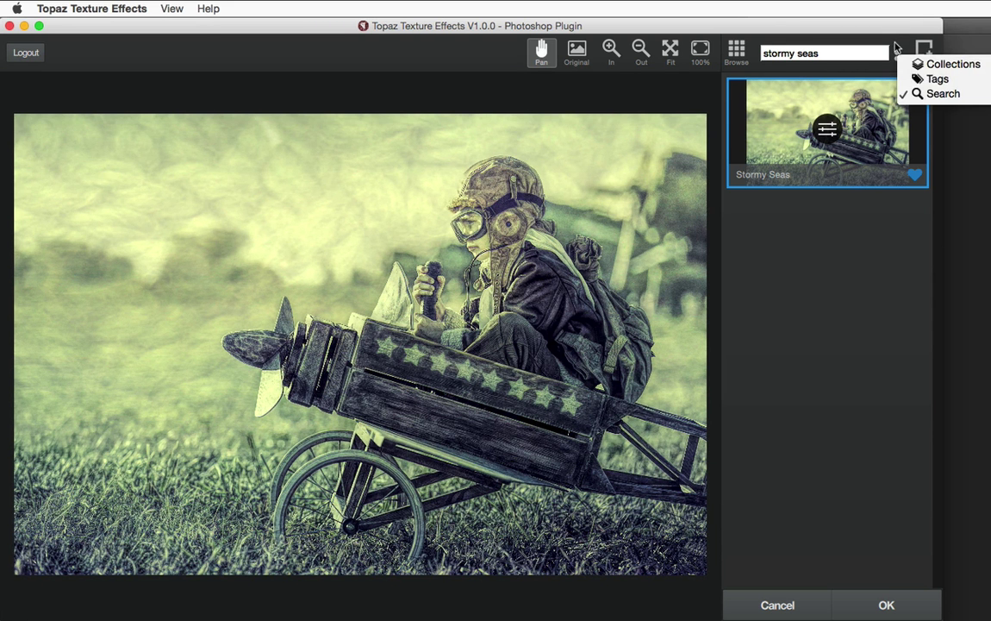
left_click(895, 44)
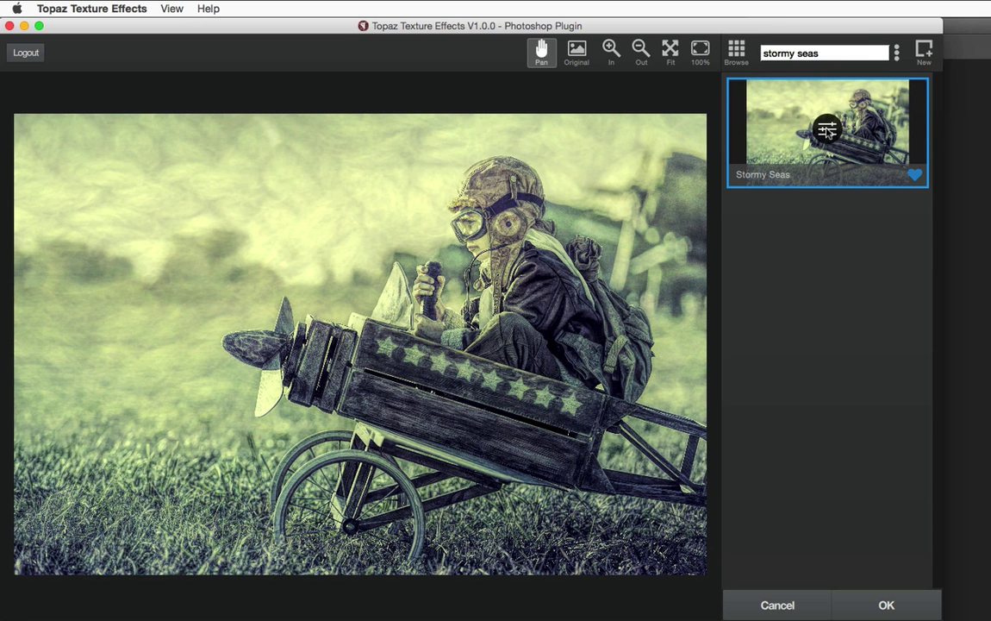
left_click(827, 131)
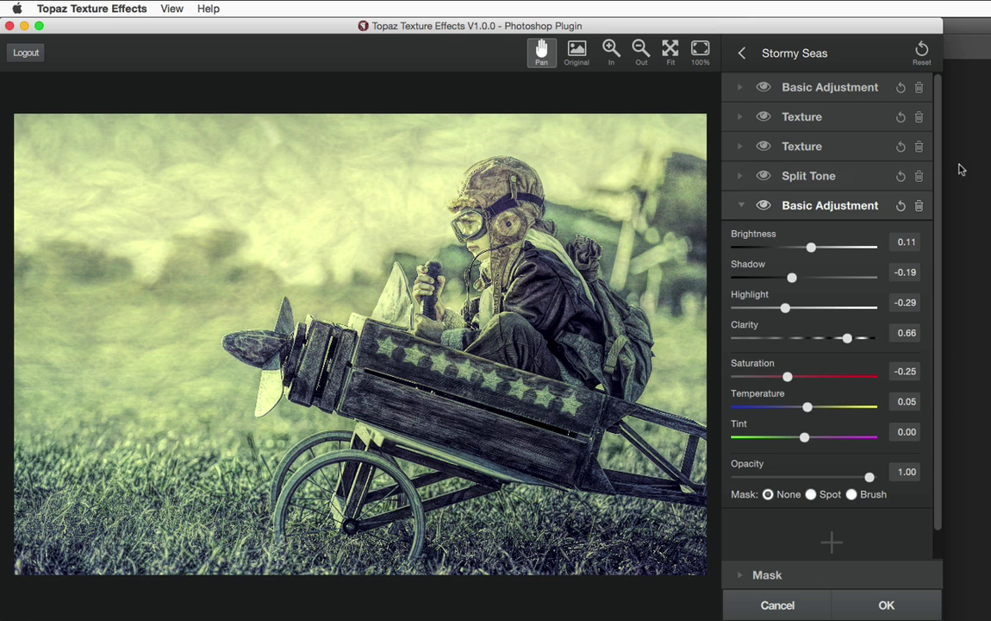
left_click(742, 207)
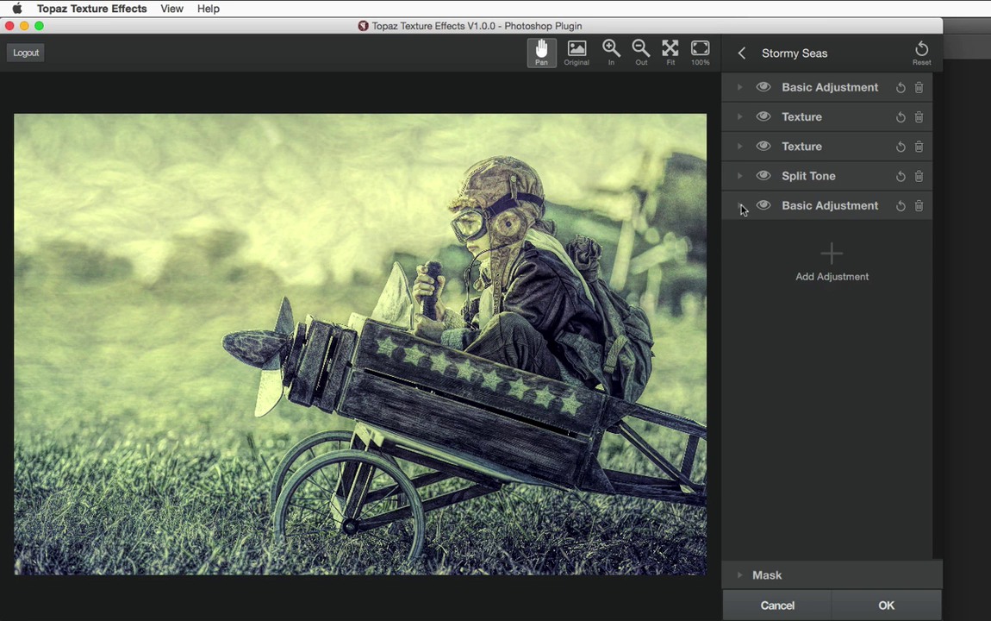
Step: Switch the two Texture adjustments off and on to compare their influence, and view the adjustment types that can be added
left_click(764, 117)
left_click(764, 117)
left_click(763, 147)
left_click(763, 147)
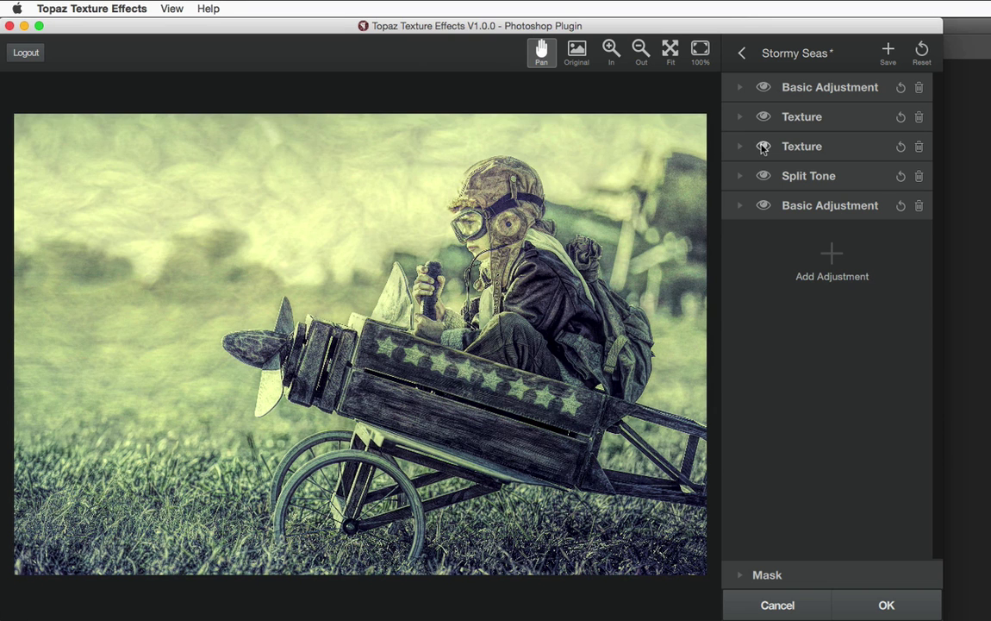
left_click(763, 146)
left_click(763, 147)
left_click(834, 257)
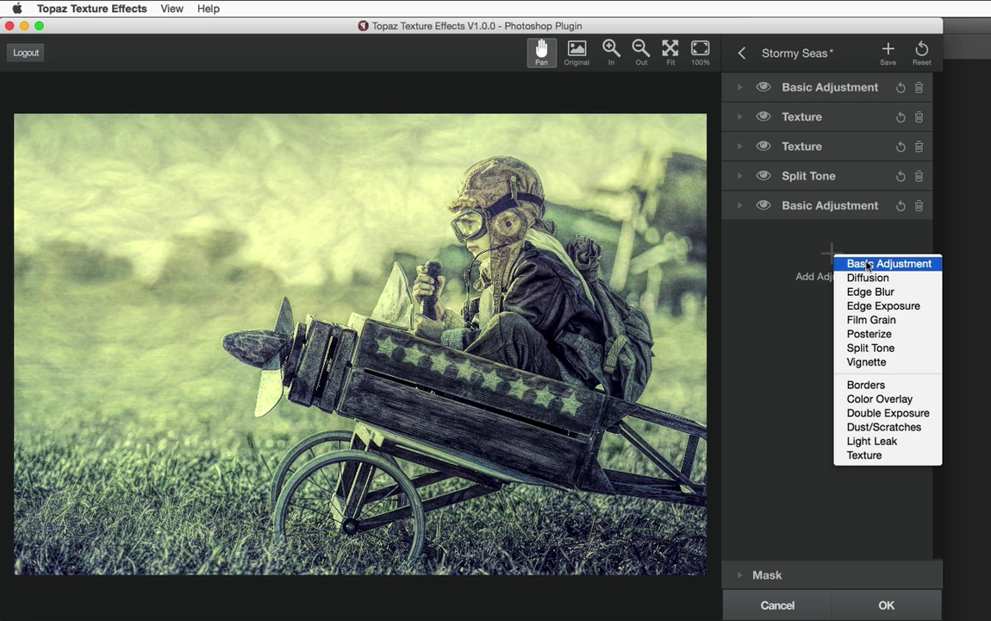
left_click(775, 346)
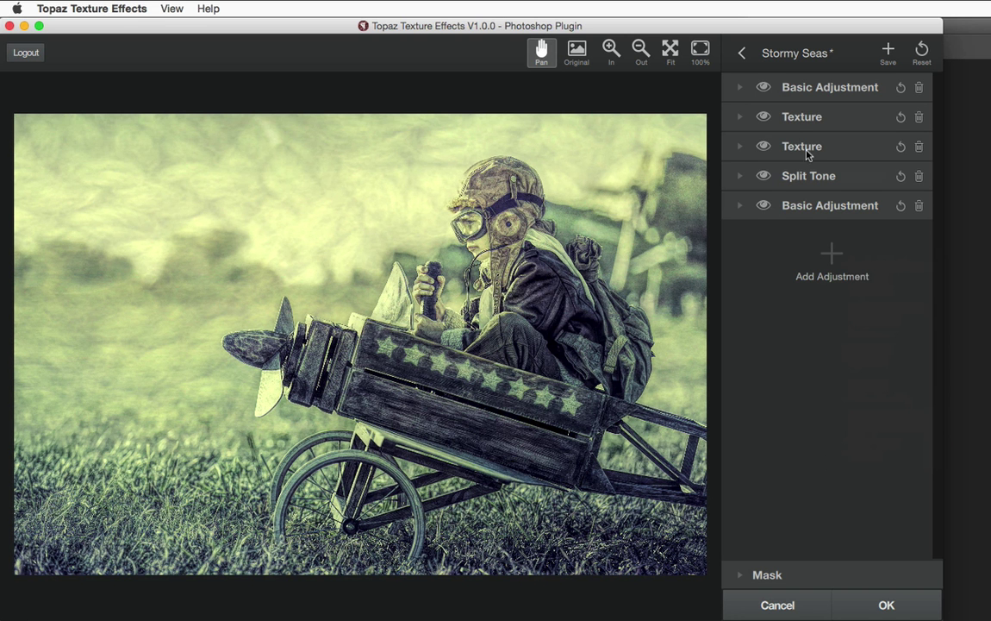
left_click(763, 119)
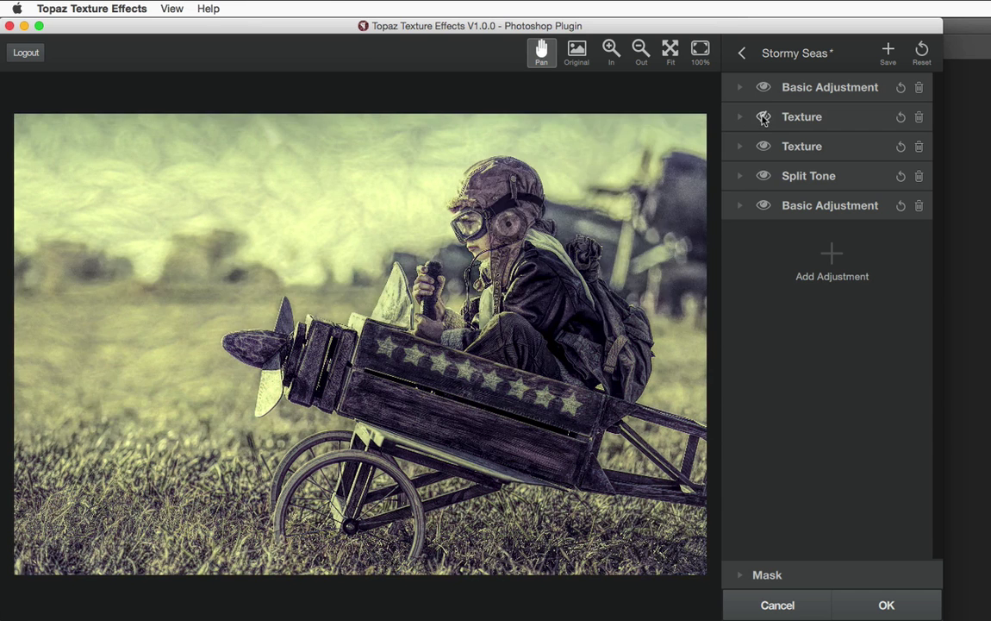
left_click(763, 119)
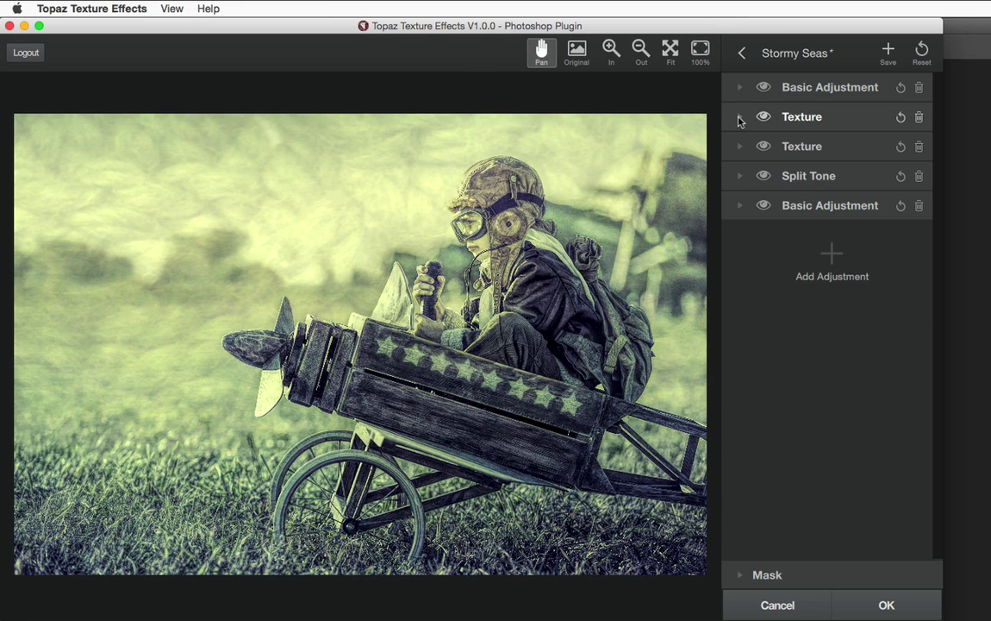
Step: Expand the first Texture adjustment and open the texture and category manager
left_click(740, 118)
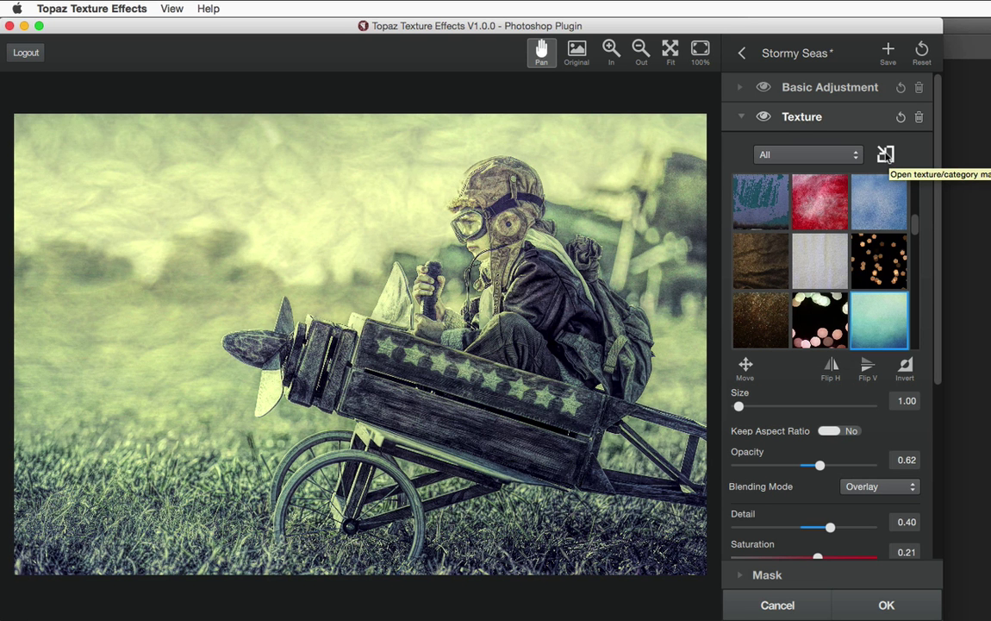
left_click(887, 155)
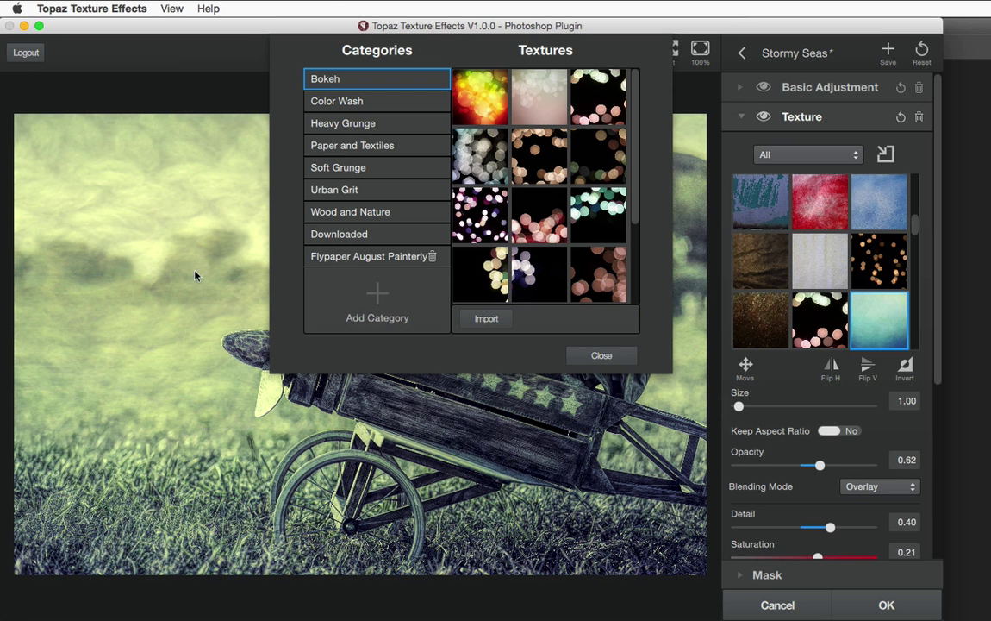
Step: Switch to Adobe Bridge and view the Summer Painterly folder within Flypaper Textures
left_click(11, 76)
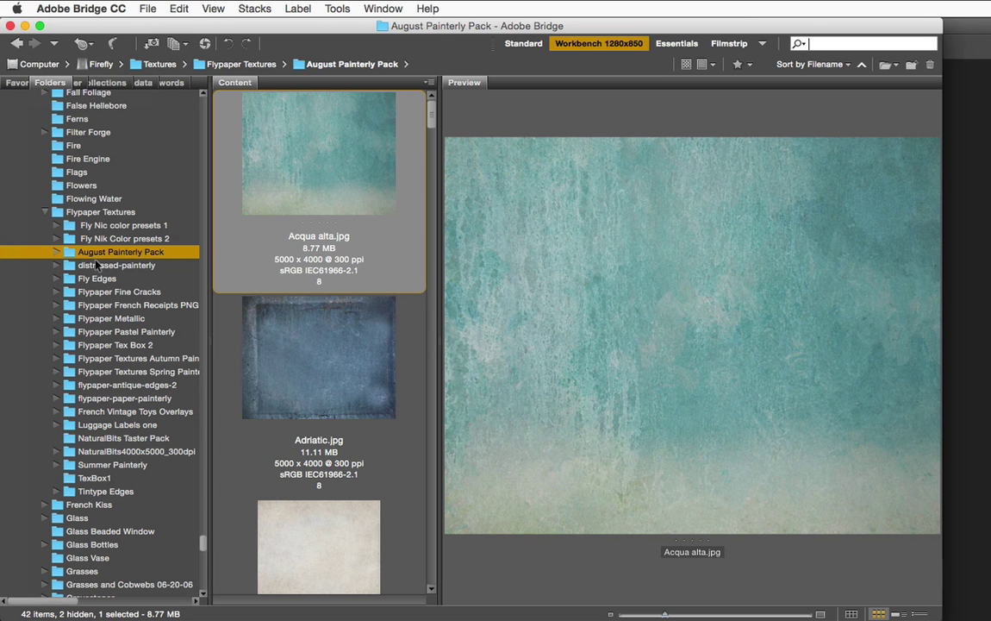
left_click(99, 466)
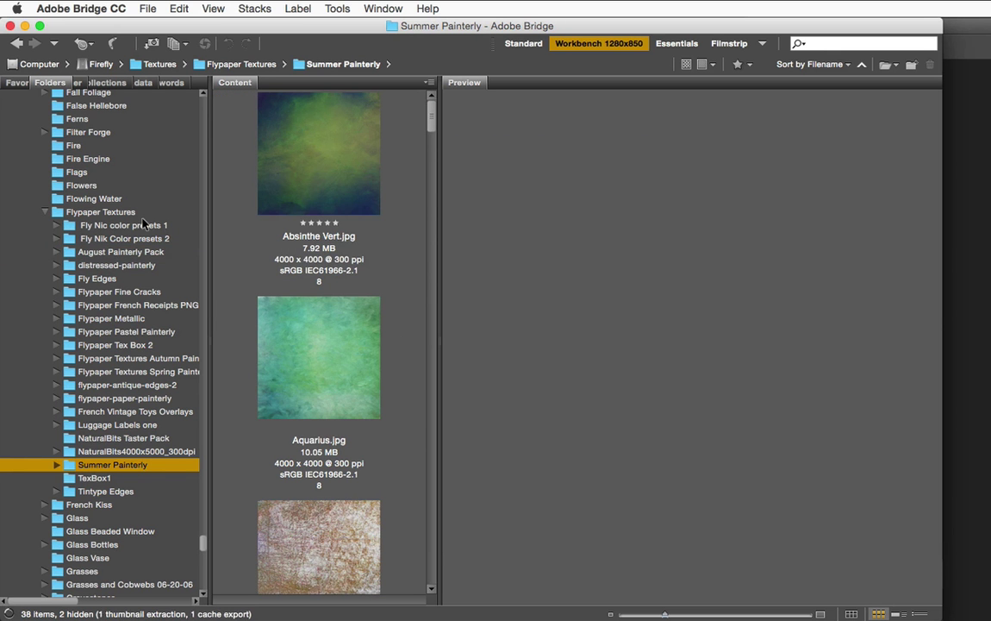
Step: Switch back to Topaz Texture Effects and add a texture category named Flypaper Summer Painterly
mouse_move(7, 148)
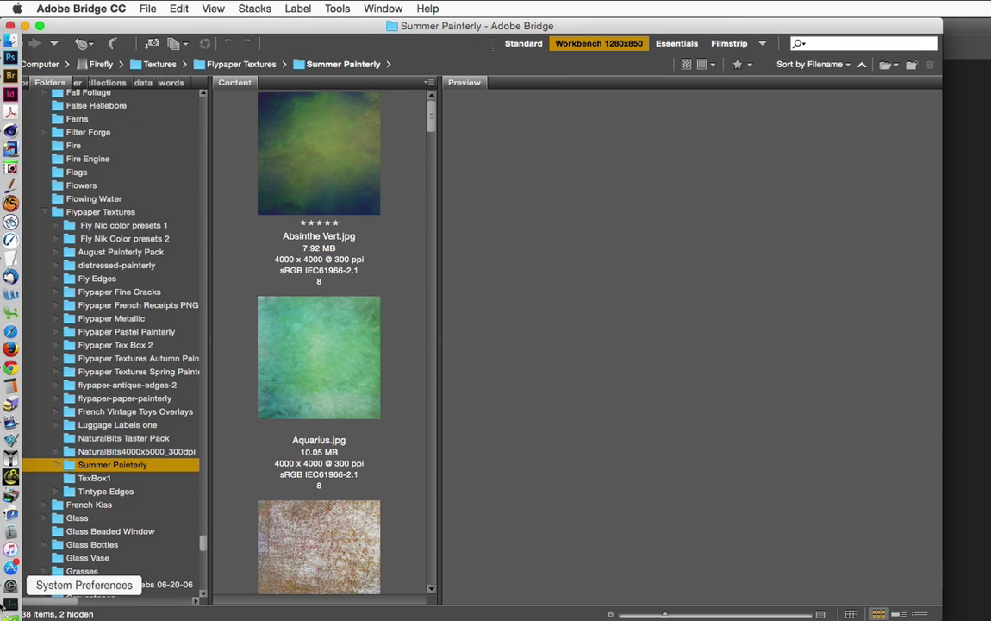
left_click(10, 476)
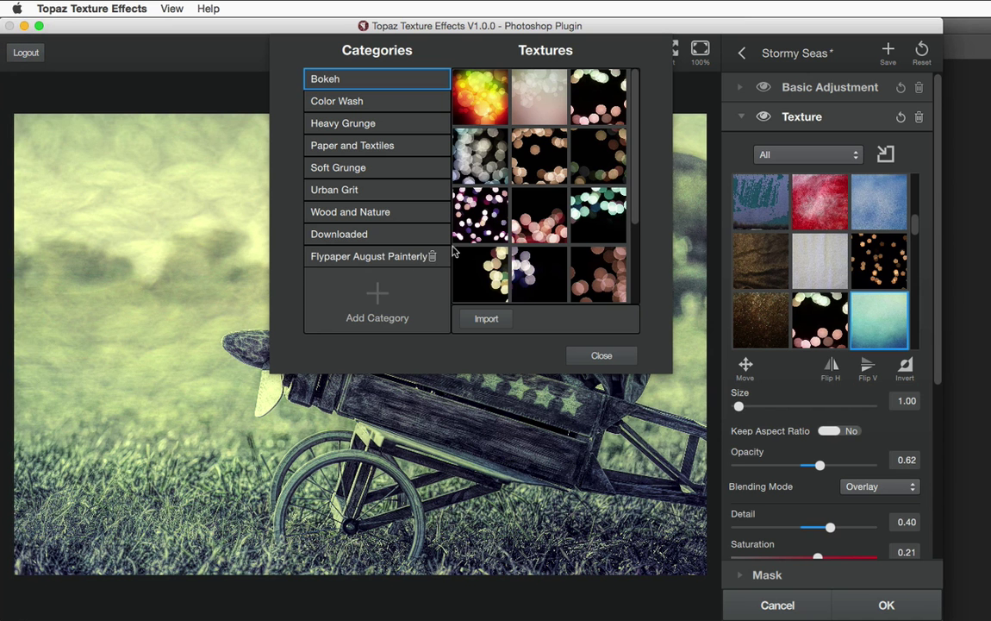
left_click(377, 296)
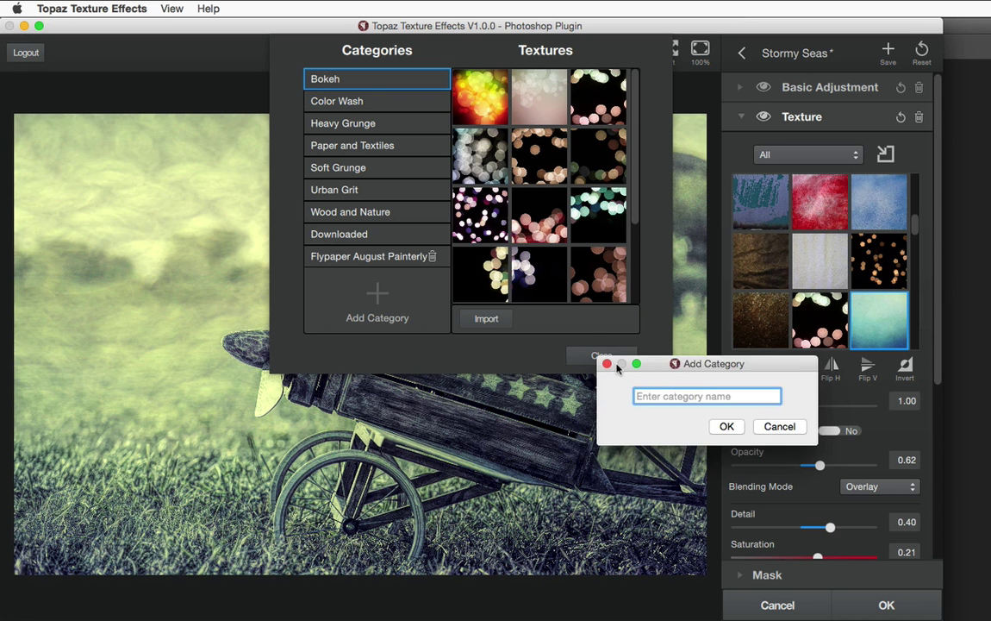
left_click_drag(658, 355, 655, 330)
type("F")
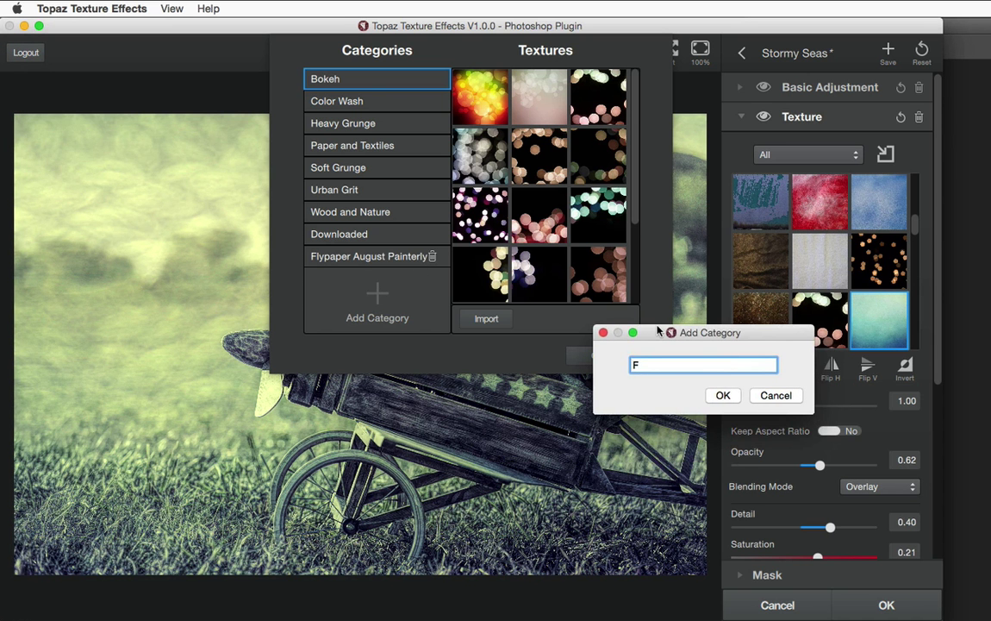
type("lypaper Summer Pain")
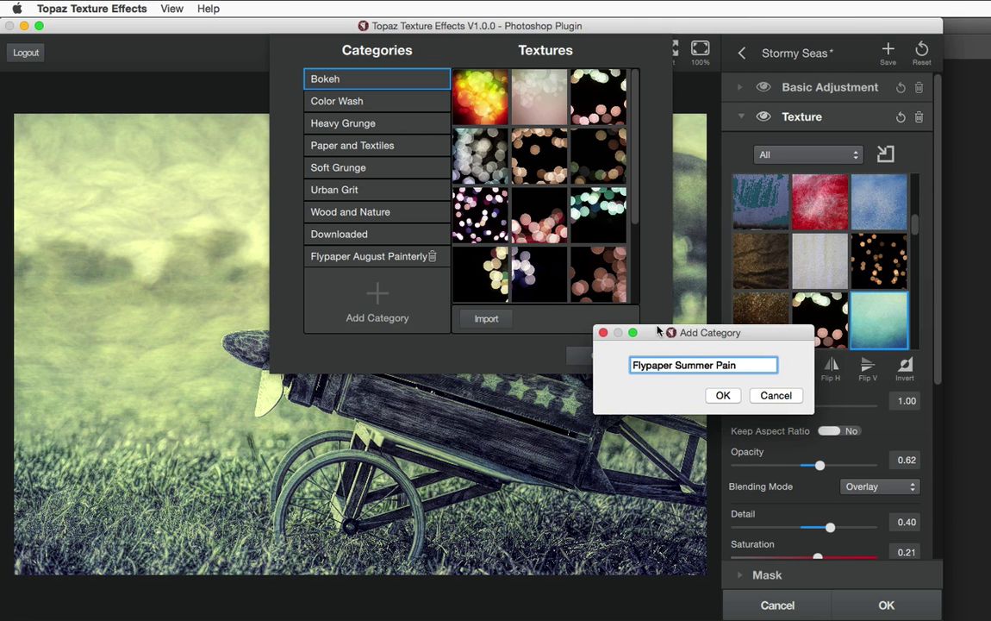
type("terly")
key("Return")
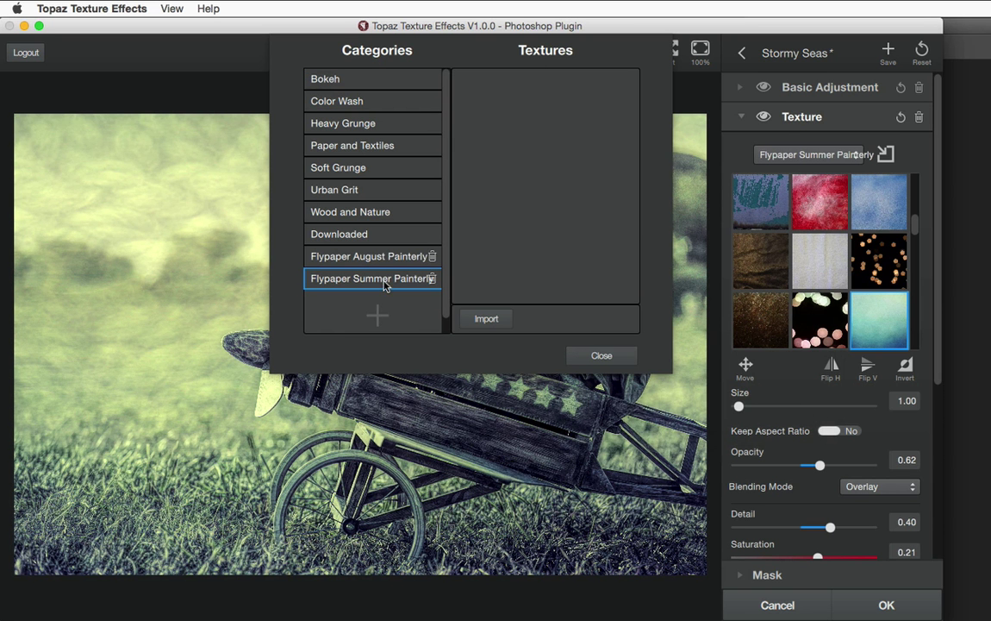
Step: Start a texture import into the new category and browse to Textures > Flypaper Textures > Summer Painterly, sorting the folders by name
left_click(488, 320)
scroll(538, 351, "down", 10)
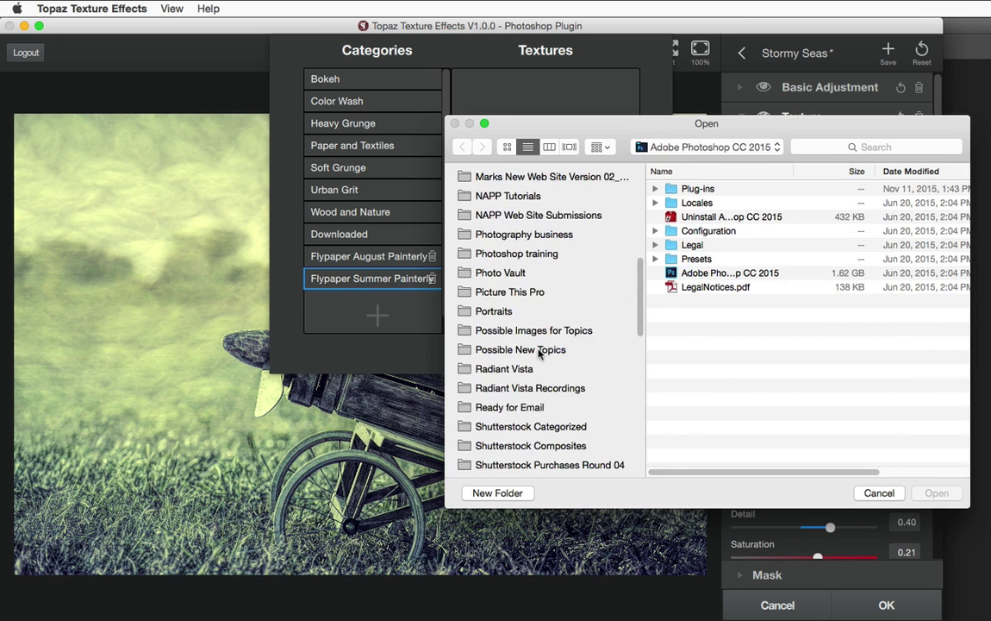
scroll(538, 351, "down", 4)
left_click(488, 332)
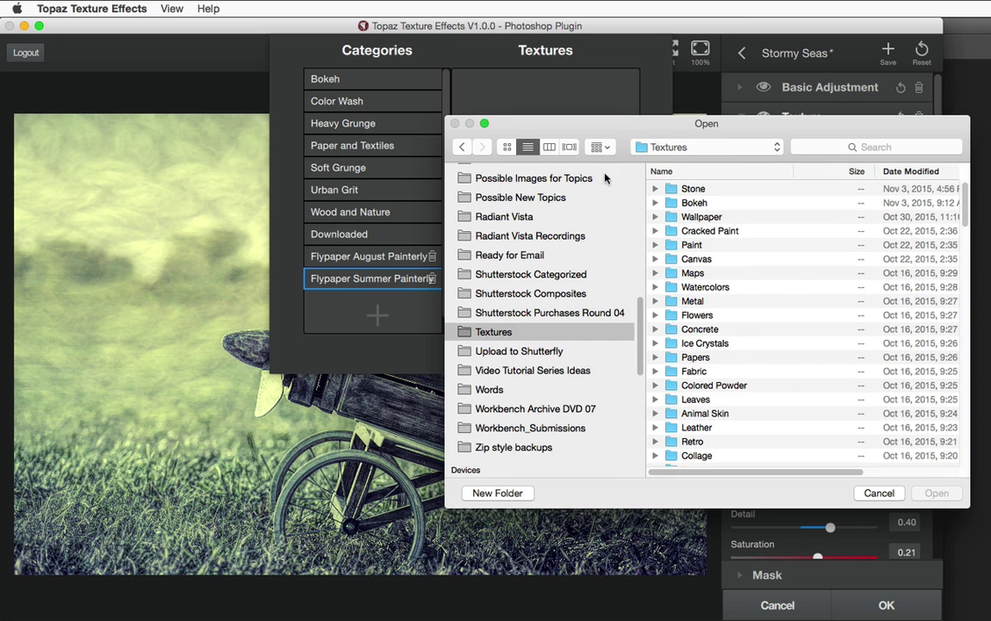
left_click_drag(556, 120, 375, 115)
left_click(504, 166)
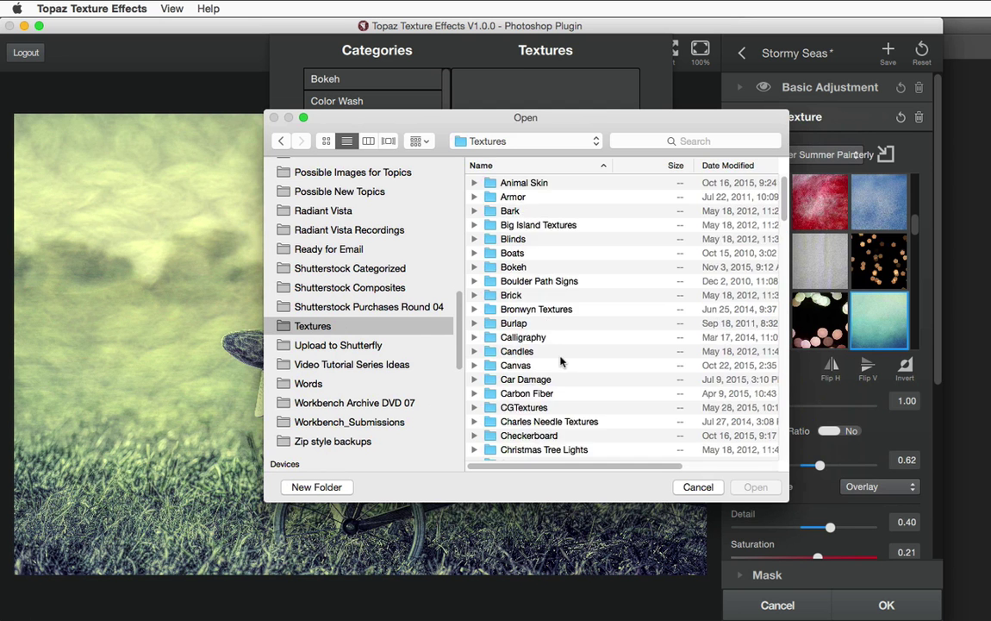
scroll(558, 362, "down", 10)
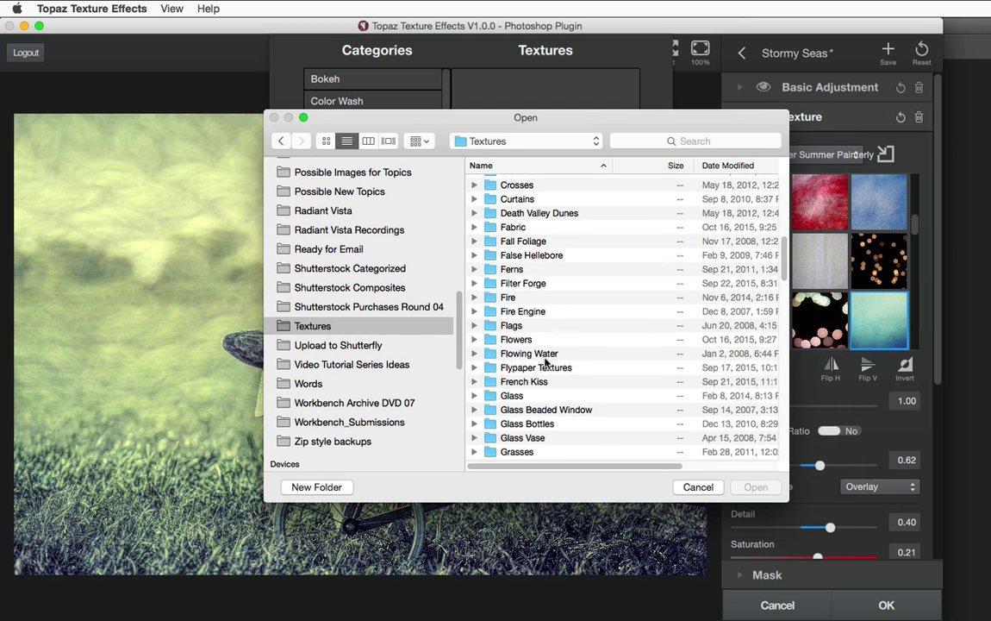
scroll(545, 362, "down", 2)
left_click(526, 319)
double_click(526, 319)
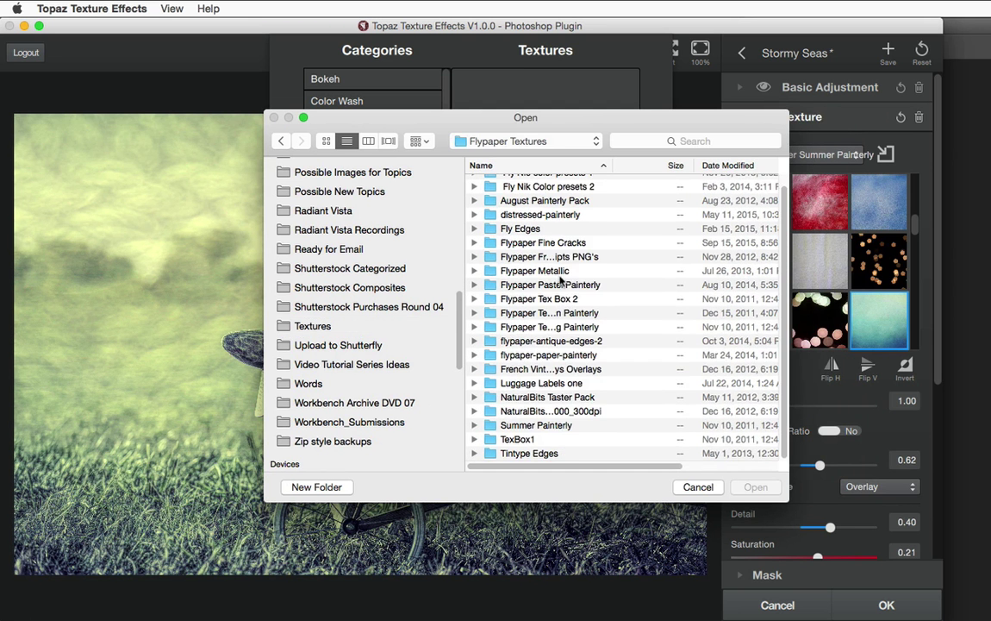
double_click(520, 425)
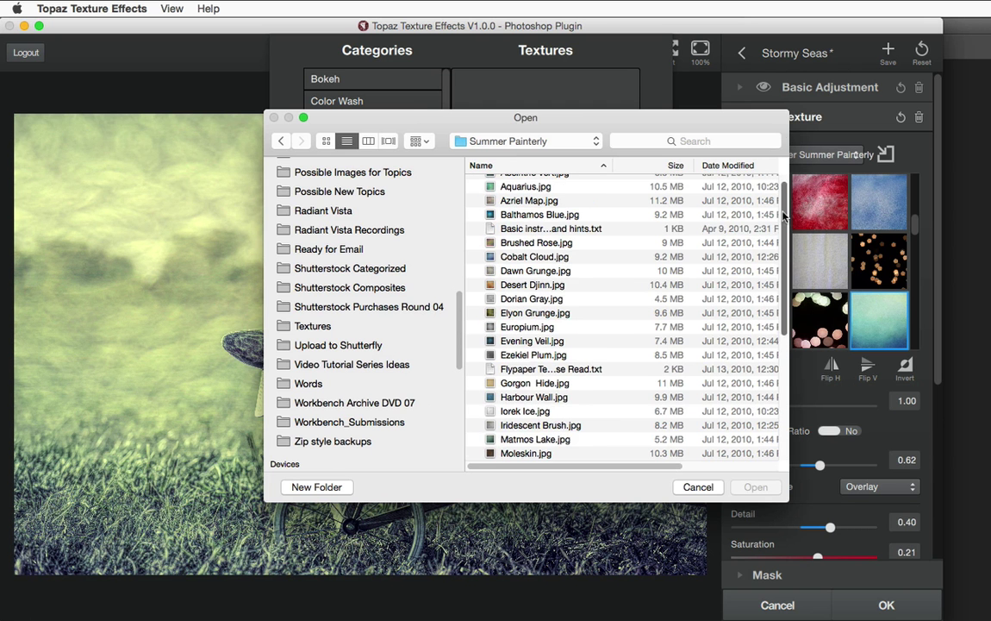
Step: Import Absinthe Vert.jpg into the Flypaper Summer Painterly category and close the texture manager
scroll(784, 217, "up", 1)
left_click_drag(416, 118, 377, 79)
left_click(412, 138)
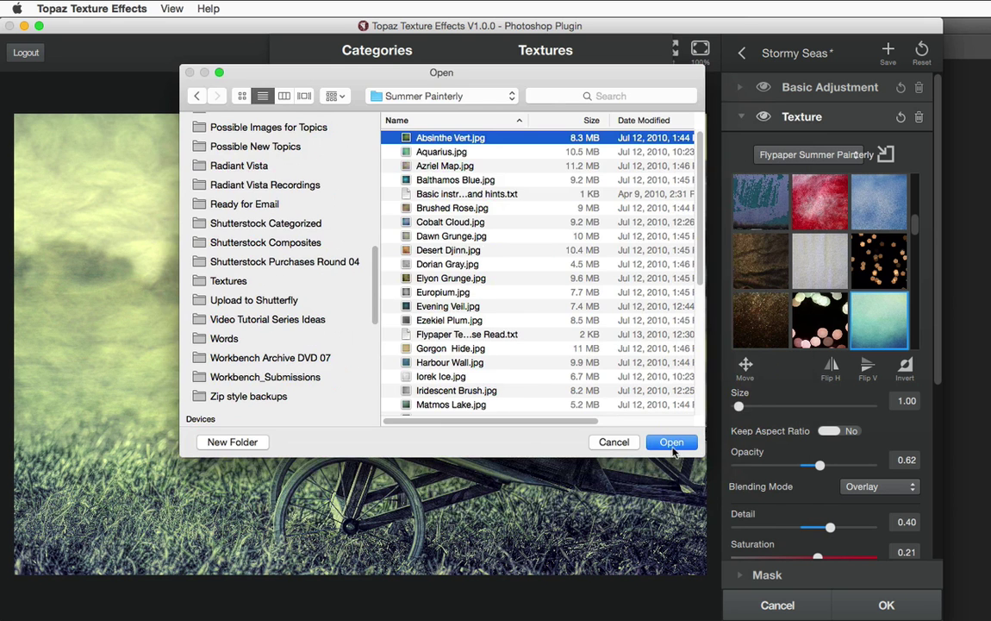
left_click(671, 443)
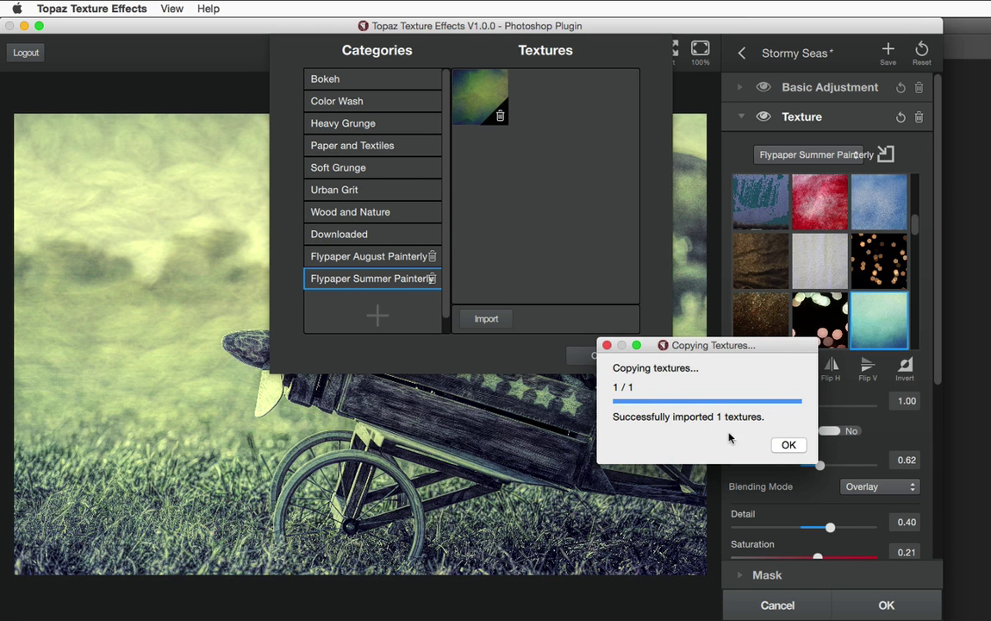
left_click(787, 444)
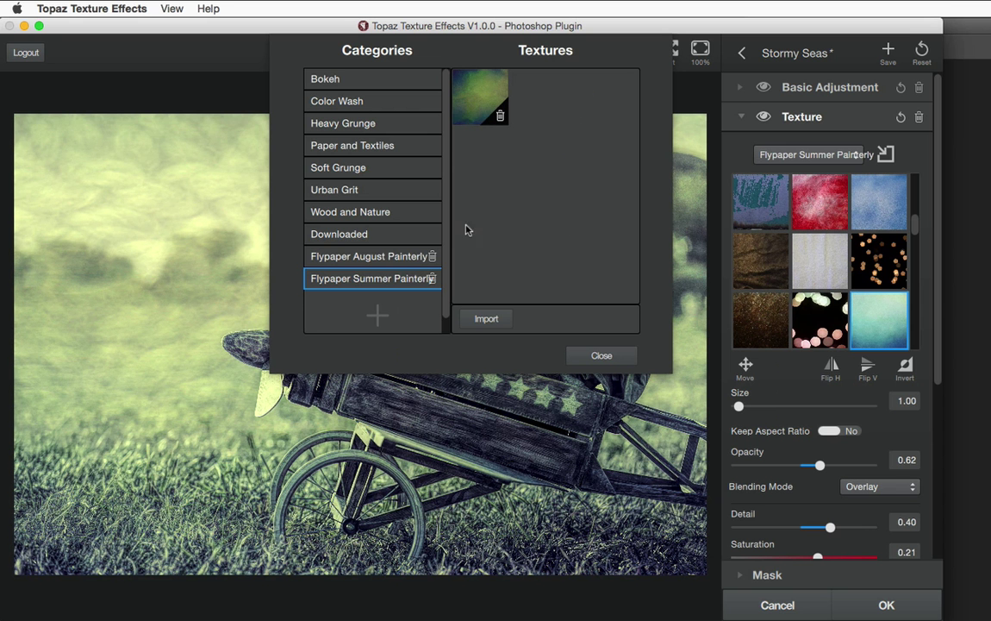
left_click(601, 356)
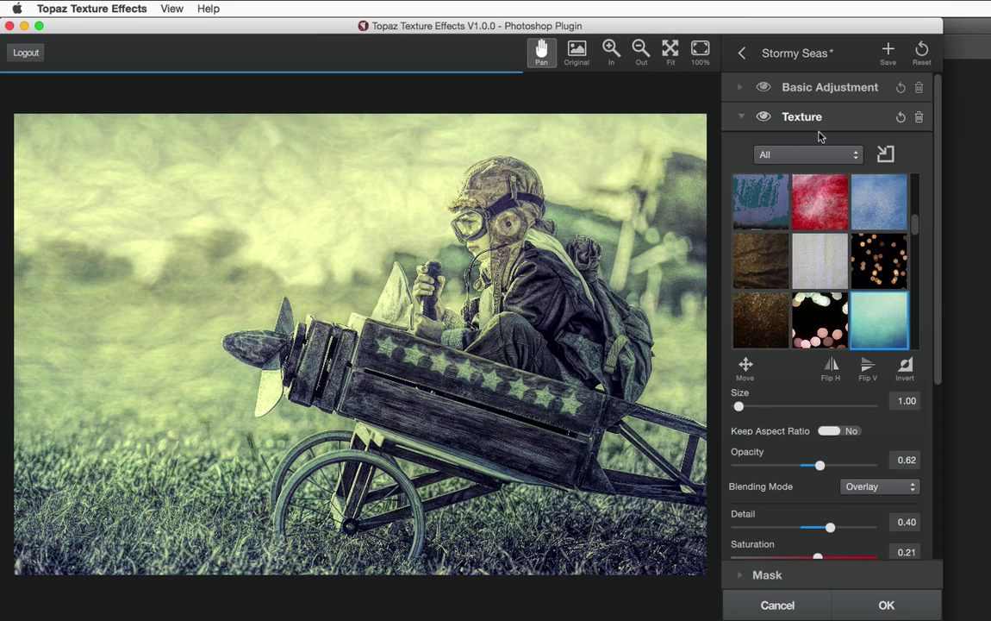
Step: Show the My Textures collection in the first Texture adjustment to view the imported textures
left_click(805, 156)
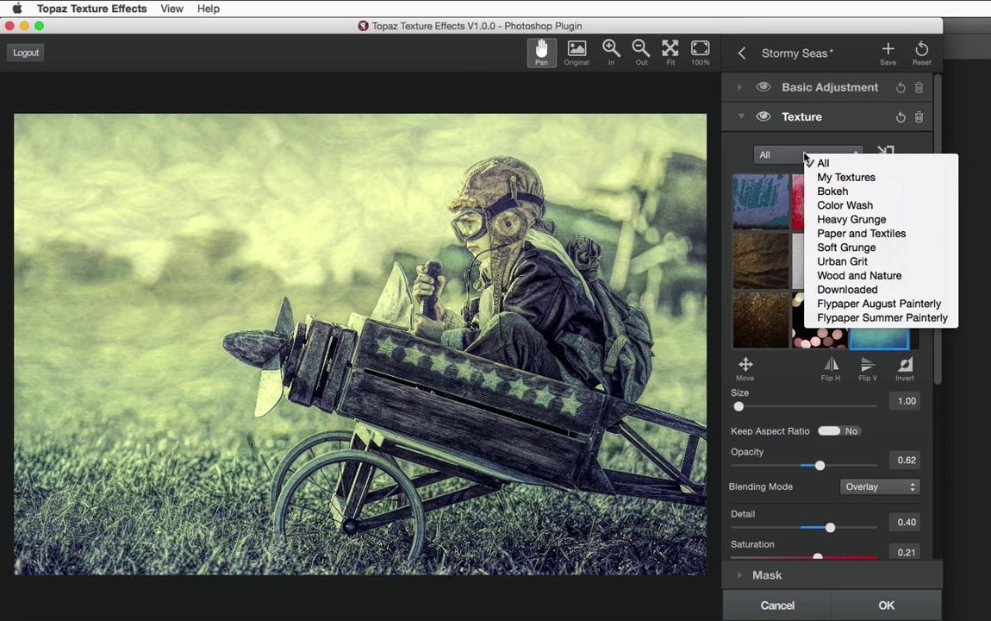
left_click(833, 177)
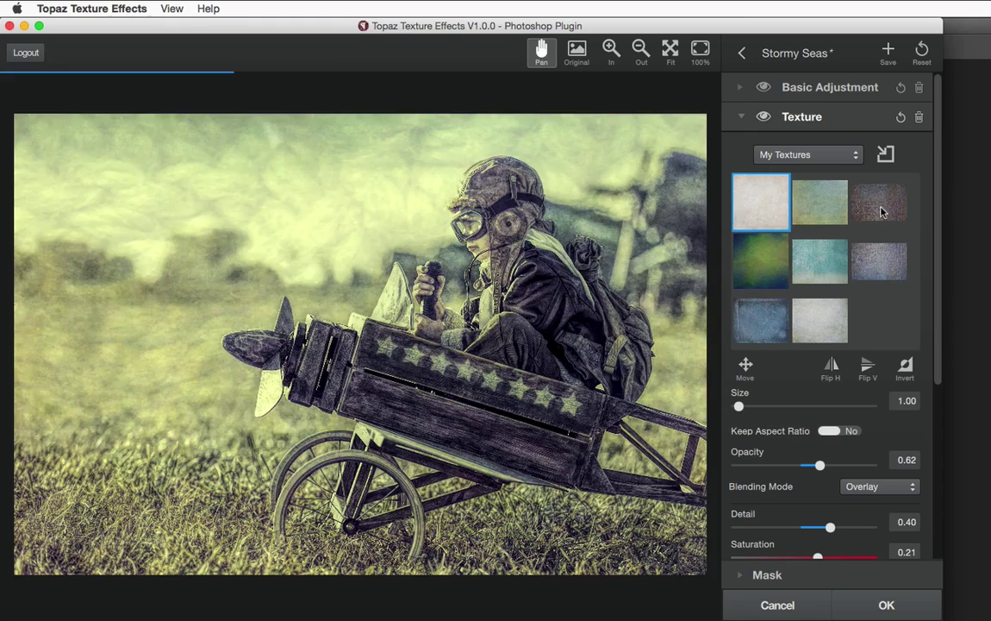
scroll(802, 293, "down", 1)
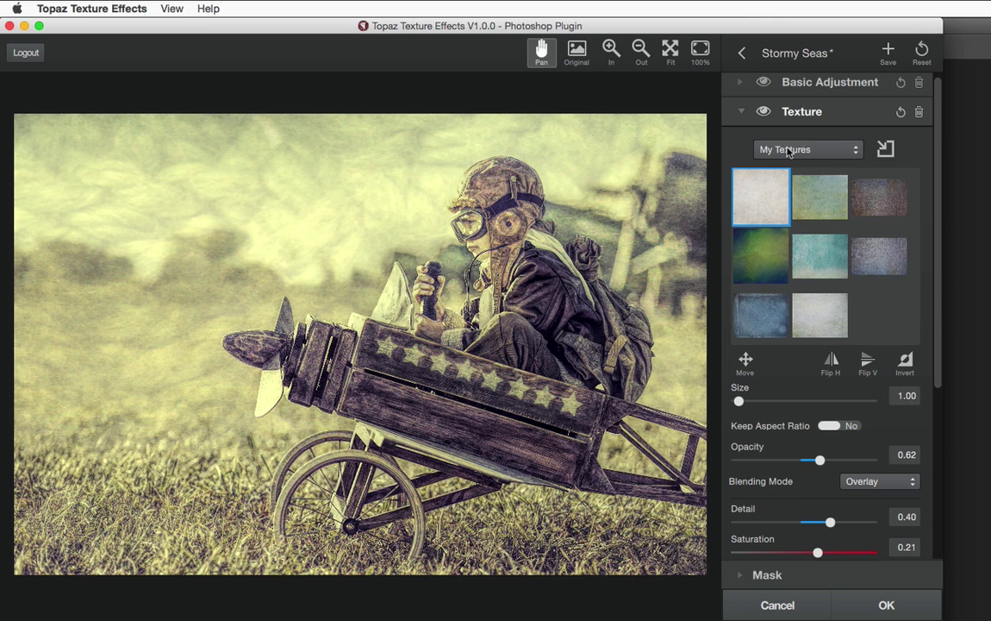
Step: Switch the first Texture adjustment to the Flypaper Summer Painterly category so its imported texture is applied
left_click(787, 150)
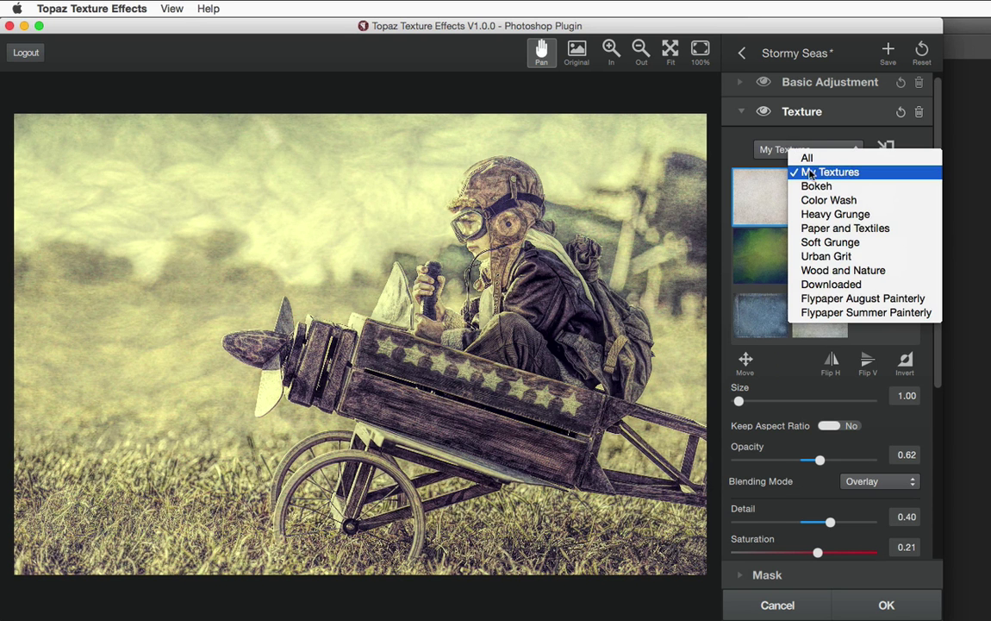
left_click(824, 313)
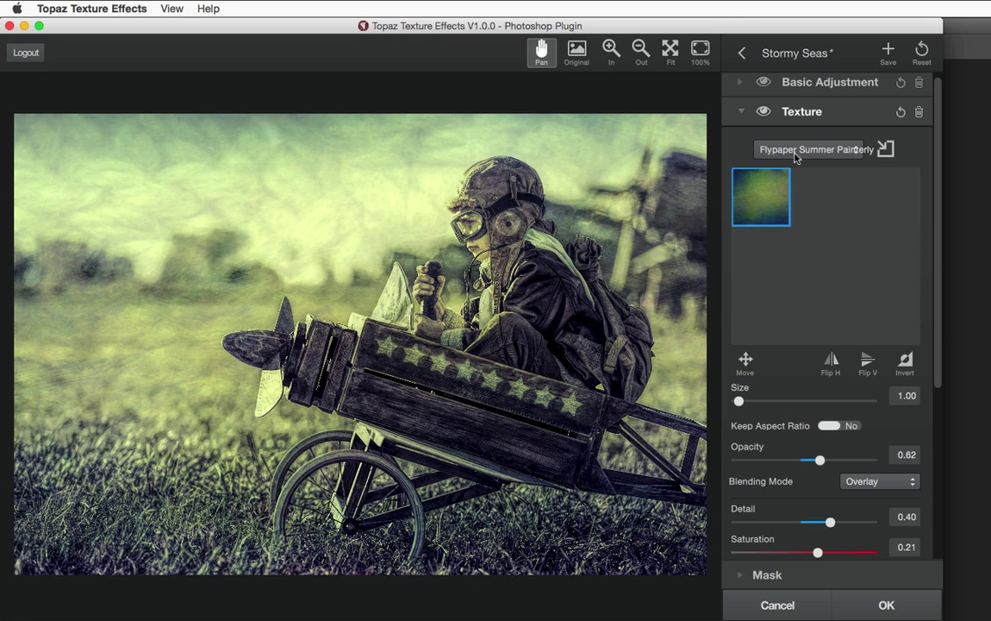
left_click(797, 156)
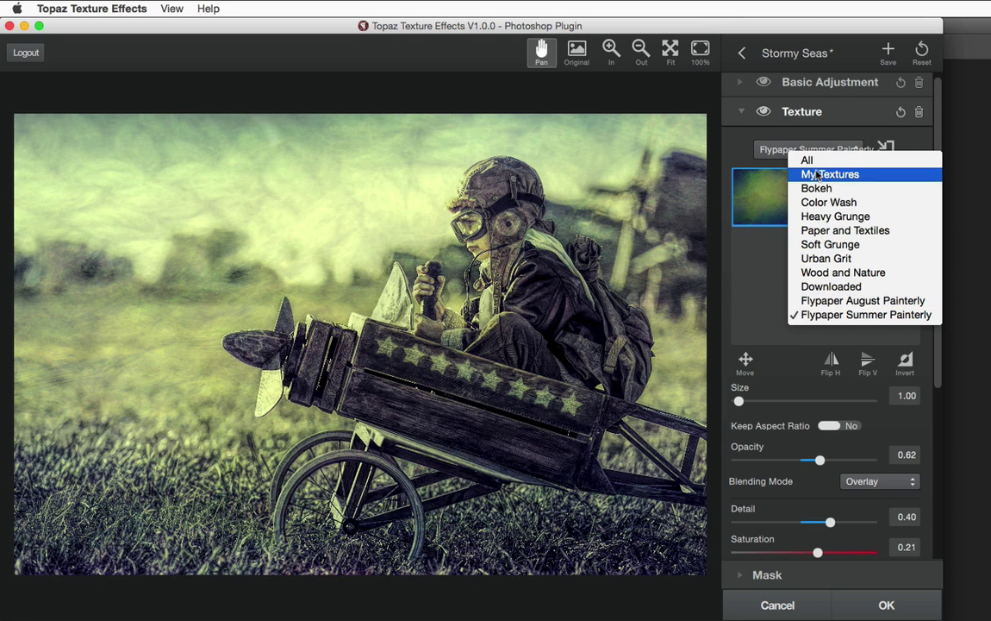
left_click(827, 314)
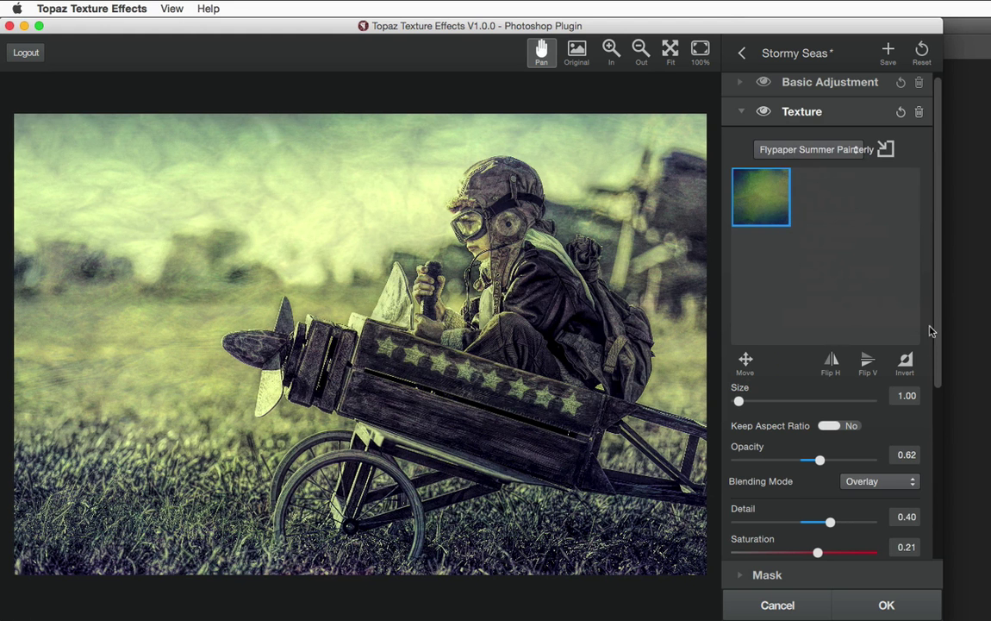
Step: Set the first Texture adjustment to opacity 0.75, Multiply blending and detail 0.81, and collapse its settings
left_click_drag(939, 327, 940, 439)
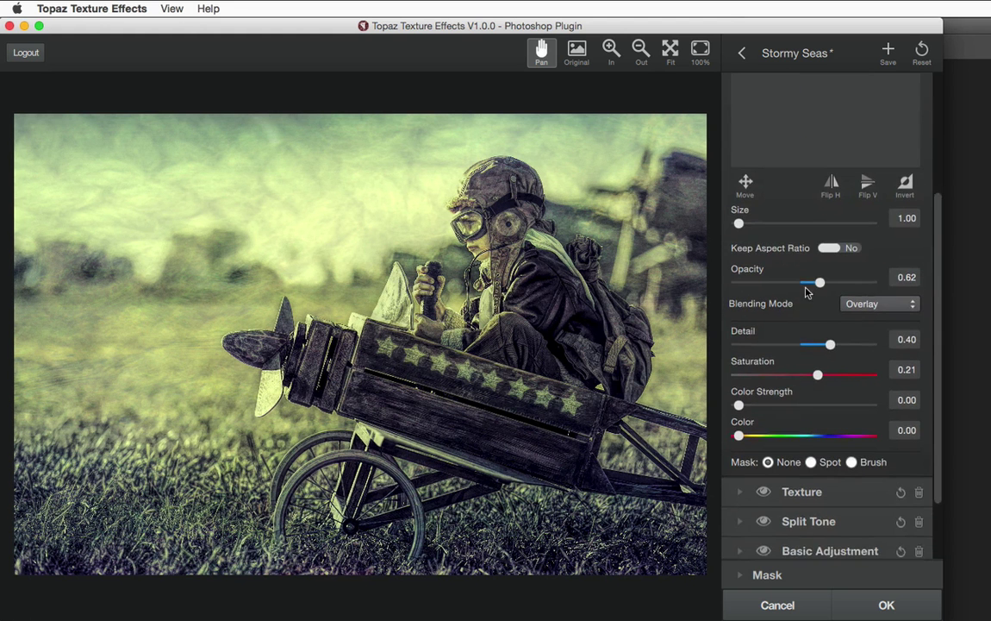
mouse_move(820, 283)
left_mouse_down()
mouse_move(845, 286)
mouse_move(836, 285)
left_mouse_up()
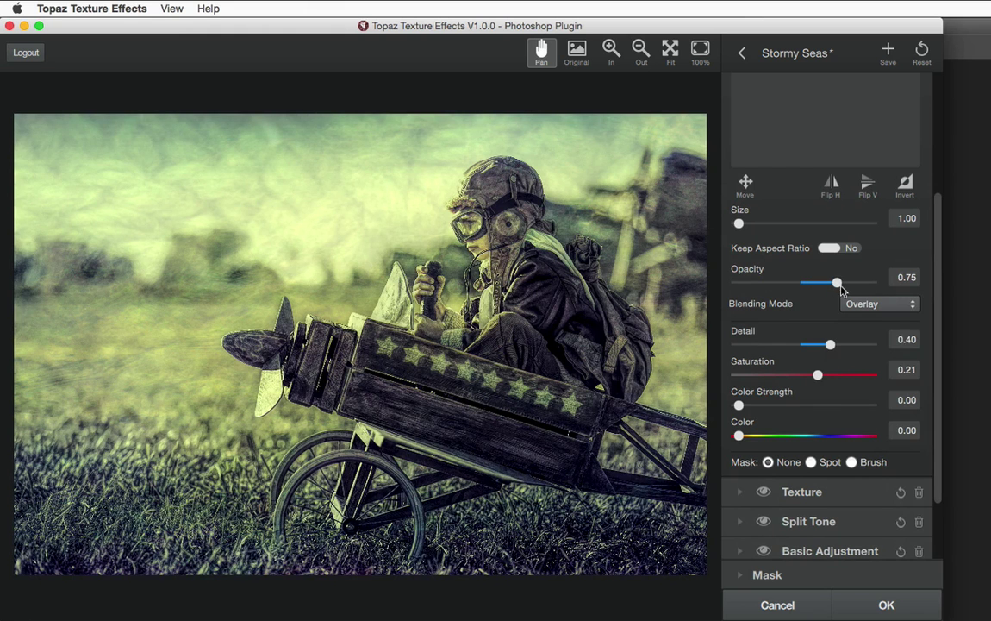
left_click(866, 303)
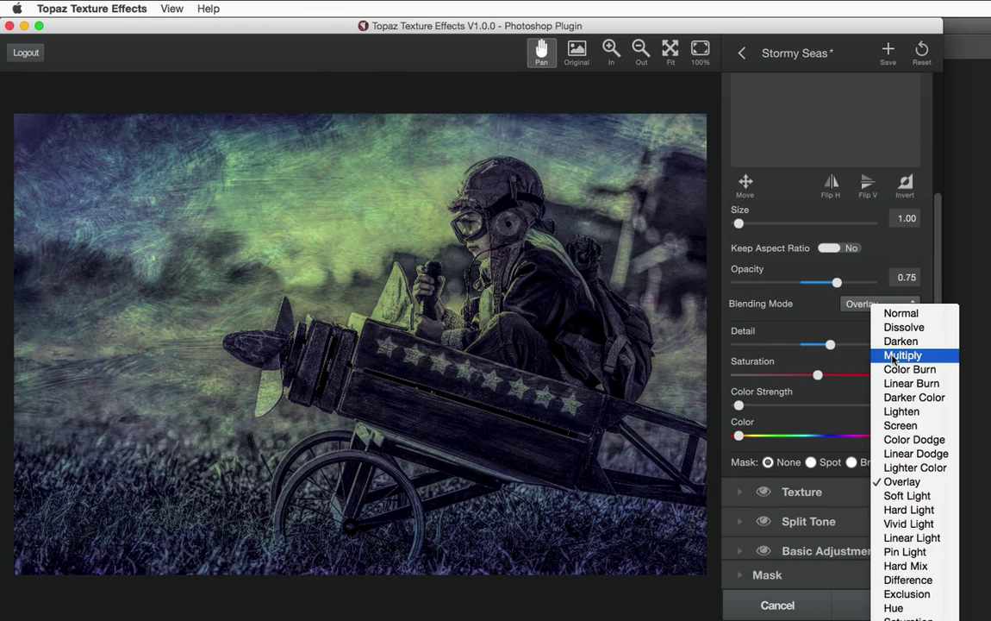
left_click(897, 356)
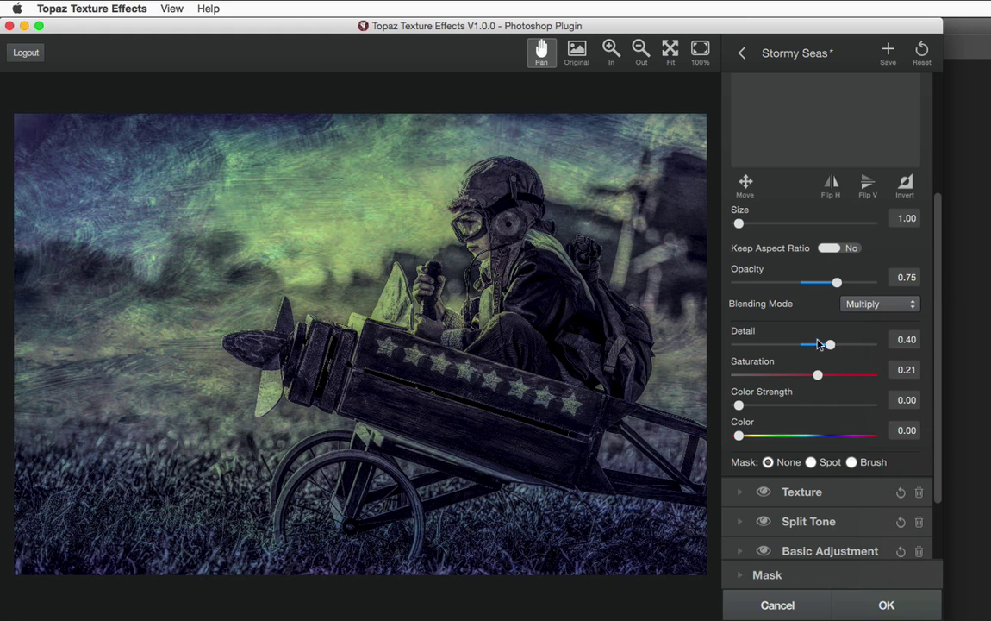
left_click_drag(819, 344, 856, 349)
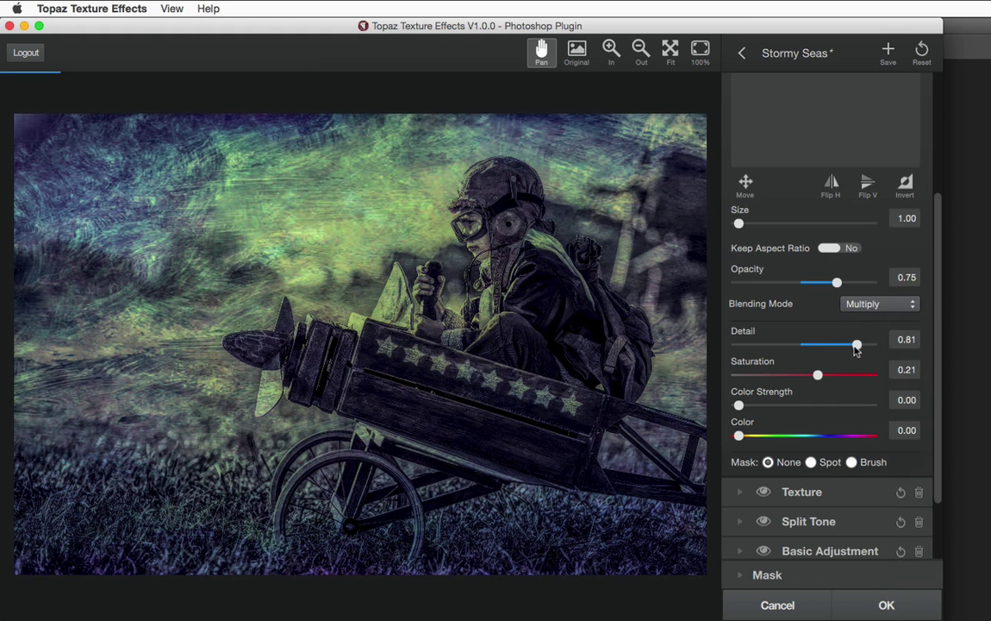
scroll(929, 283, "up", 5)
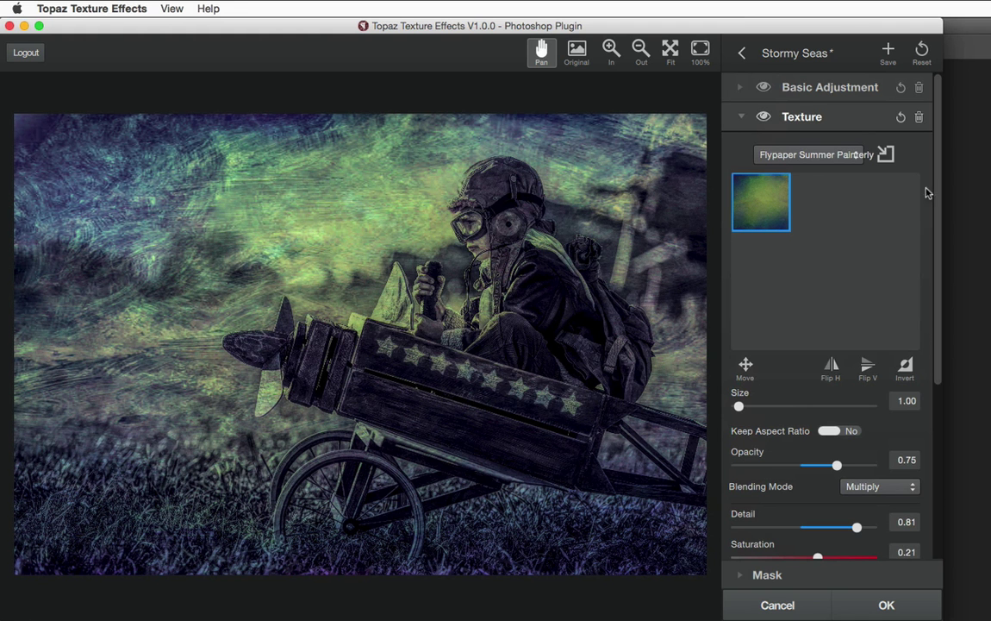
left_click(742, 118)
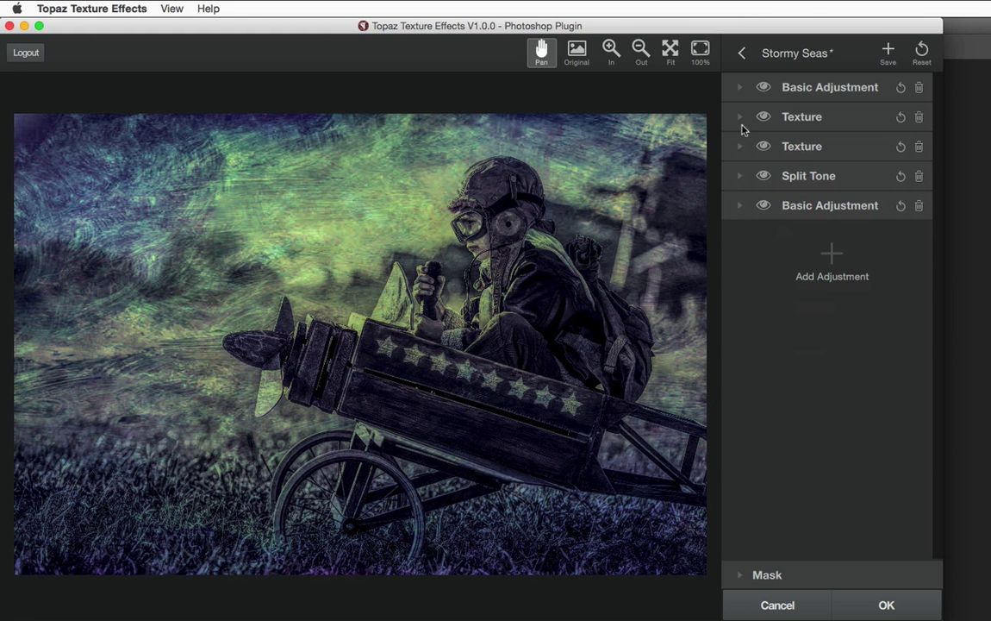
Step: Add a Borders adjustment to the effect and open its border category manager
left_click(831, 253)
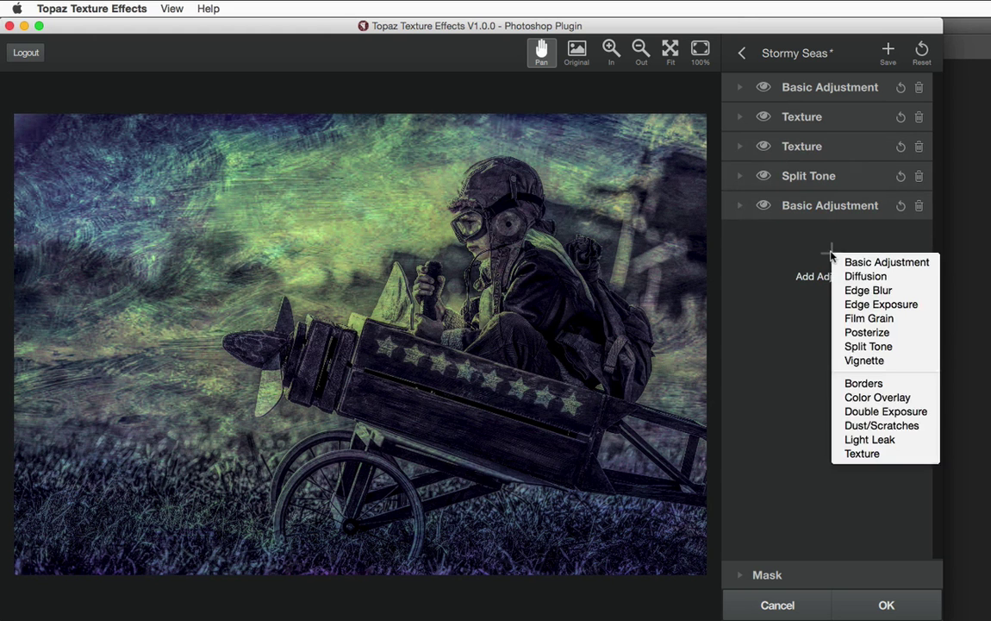
left_click(831, 253)
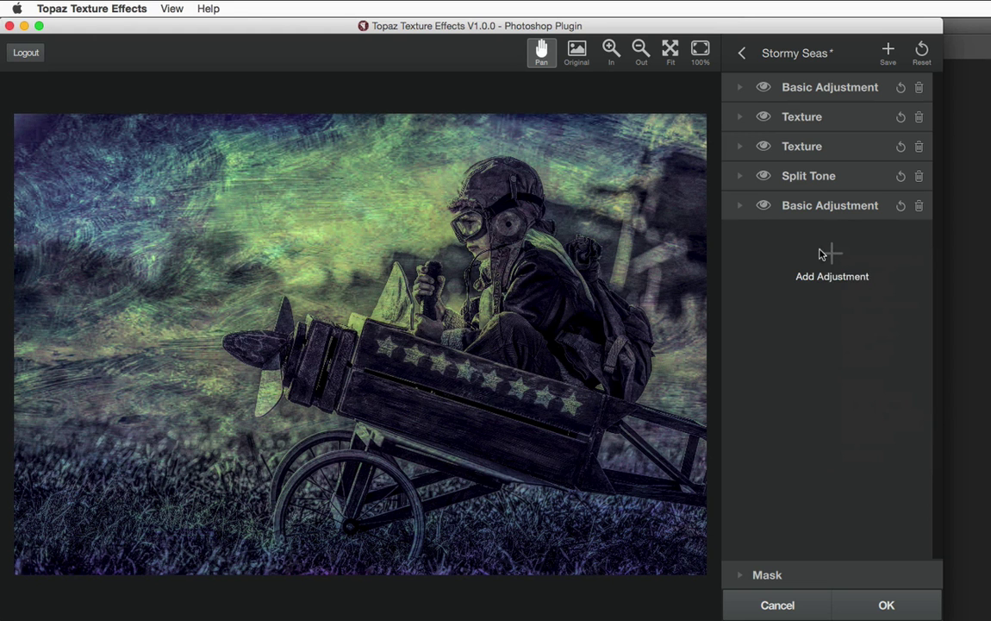
left_click(821, 255)
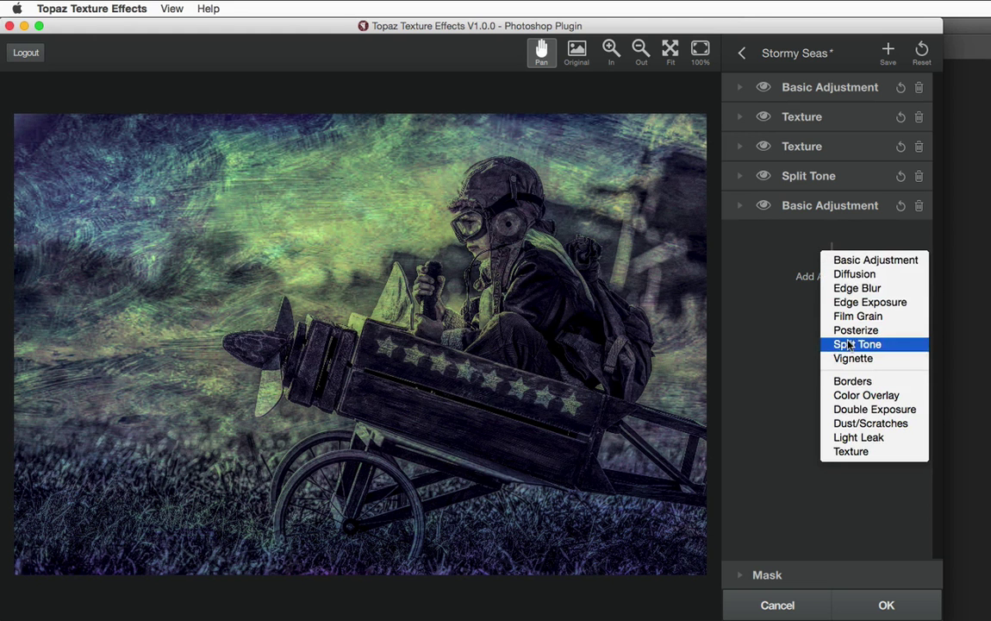
left_click(851, 381)
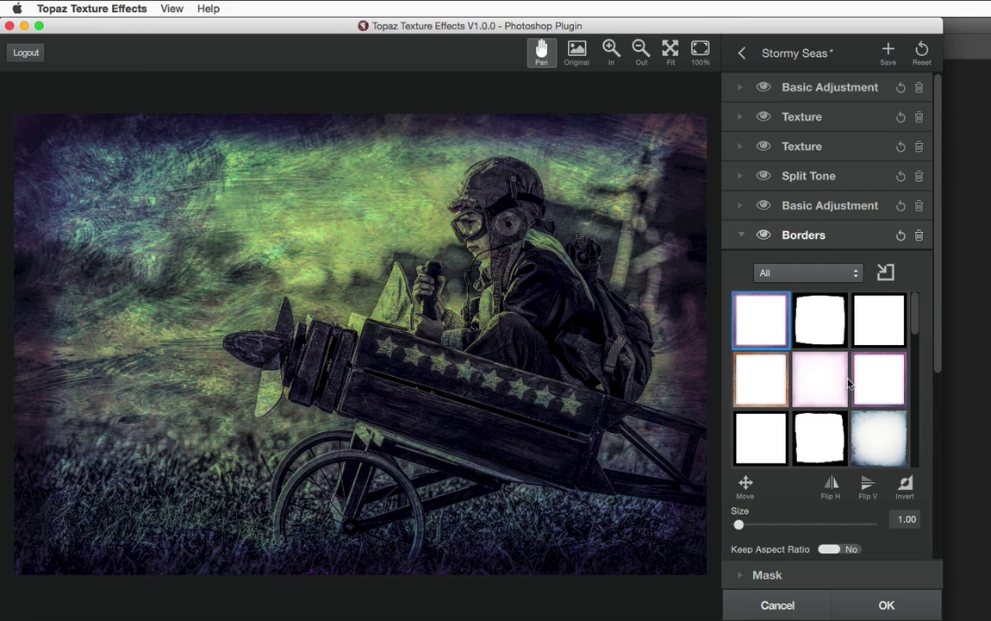
left_click(886, 272)
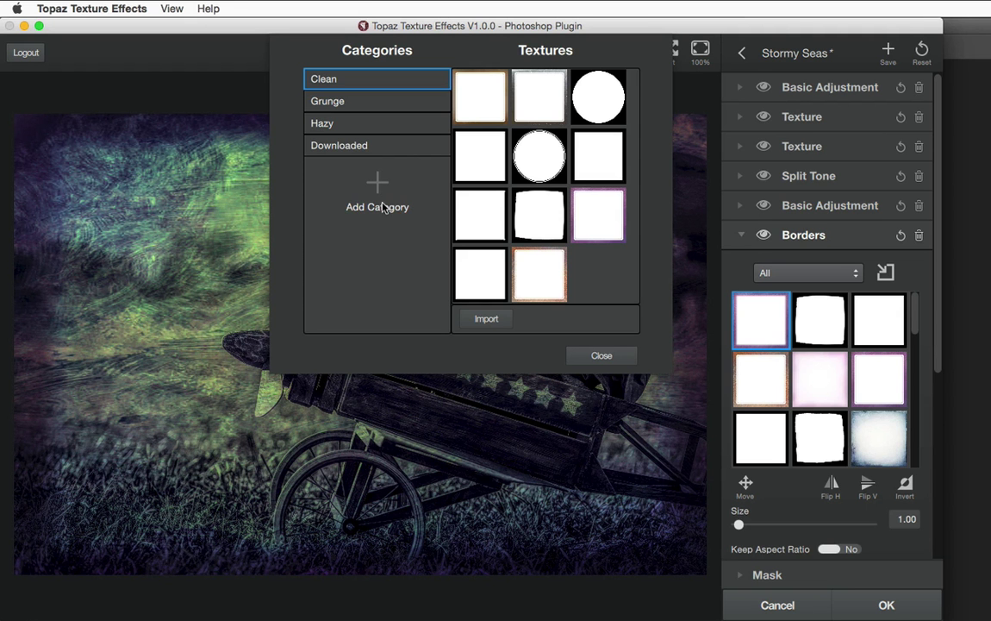
Step: Close the border category manager and collapse the Borders adjustment's settings
left_click(594, 358)
left_click(741, 236)
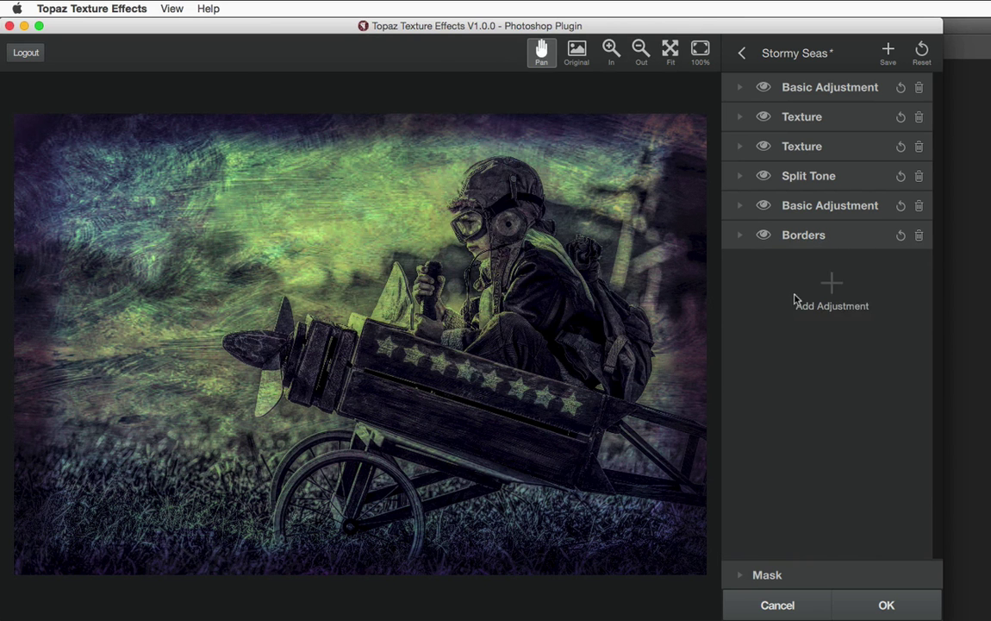
Step: Try out a Double Exposure adjustment by viewing its image category manager, and delete the adjustment
left_click(830, 282)
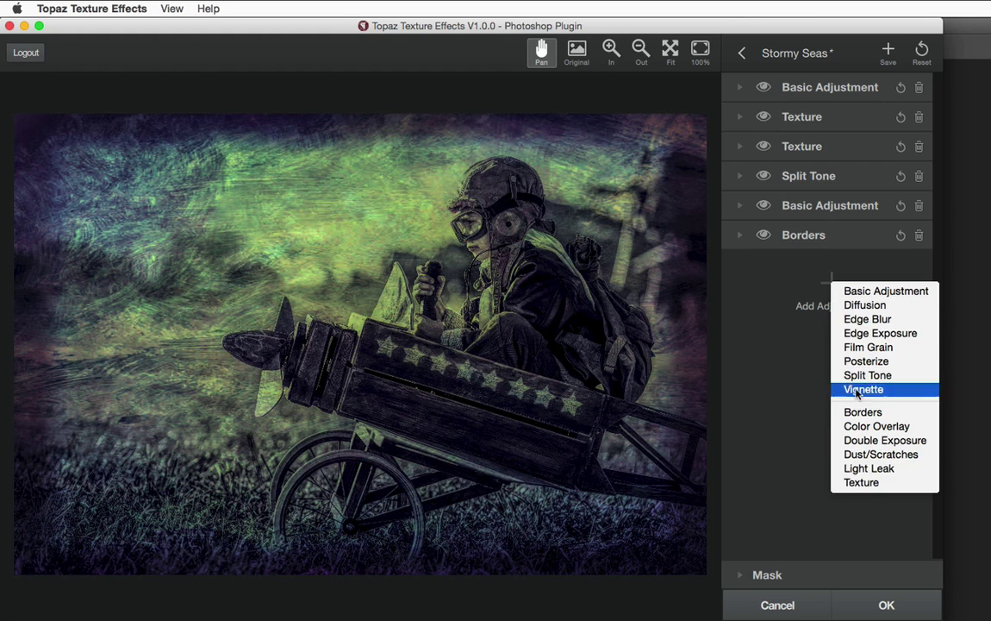
left_click(862, 440)
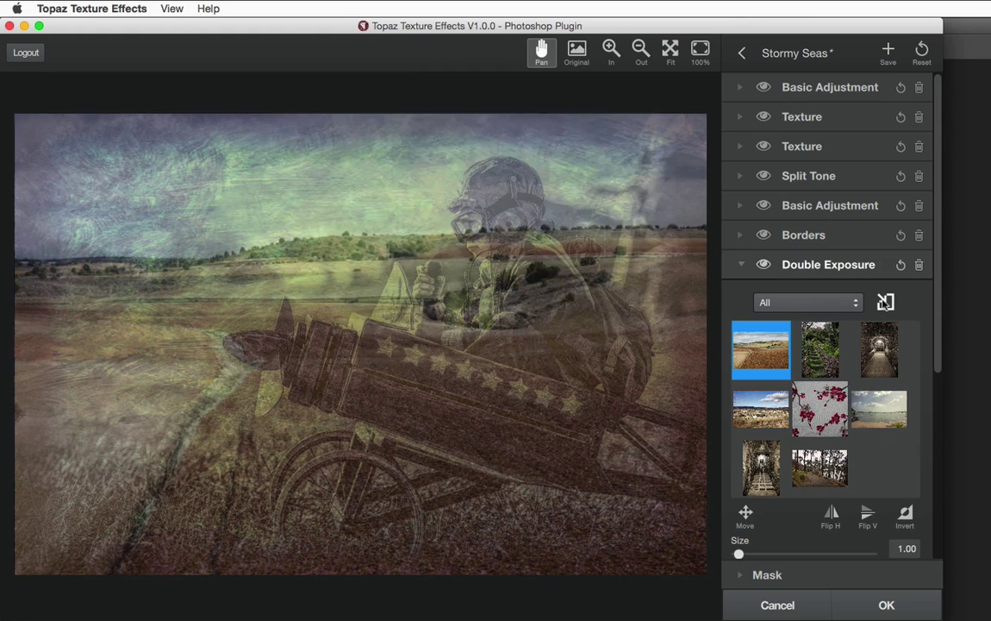
left_click(885, 302)
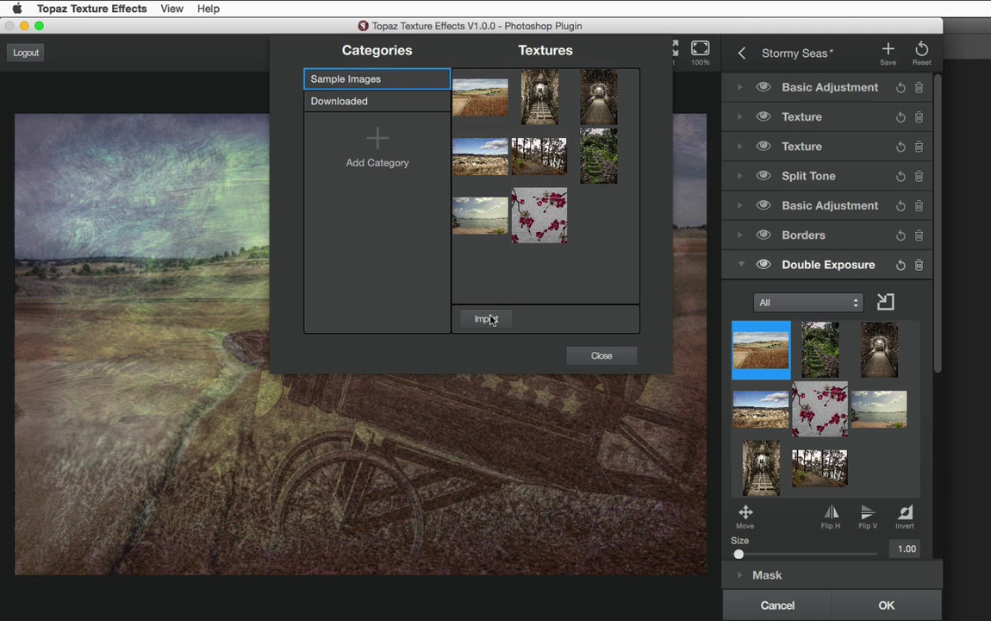
left_click(614, 358)
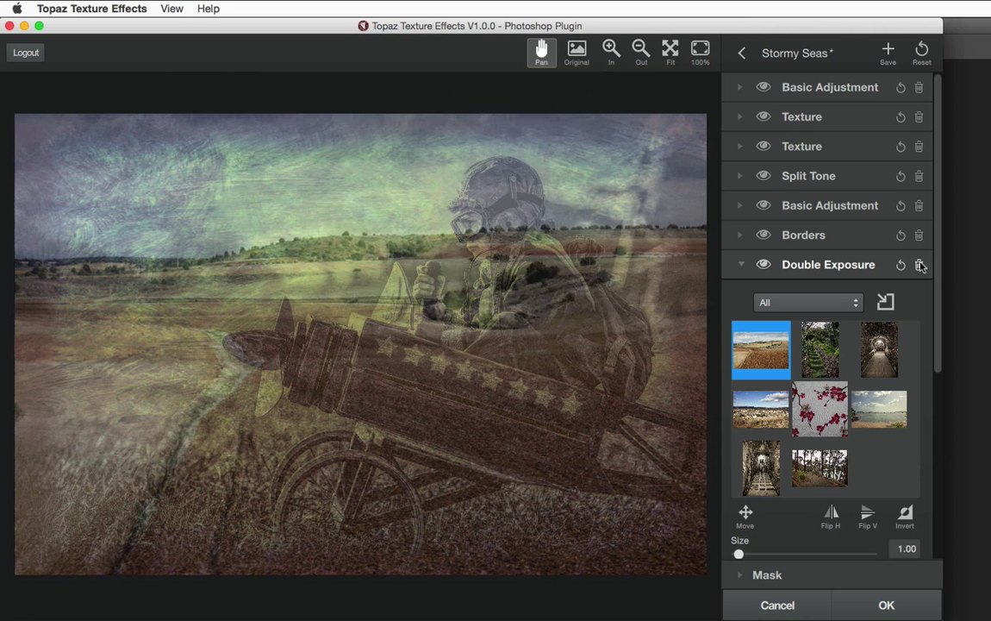
left_click(919, 265)
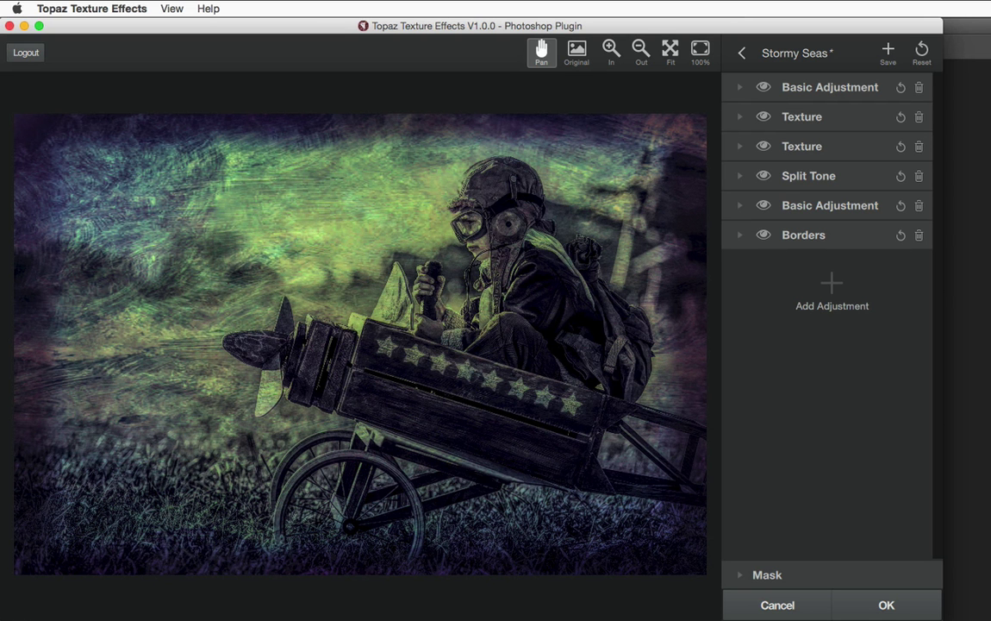
left_click(832, 282)
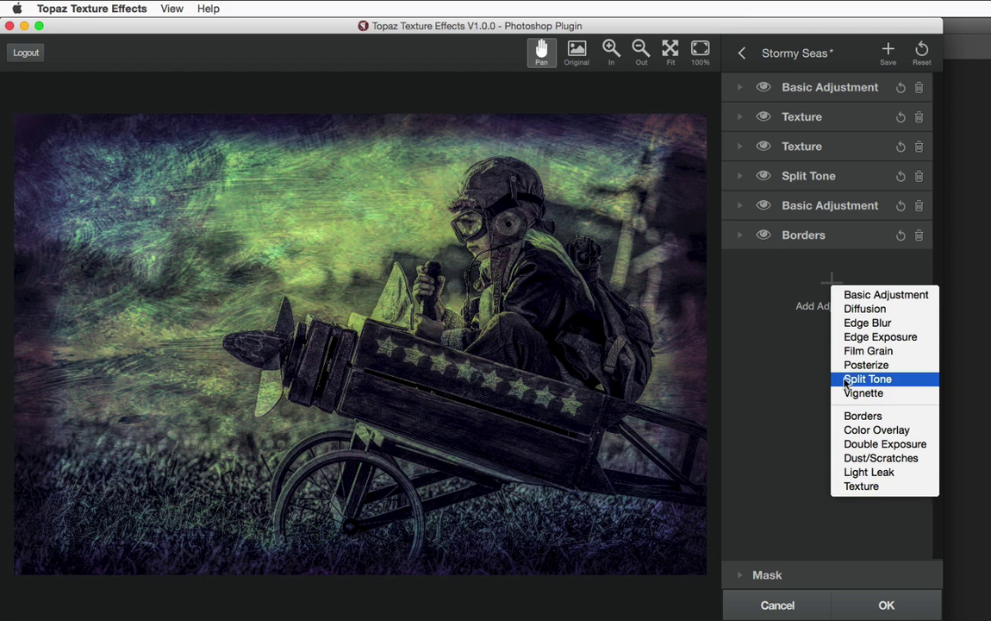
left_click(758, 329)
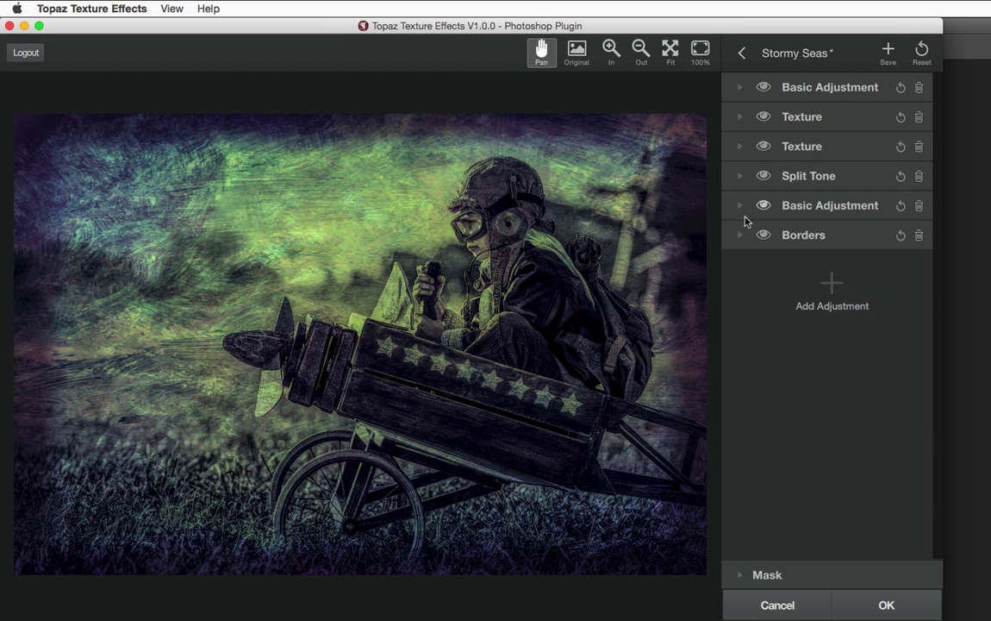
Step: Leave the Stormy Seas settings for the effect browser and preview the Sharp and Gritty effect
left_click(741, 52)
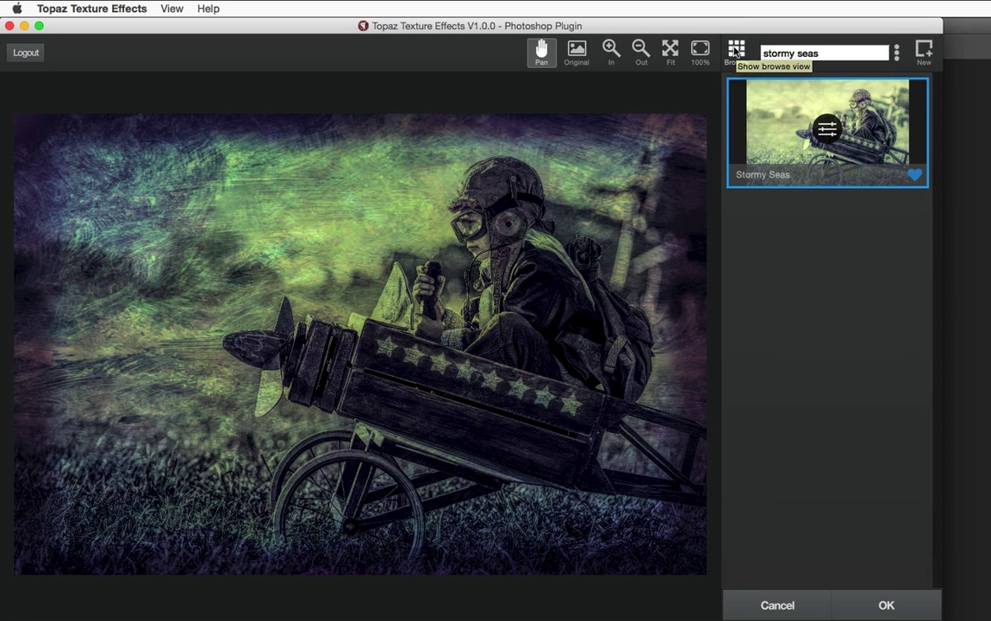
left_click(736, 52)
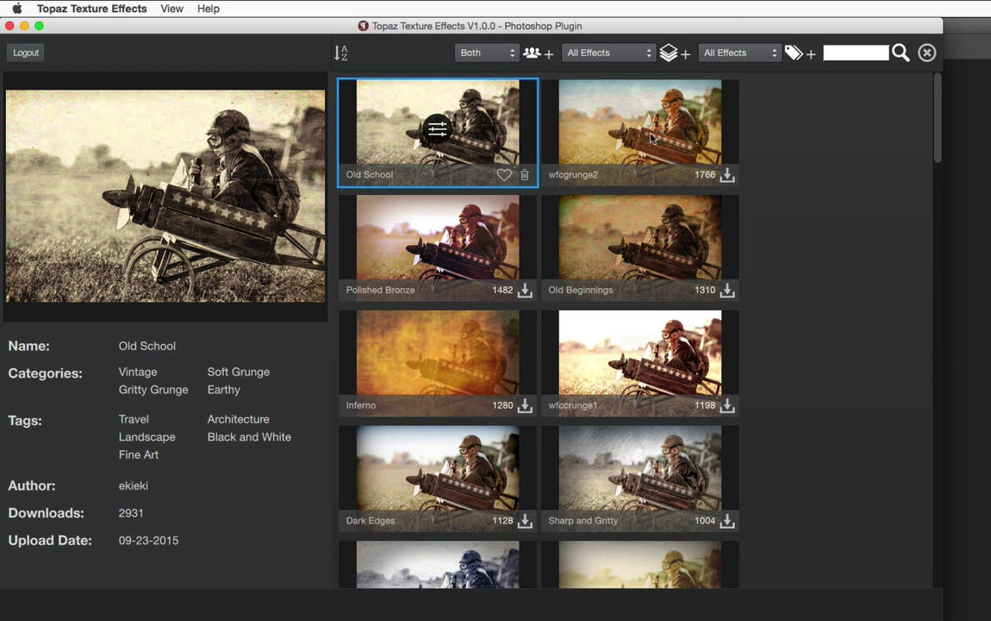
scroll(545, 288, "down", 2)
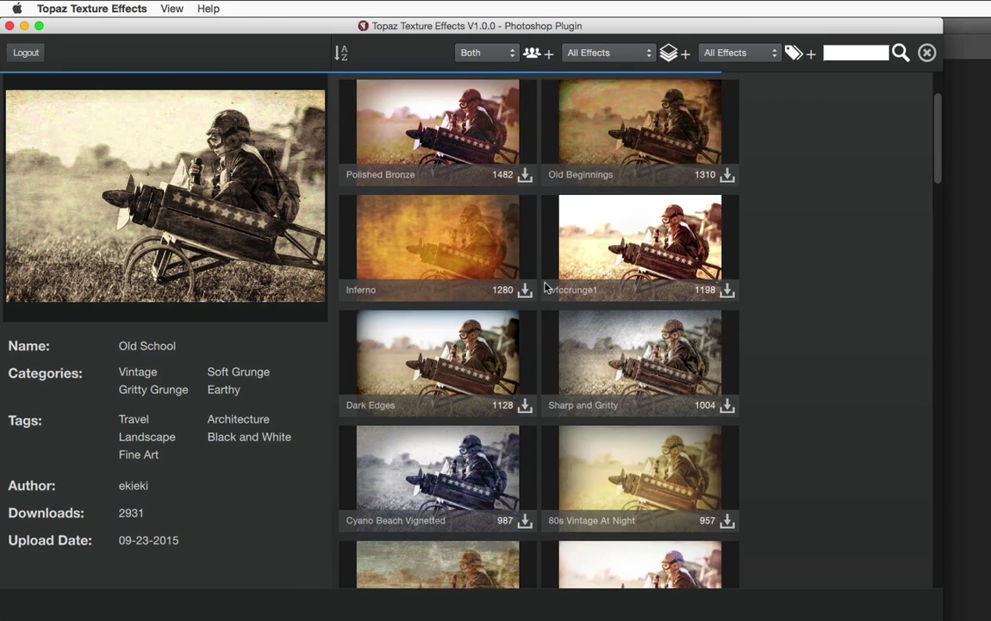
scroll(544, 288, "down", 2)
left_click(624, 221)
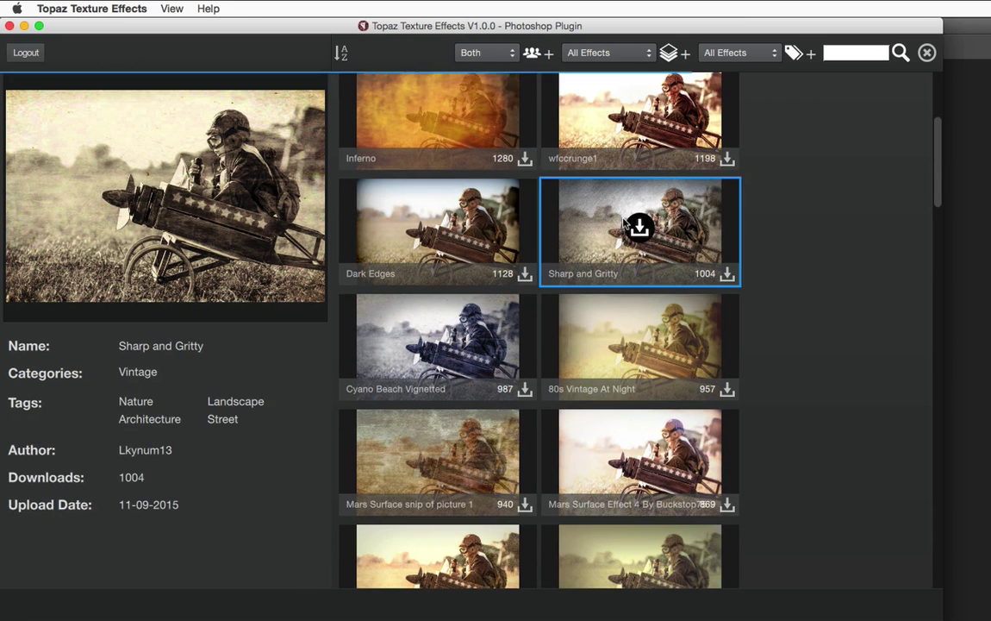
scroll(532, 260, "down", 3)
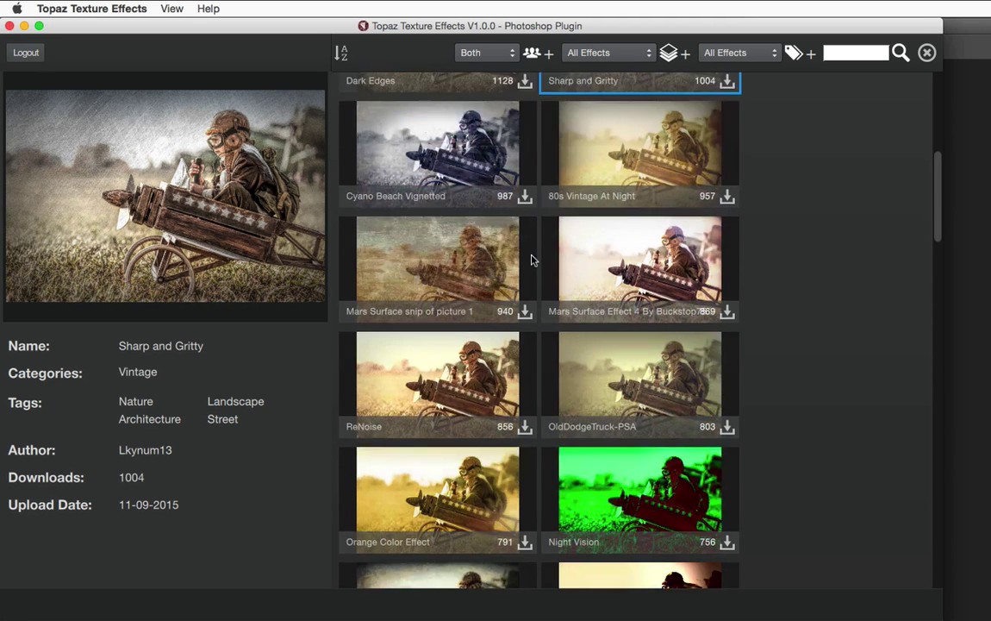
scroll(532, 260, "down", 3)
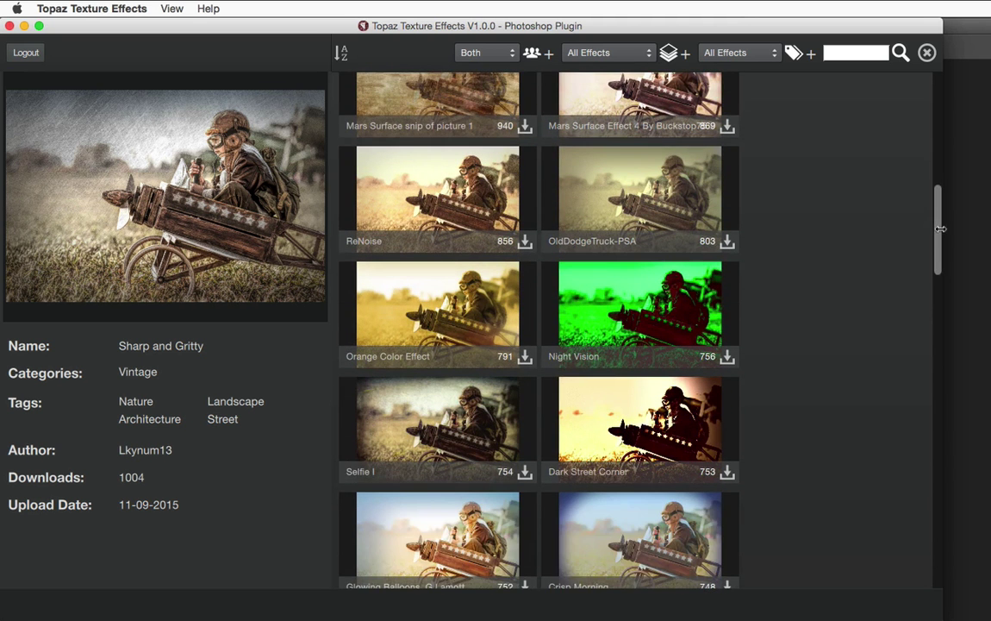
left_click_drag(939, 229, 841, 93)
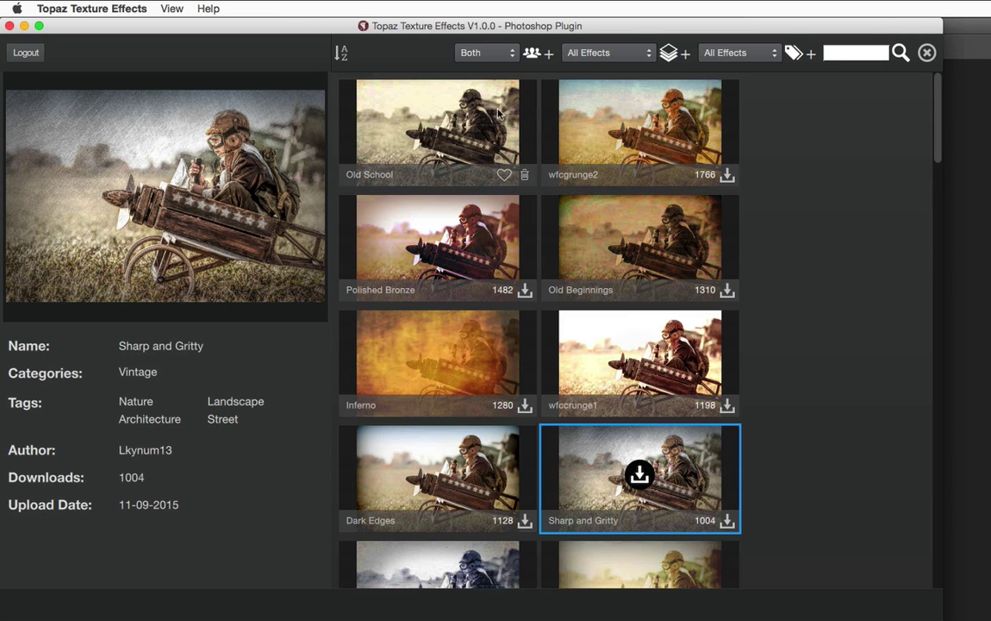
Step: Filter the effect browser to Local effects, and switch the source filter to Community
left_click(487, 54)
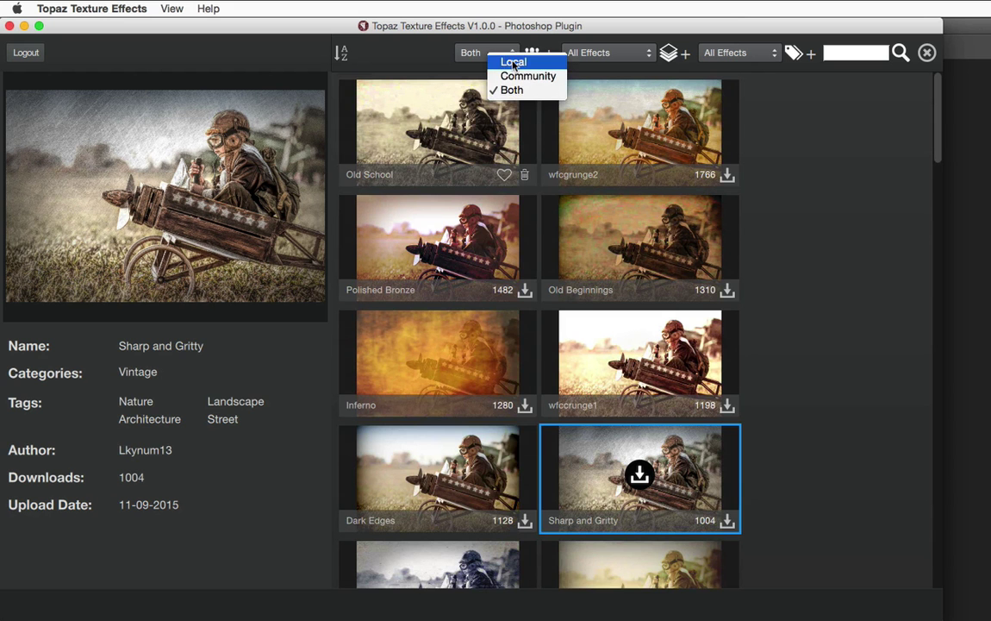
left_click(514, 63)
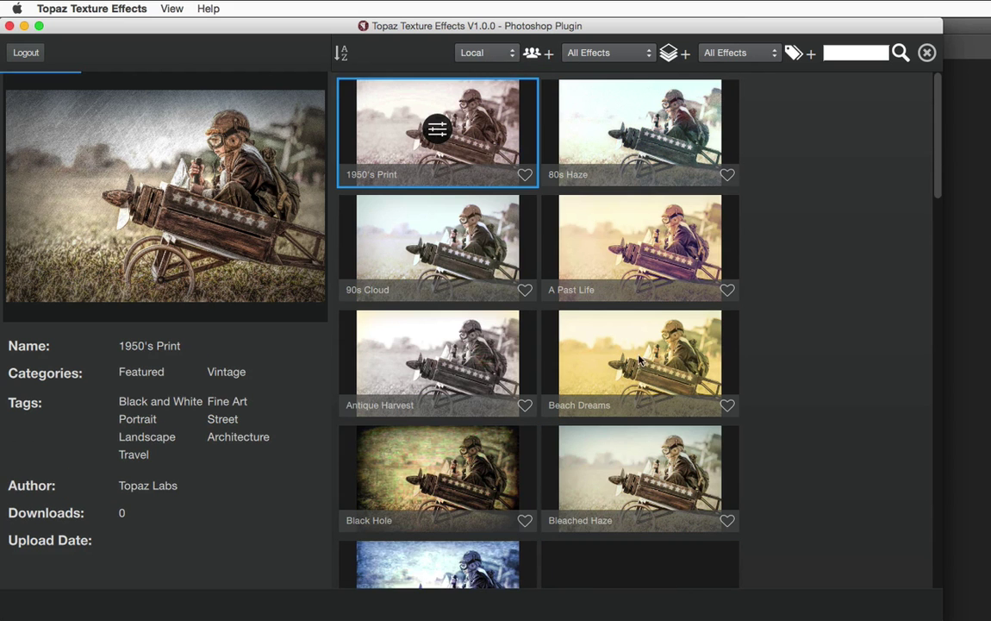
left_click(487, 55)
left_click(512, 77)
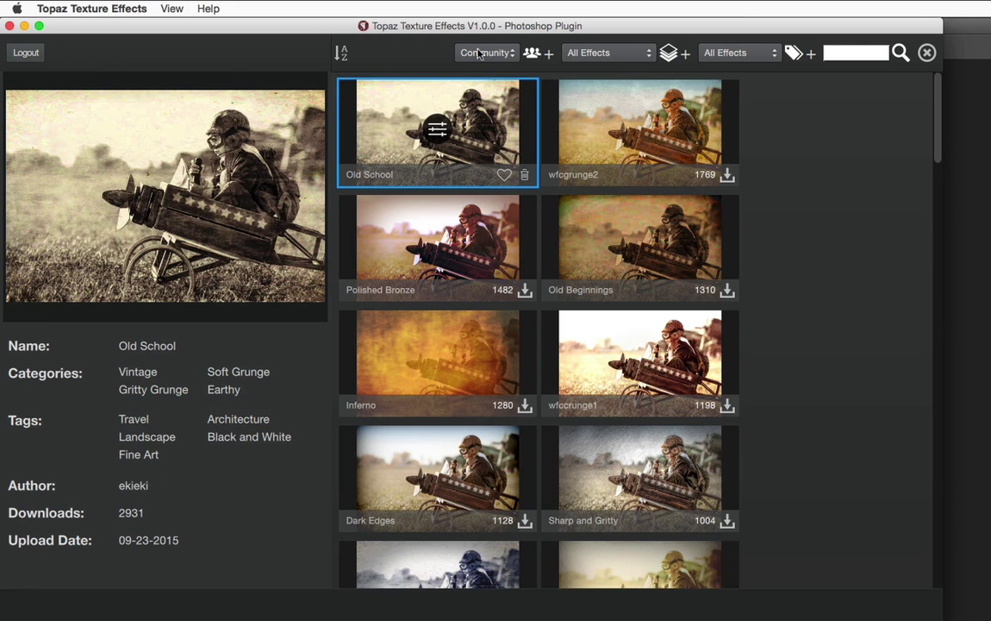
left_click(479, 54)
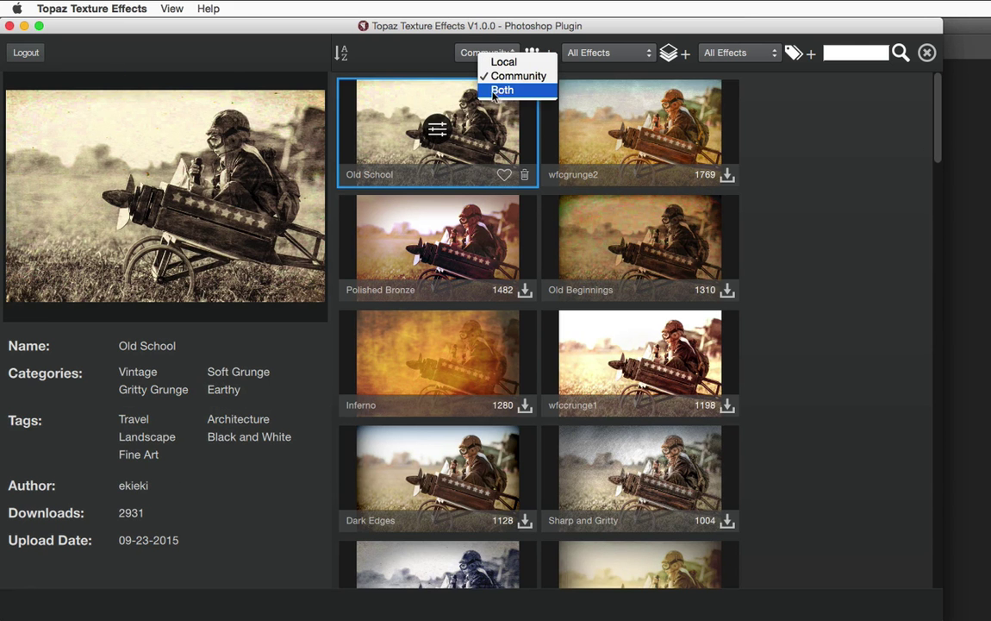
left_click(422, 54)
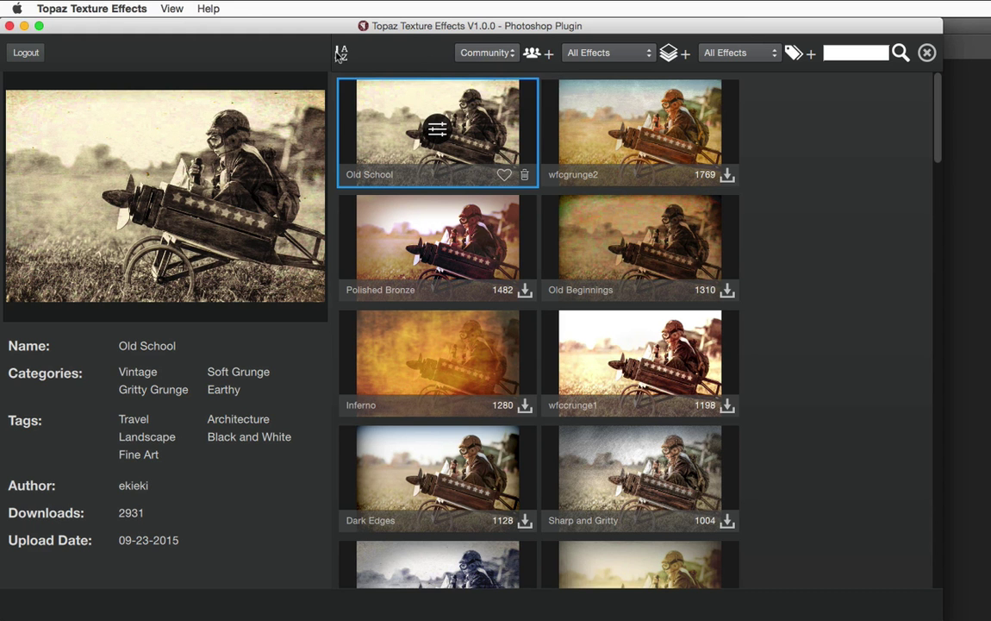
left_click(341, 50)
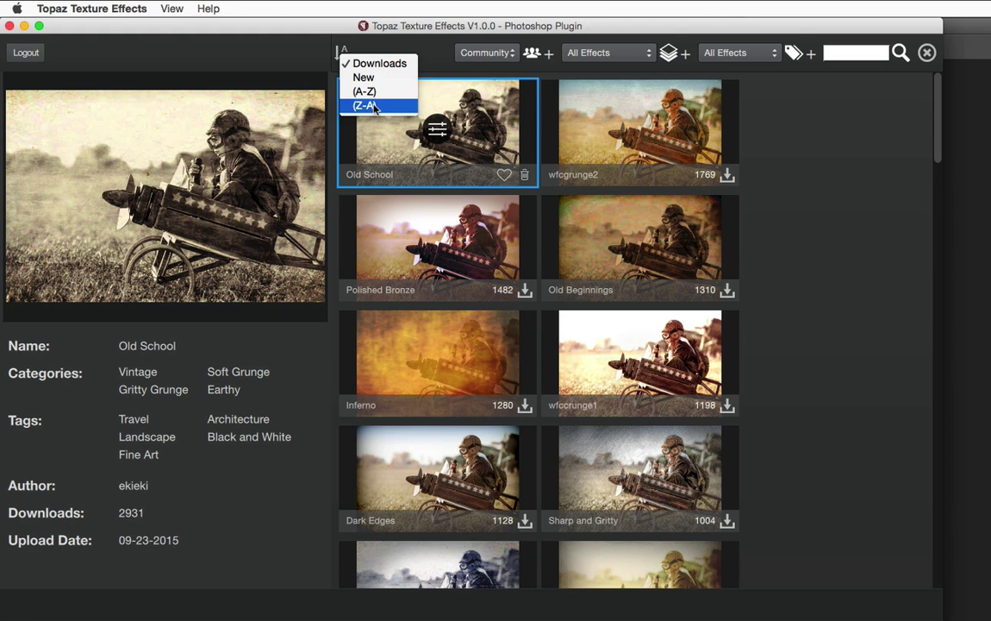
left_click(340, 30)
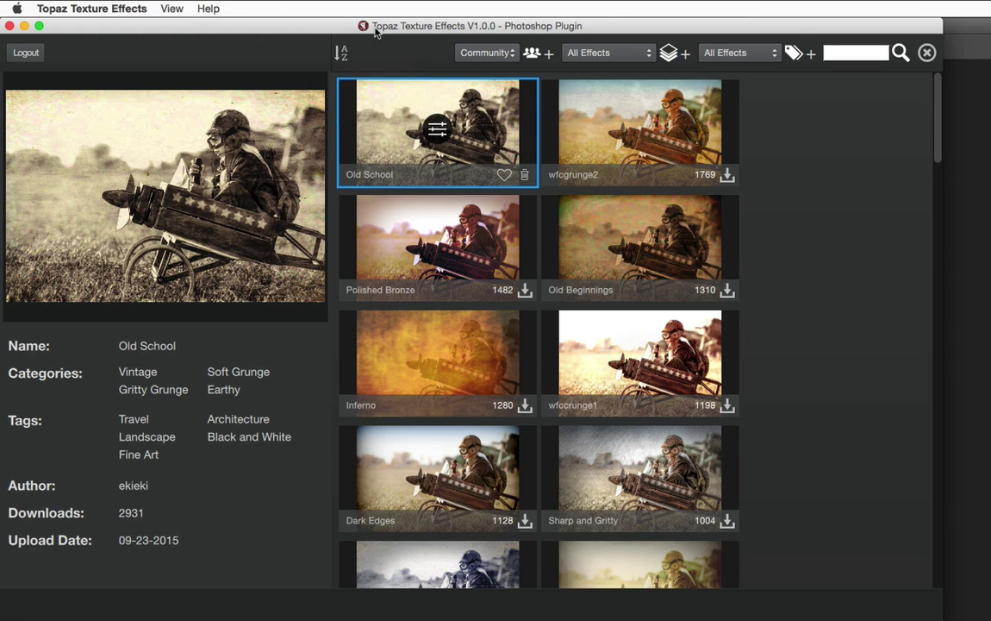
Step: Limit the community effects to the Earthy category and preview 80s Vintage At Night
left_click(609, 54)
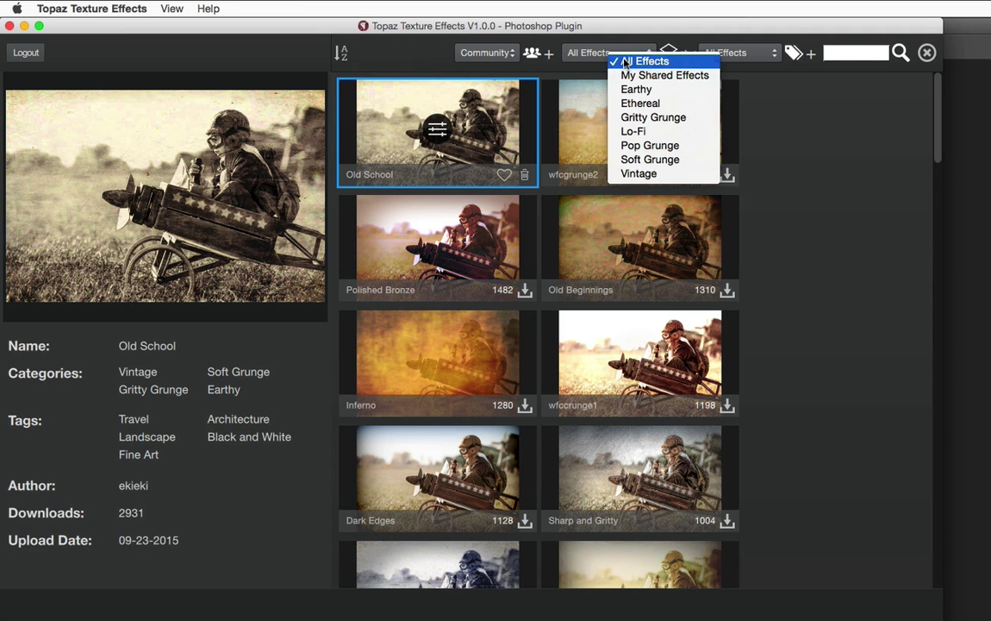
left_click(635, 90)
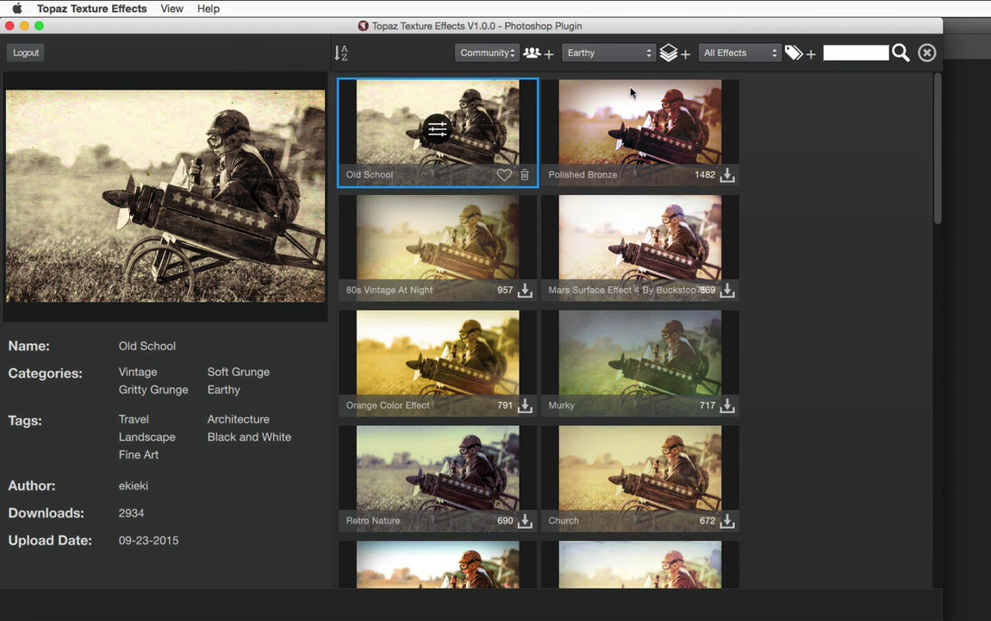
left_click(409, 226)
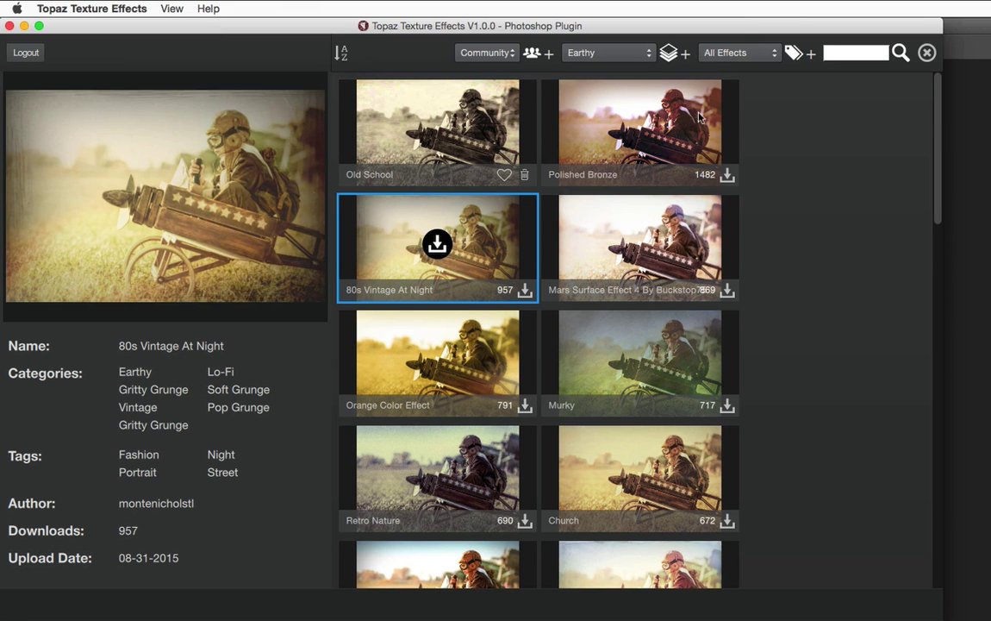
Step: Filter the Earthy community effects by the Commercial tag, and switch the tag filter to Abstract
left_click(726, 54)
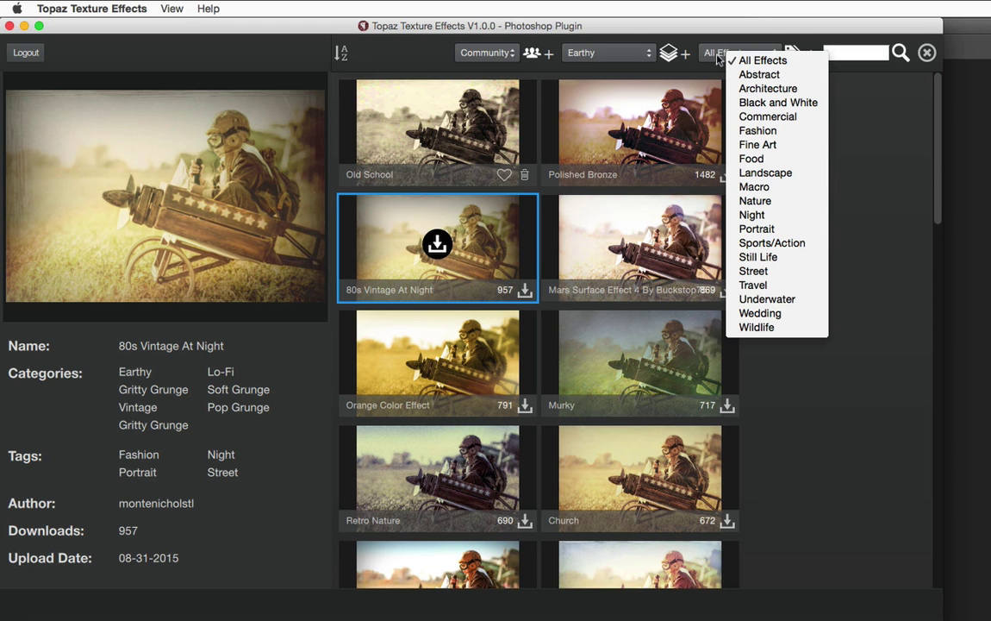
left_click(758, 119)
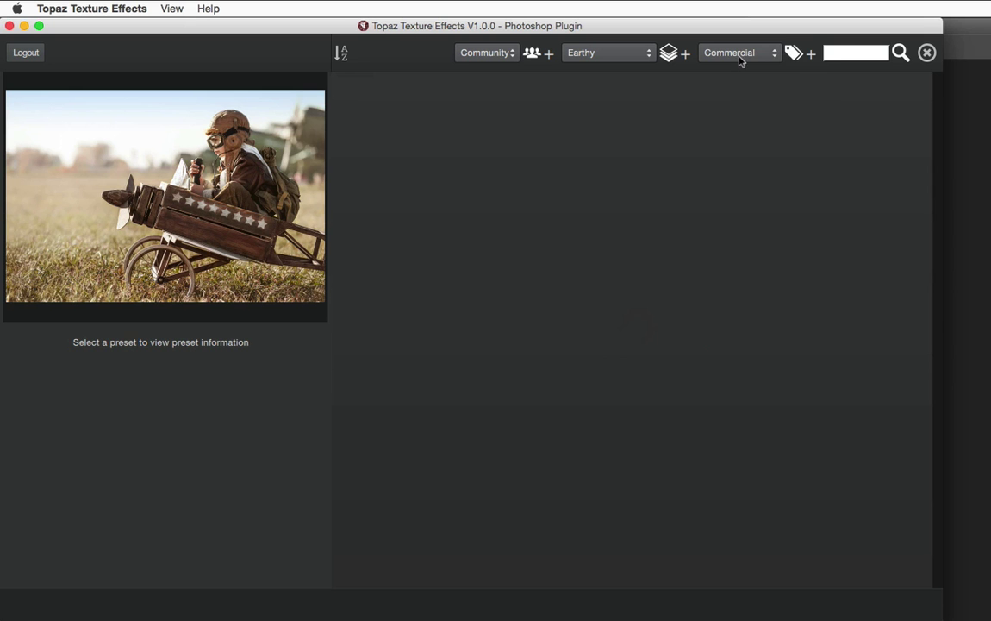
left_click(738, 54)
left_click(759, 74)
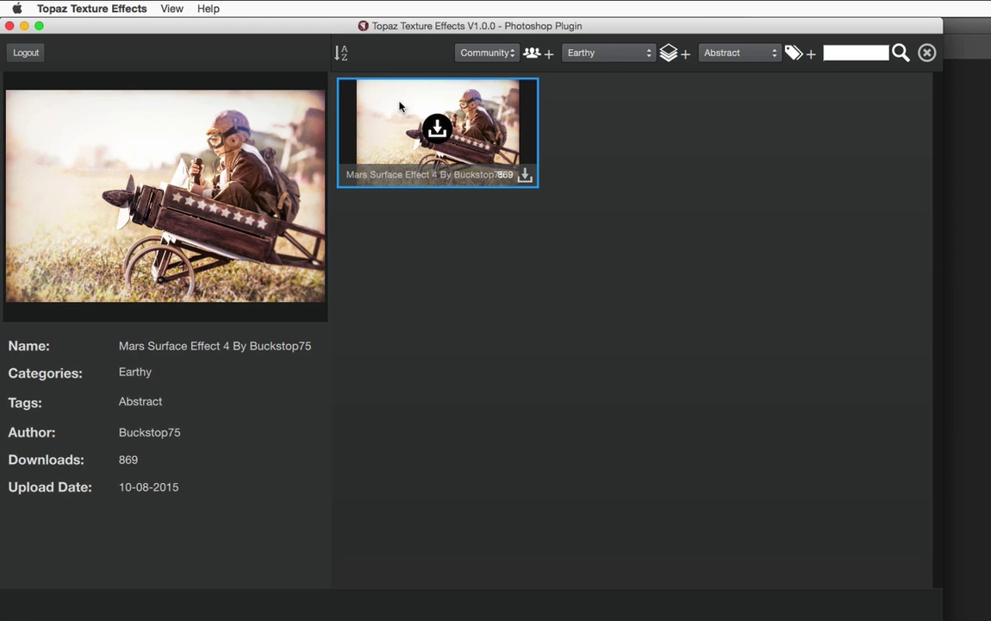
Step: Filter the Earthy effects by the Nature tag and preview Retro Nature, Citronella Lily, Desert Morning- PSA and fall dark sky
left_click(716, 54)
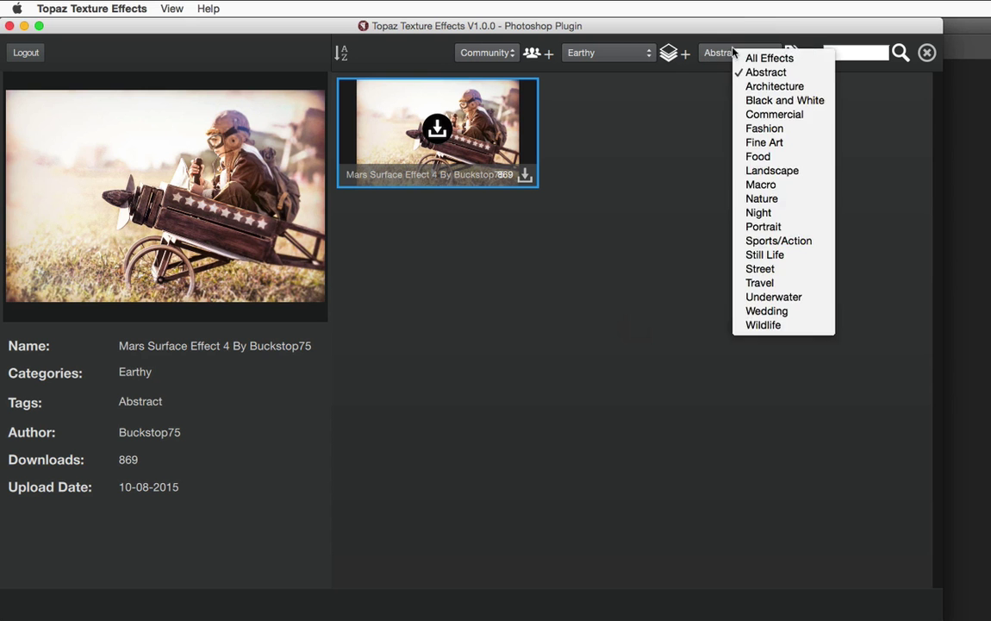
left_click(758, 199)
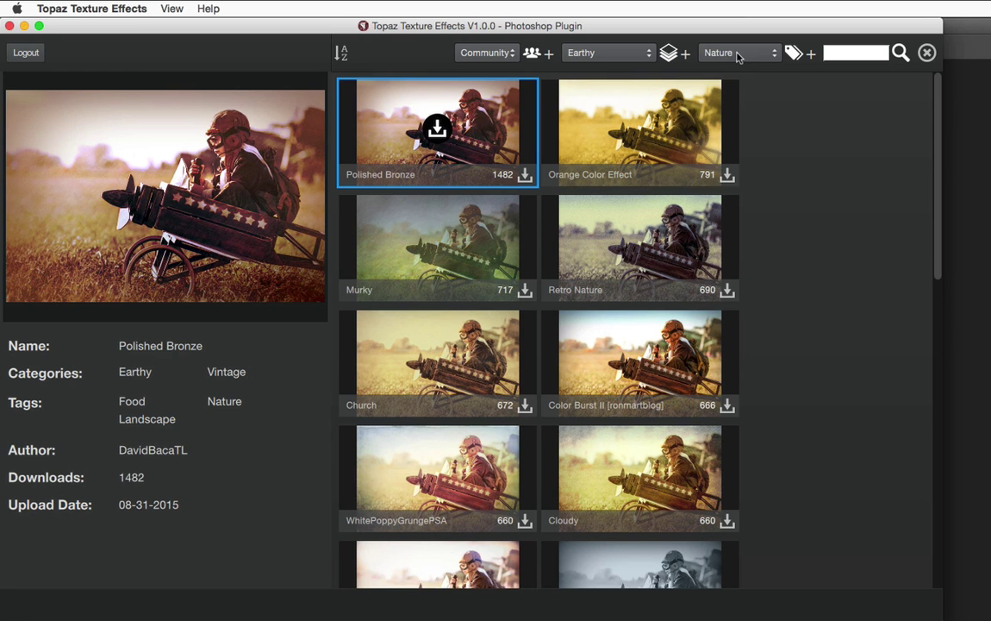
left_click(604, 224)
scroll(611, 306, "down", 4)
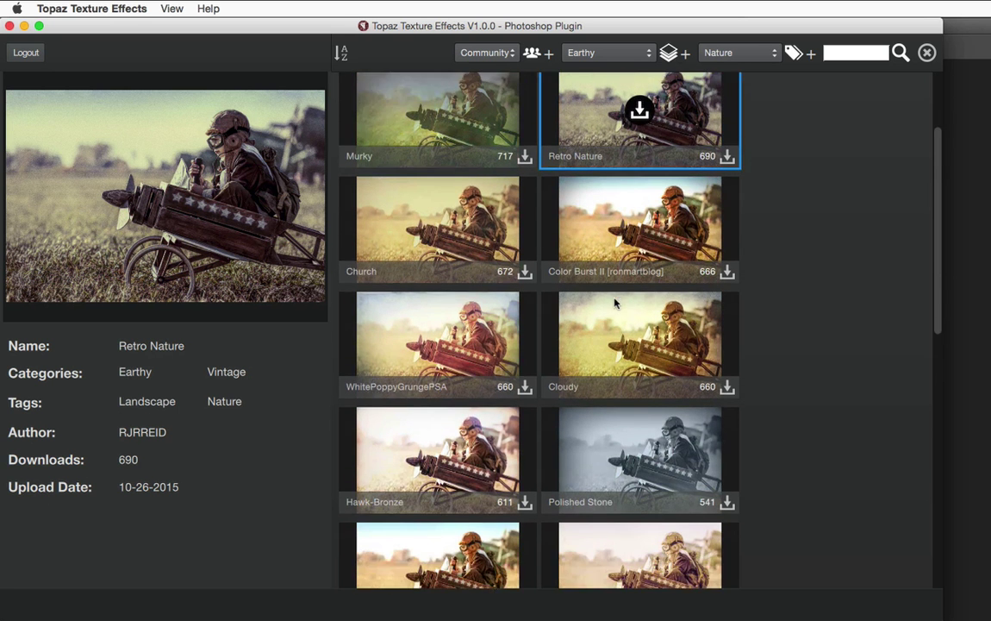
scroll(616, 303, "down", 3)
left_click(599, 458)
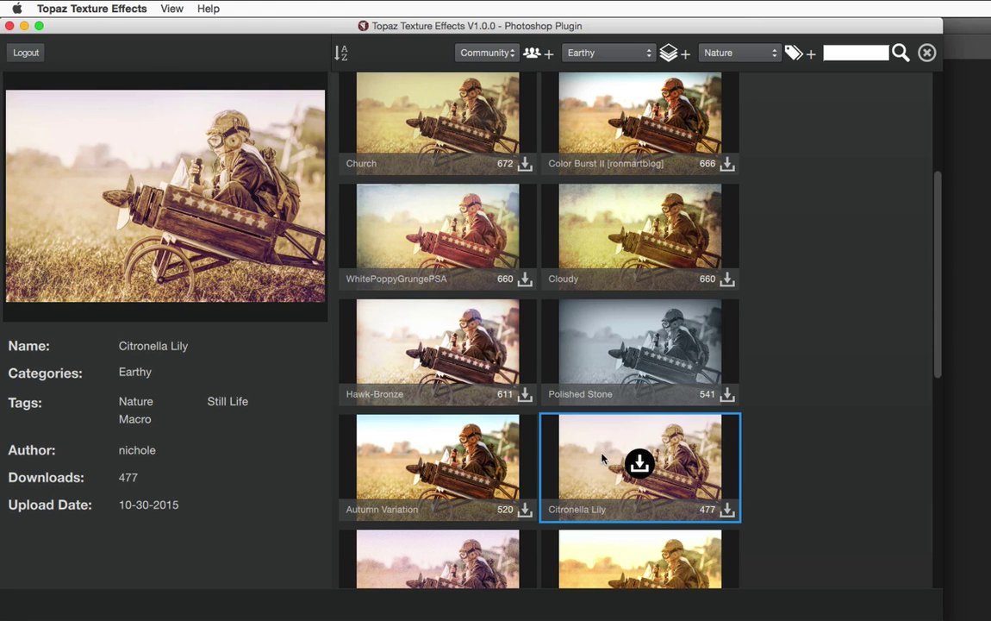
scroll(470, 429, "down", 3)
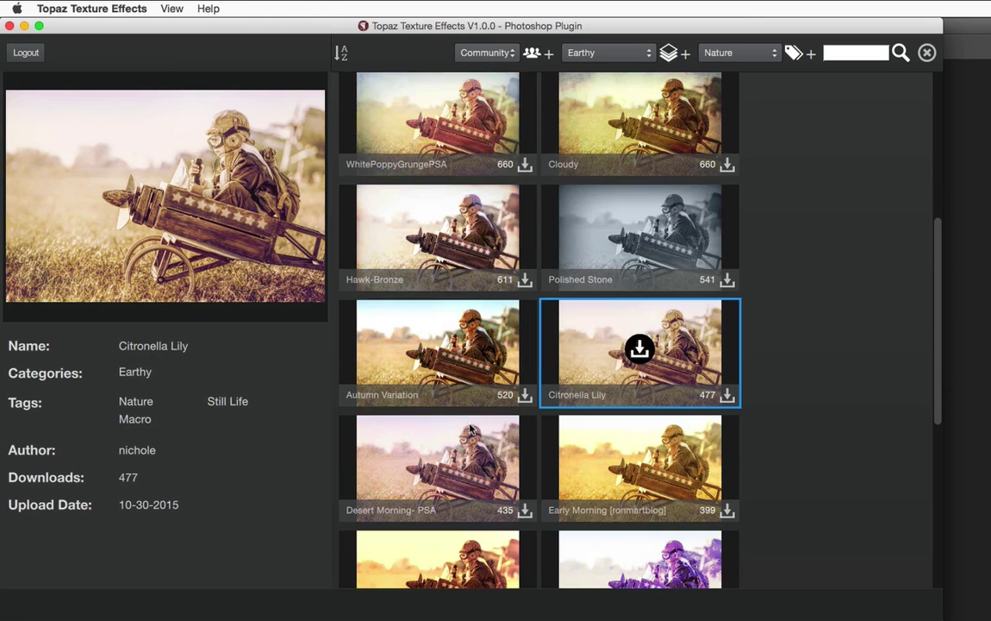
left_click(470, 429)
scroll(525, 395, "down", 3)
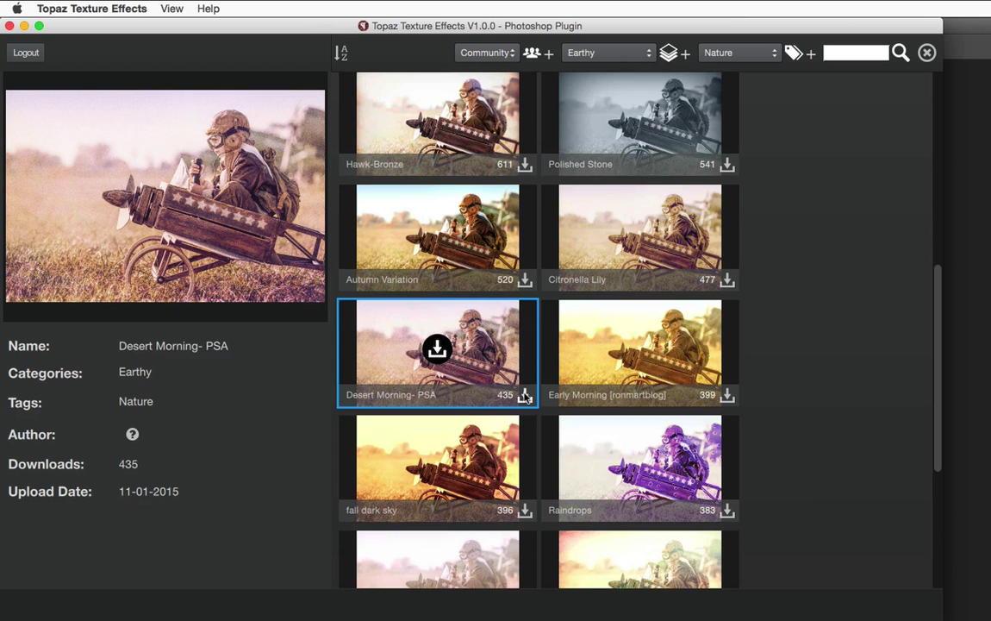
left_click(442, 442)
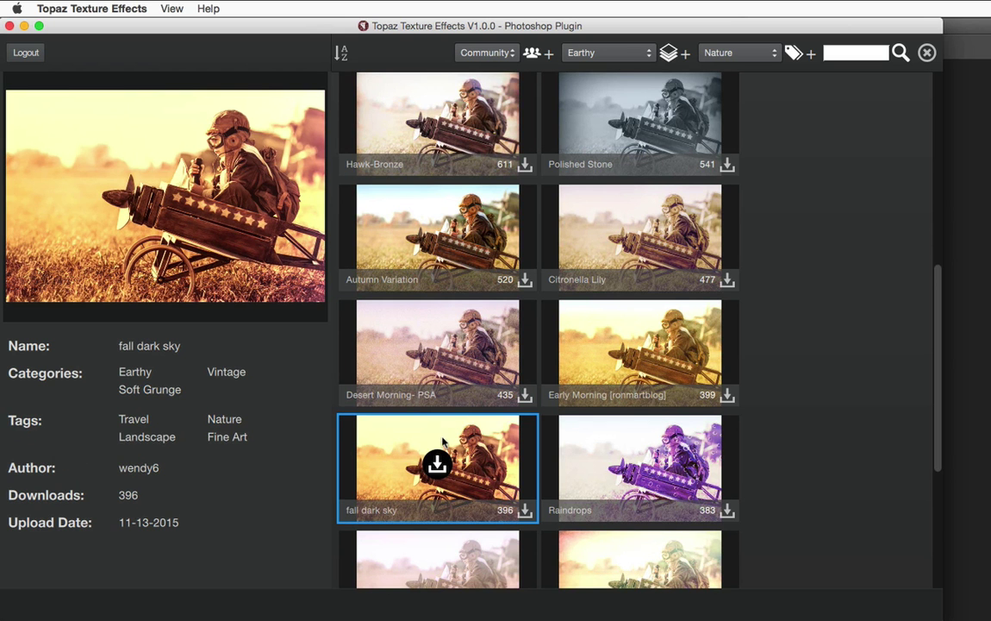
Step: Download the community effect fall dark sky, open its adjustment settings and return to the effect browser
scroll(448, 435, "down", 1)
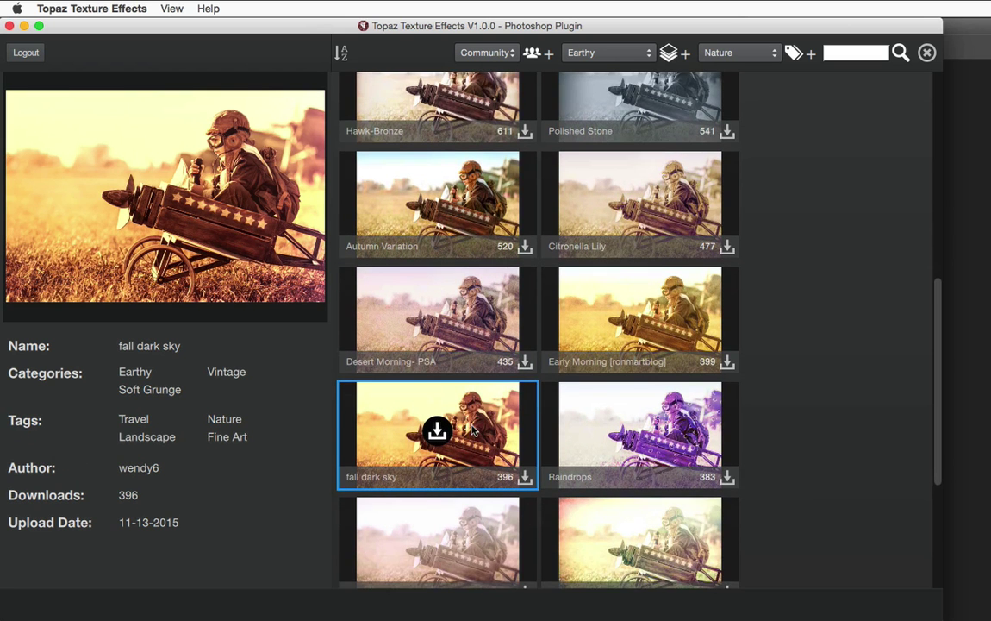
scroll(472, 431, "down", 1)
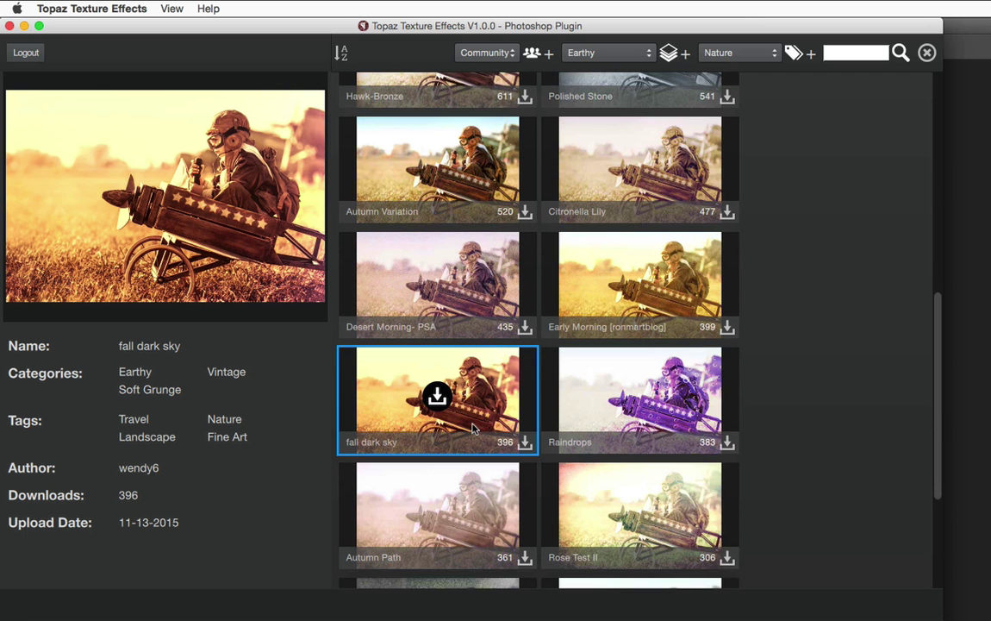
left_click(438, 396)
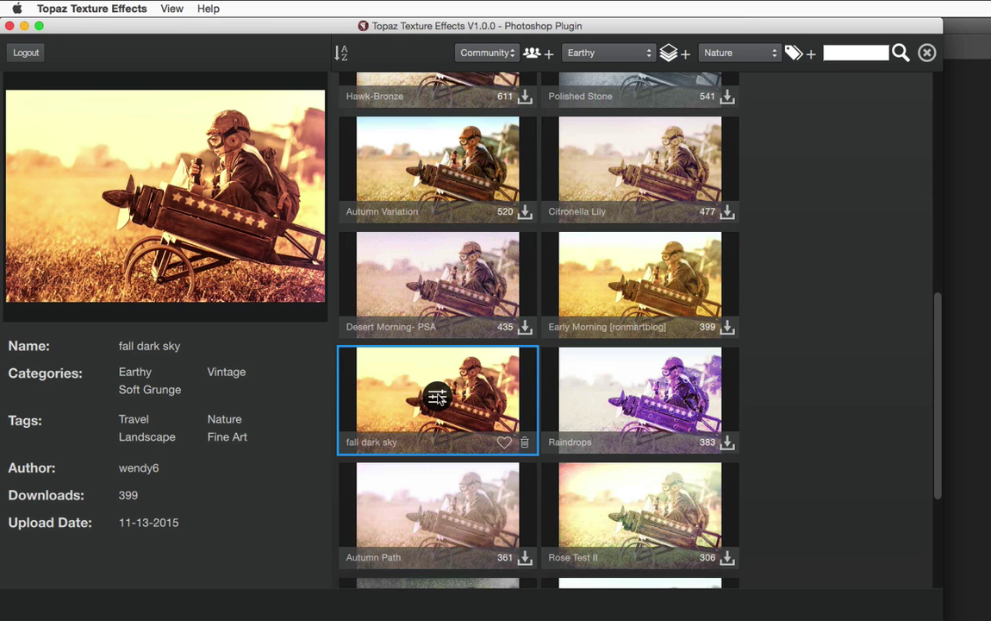
left_click(438, 396)
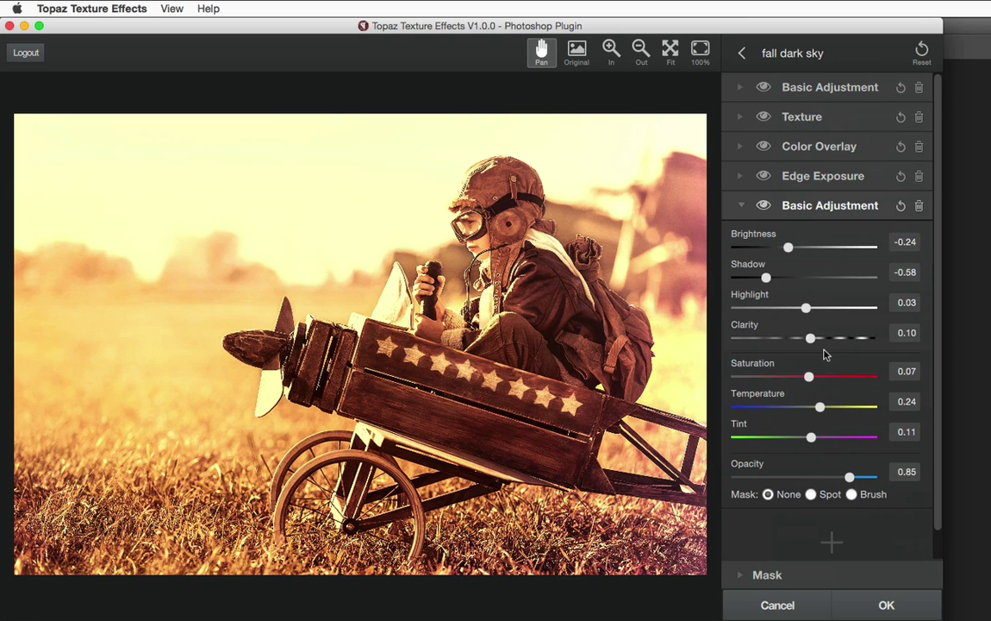
left_click(743, 53)
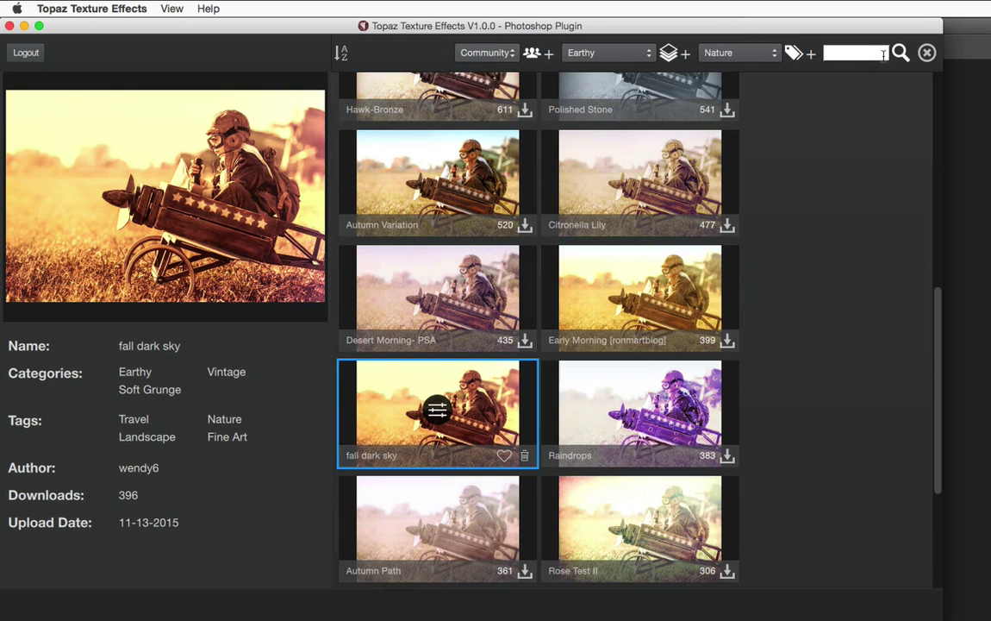
Step: Search the Earthy community effects tagged Nature for "fall dark sky" and close the effect browser
left_click(840, 52)
type("fall dark sk")
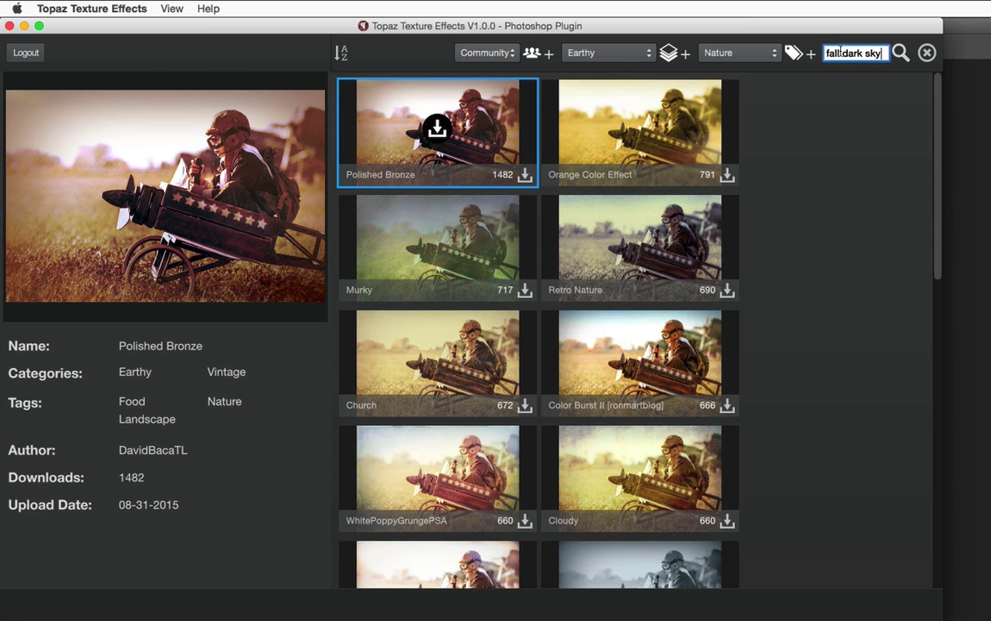
type("y")
key("Return")
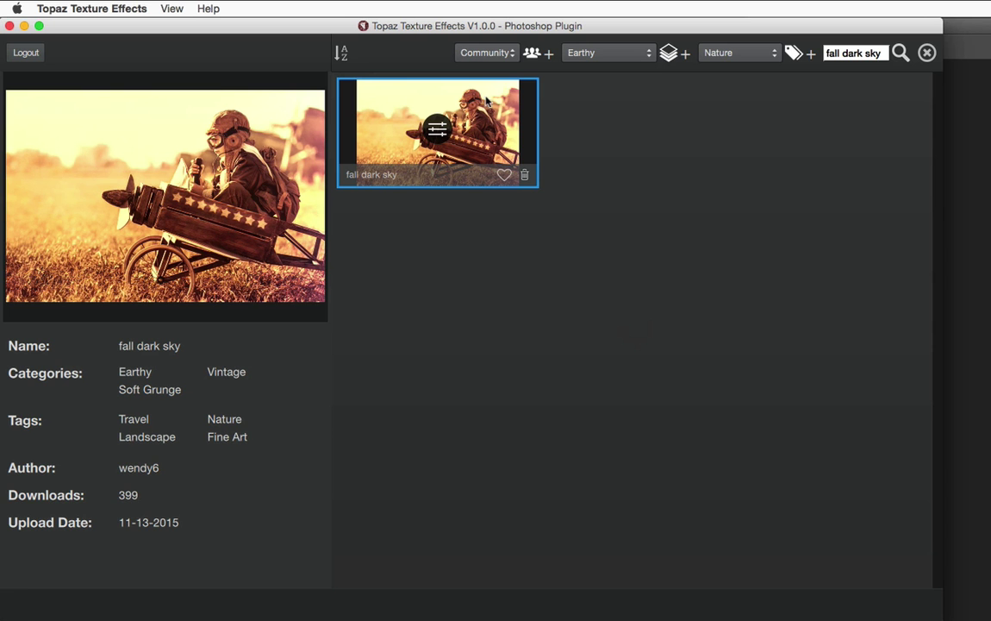
left_click(927, 52)
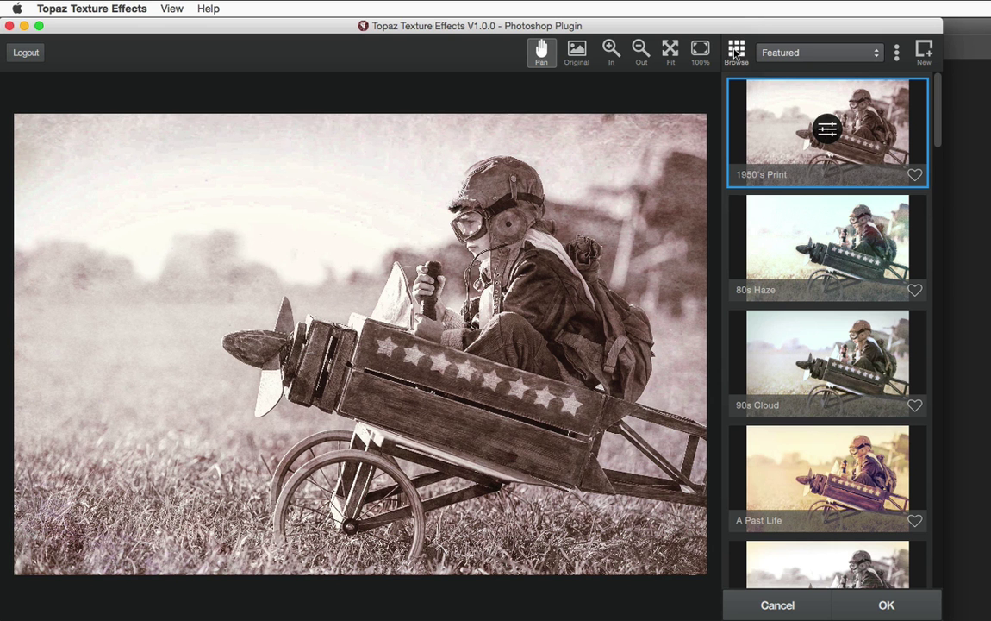
Step: Change the effect list from Collections to Search and search for "fall dark sky"
left_click(897, 52)
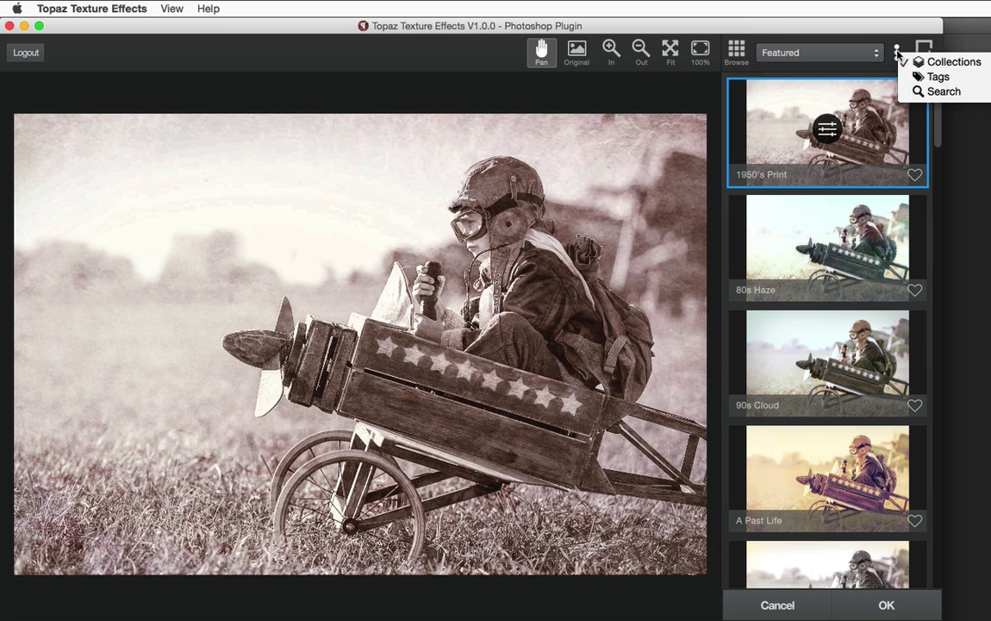
left_click(916, 92)
left_click(828, 59)
type("fall s")
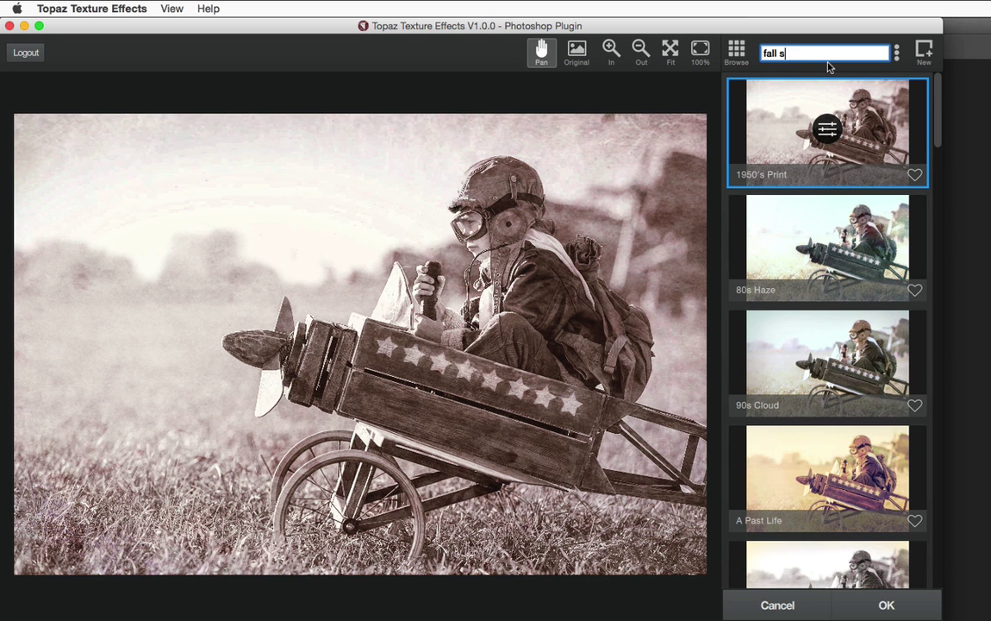
key("BackSpace")
type("dark sky")
key("Return")
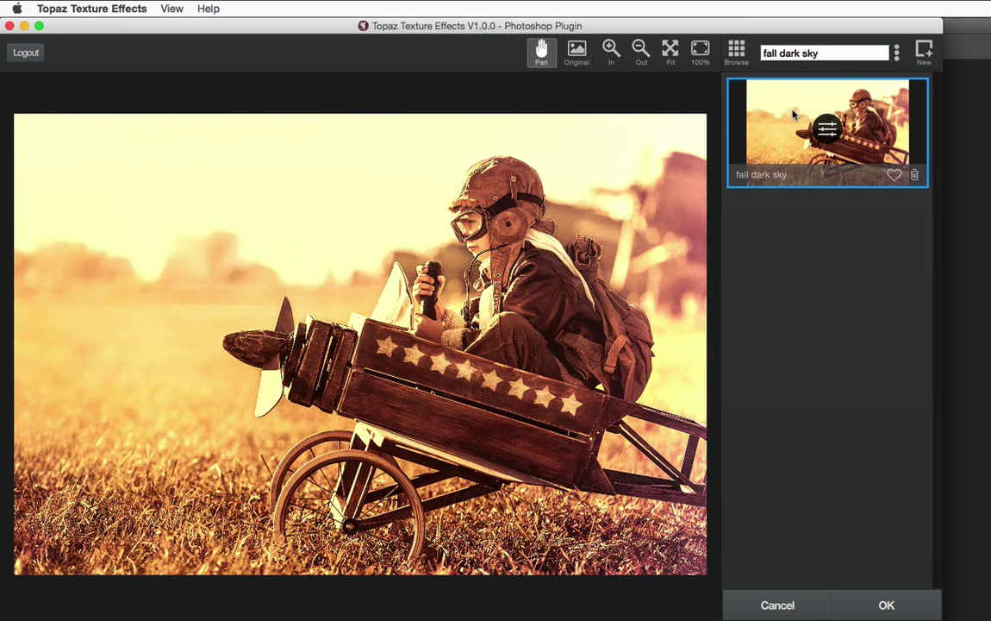
Step: Open the fall dark sky effect's settings, collapse its last Basic Adjustment, review the adjustment types that can be added, and return to the effect list
left_click(827, 130)
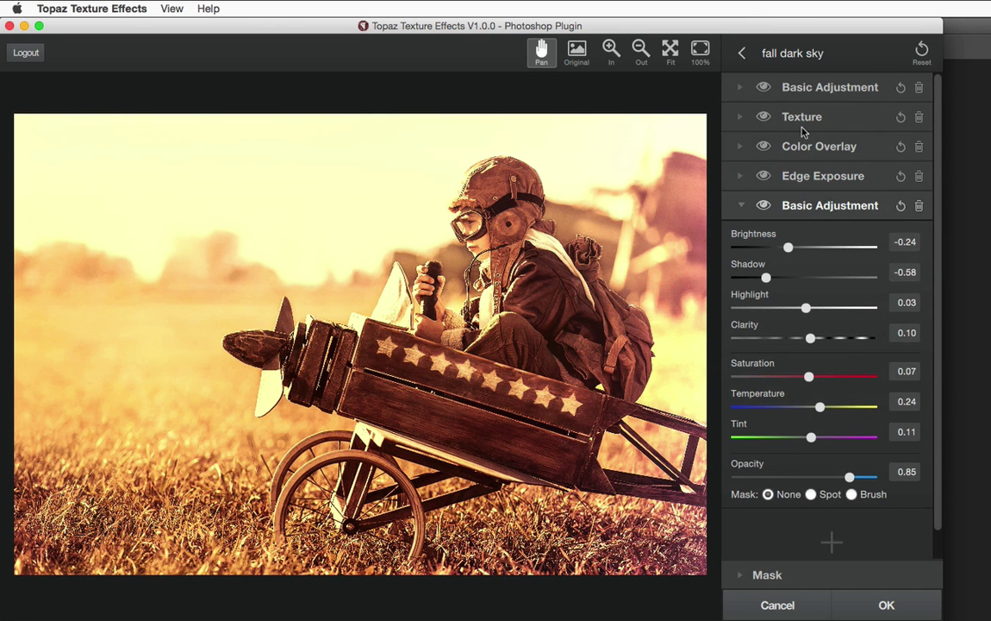
left_click(742, 206)
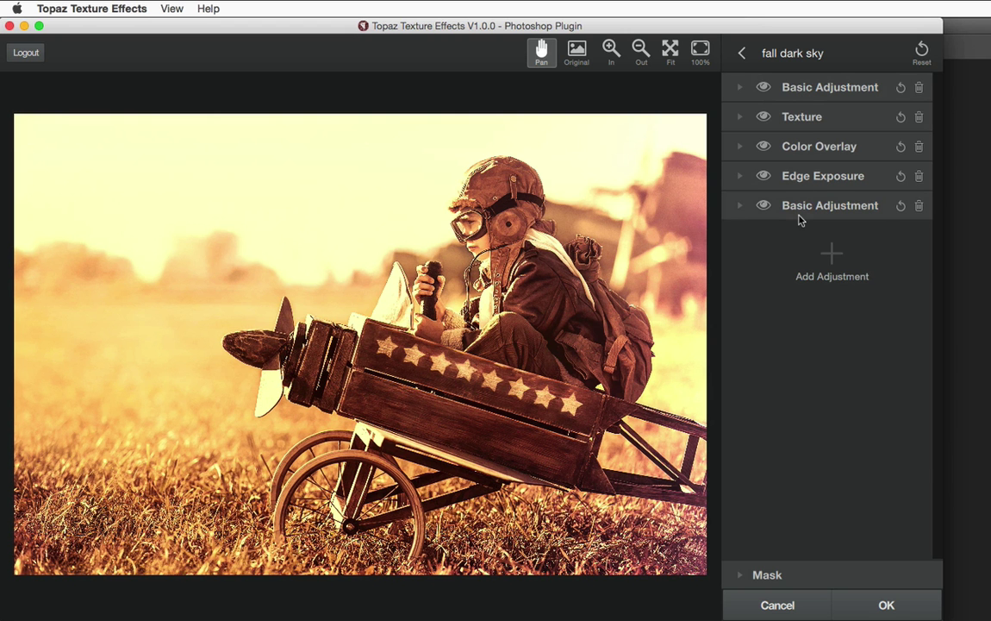
left_click(832, 250)
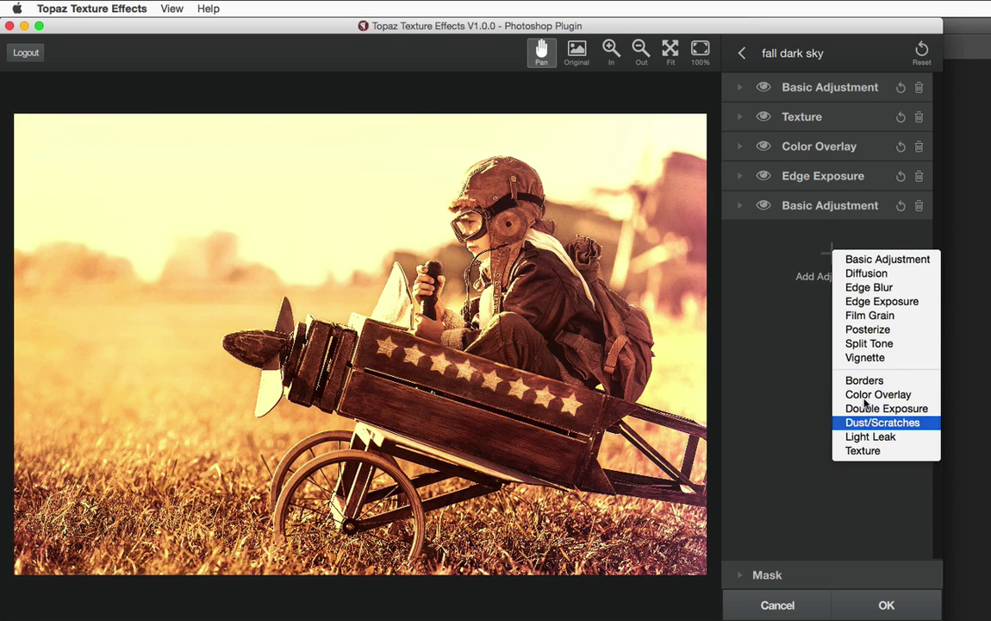
left_click(789, 261)
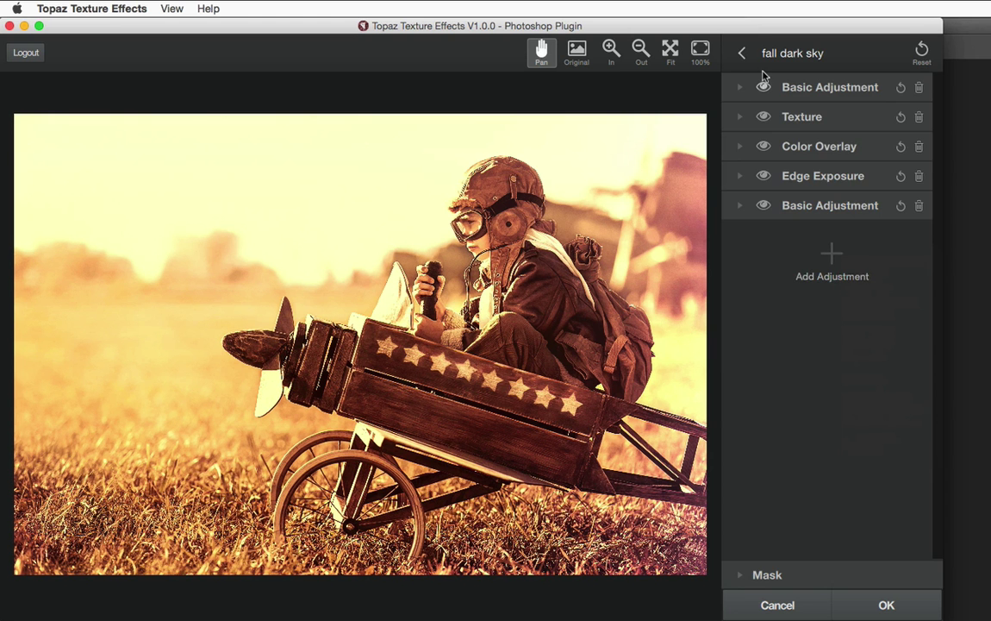
left_click(744, 54)
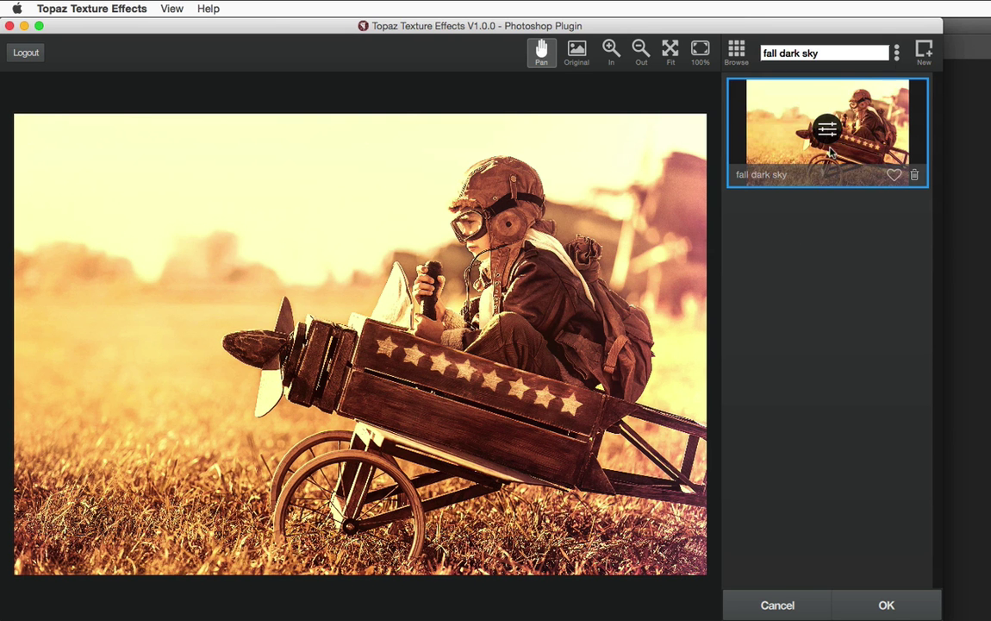
Step: Switch the effect list back to Collections, start a new blank custom effect and review its available adjustment types
left_click(897, 54)
left_click(914, 65)
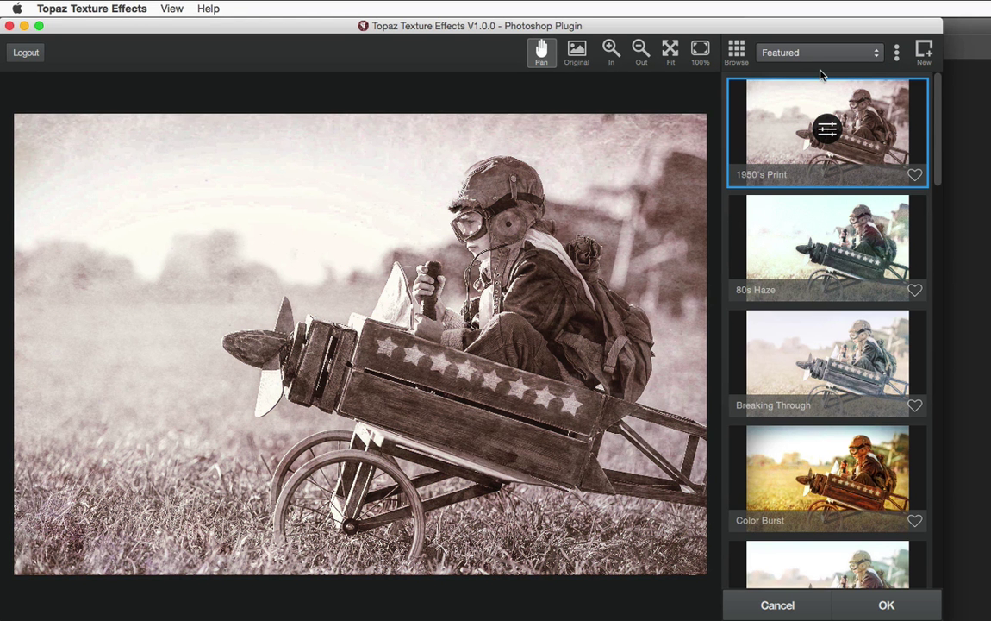
left_click(924, 50)
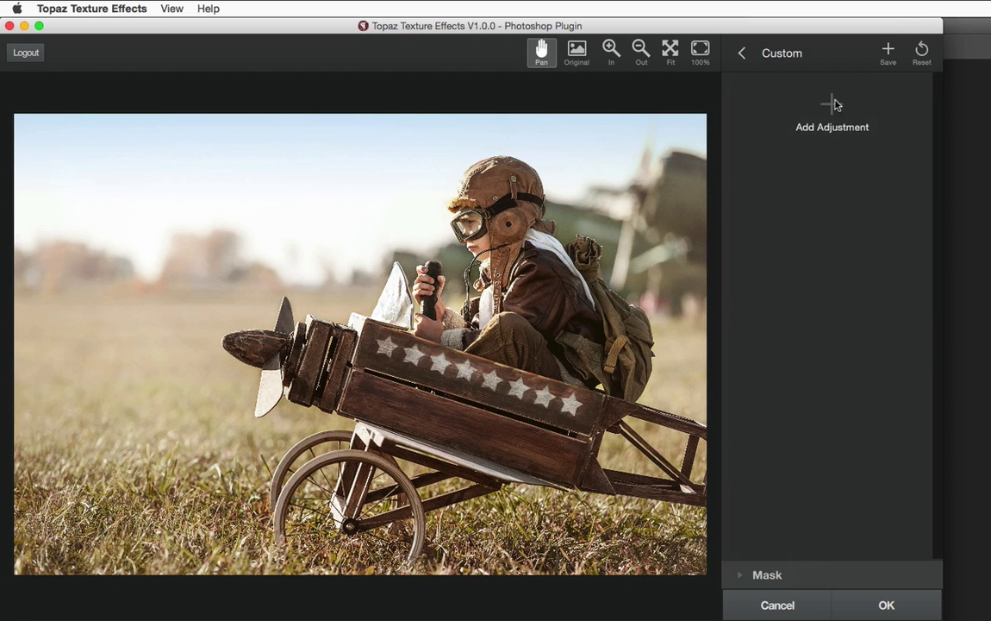
left_click(833, 104)
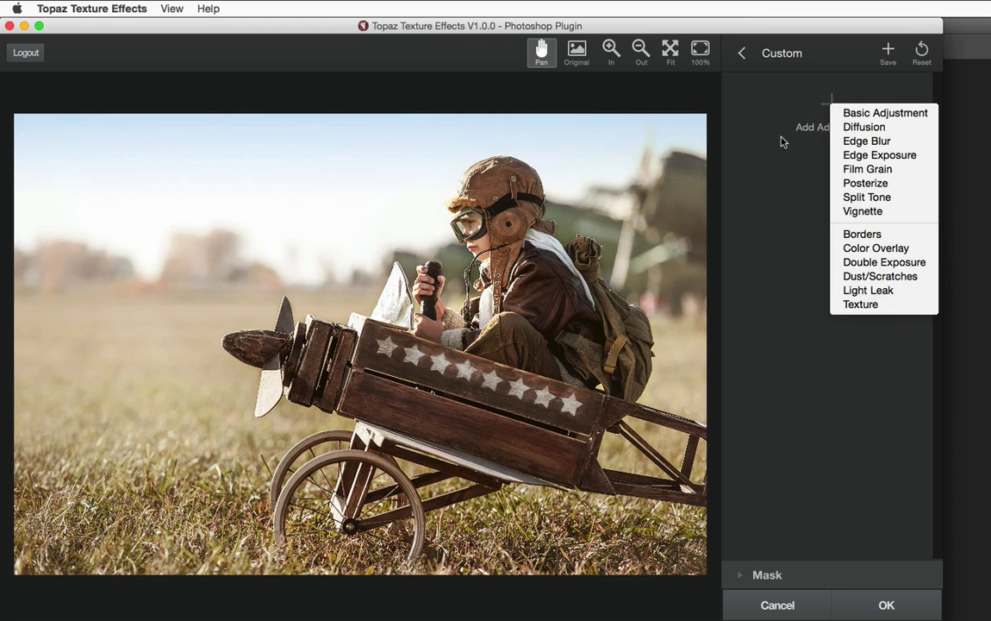
left_click(780, 104)
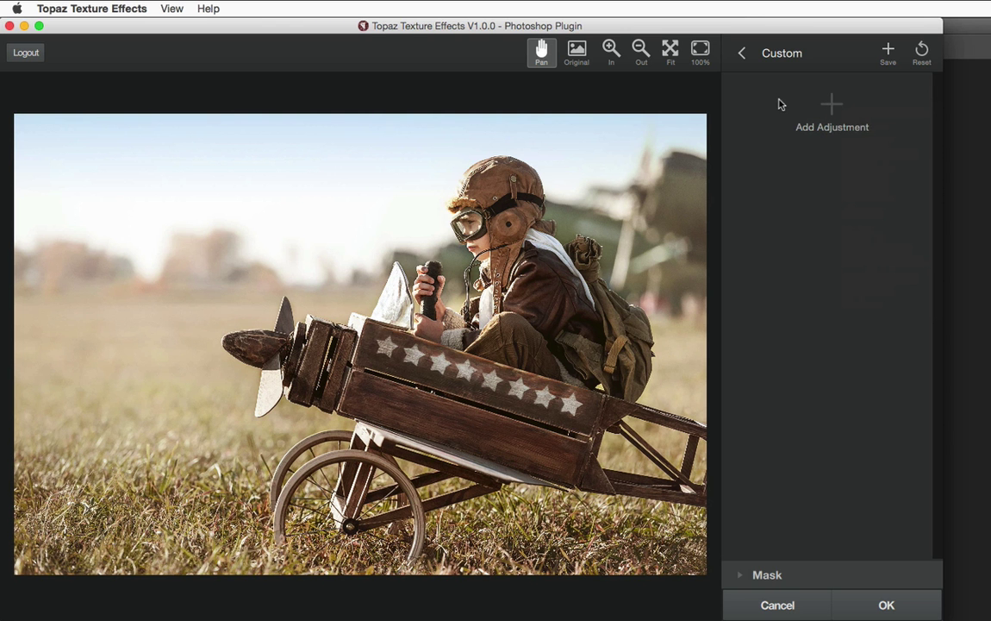